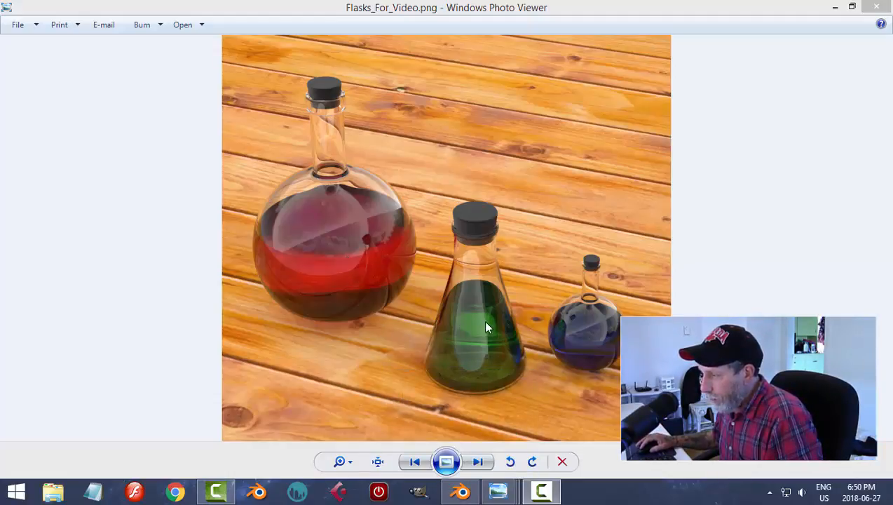
Switch to Blender and start the Screencast Keys display in the 3D view
{"action": "left_click", "coordinate": [461, 491]}
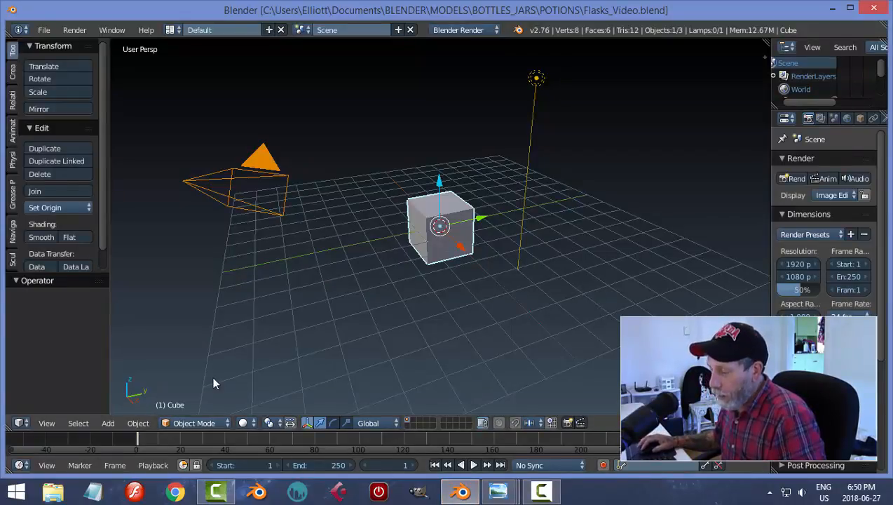
{"action": "key", "text": "n"}
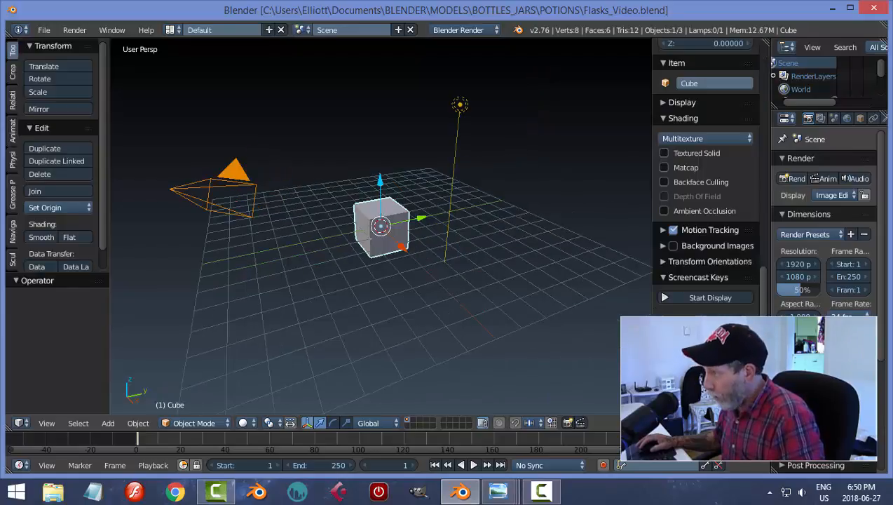
{"action": "left_click", "coordinate": [704, 295]}
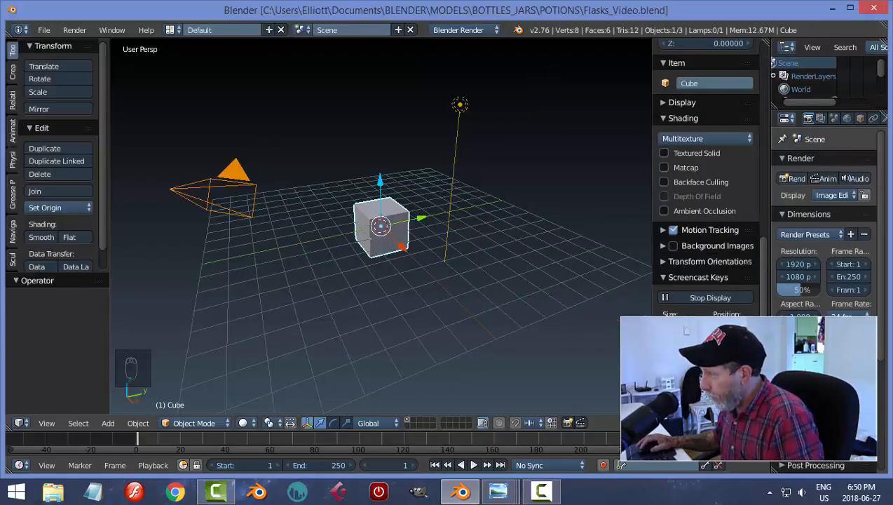
{"action": "key", "text": "n"}
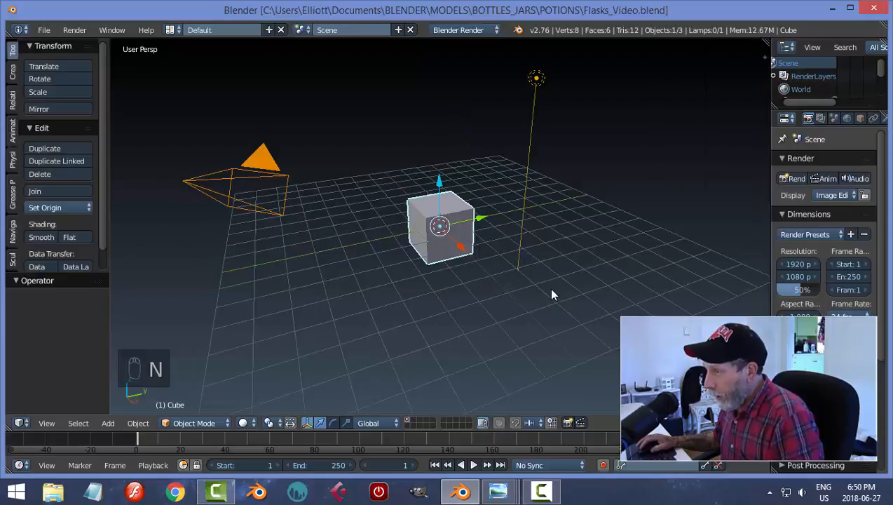
Delete all the default objects, including the cube, camera and lamp, from the scene
{"action": "key", "text": "a"}
{"action": "key", "text": "a"}
{"action": "key", "text": "x"}
{"action": "left_click", "coordinate": [532, 290]}
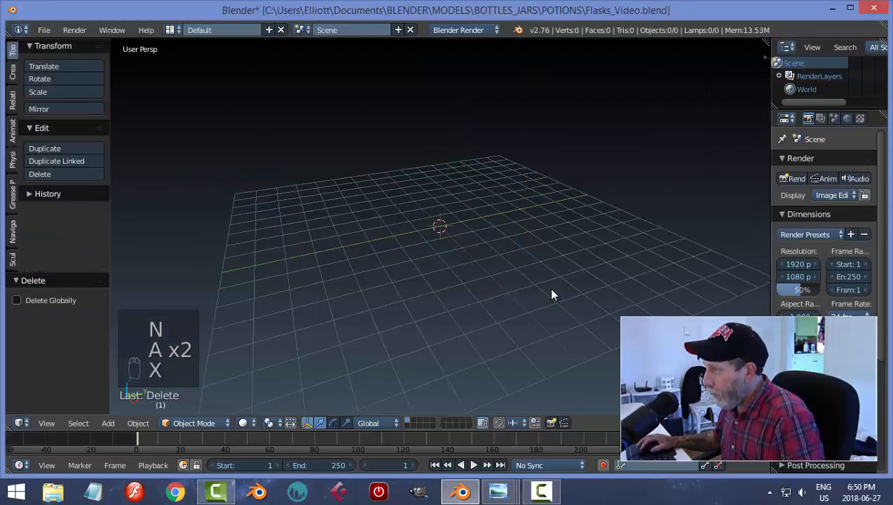
Set the render engine to Cycles Render and its device to GPU Compute
{"action": "left_click", "coordinate": [460, 33]}
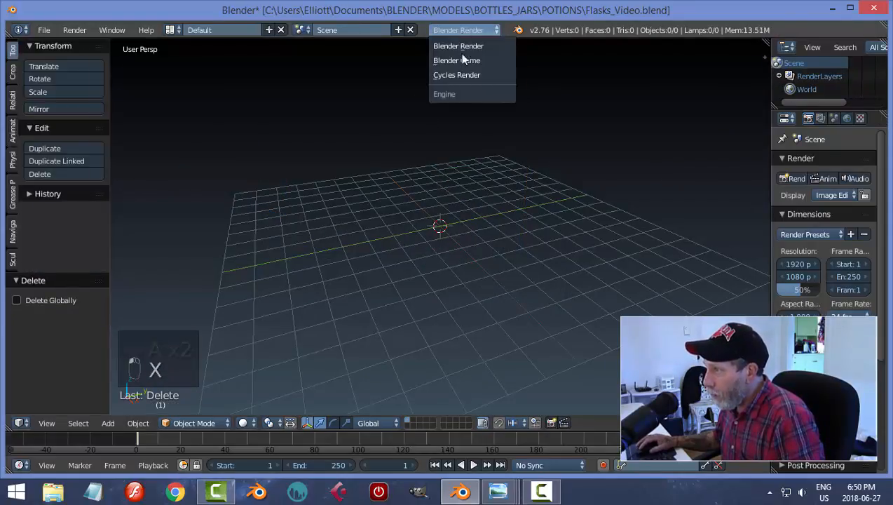
{"action": "left_click", "coordinate": [461, 73]}
{"action": "left_click", "coordinate": [818, 228]}
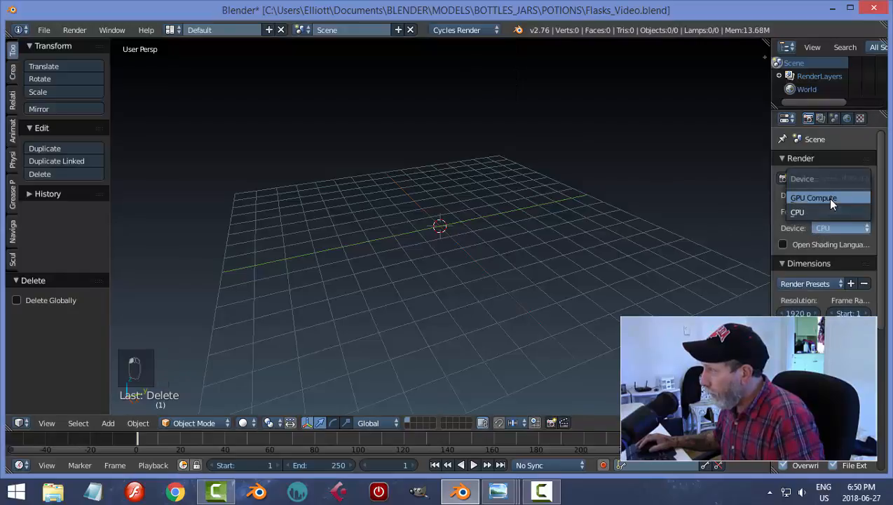
{"action": "left_click", "coordinate": [814, 197]}
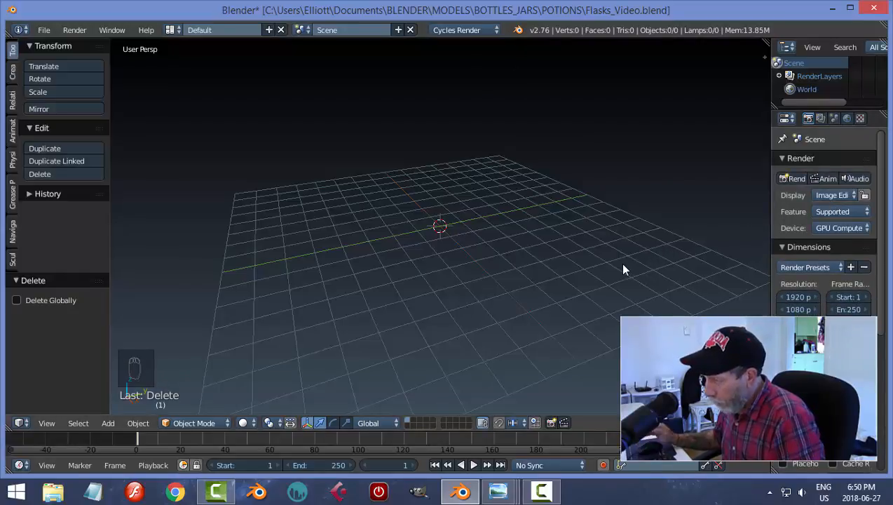
Add a UV sphere in front orthographic view and raise it about 0.98 units along Z to rest on the grid line
{"action": "key", "text": "KP_1"}
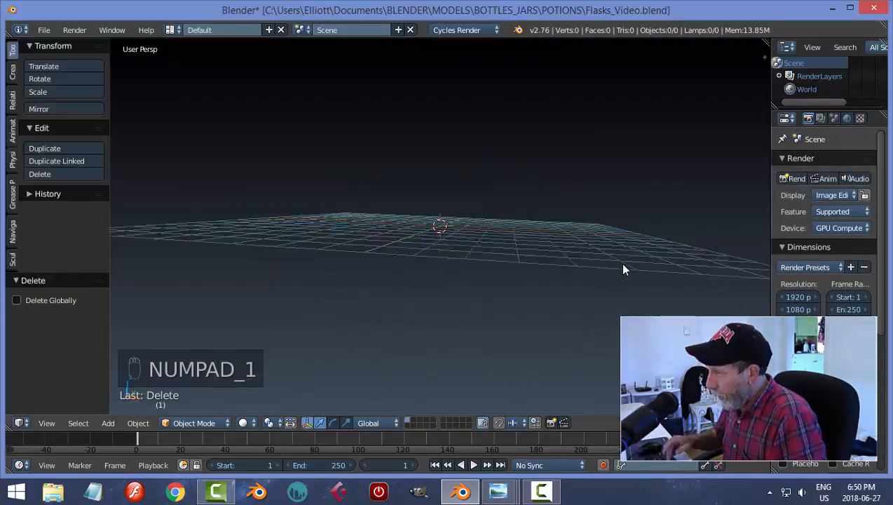
{"action": "key", "text": "KP_5"}
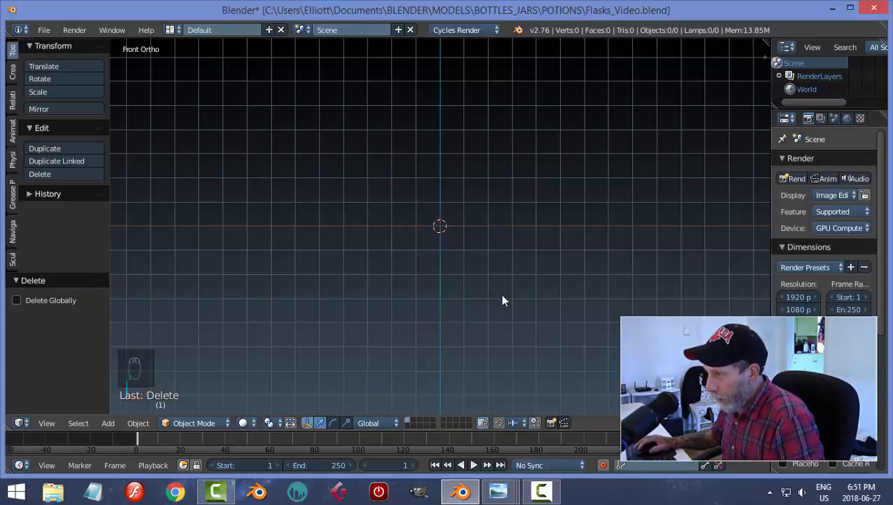
{"action": "key", "text": "shift+a"}
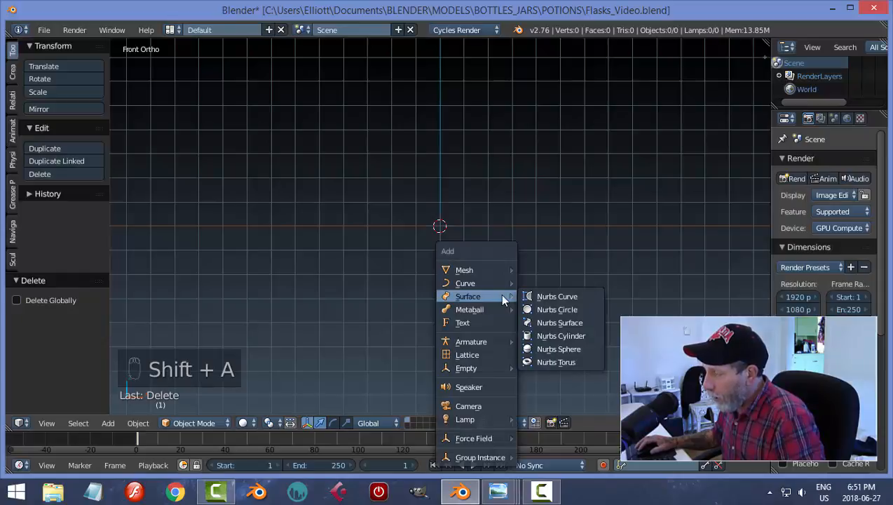
{"action": "mouse_move", "coordinate": [483, 270]}
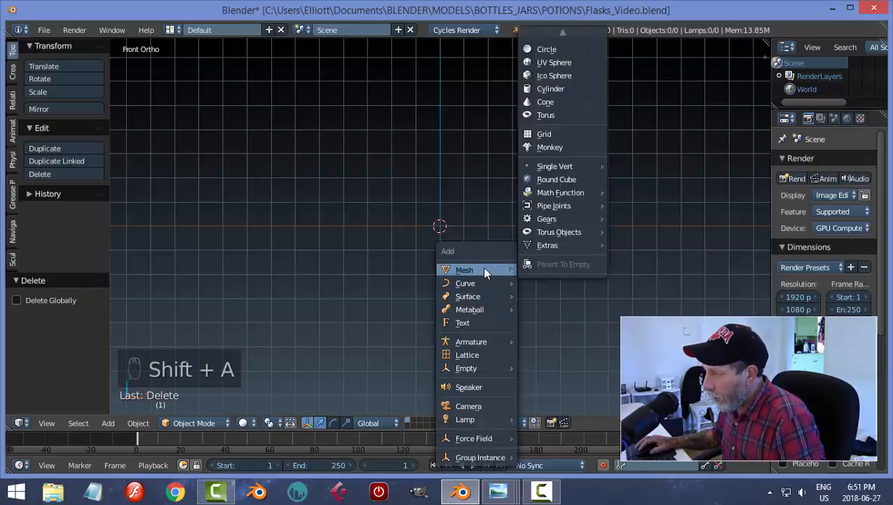
{"action": "left_click", "coordinate": [549, 62]}
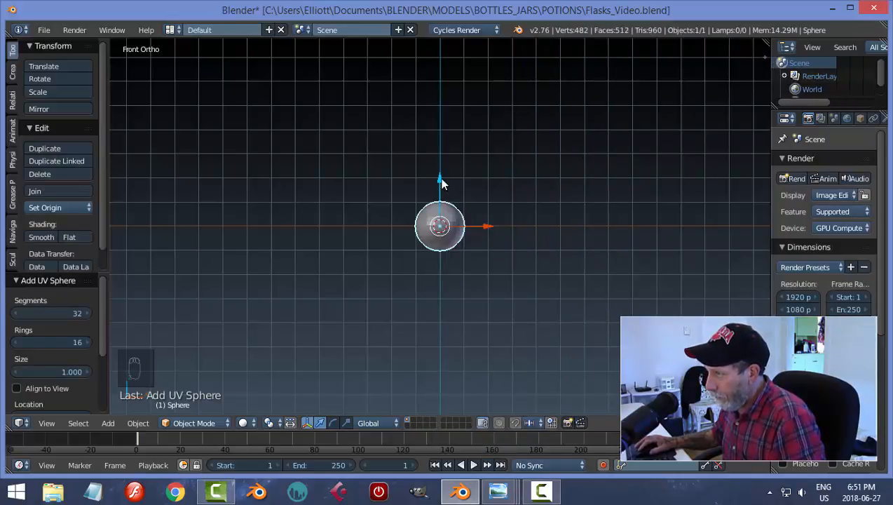
{"action": "left_click_drag", "start_coordinate": [439, 176], "coordinate": [440, 153]}
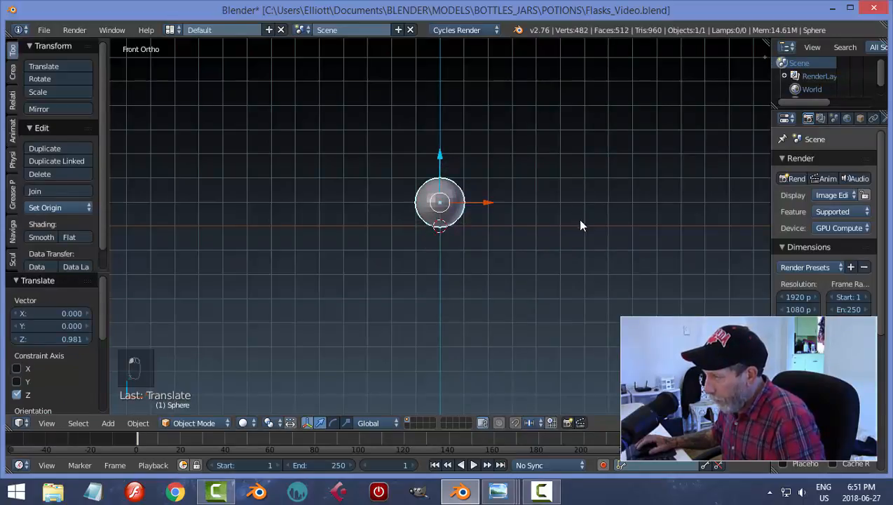
Delete the single vertex at the sphere's top pole in Edit Mode to open a round hole
{"action": "scroll", "coordinate": [580, 225], "scroll_direction": "up", "scroll_amount": 5}
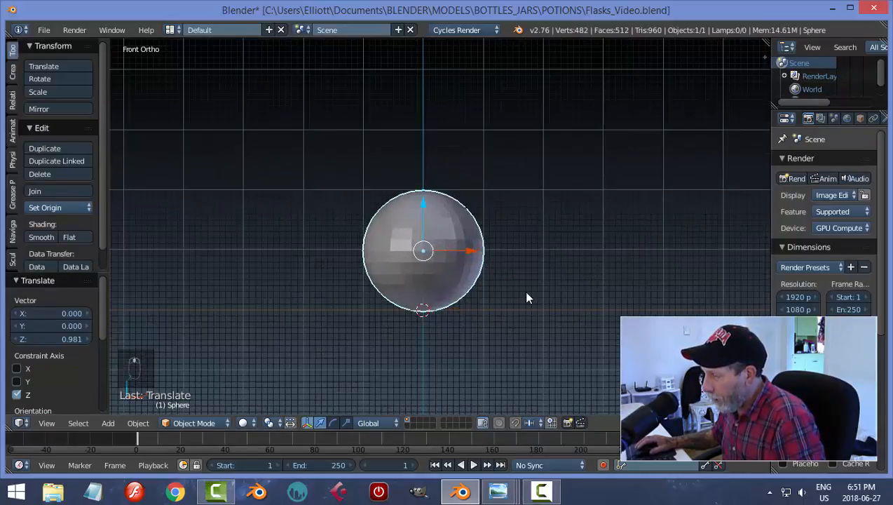
{"action": "middle_click_drag", "start_coordinate": [548, 255], "coordinate": [548, 260]}
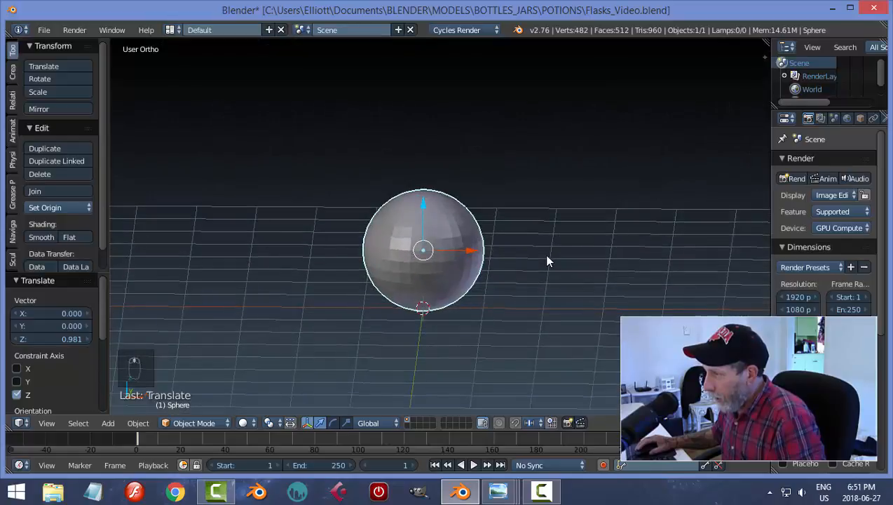
{"action": "key", "text": "KP_7"}
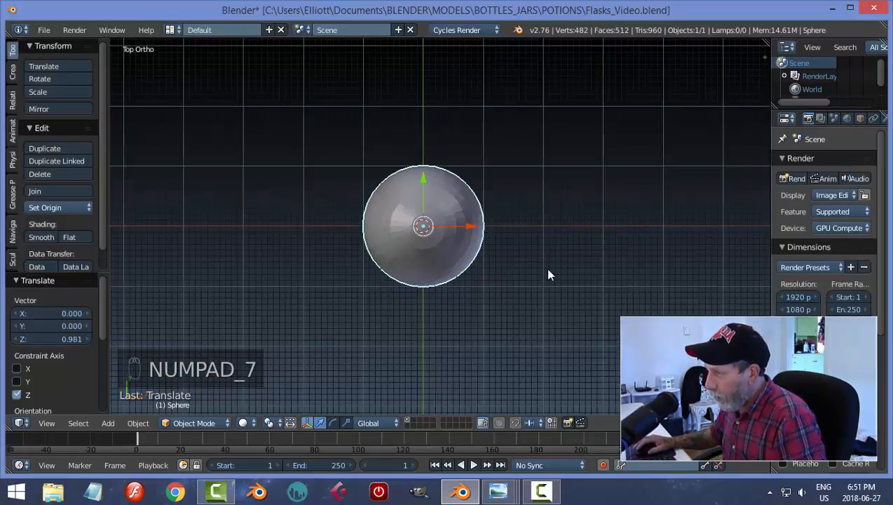
{"action": "key", "text": "Tab"}
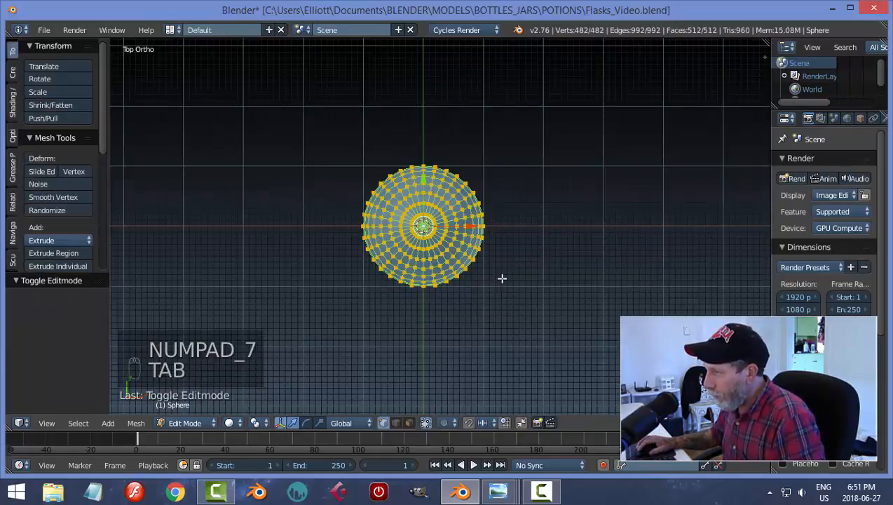
{"action": "scroll", "coordinate": [489, 275], "scroll_direction": "up", "scroll_amount": 6}
{"action": "scroll", "coordinate": [489, 275], "scroll_direction": "up", "scroll_amount": 1}
{"action": "right_click", "coordinate": [378, 225]}
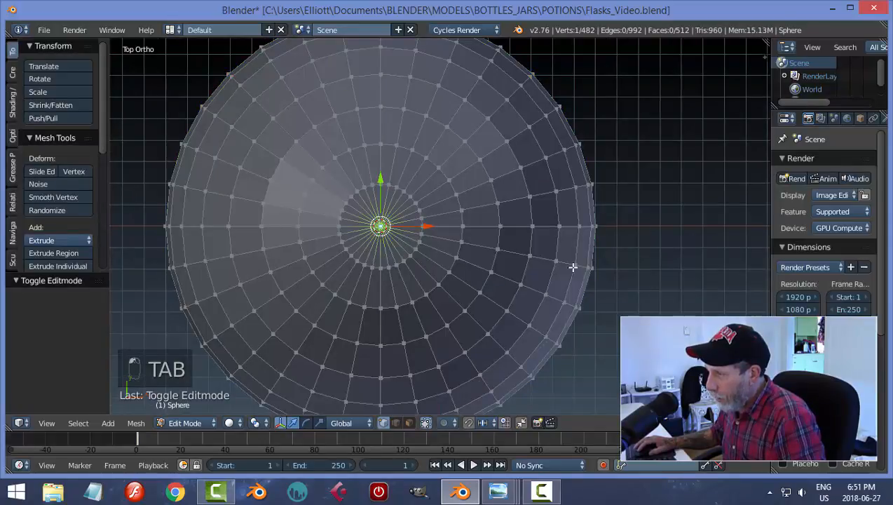
{"action": "key", "text": "x"}
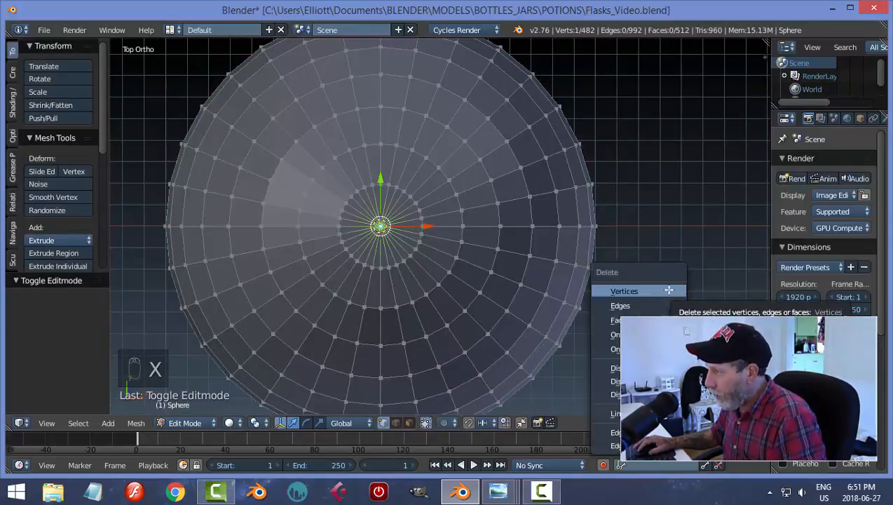
{"action": "left_click", "coordinate": [669, 289]}
{"action": "middle_click_drag", "start_coordinate": [669, 290], "coordinate": [566, 228]}
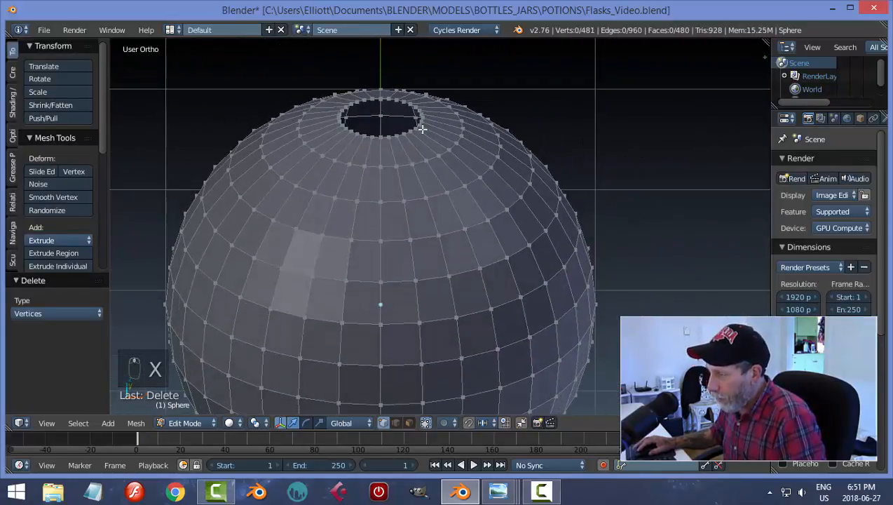
Extrude the edge loop around the top hole straight up about 1.16 units to form the flask's neck, using edge selection in front view
{"action": "key", "text": "ctrl+Tab"}
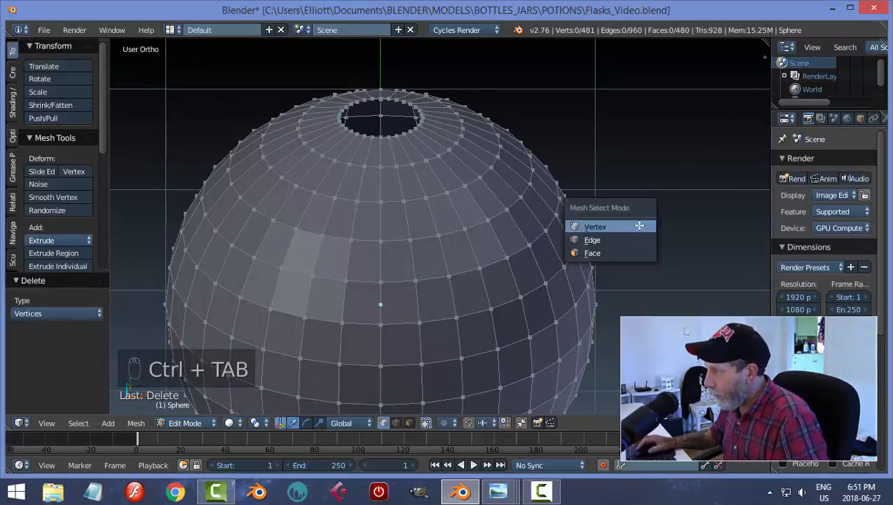
{"action": "left_click", "coordinate": [638, 239]}
{"action": "scroll", "coordinate": [460, 195], "scroll_direction": "up", "scroll_amount": 2}
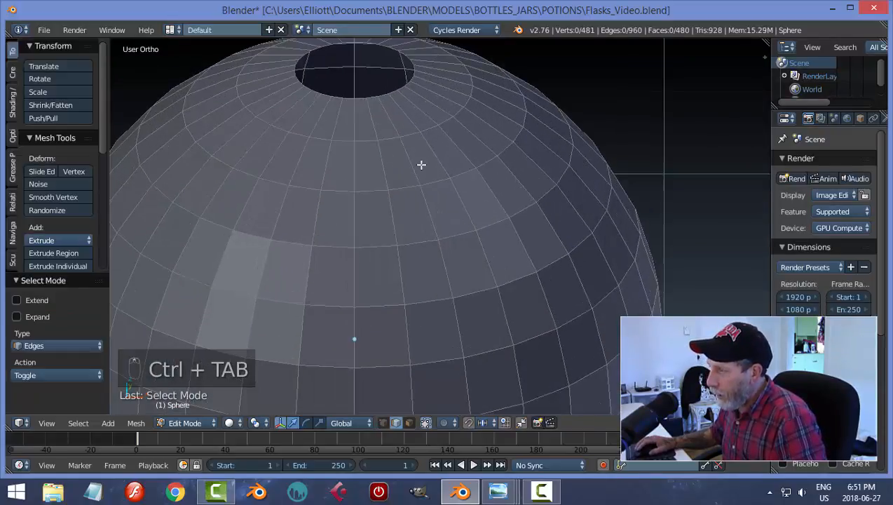
{"action": "right_click", "coordinate": [375, 99], "text": "alt"}
{"action": "scroll", "coordinate": [635, 266], "scroll_direction": "down", "scroll_amount": 4}
{"action": "middle_click_drag", "start_coordinate": [635, 266], "coordinate": [564, 201]}
{"action": "scroll", "coordinate": [609, 262], "scroll_direction": "up", "scroll_amount": 3}
{"action": "middle_click_drag", "start_coordinate": [603, 258], "coordinate": [599, 233]}
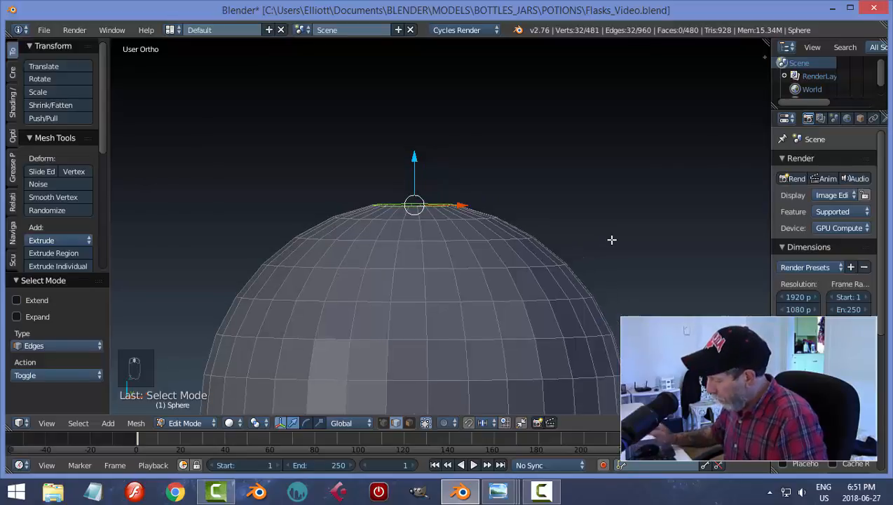
{"action": "key", "text": "KP_1"}
{"action": "scroll", "coordinate": [603, 249], "scroll_direction": "down", "scroll_amount": 3}
{"action": "scroll", "coordinate": [602, 253], "scroll_direction": "down", "scroll_amount": 2}
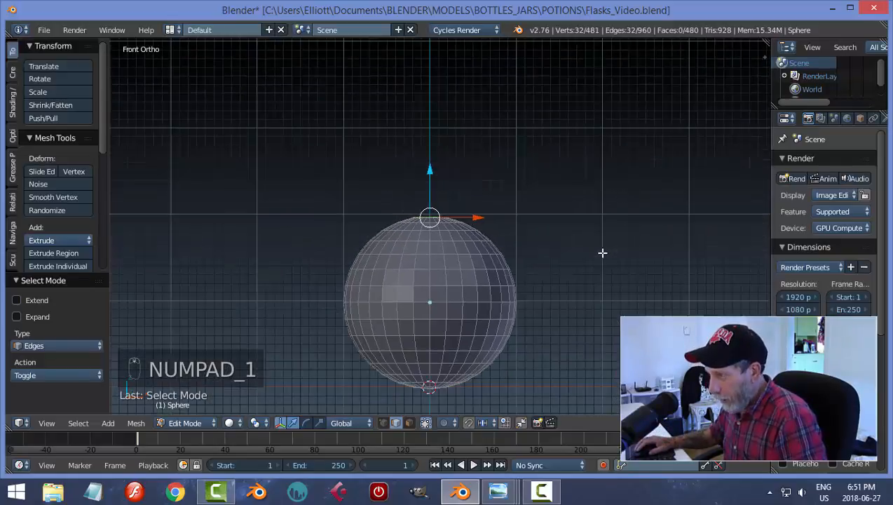
{"action": "key", "text": "e"}
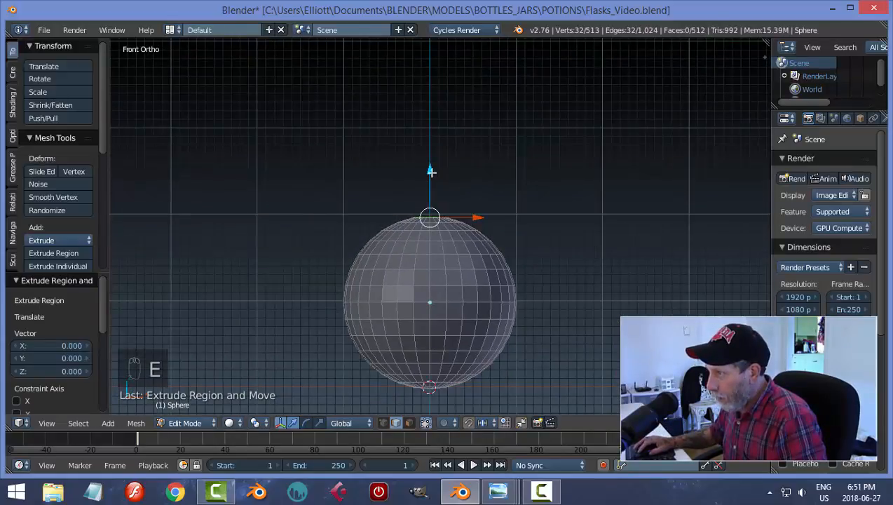
{"action": "left_click", "coordinate": [436, 72]}
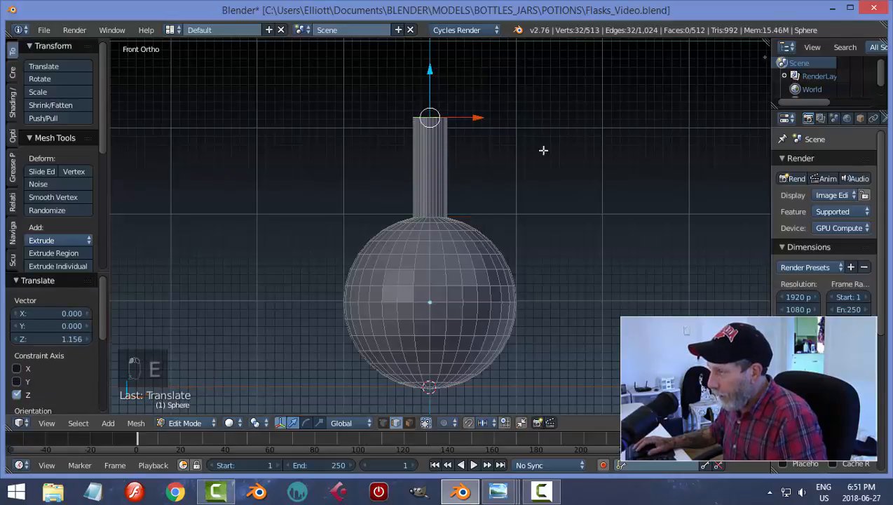
Raise the neck's top edge loop about 0.19 units further along Z
{"action": "scroll", "coordinate": [568, 154], "scroll_direction": "down", "scroll_amount": 2}
{"action": "scroll", "coordinate": [574, 168], "scroll_direction": "up", "scroll_amount": 1}
{"action": "scroll", "coordinate": [554, 178], "scroll_direction": "up", "scroll_amount": 1}
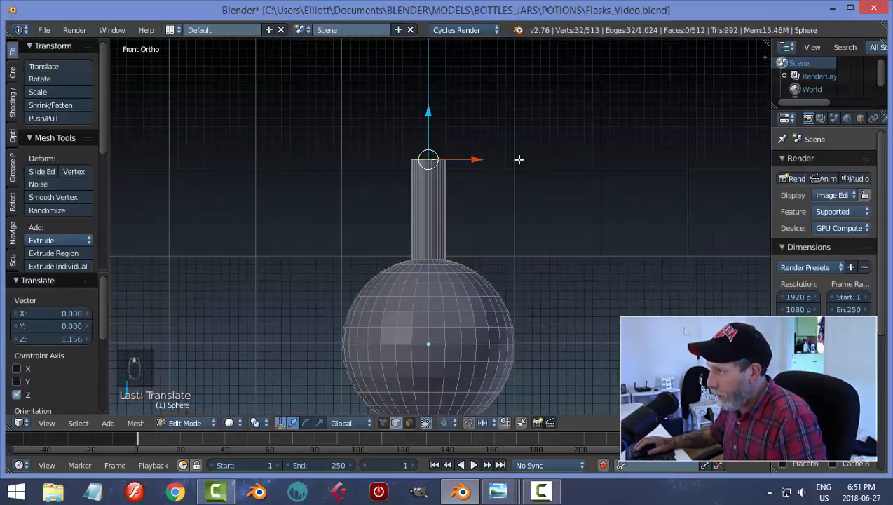
{"action": "mouse_move", "coordinate": [430, 110]}
{"action": "left_mouse_down"}
{"action": "mouse_move", "coordinate": [429, 90]}
{"action": "mouse_move", "coordinate": [428, 98]}
{"action": "left_mouse_up"}
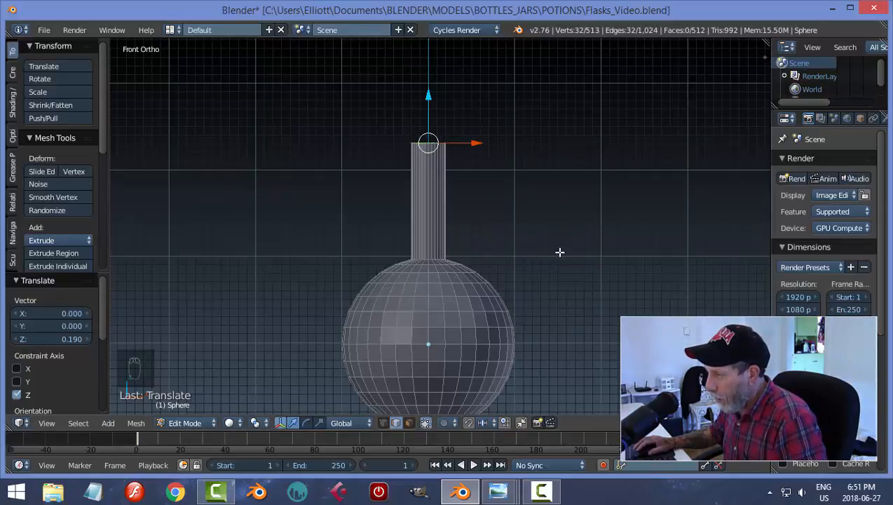
Select only the edge loop where the neck meets the sphere and raise it about 0.064 units along Z
{"action": "key", "text": "a"}
{"action": "mouse_move", "coordinate": [556, 248]}
{"action": "middle_mouse_down"}
{"action": "mouse_move", "coordinate": [552, 265]}
{"action": "mouse_move", "coordinate": [551, 247]}
{"action": "middle_mouse_up"}
{"action": "scroll", "coordinate": [552, 270], "scroll_direction": "up", "scroll_amount": 3}
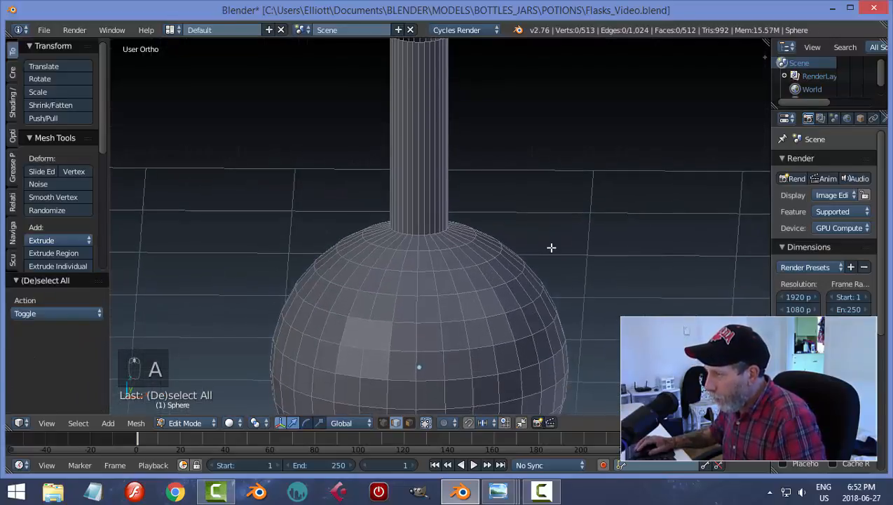
{"action": "scroll", "coordinate": [533, 250], "scroll_direction": "up", "scroll_amount": 2}
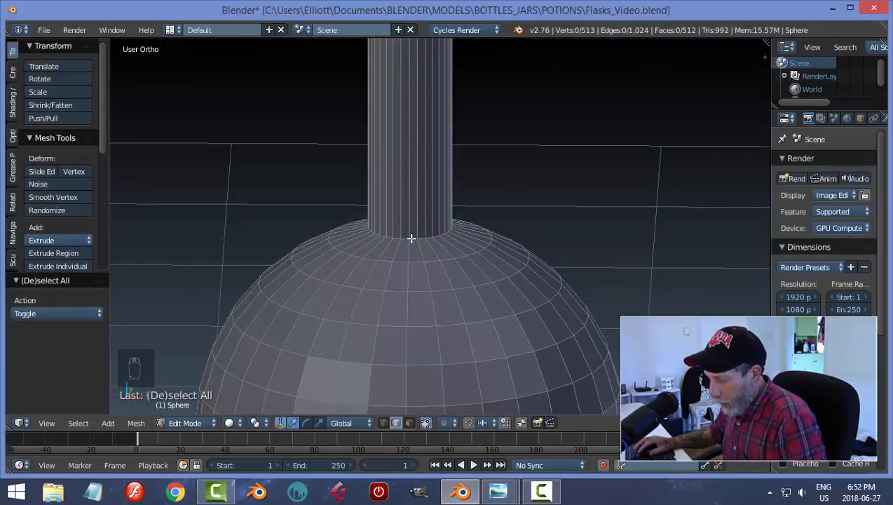
{"action": "left_click", "coordinate": [410, 237], "text": "alt"}
{"action": "left_click_drag", "start_coordinate": [410, 182], "coordinate": [415, 168]}
{"action": "scroll", "coordinate": [592, 228], "scroll_direction": "down", "scroll_amount": 2}
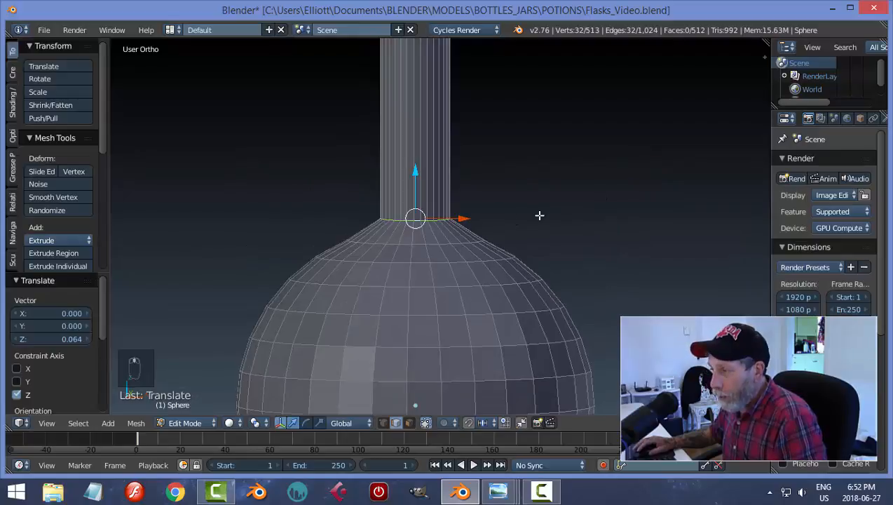
Bevel the edge loop where the neck meets the sphere with an offset of about 0.094 and 6 segments
{"action": "scroll", "coordinate": [586, 248], "scroll_direction": "up", "scroll_amount": 1}
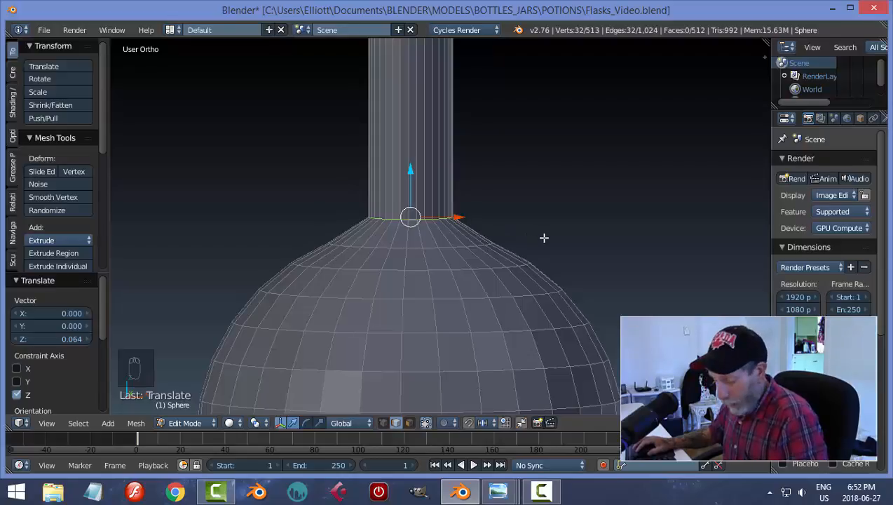
{"action": "key", "text": "ctrl+b"}
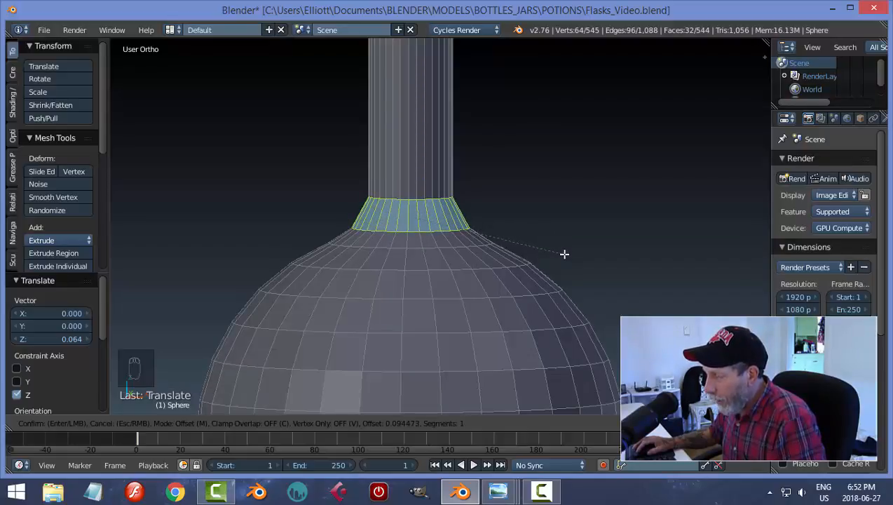
{"action": "scroll", "coordinate": [565, 254], "scroll_direction": "up", "scroll_amount": 1}
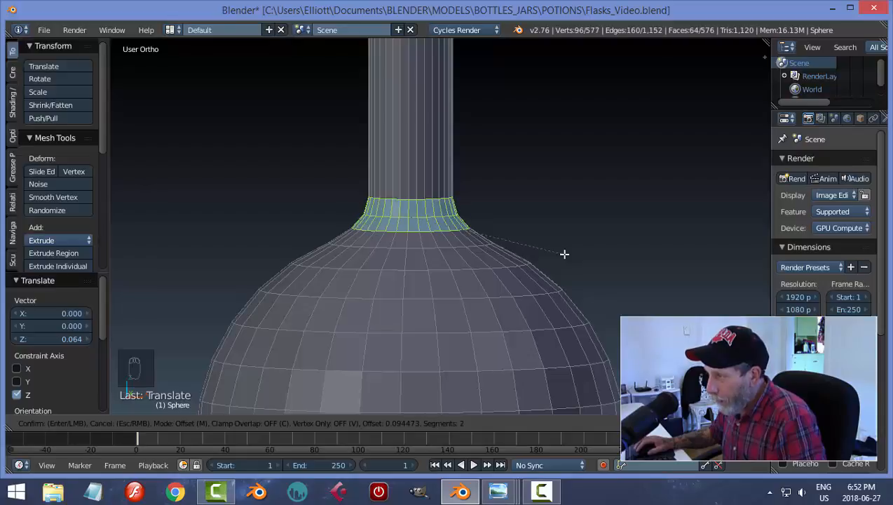
{"action": "scroll", "coordinate": [565, 254], "scroll_direction": "up", "scroll_amount": 3}
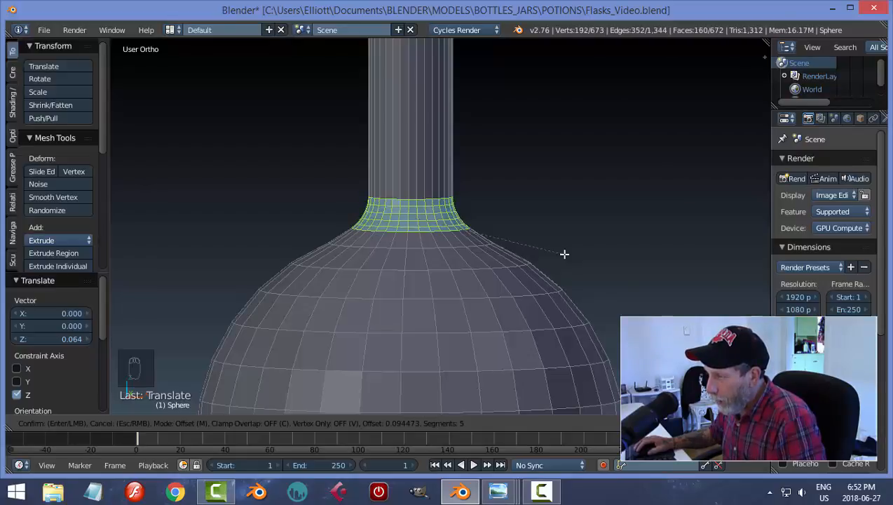
{"action": "scroll", "coordinate": [565, 254], "scroll_direction": "up", "scroll_amount": 1}
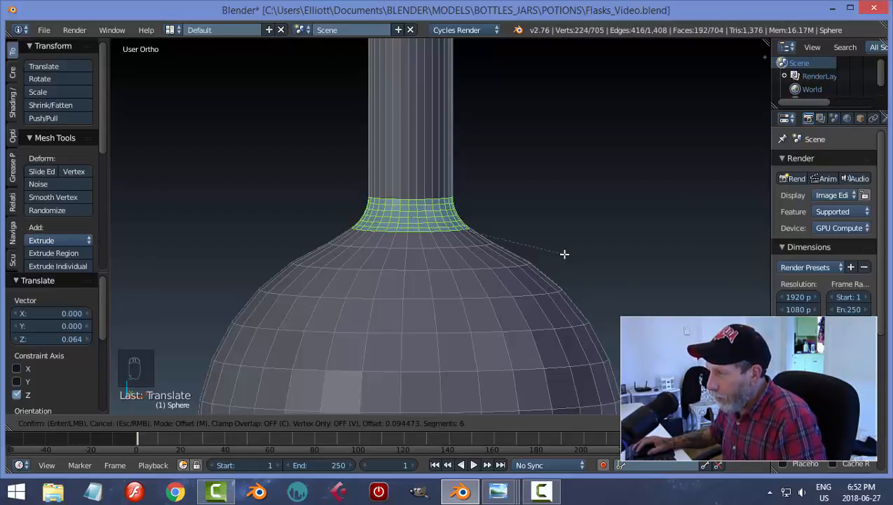
{"action": "left_click", "coordinate": [564, 254]}
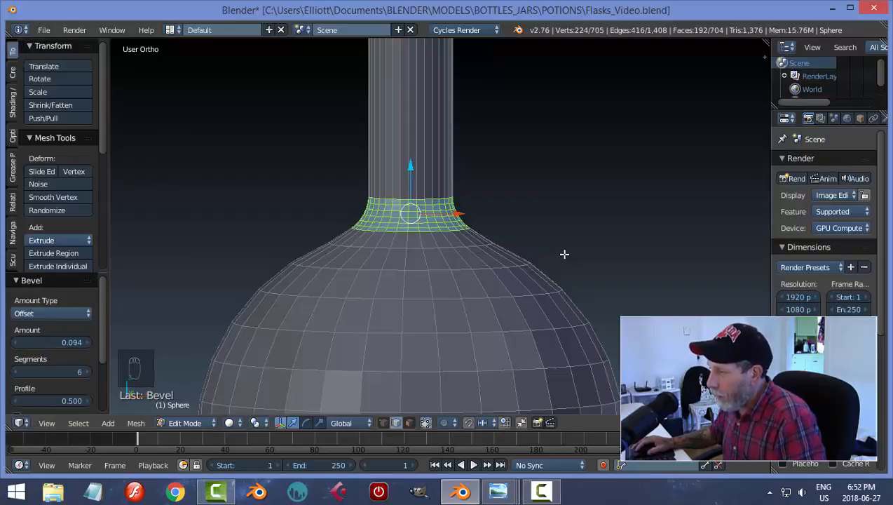
{"action": "key", "text": "a"}
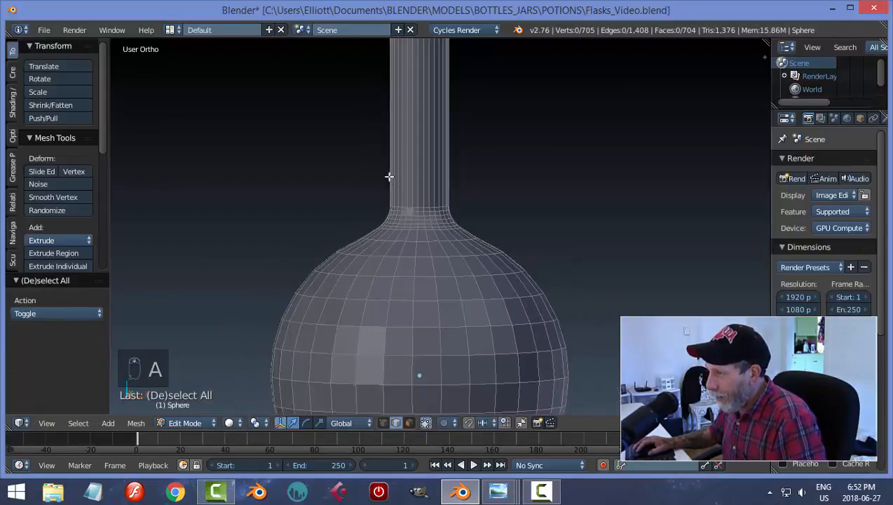
Raise the topmost edge loop of the neck bevel about 0.13 units along Z
{"action": "scroll", "coordinate": [427, 207], "scroll_direction": "up", "scroll_amount": 3}
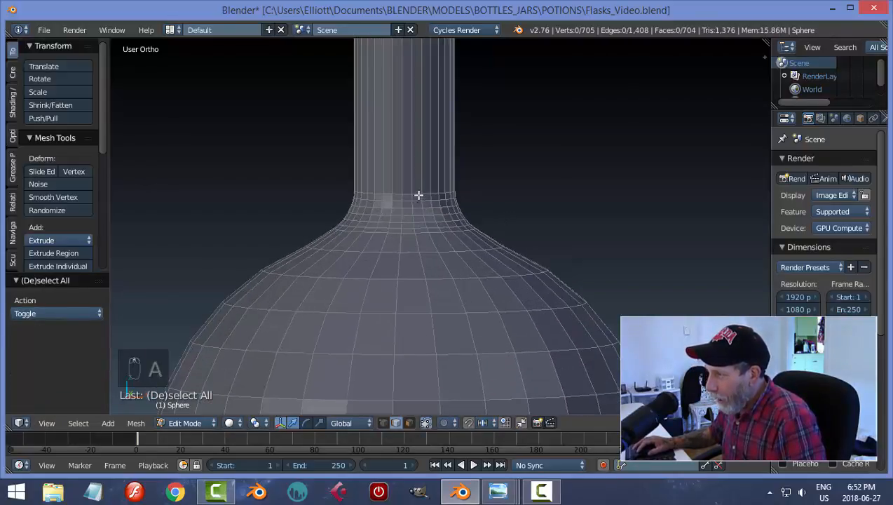
{"action": "right_click", "coordinate": [418, 194], "text": "alt"}
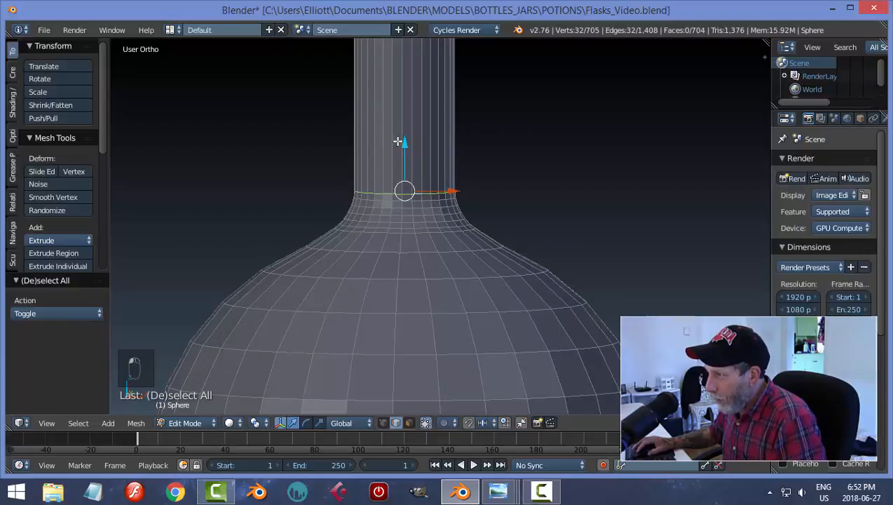
{"action": "left_click_drag", "start_coordinate": [404, 137], "coordinate": [404, 104]}
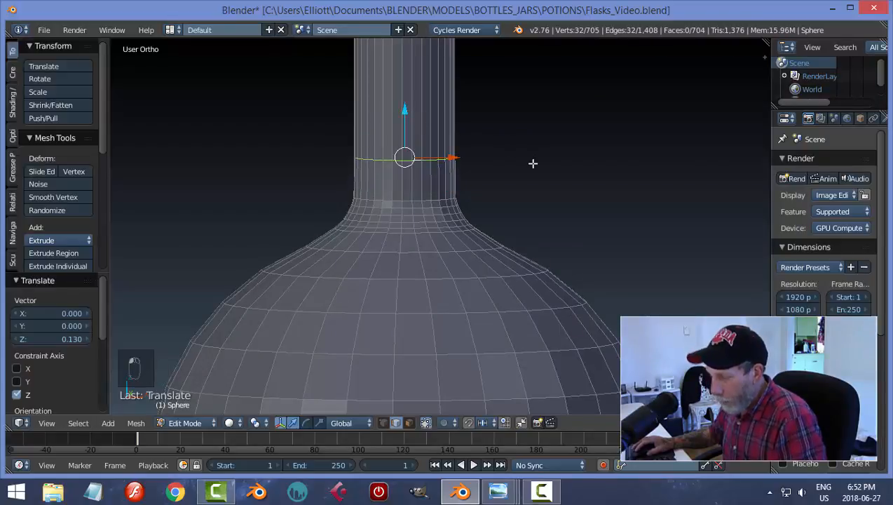
{"action": "key", "text": "a"}
Select the single vertex at the sphere's bottom pole in vertex select mode and switch to front view
{"action": "scroll", "coordinate": [532, 164], "scroll_direction": "down", "scroll_amount": 4}
{"action": "scroll", "coordinate": [526, 190], "scroll_direction": "up", "scroll_amount": 1}
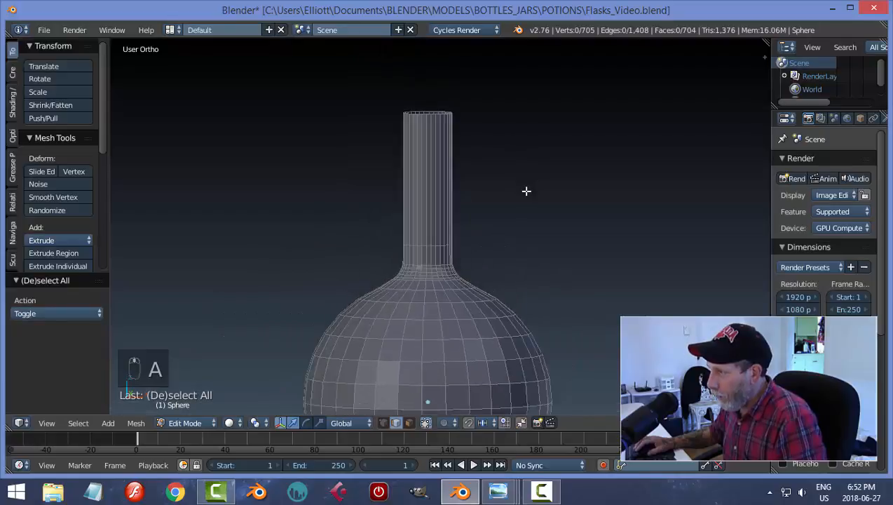
{"action": "scroll", "coordinate": [526, 191], "scroll_direction": "down", "scroll_amount": 3}
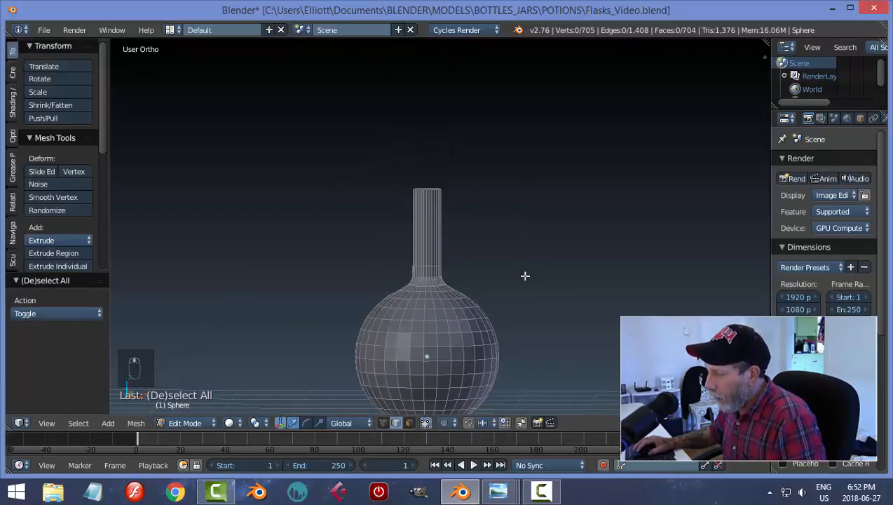
{"action": "scroll", "coordinate": [531, 223], "scroll_direction": "up", "scroll_amount": 4}
{"action": "middle_click_drag", "start_coordinate": [548, 269], "coordinate": [553, 201]}
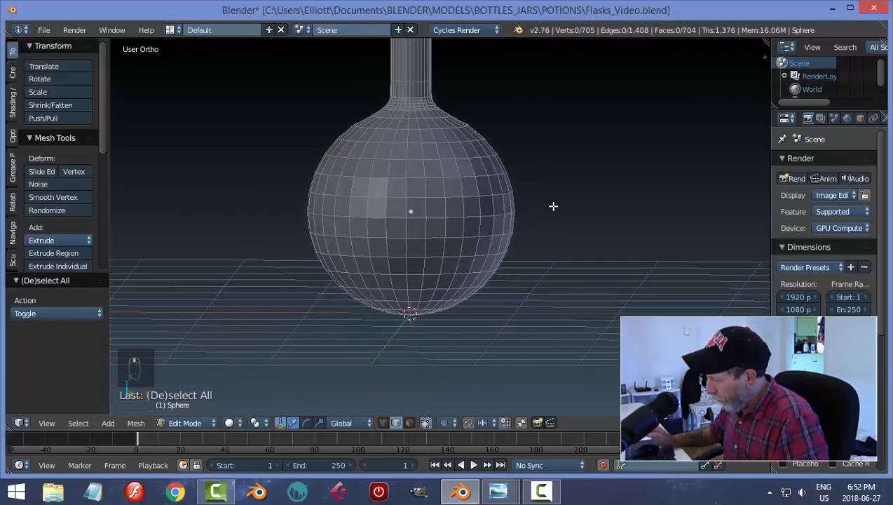
{"action": "key", "text": "ctrl+KP_7"}
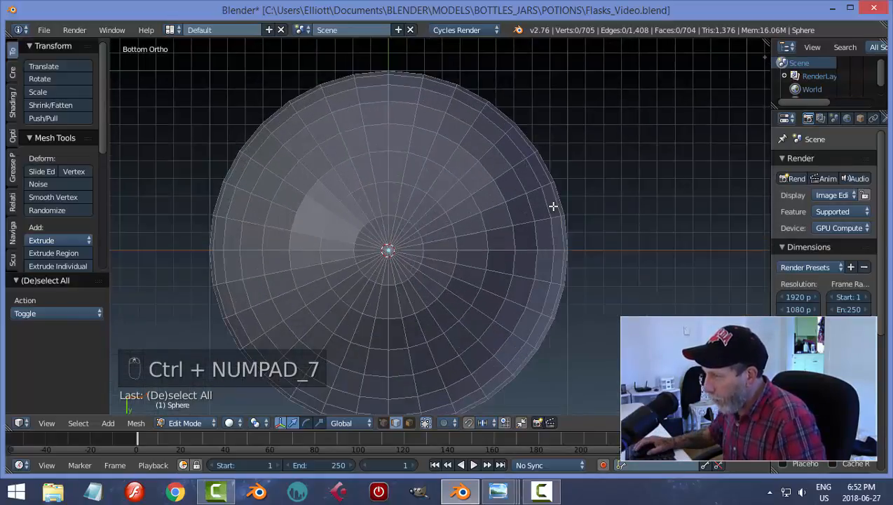
{"action": "key", "text": "ctrl+Tab"}
{"action": "left_click", "coordinate": [537, 193]}
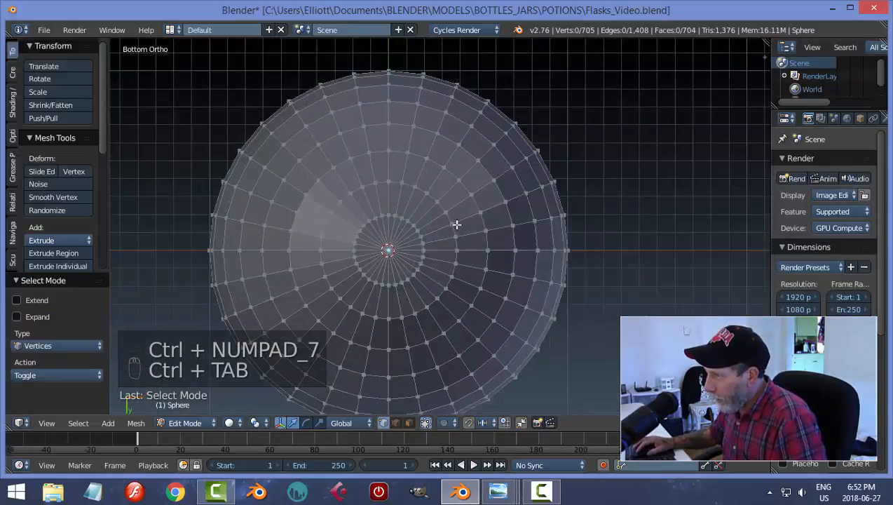
{"action": "right_click", "coordinate": [387, 250]}
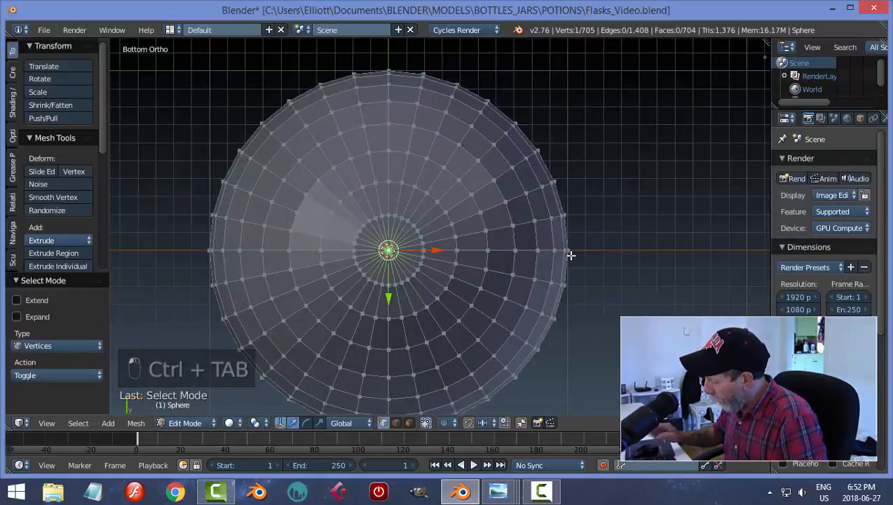
{"action": "key", "text": "KP_1"}
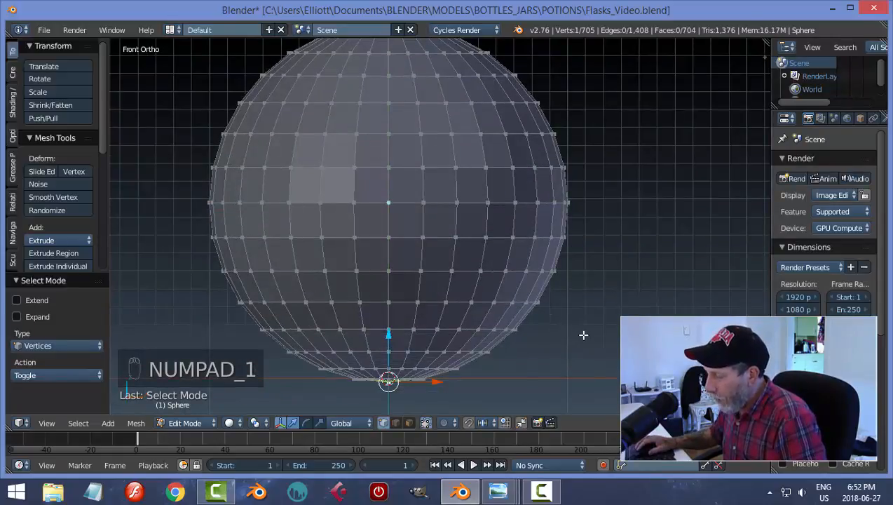
Try raising only the bottom pole vertex about 0.058 units along Z, and undo the move
{"action": "scroll", "coordinate": [583, 335], "scroll_direction": "down", "scroll_amount": 2}
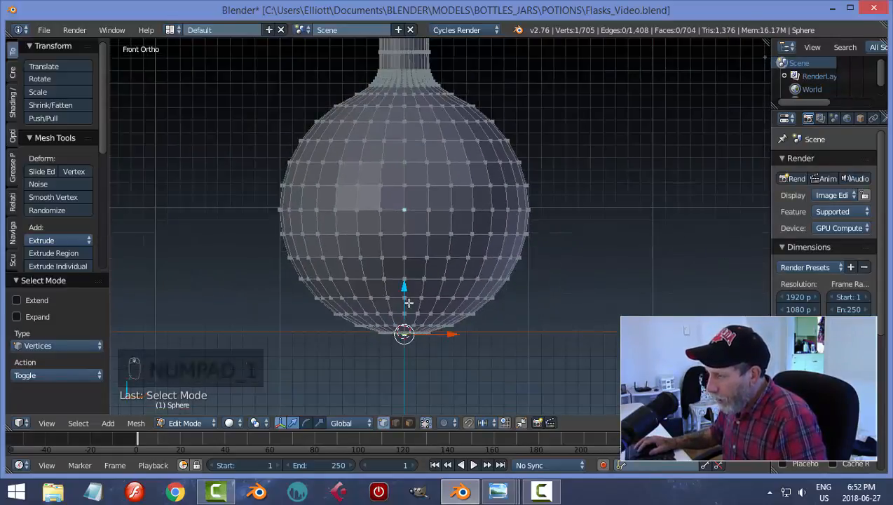
{"action": "left_click_drag", "start_coordinate": [405, 288], "coordinate": [404, 281]}
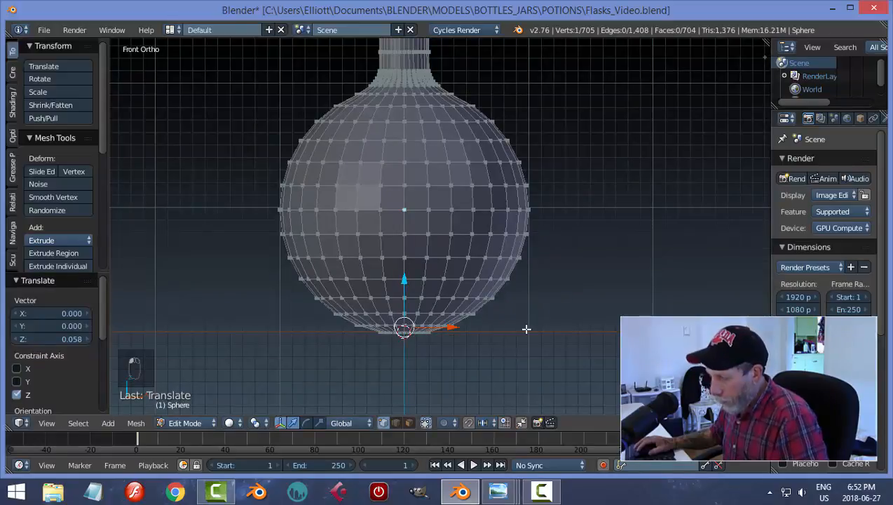
{"action": "key", "text": "ctrl+z"}
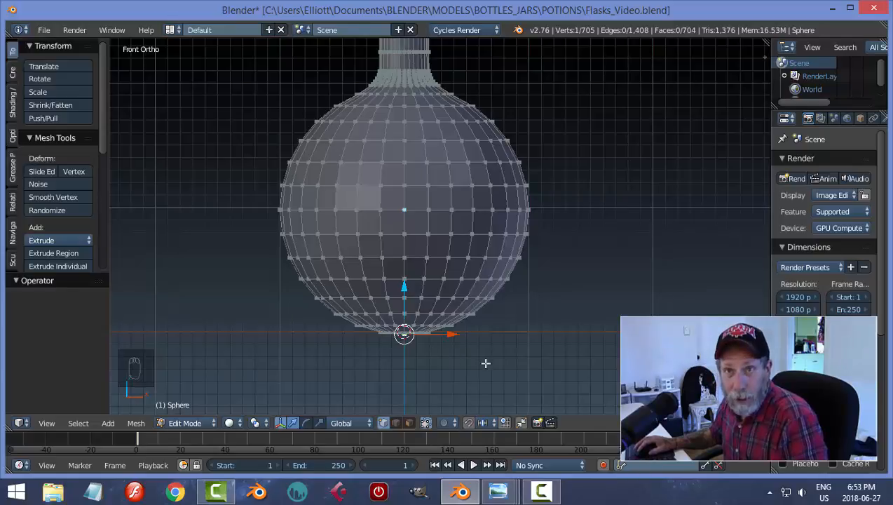
Flatten the flask's bottom by enabling proportional editing and raising the pole vertex about 0.154 units along Z with a proportional size of about 0.83
{"action": "scroll", "coordinate": [485, 366], "scroll_direction": "up", "scroll_amount": 3}
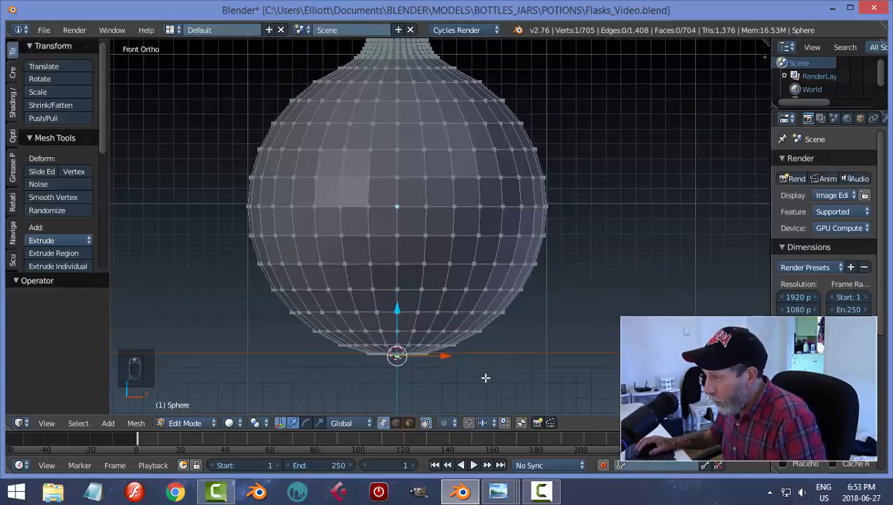
{"action": "left_click", "coordinate": [453, 424]}
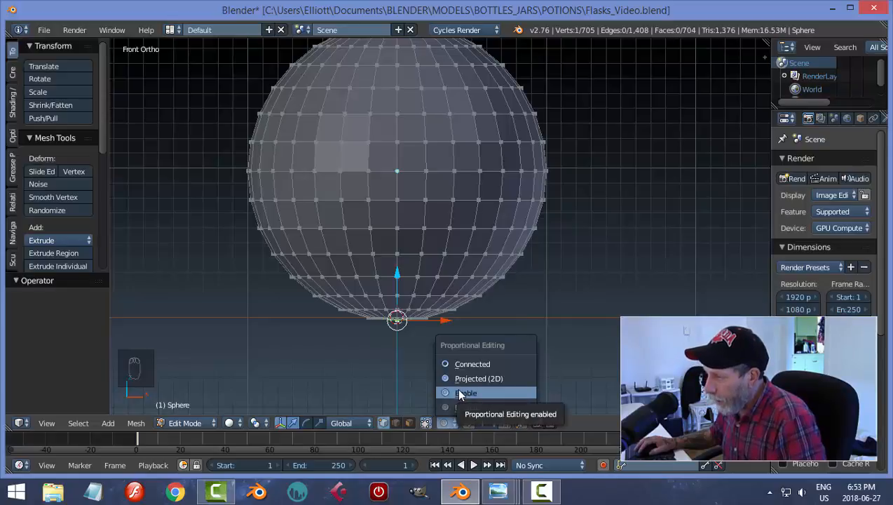
{"action": "left_click", "coordinate": [459, 393]}
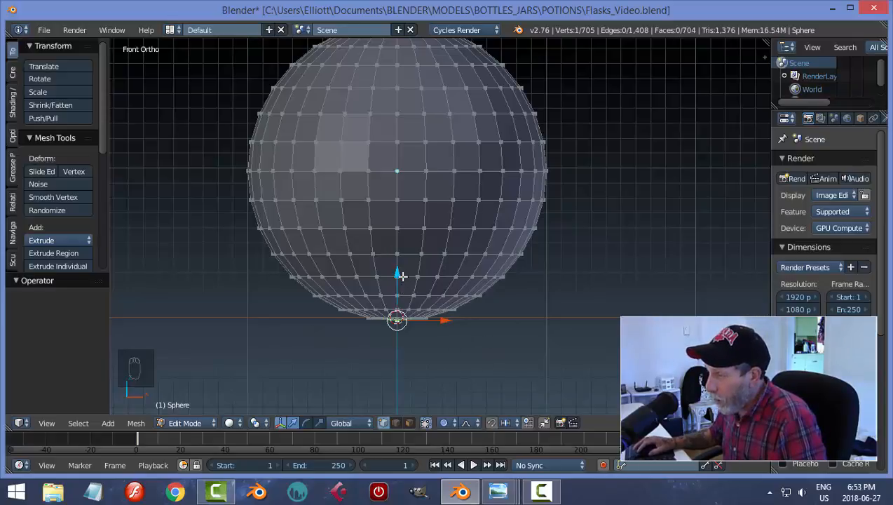
{"action": "key", "text": "g"}
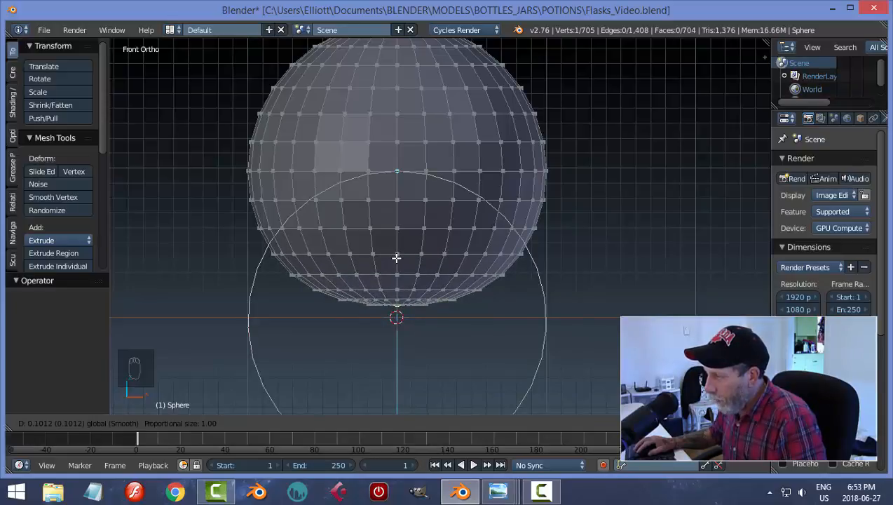
{"action": "scroll", "coordinate": [396, 258], "scroll_direction": "down", "scroll_amount": 4}
{"action": "scroll", "coordinate": [396, 257], "scroll_direction": "up", "scroll_amount": 8}
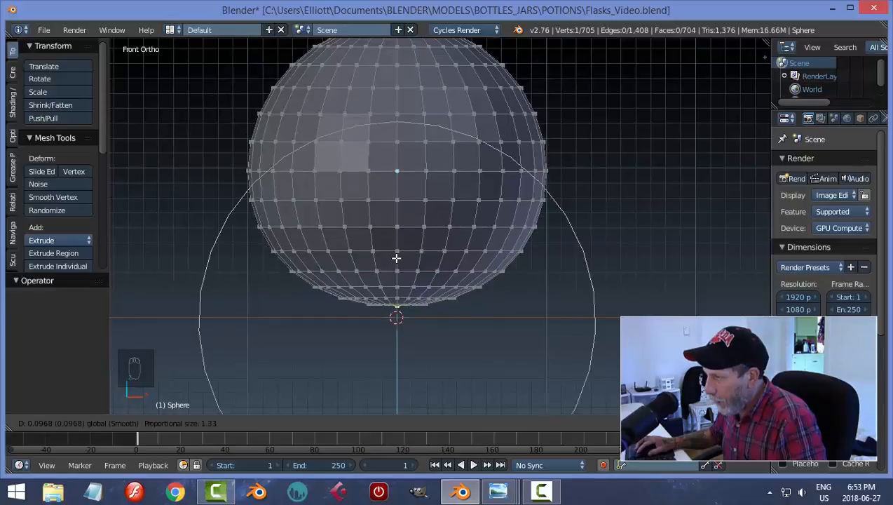
{"action": "scroll", "coordinate": [396, 258], "scroll_direction": "down", "scroll_amount": 2}
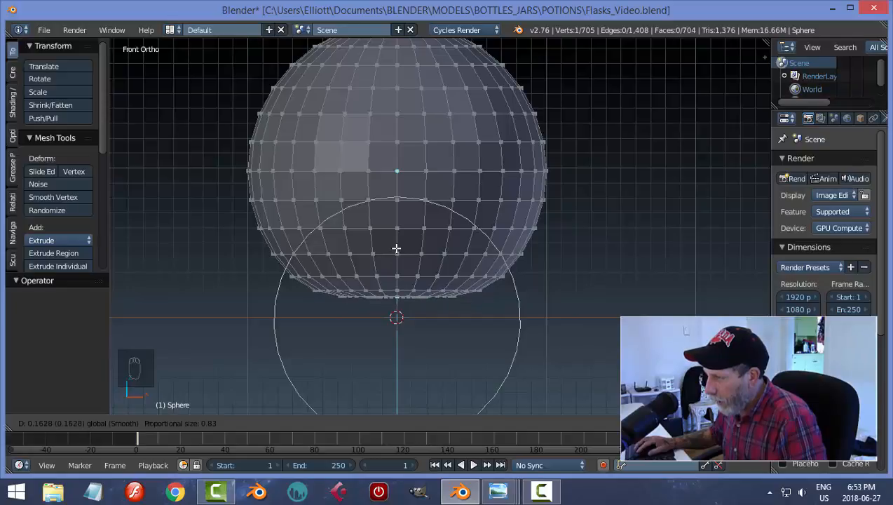
{"action": "left_click", "coordinate": [396, 250]}
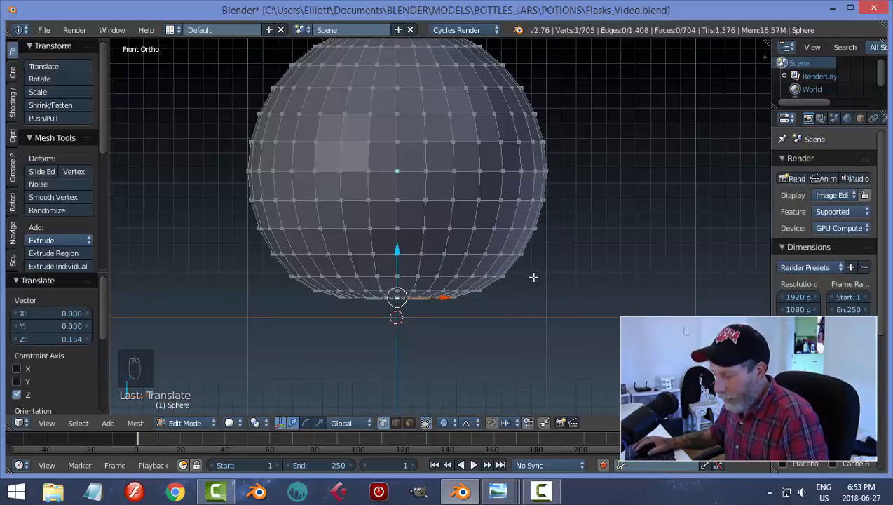
Lower the whole flask about 0.12 units along Z in Object Mode so its flattened bottom rests on the ground line
{"action": "key", "text": "a"}
{"action": "key", "text": "Tab"}
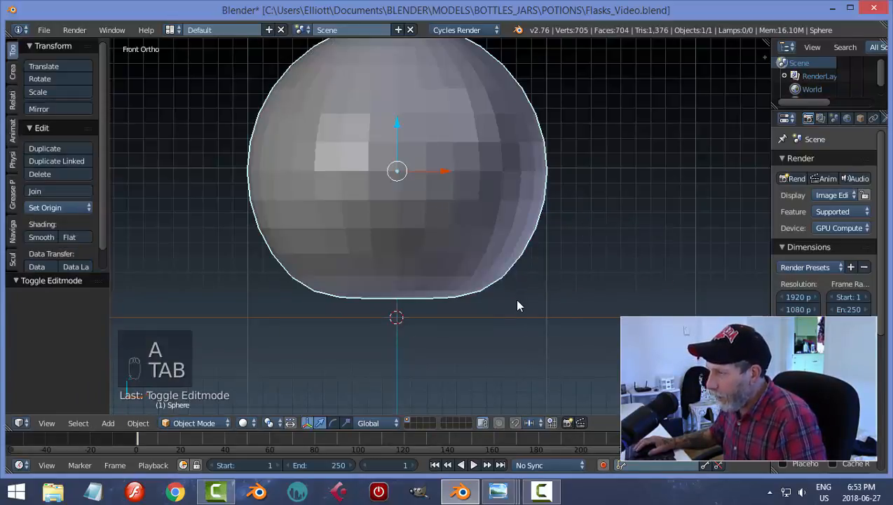
{"action": "scroll", "coordinate": [433, 192], "scroll_direction": "down", "scroll_amount": 2}
{"action": "left_click_drag", "start_coordinate": [413, 144], "coordinate": [414, 159]}
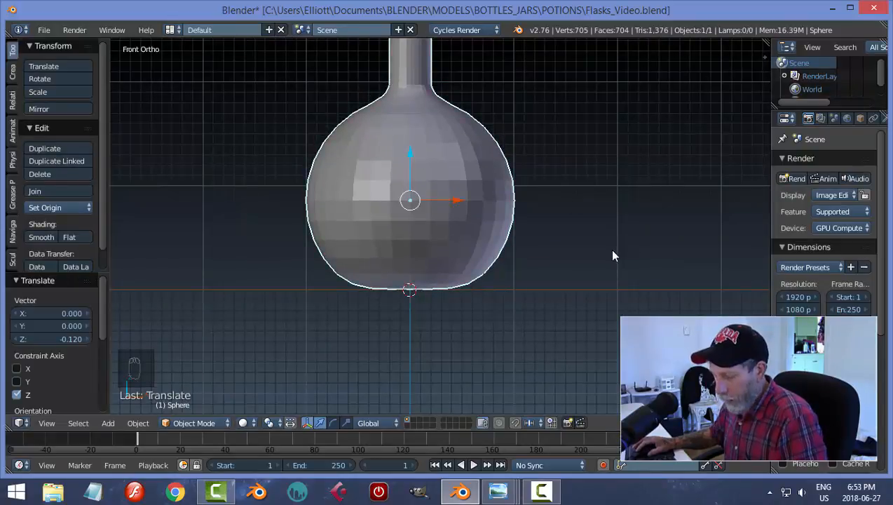
{"action": "key", "text": "a"}
Select the edge loop around the neck's top opening in Edit Mode, using edge selection
{"action": "scroll", "coordinate": [601, 253], "scroll_direction": "down", "scroll_amount": 3}
{"action": "middle_click_drag", "start_coordinate": [588, 240], "coordinate": [501, 262]}
{"action": "scroll", "coordinate": [501, 257], "scroll_direction": "up", "scroll_amount": 4}
{"action": "middle_click_drag", "start_coordinate": [448, 216], "coordinate": [460, 291], "text": "shift"}
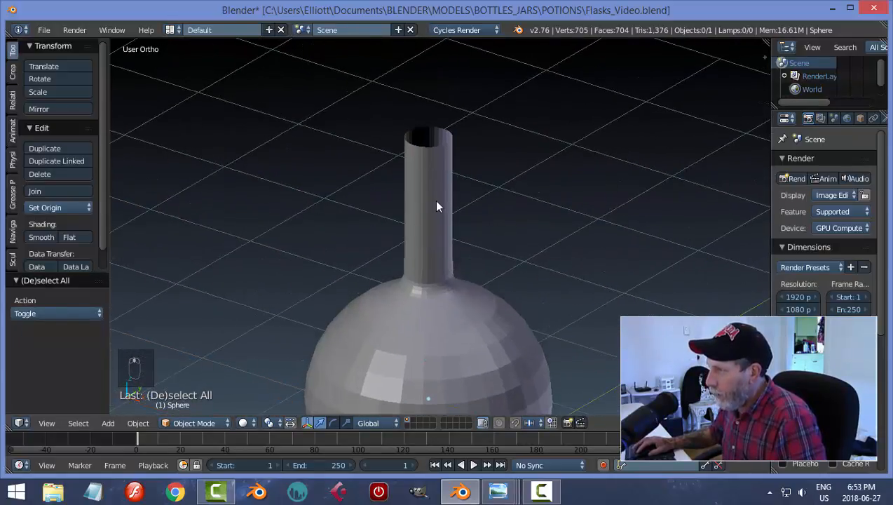
{"action": "right_click", "coordinate": [436, 202]}
{"action": "middle_click_drag", "start_coordinate": [522, 241], "coordinate": [527, 220]}
{"action": "key", "text": "Tab"}
{"action": "left_click", "coordinate": [617, 222]}
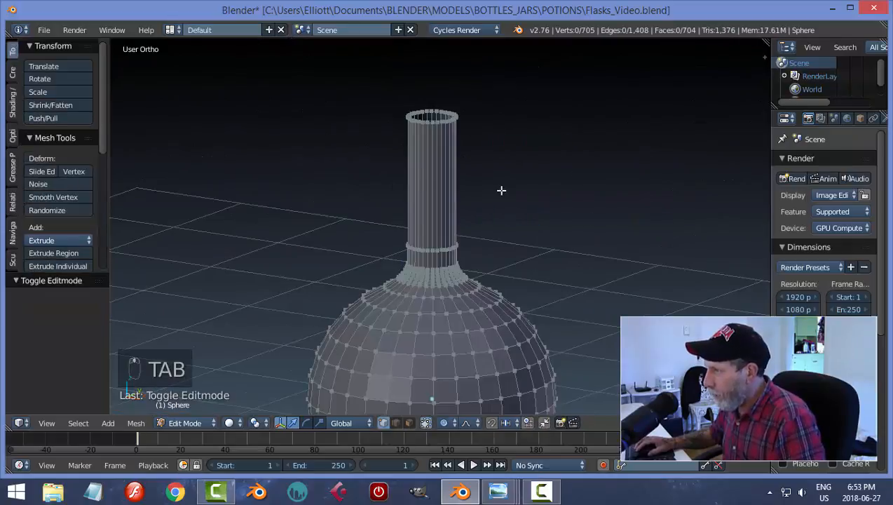
{"action": "scroll", "coordinate": [501, 190], "scroll_direction": "up", "scroll_amount": 3}
{"action": "middle_click_drag", "start_coordinate": [518, 161], "coordinate": [521, 274], "text": "shift"}
{"action": "key", "text": "ctrl+Tab"}
{"action": "left_click", "coordinate": [523, 274]}
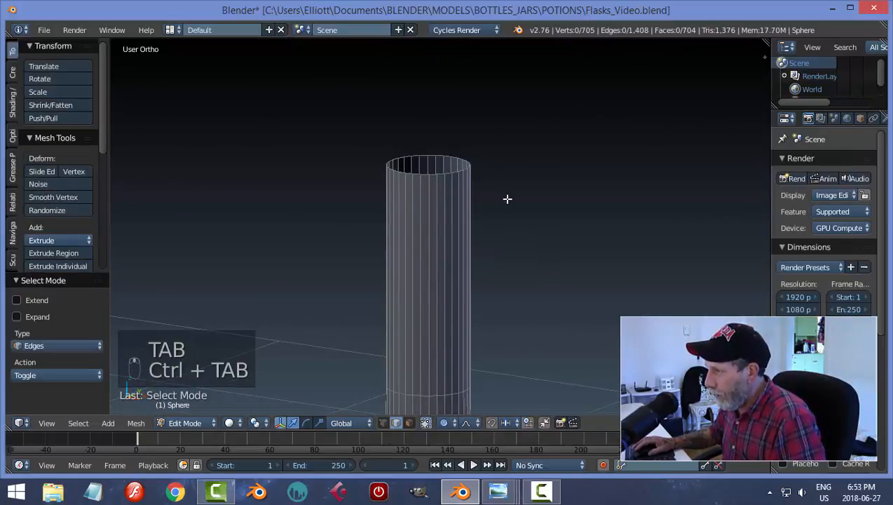
{"action": "scroll", "coordinate": [506, 197], "scroll_direction": "up", "scroll_amount": 3}
{"action": "middle_click_drag", "start_coordinate": [539, 182], "coordinate": [476, 205]}
{"action": "right_click", "coordinate": [465, 182], "text": "alt"}
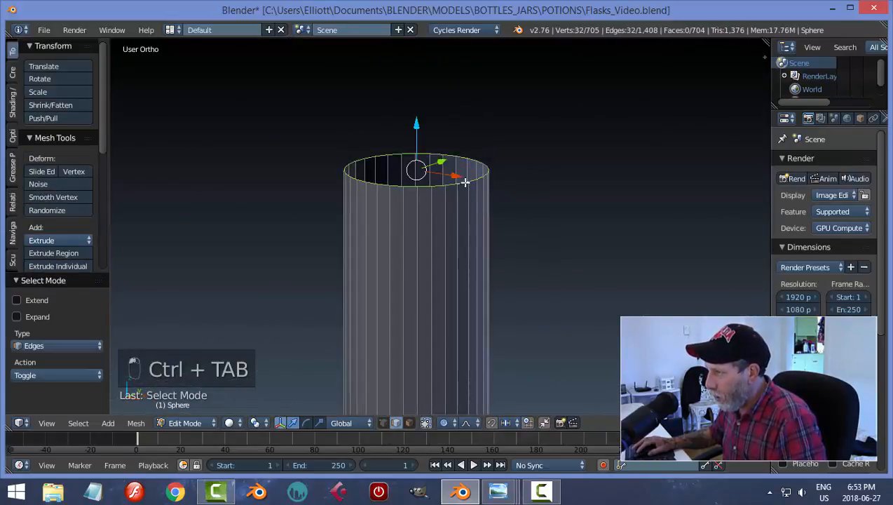
Extrude the neck's top edge loop in place, with no offset
{"action": "scroll", "coordinate": [544, 234], "scroll_direction": "down", "scroll_amount": 2}
{"action": "middle_click_drag", "start_coordinate": [532, 247], "coordinate": [508, 213]}
{"action": "key", "text": "e"}
{"action": "right_click", "coordinate": [520, 225]}
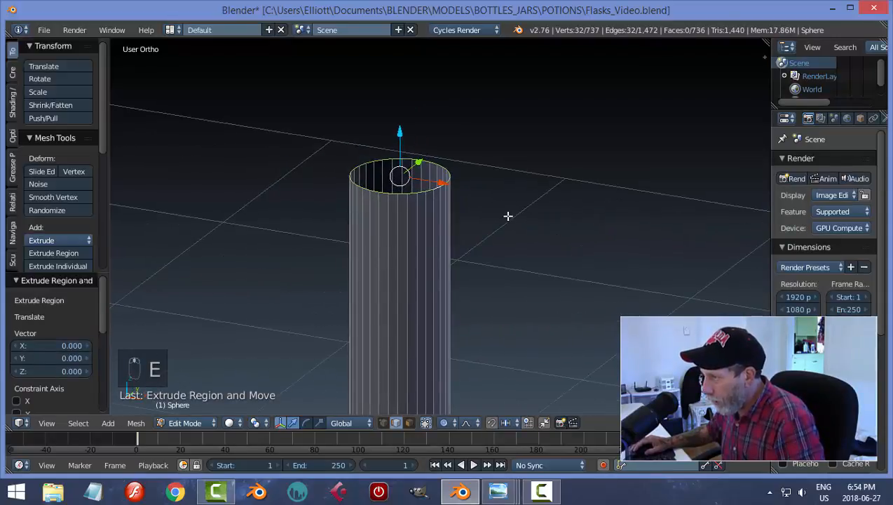
{"action": "key", "text": "s"}
{"action": "right_click", "coordinate": [508, 216]}
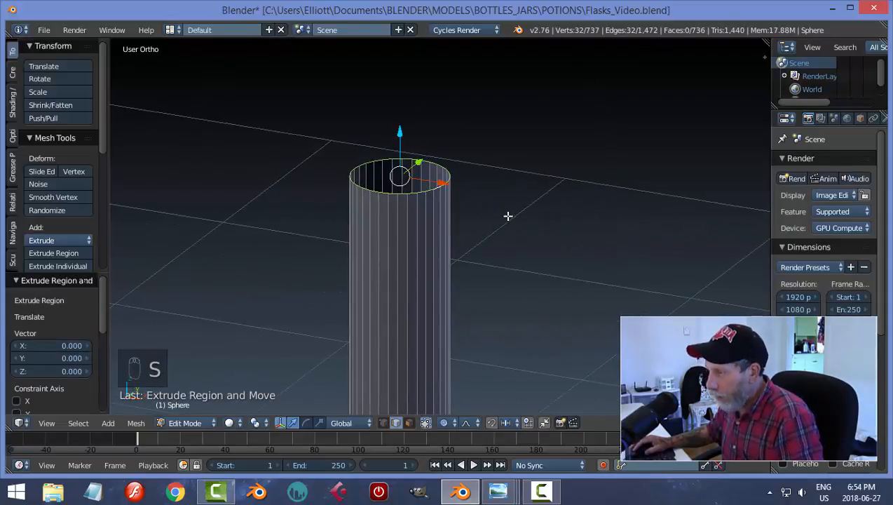
Disable proportional editing and scale the neck's extruded top loop outward by a factor of about 1.14
{"action": "left_click", "coordinate": [450, 419]}
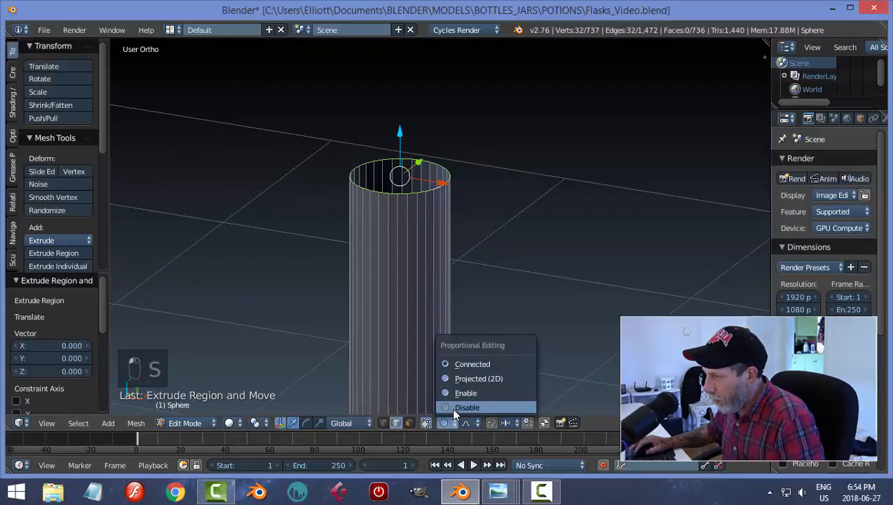
{"action": "left_click", "coordinate": [451, 406]}
{"action": "key", "text": "s"}
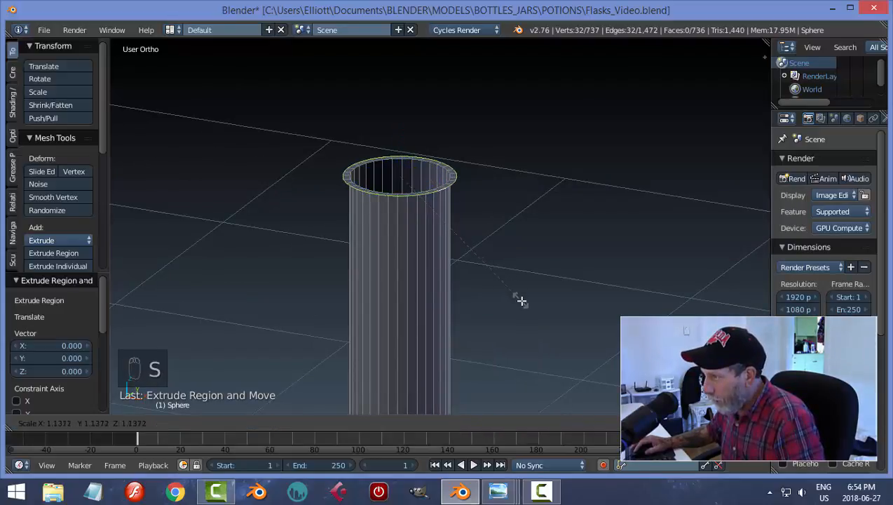
{"action": "left_click", "coordinate": [527, 303]}
Extrude the widened top loop and raise it about 0.072 units along Z to form the lip's outer wall
{"action": "middle_click_drag", "start_coordinate": [527, 303], "coordinate": [521, 282]}
{"action": "key", "text": "e"}
{"action": "right_click", "coordinate": [419, 179]}
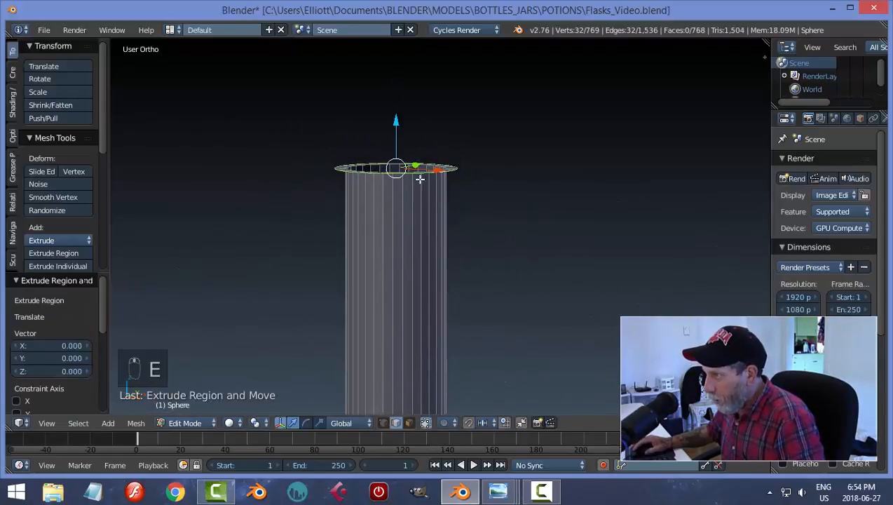
{"action": "left_click_drag", "start_coordinate": [399, 123], "coordinate": [400, 108]}
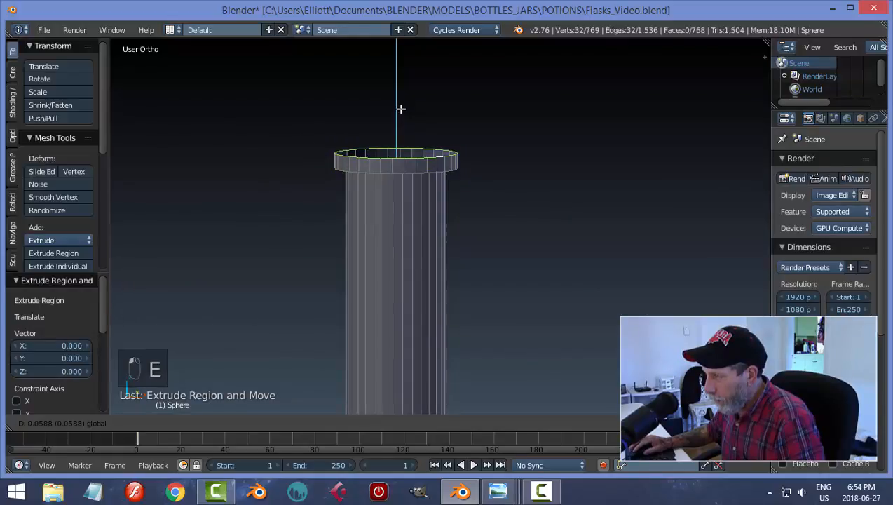
{"action": "left_click", "coordinate": [400, 104]}
{"action": "scroll", "coordinate": [506, 210], "scroll_direction": "down", "scroll_amount": 5}
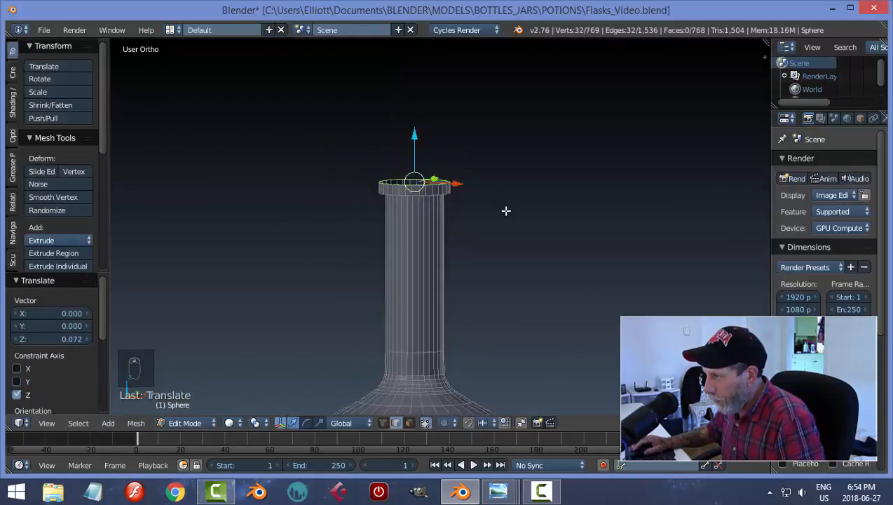
{"action": "scroll", "coordinate": [498, 239], "scroll_direction": "up", "scroll_amount": 5}
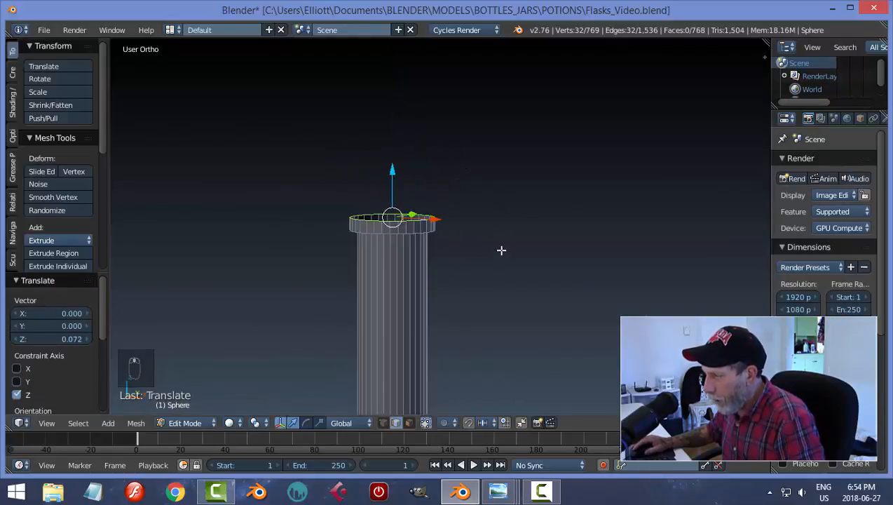
Extrude the lip's top loop inward by scaling it to about 0.835, and clear the selection
{"action": "middle_click_drag", "start_coordinate": [479, 219], "coordinate": [572, 220]}
{"action": "scroll", "coordinate": [498, 196], "scroll_direction": "up", "scroll_amount": 2}
{"action": "key", "text": "e"}
{"action": "right_click", "coordinate": [572, 220]}
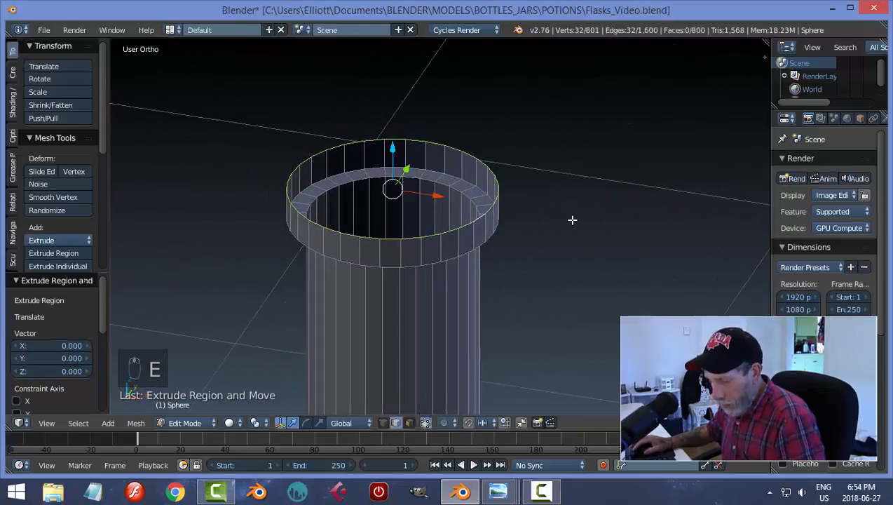
{"action": "key", "text": "s"}
{"action": "left_click", "coordinate": [541, 233]}
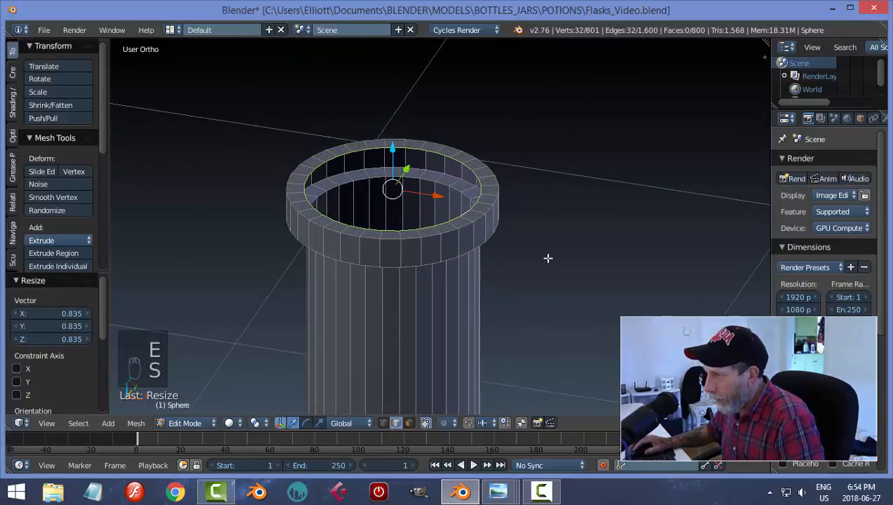
{"action": "key", "text": "a"}
Switch the flask from Edit Mode to Object Mode
{"action": "scroll", "coordinate": [548, 258], "scroll_direction": "down", "scroll_amount": 5}
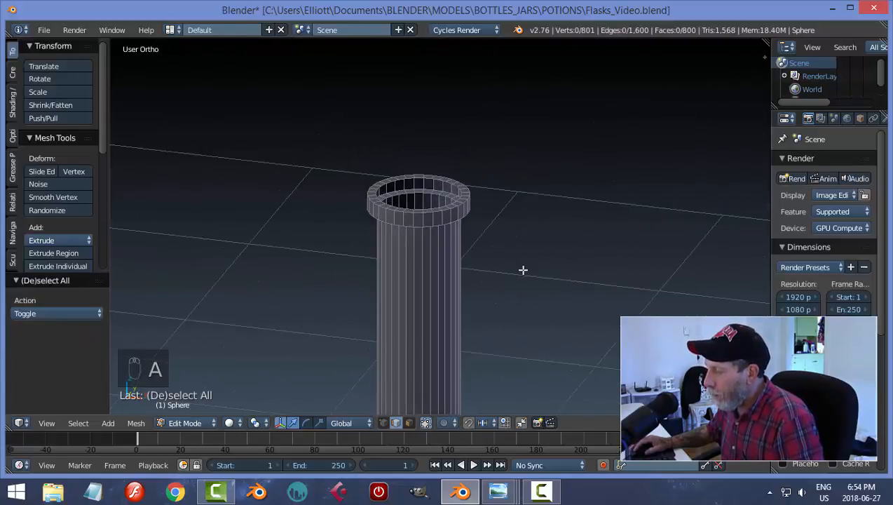
{"action": "scroll", "coordinate": [523, 270], "scroll_direction": "down", "scroll_amount": 1}
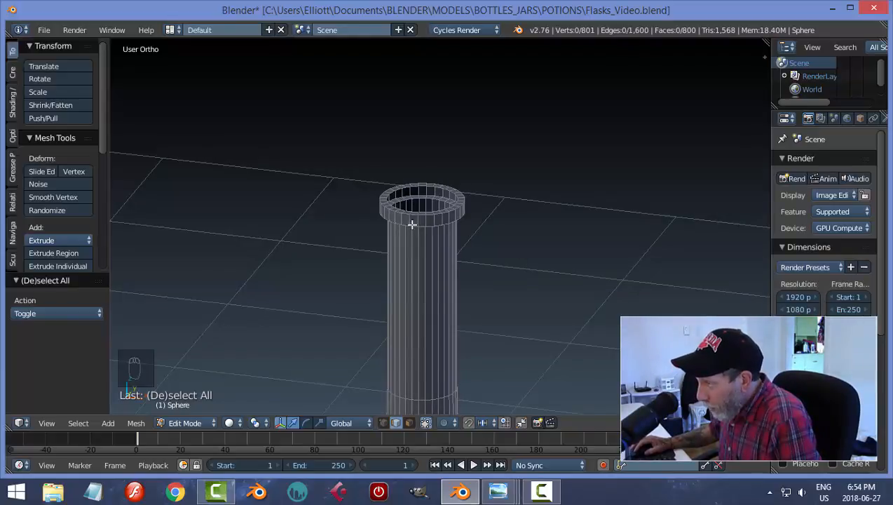
{"action": "scroll", "coordinate": [514, 333], "scroll_direction": "down", "scroll_amount": 2}
{"action": "mouse_move", "coordinate": [519, 261]}
{"action": "middle_mouse_down"}
{"action": "mouse_move", "coordinate": [520, 376]}
{"action": "mouse_move", "coordinate": [520, 257]}
{"action": "mouse_move", "coordinate": [512, 253]}
{"action": "middle_mouse_up"}
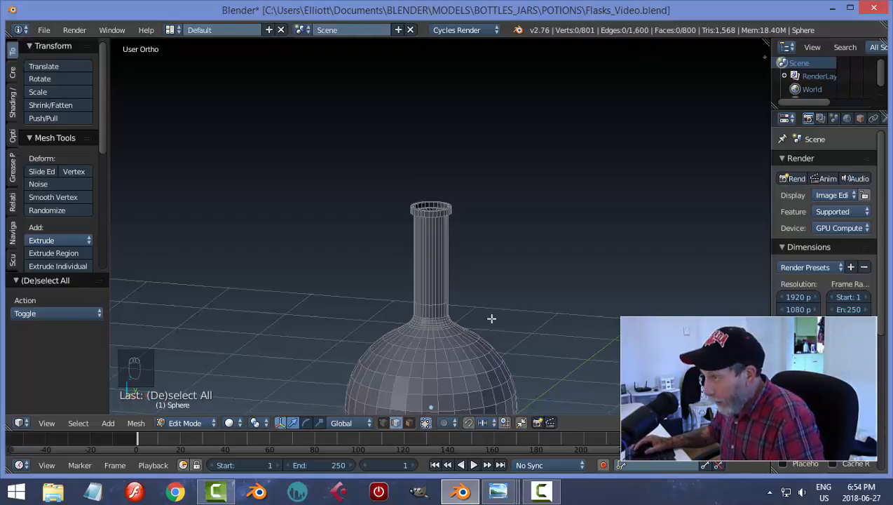
{"action": "middle_click_drag", "start_coordinate": [492, 300], "coordinate": [472, 234]}
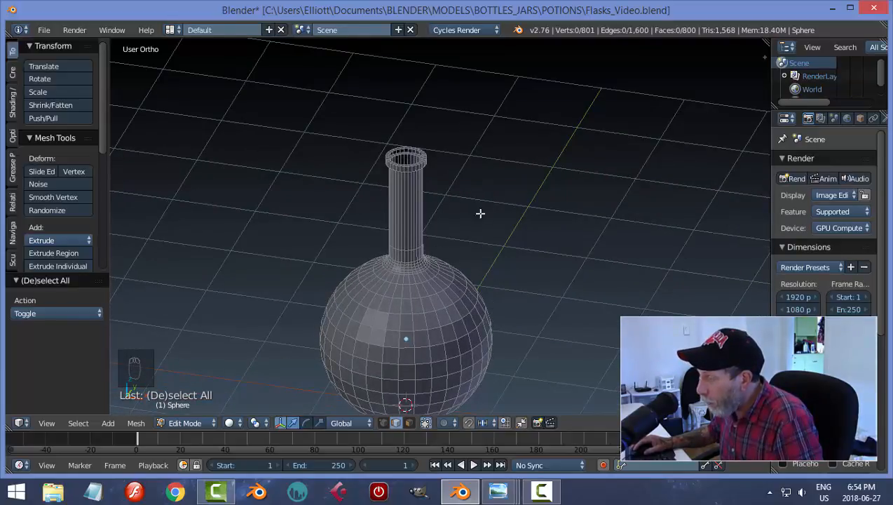
{"action": "key", "text": "Tab"}
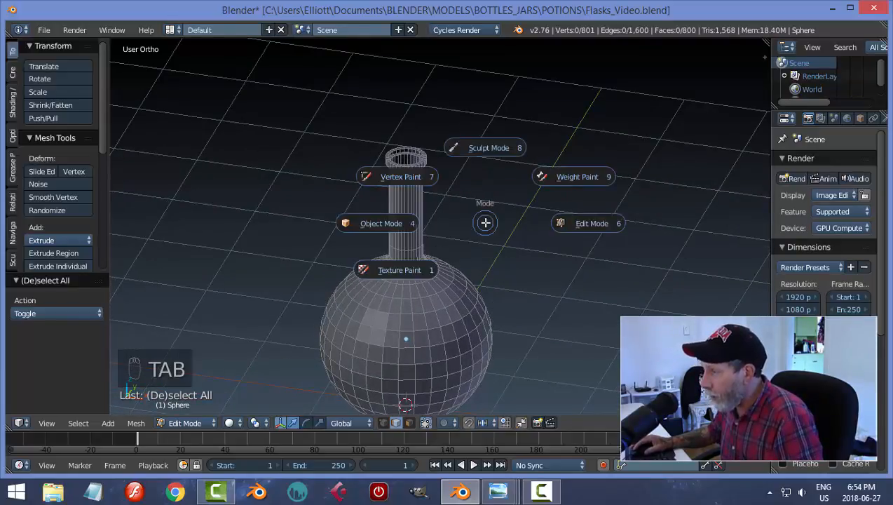
{"action": "left_click", "coordinate": [382, 222]}
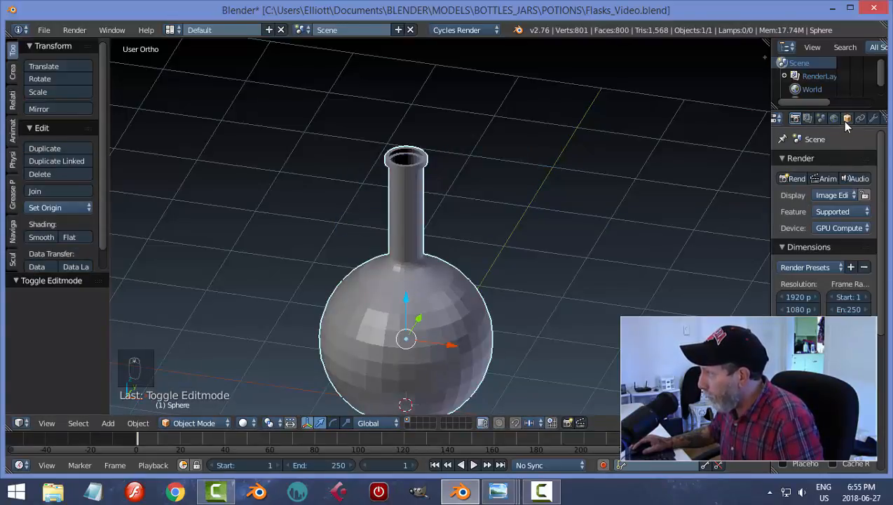
Add a Solidify modifier to the flask with a thickness of 0.03
{"action": "scroll", "coordinate": [846, 124], "scroll_direction": "down", "scroll_amount": 3}
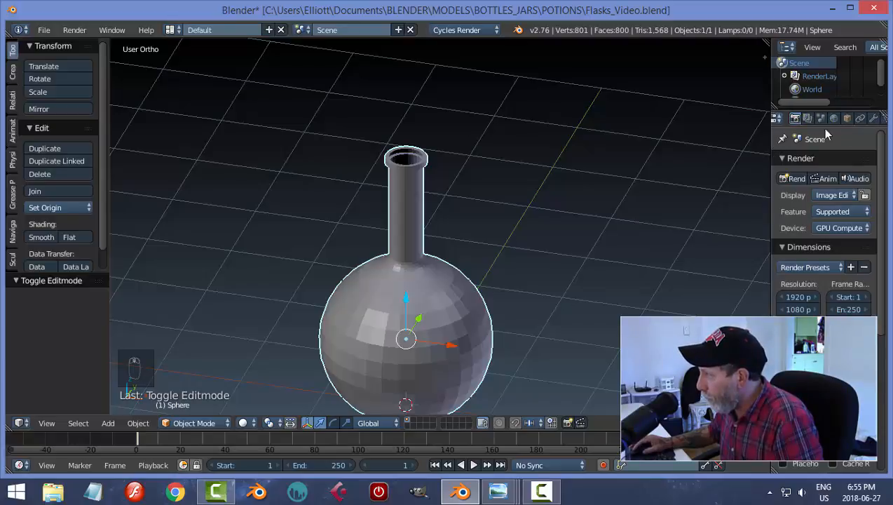
{"action": "left_click", "coordinate": [874, 119]}
{"action": "left_click", "coordinate": [797, 166]}
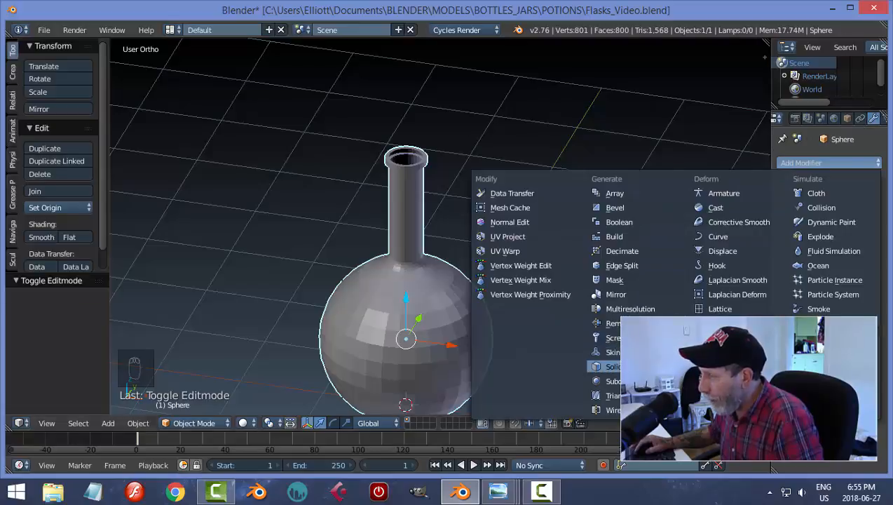
{"action": "left_click", "coordinate": [607, 366]}
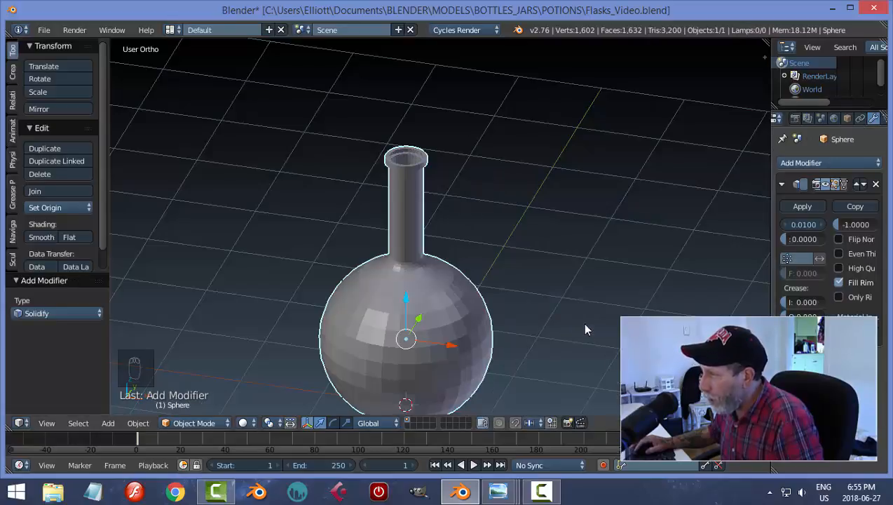
{"action": "left_click", "coordinate": [796, 225]}
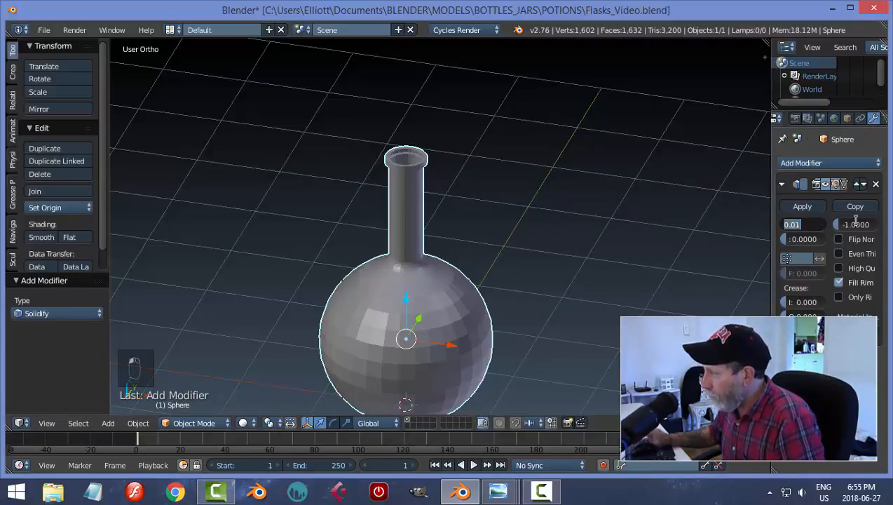
{"action": "type", "text": "0.030"}
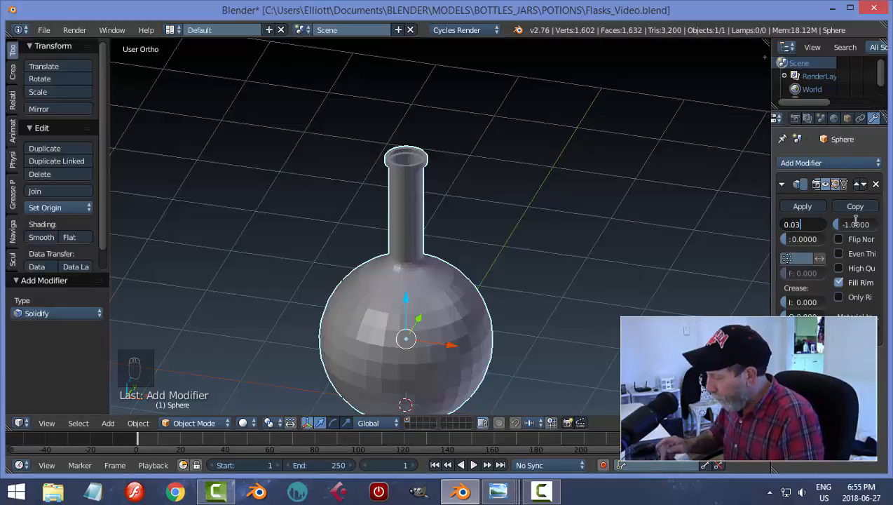
{"action": "key", "text": "Return"}
Check the thickened neck and lip, and apply the Solidify modifier to the flask
{"action": "scroll", "coordinate": [600, 227], "scroll_direction": "up", "scroll_amount": 2}
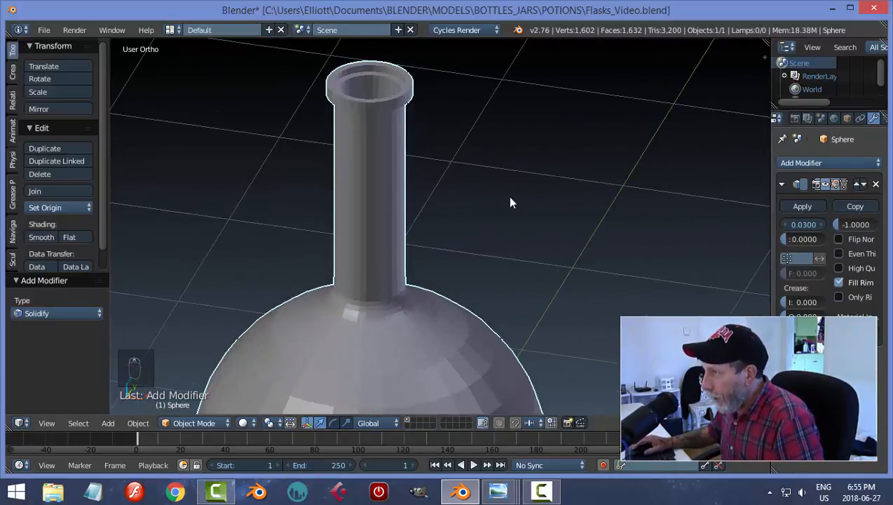
{"action": "middle_click_drag", "start_coordinate": [507, 195], "coordinate": [463, 345]}
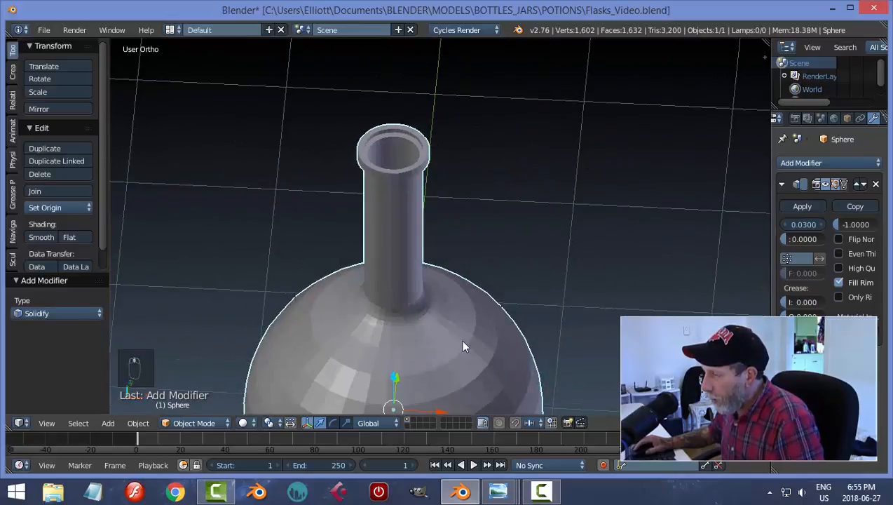
{"action": "scroll", "coordinate": [530, 272], "scroll_direction": "up", "scroll_amount": 4}
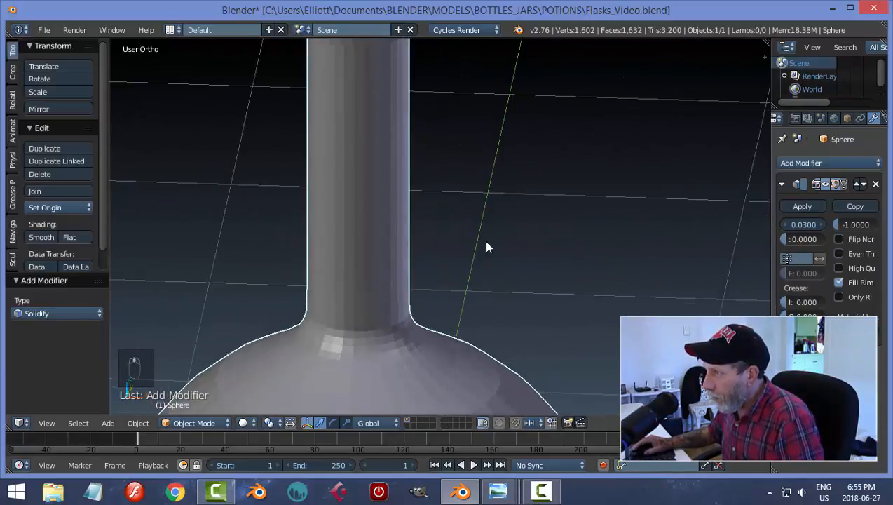
{"action": "middle_click_drag", "start_coordinate": [487, 247], "coordinate": [511, 263]}
{"action": "left_click", "coordinate": [803, 207]}
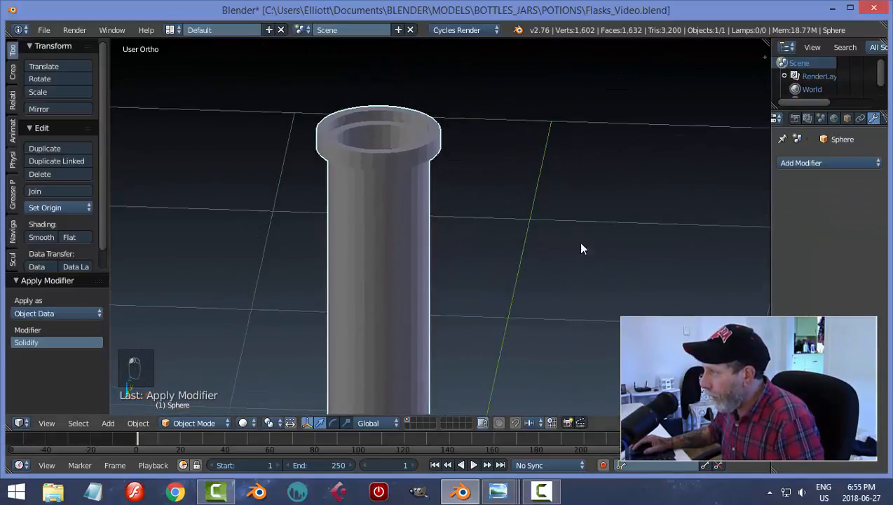
Enter Edit Mode on the thickened flask and switch the mesh selection to faces
{"action": "middle_click_drag", "start_coordinate": [577, 241], "coordinate": [494, 242]}
{"action": "scroll", "coordinate": [470, 228], "scroll_direction": "up", "scroll_amount": 1}
{"action": "key", "text": "Tab"}
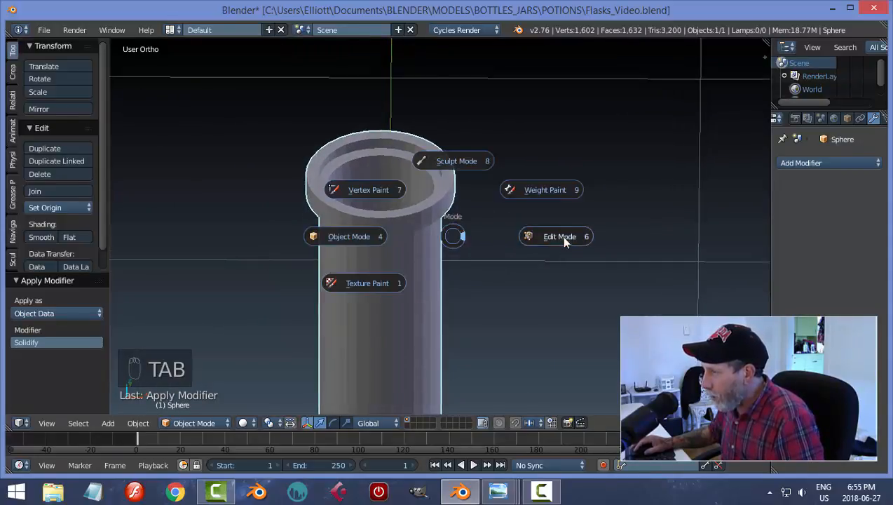
{"action": "left_click", "coordinate": [563, 238]}
{"action": "scroll", "coordinate": [468, 235], "scroll_direction": "up", "scroll_amount": 3}
{"action": "middle_click_drag", "start_coordinate": [458, 211], "coordinate": [445, 153]}
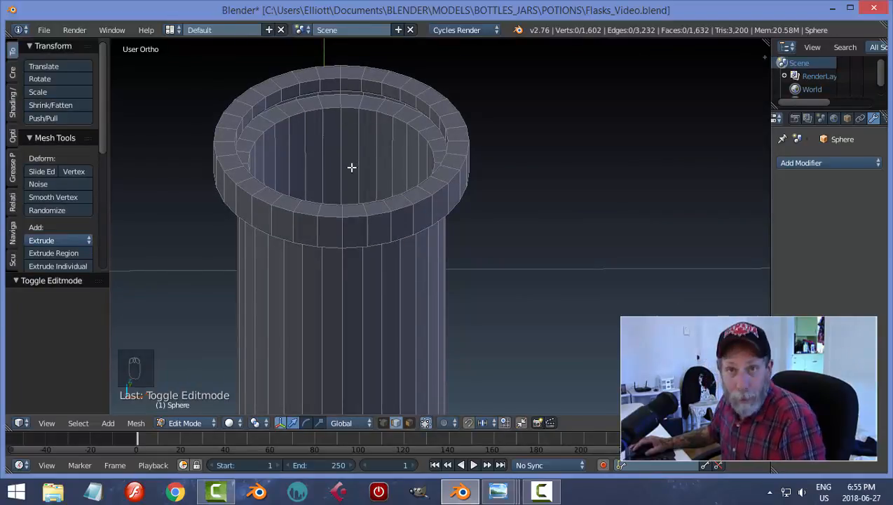
{"action": "middle_click_drag", "start_coordinate": [410, 147], "coordinate": [460, 201]}
{"action": "scroll", "coordinate": [404, 115], "scroll_direction": "down", "scroll_amount": 2}
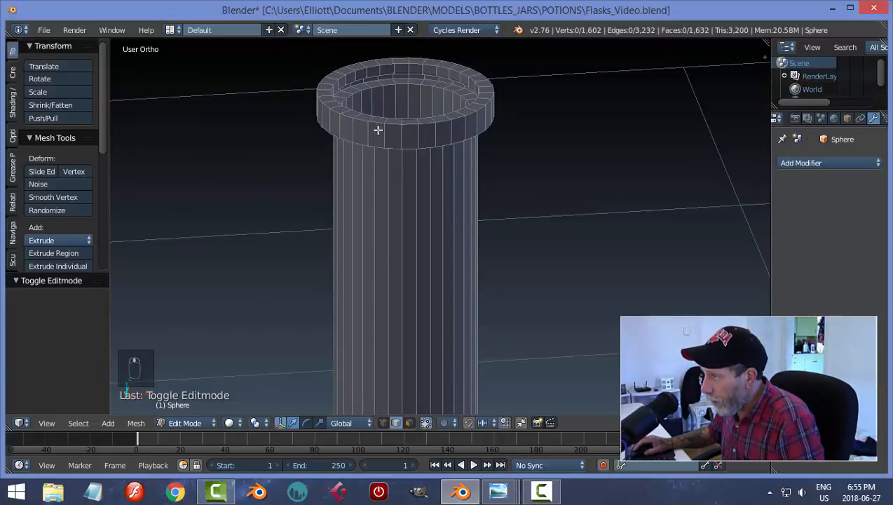
{"action": "middle_click_drag", "start_coordinate": [428, 147], "coordinate": [430, 147]}
{"action": "key", "text": "ctrl+Tab"}
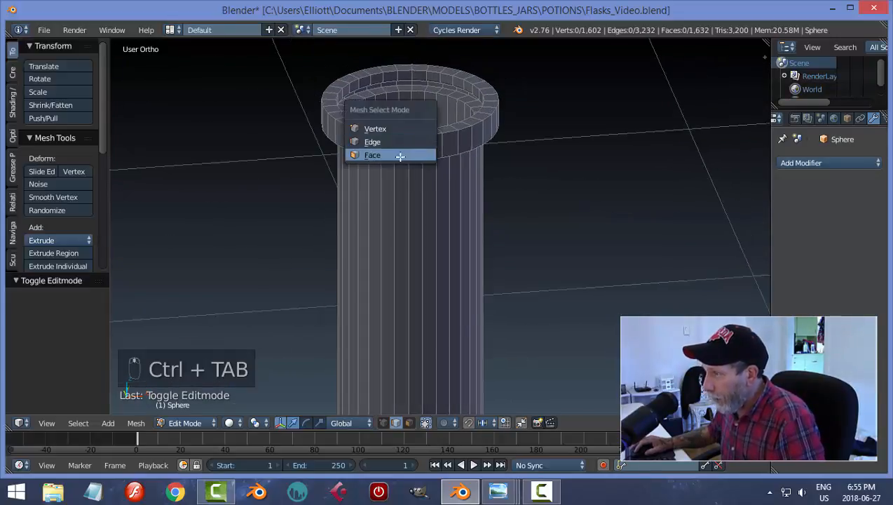
{"action": "left_click", "coordinate": [399, 155]}
{"action": "right_click", "coordinate": [387, 203]}
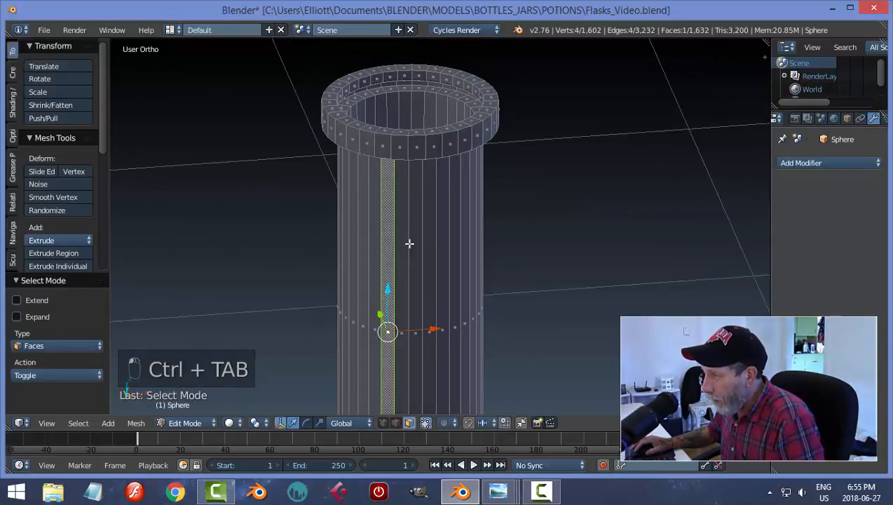
{"action": "middle_click_drag", "start_coordinate": [404, 233], "coordinate": [414, 273]}
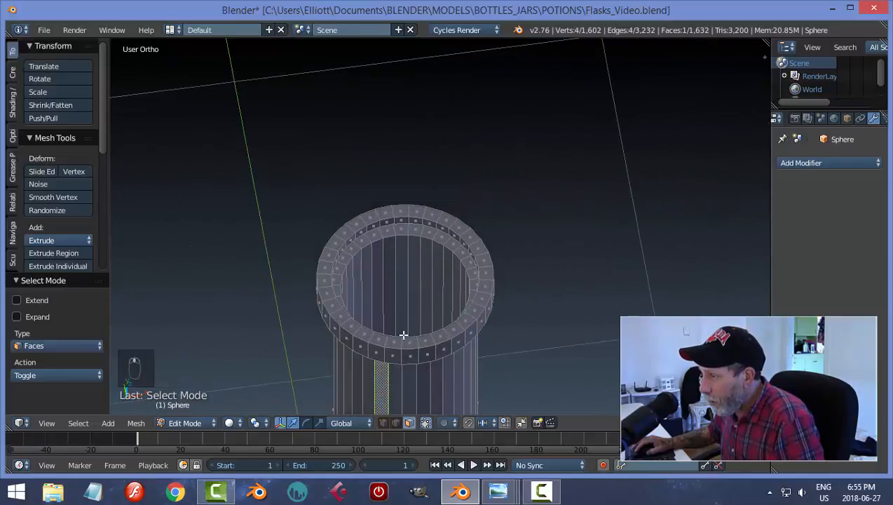
{"action": "middle_click_drag", "start_coordinate": [427, 331], "coordinate": [155, 249]}
{"action": "left_click", "coordinate": [142, 213]}
{"action": "left_click", "coordinate": [145, 192]}
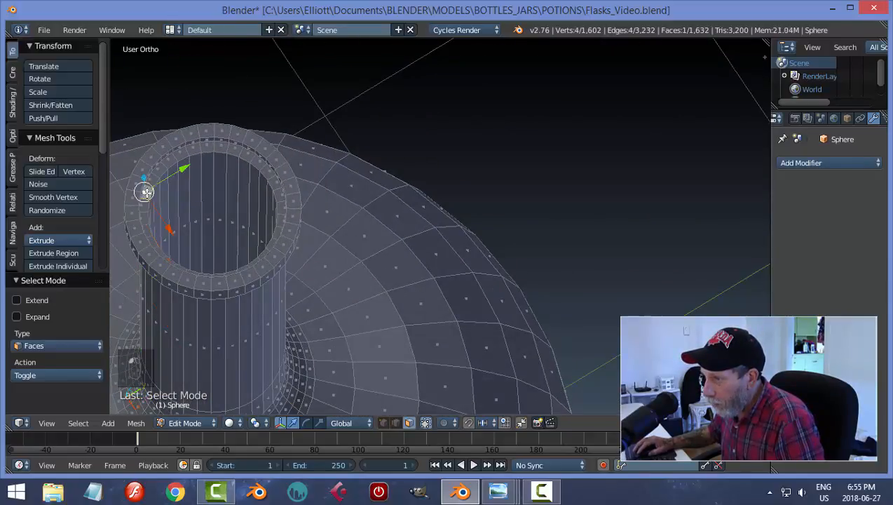
{"action": "left_click", "coordinate": [149, 179]}
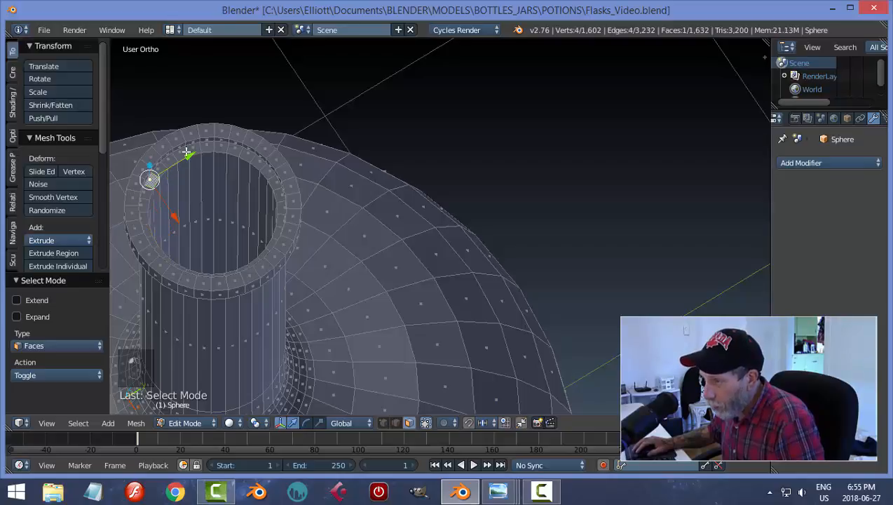
{"action": "key", "text": "a"}
Select the ring of faces on the inner ledge just below the lip, around the neck opening
{"action": "scroll", "coordinate": [203, 150], "scroll_direction": "up", "scroll_amount": 1}
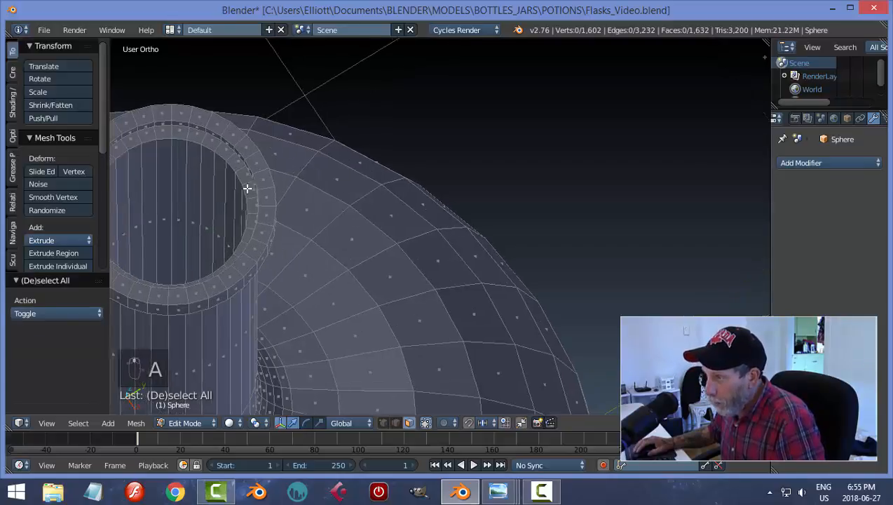
{"action": "middle_click_drag", "start_coordinate": [247, 188], "coordinate": [443, 239], "text": "shift"}
{"action": "scroll", "coordinate": [353, 198], "scroll_direction": "up", "scroll_amount": 2}
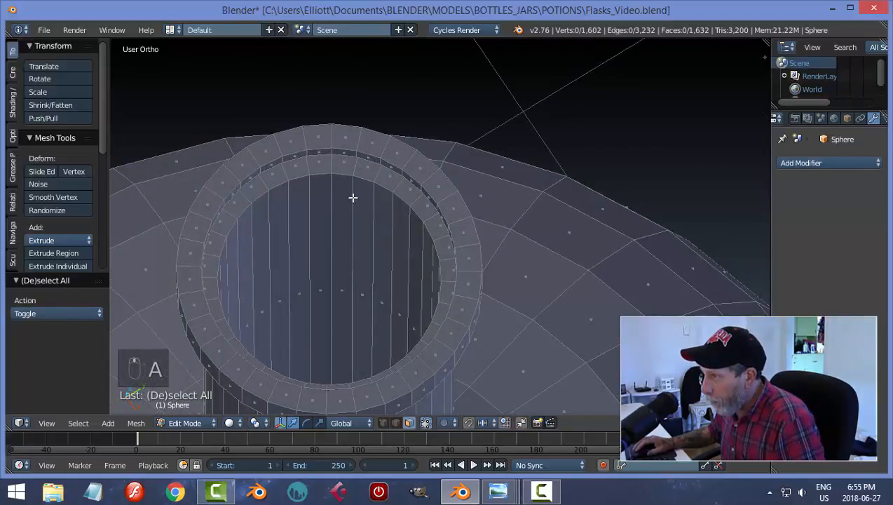
{"action": "right_click", "coordinate": [329, 166], "text": "alt"}
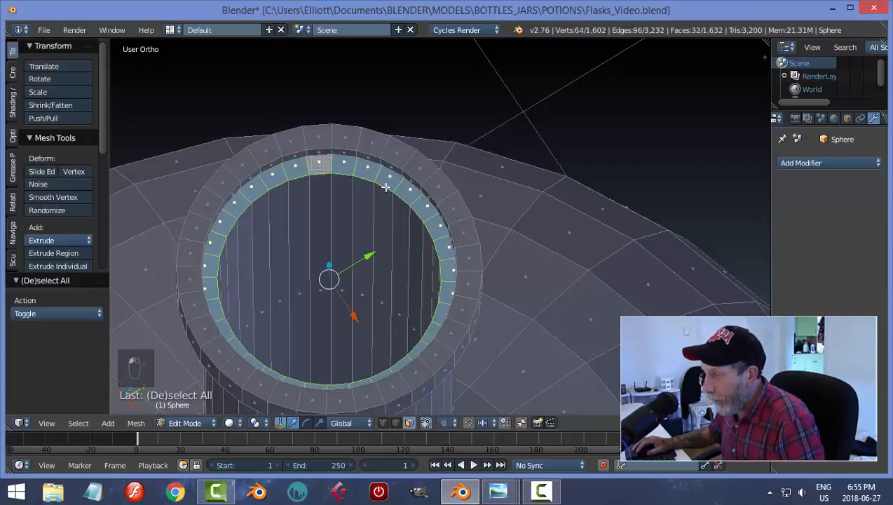
{"action": "scroll", "coordinate": [412, 229], "scroll_direction": "down", "scroll_amount": 2}
{"action": "middle_click_drag", "start_coordinate": [413, 229], "coordinate": [410, 221]}
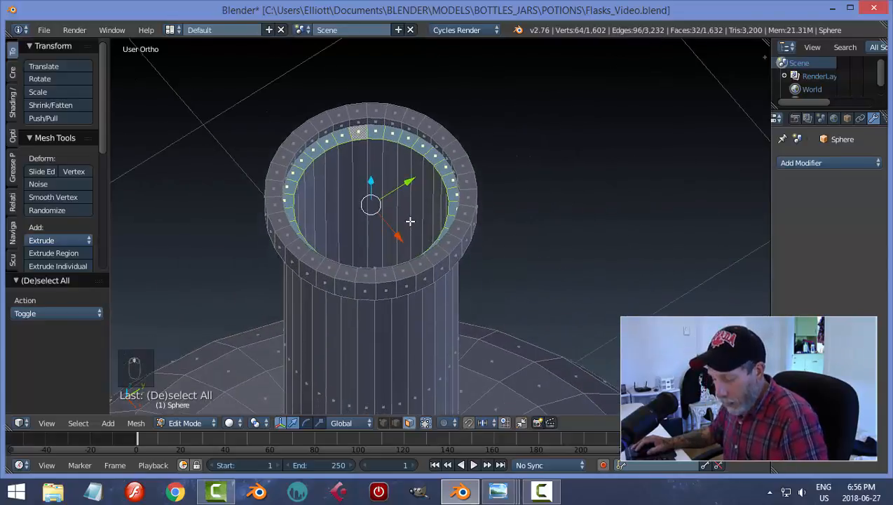
Delete the selected ring of faces on the inner ledge below the lip
{"action": "key", "text": "x"}
{"action": "left_click", "coordinate": [399, 249]}
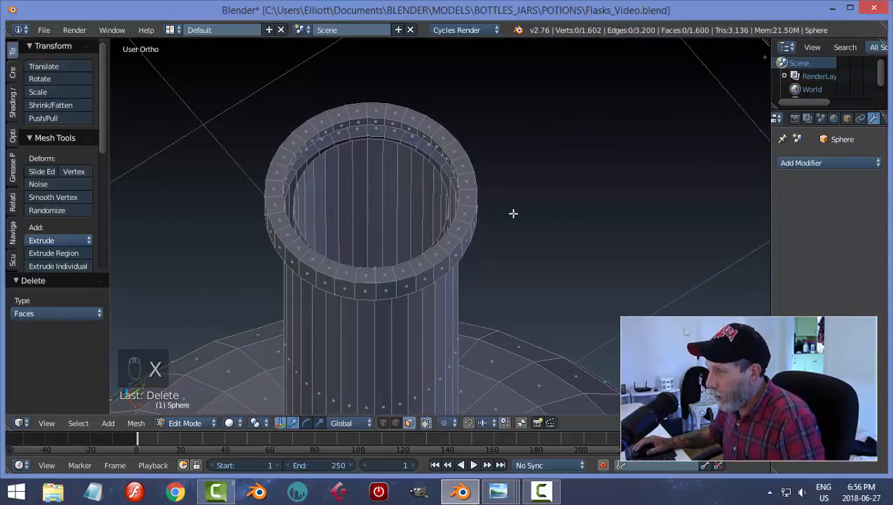
{"action": "middle_click_drag", "start_coordinate": [513, 213], "coordinate": [524, 183]}
{"action": "middle_click_drag", "start_coordinate": [427, 123], "coordinate": [472, 184], "text": "shift"}
{"action": "scroll", "coordinate": [476, 160], "scroll_direction": "up", "scroll_amount": 2}
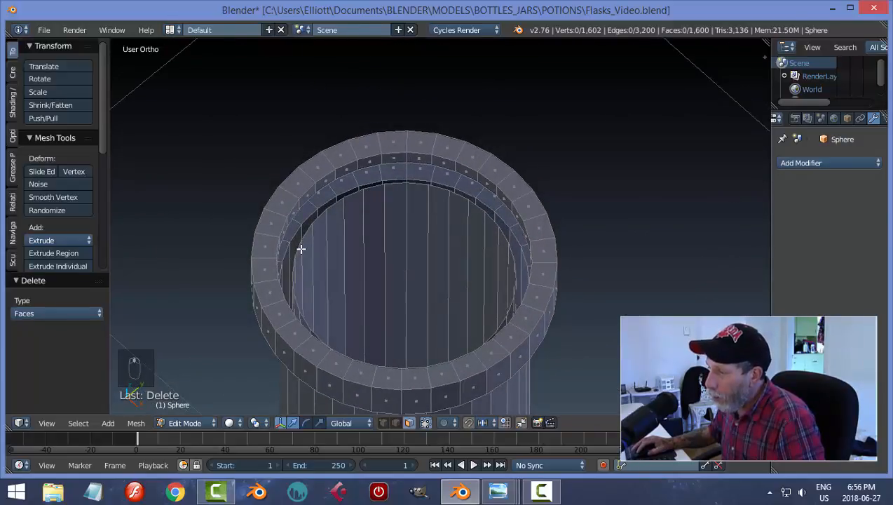
{"action": "key", "text": "ctrl+Tab"}
{"action": "left_click", "coordinate": [276, 236]}
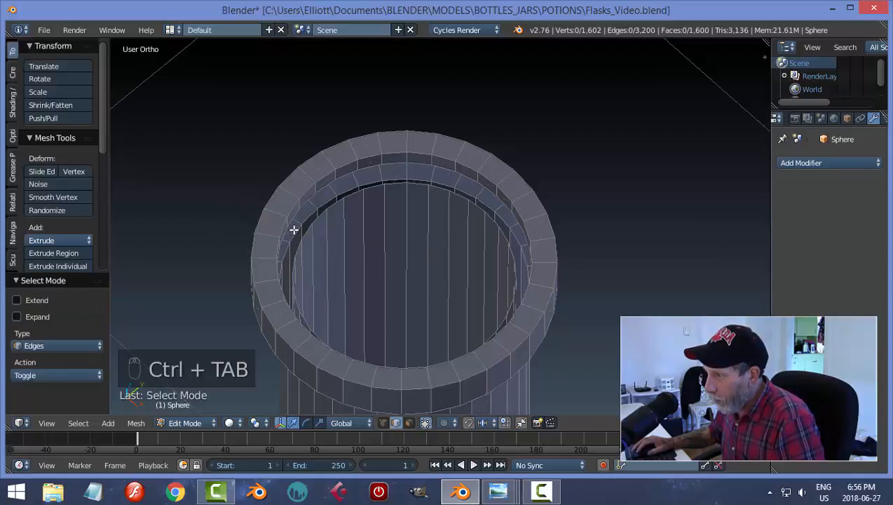
{"action": "left_click", "coordinate": [309, 227], "text": "alt"}
{"action": "middle_click_drag", "start_coordinate": [307, 229], "coordinate": [450, 219]}
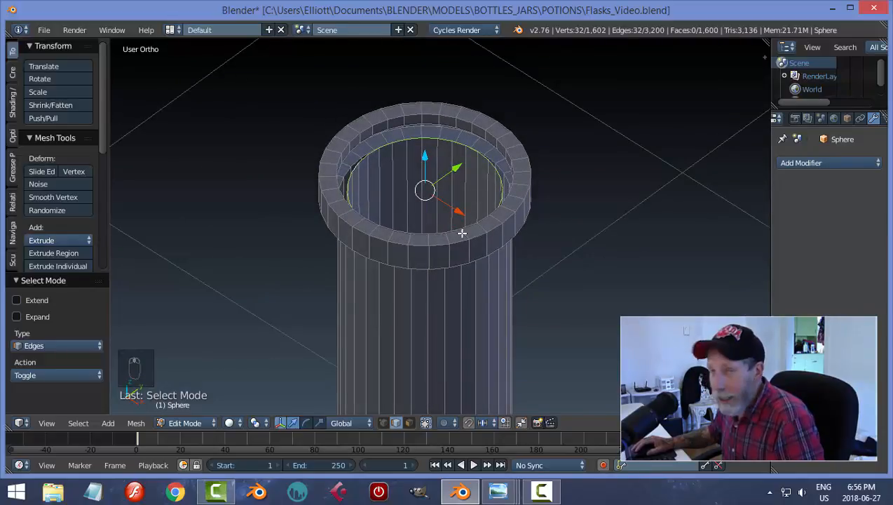
{"action": "middle_click_drag", "start_coordinate": [524, 219], "coordinate": [521, 210]}
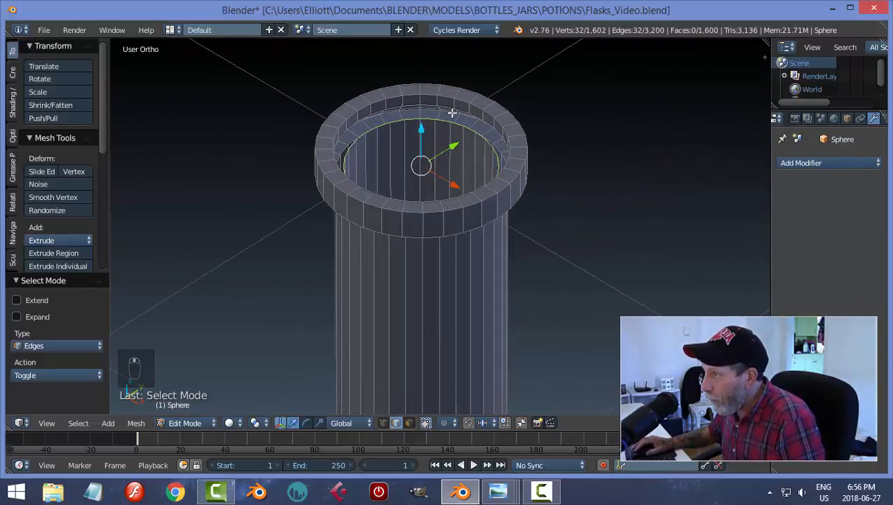
{"action": "mouse_move", "coordinate": [452, 113]}
{"action": "middle_mouse_down"}
{"action": "mouse_move", "coordinate": [483, 203]}
{"action": "mouse_move", "coordinate": [444, 103]}
{"action": "middle_mouse_up"}
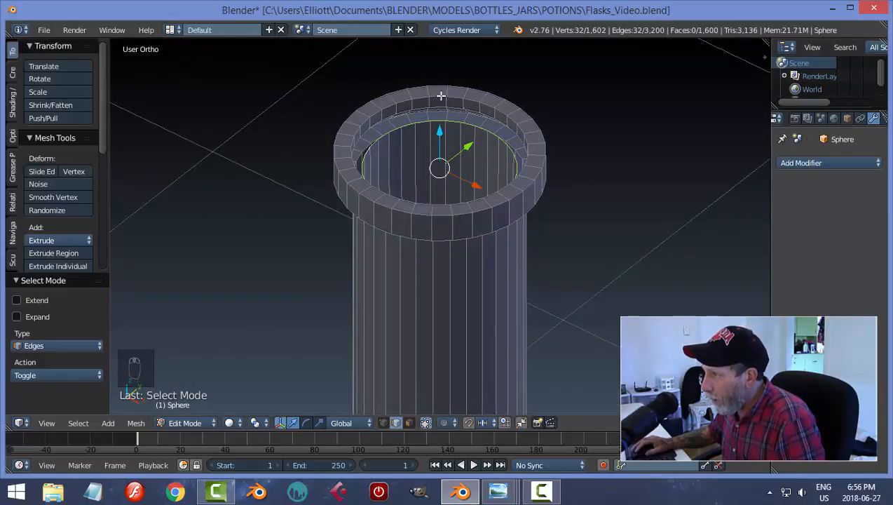
{"action": "right_click", "coordinate": [441, 95], "text": "alt+shift"}
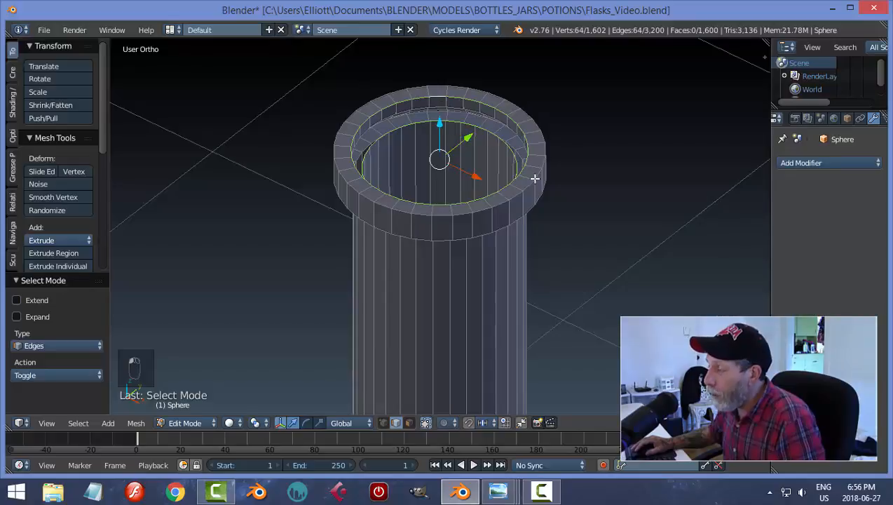
{"action": "middle_click_drag", "start_coordinate": [535, 179], "coordinate": [524, 170]}
{"action": "key", "text": "a"}
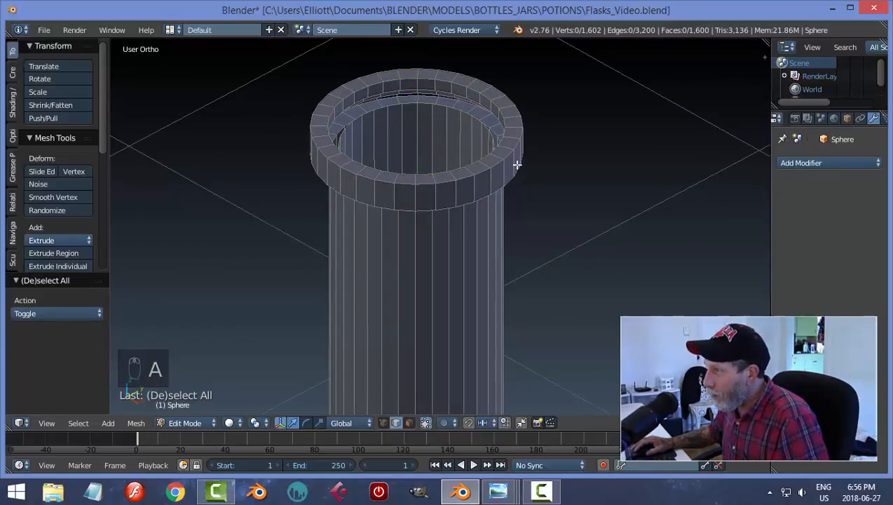
In face selection mode, select the ring of faces on the inside wall of the lip and delete it
{"action": "key", "text": "ctrl+Tab"}
{"action": "left_click", "coordinate": [501, 178]}
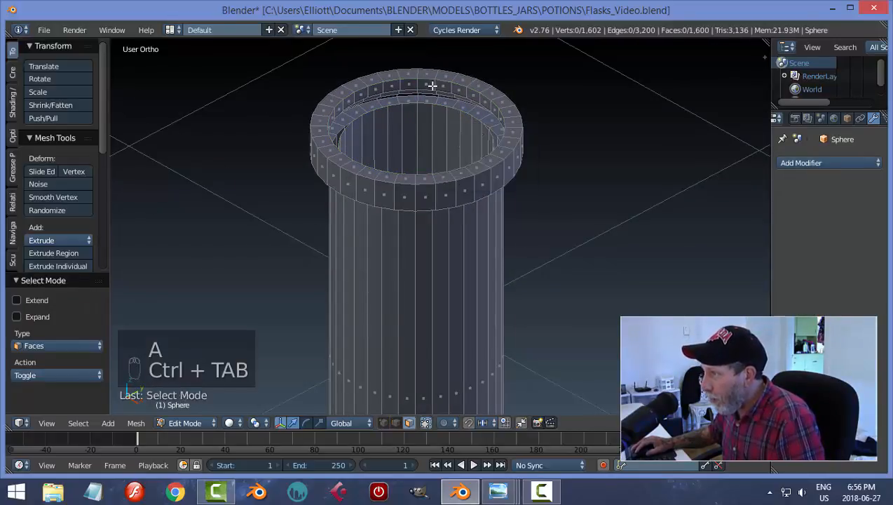
{"action": "right_click", "coordinate": [433, 85], "text": "alt"}
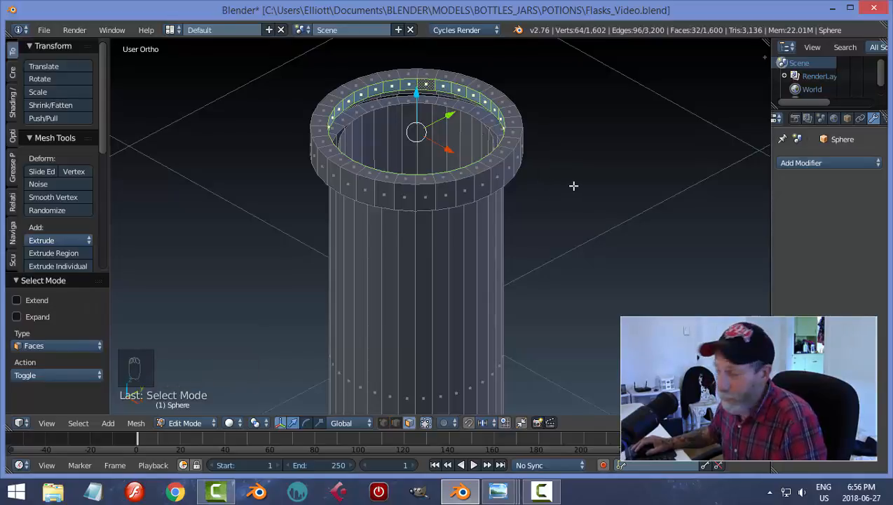
{"action": "scroll", "coordinate": [557, 187], "scroll_direction": "down", "scroll_amount": 1}
{"action": "middle_click_drag", "start_coordinate": [558, 187], "coordinate": [564, 202]}
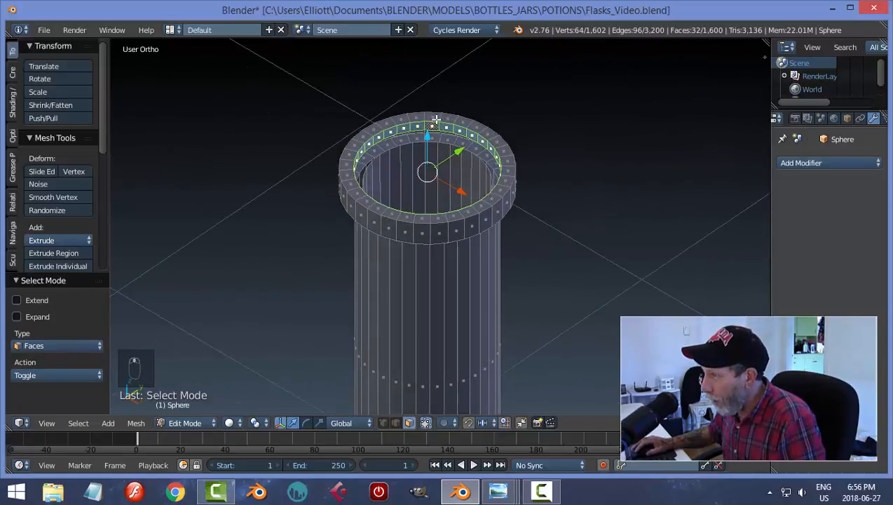
{"action": "key", "text": "x"}
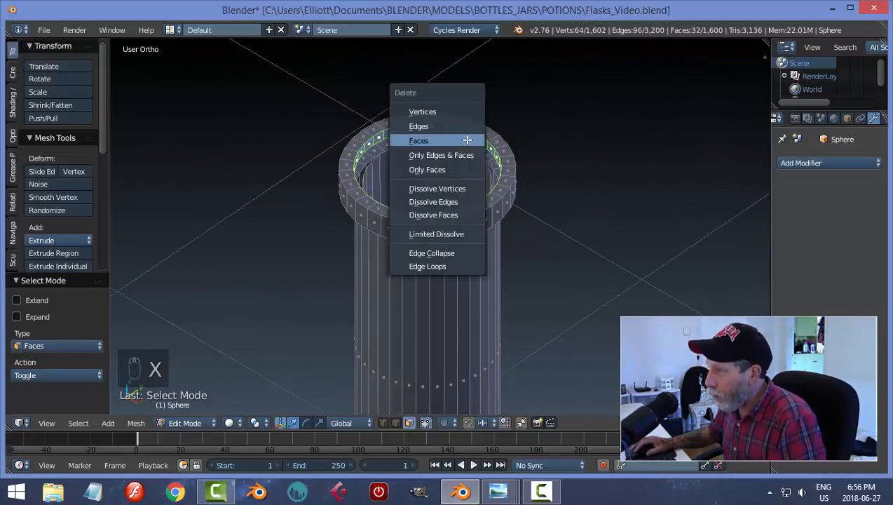
{"action": "left_click", "coordinate": [467, 139]}
Switch the mesh selection to edges and select the open edge loop at the top of the inner neck wall
{"action": "middle_click_drag", "start_coordinate": [551, 172], "coordinate": [539, 173]}
{"action": "key", "text": "ctrl+Tab"}
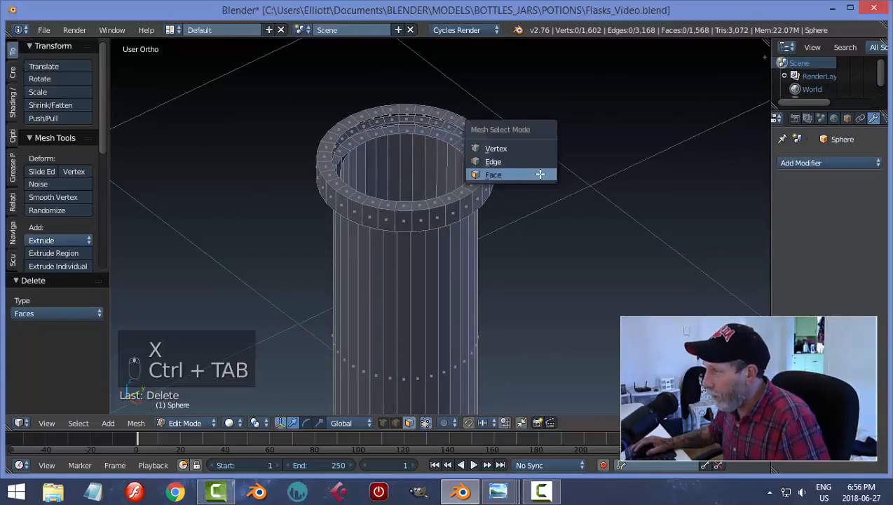
{"action": "left_click", "coordinate": [514, 161]}
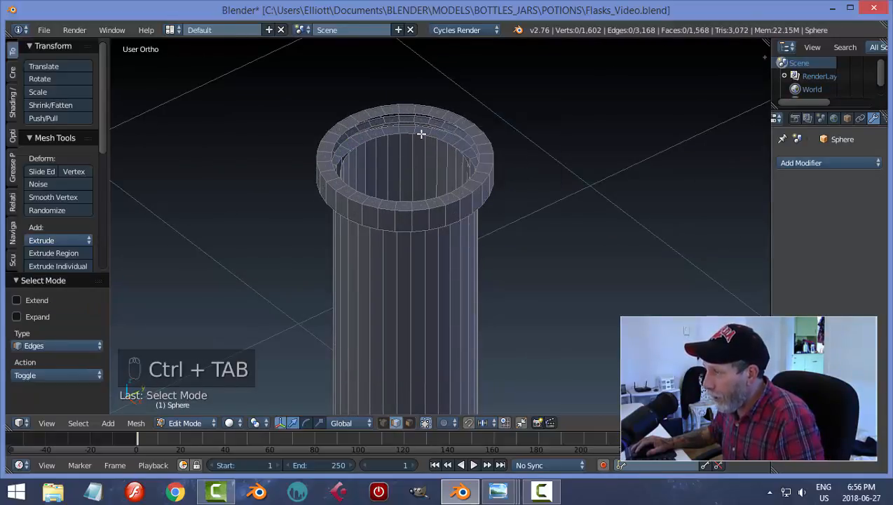
{"action": "right_click", "coordinate": [420, 134], "text": "alt"}
{"action": "middle_click_drag", "start_coordinate": [530, 165], "coordinate": [553, 215]}
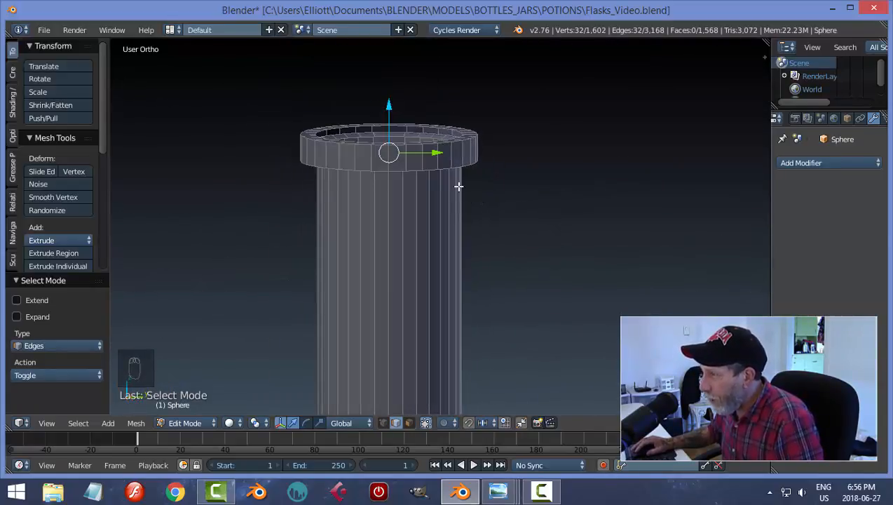
{"action": "right_click", "coordinate": [430, 127], "text": "alt+shift"}
{"action": "middle_click_drag", "start_coordinate": [470, 135], "coordinate": [523, 241]}
{"action": "key", "text": "ctrl+z"}
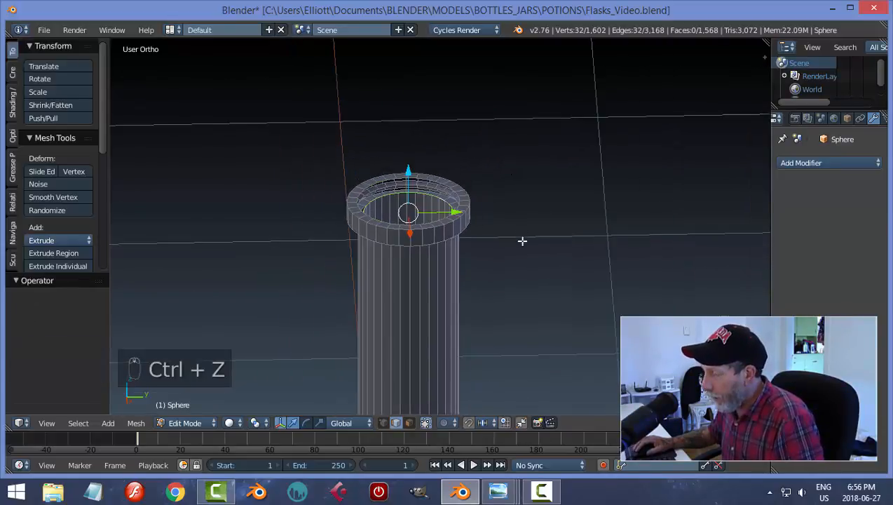
With vertex snapping enabled in vertex selection mode, move the inner neck loop up 0.050 along Z to the height of the lip
{"action": "left_click", "coordinate": [483, 423]}
{"action": "left_click", "coordinate": [519, 392]}
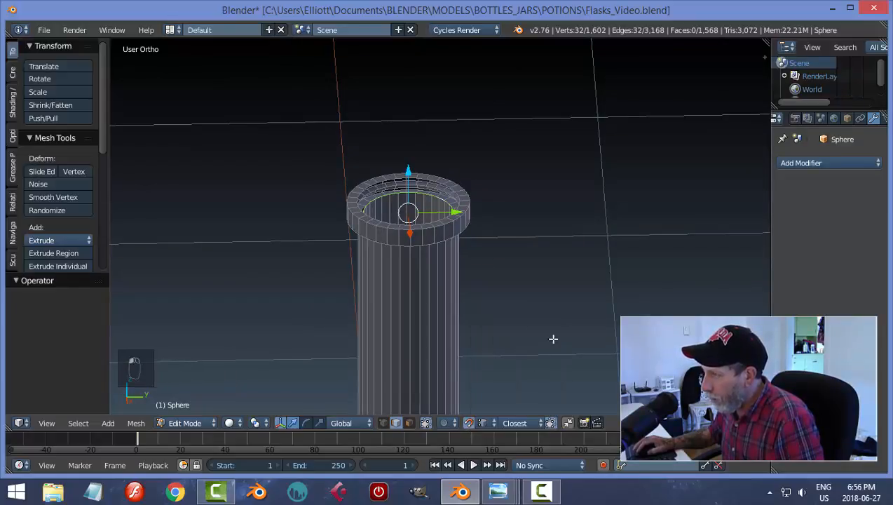
{"action": "key", "text": "ctrl+Tab"}
{"action": "left_click", "coordinate": [537, 312]}
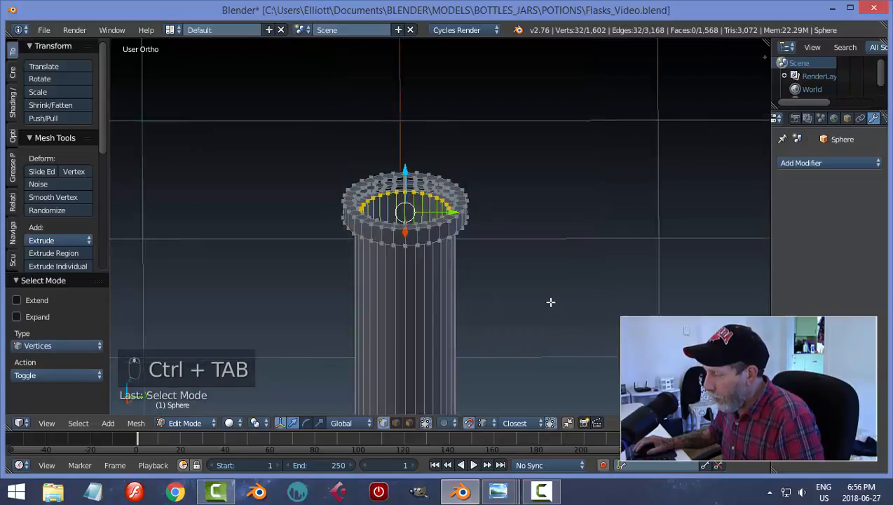
{"action": "middle_click_drag", "start_coordinate": [550, 303], "coordinate": [583, 300]}
{"action": "scroll", "coordinate": [587, 300], "scroll_direction": "up", "scroll_amount": 5}
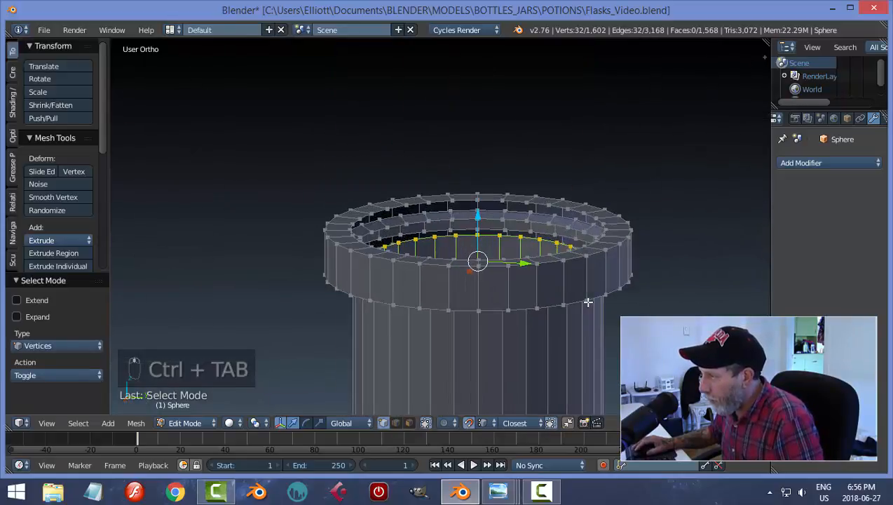
{"action": "key", "text": "e"}
{"action": "left_click", "coordinate": [478, 201]}
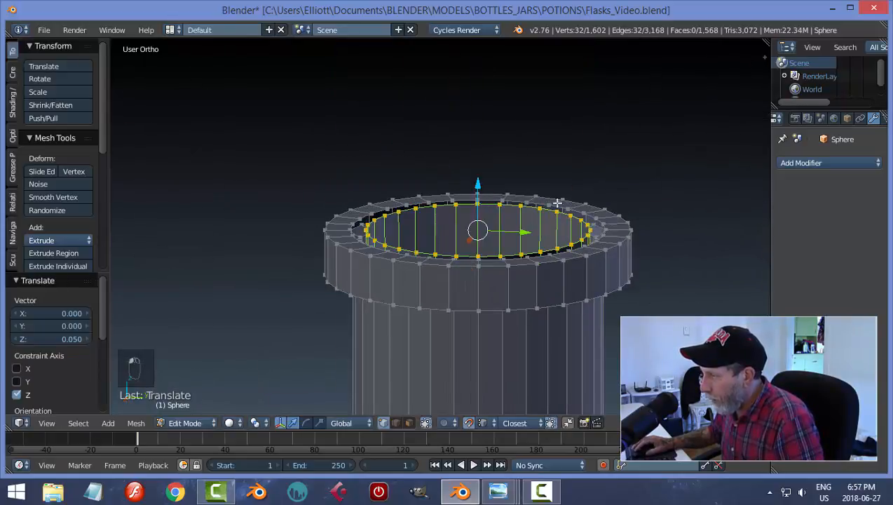
Add the lip's inner edge loop to the selection, bridge it with the raised neck loop, and deselect everything
{"action": "middle_click_drag", "start_coordinate": [622, 179], "coordinate": [380, 208]}
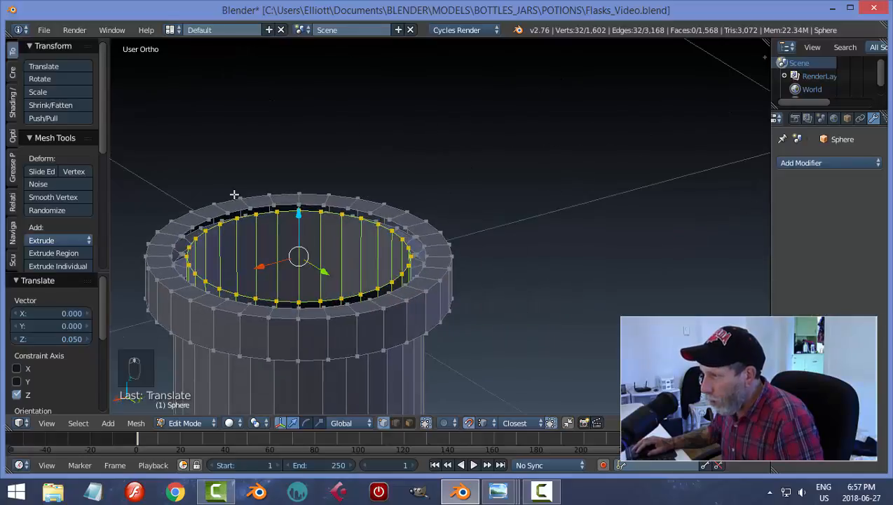
{"action": "middle_click_drag", "start_coordinate": [415, 311], "coordinate": [426, 295]}
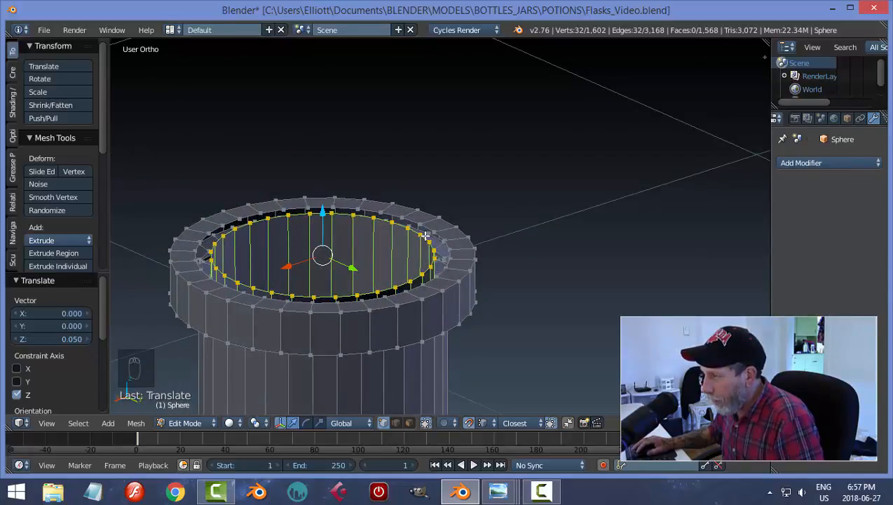
{"action": "middle_click_drag", "start_coordinate": [493, 253], "coordinate": [502, 254]}
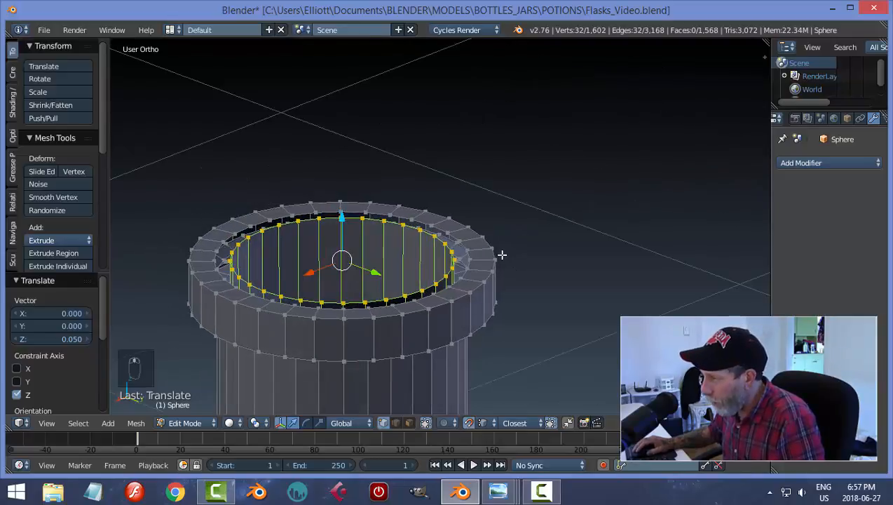
{"action": "right_click", "coordinate": [443, 229], "text": "alt+shift"}
{"action": "mouse_move", "coordinate": [548, 233]}
{"action": "middle_mouse_down"}
{"action": "mouse_move", "coordinate": [518, 257]}
{"action": "mouse_move", "coordinate": [538, 238]}
{"action": "middle_mouse_up"}
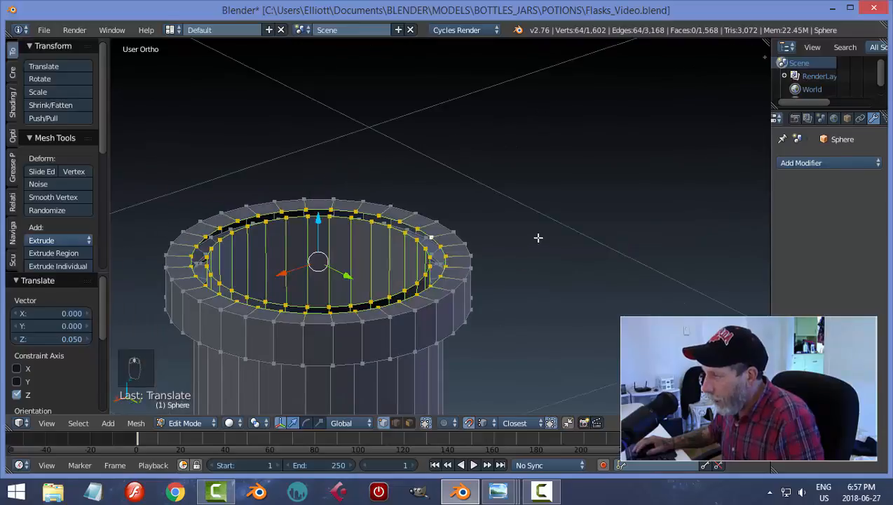
{"action": "middle_click_drag", "start_coordinate": [490, 265], "coordinate": [596, 255]}
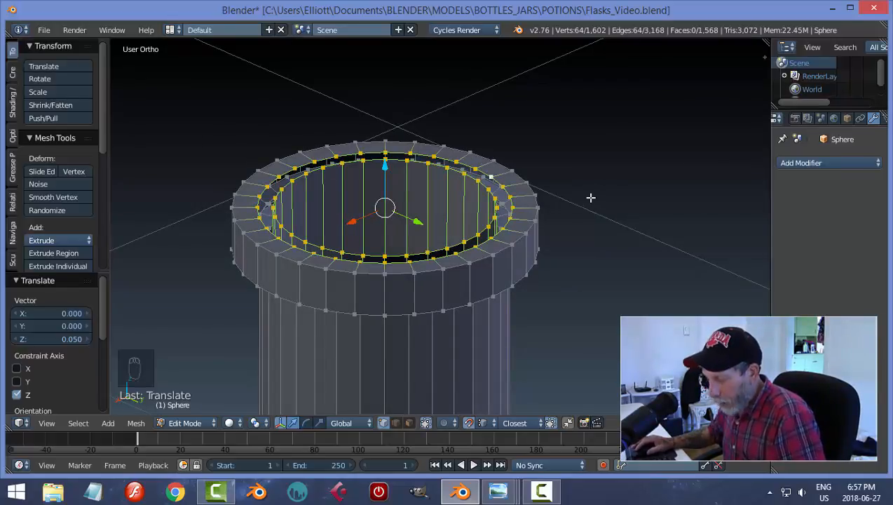
{"action": "key", "text": "ctrl+e"}
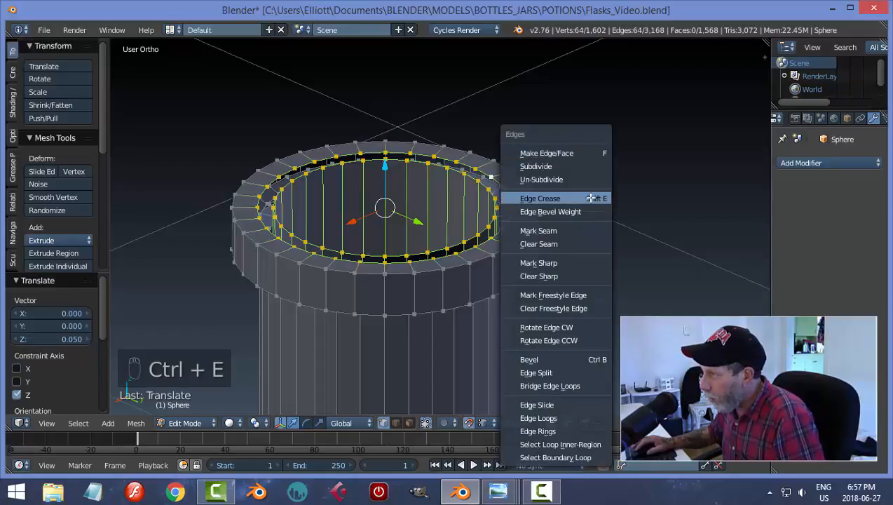
{"action": "left_click", "coordinate": [571, 385]}
{"action": "key", "text": "a"}
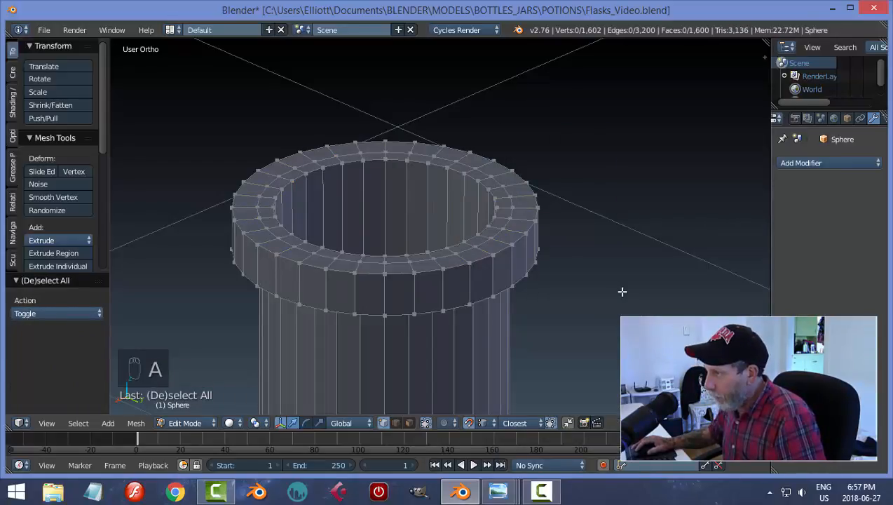
Return to Object Mode, check the bridged lip and neck, and save over the existing Flasks_Video.blend file
{"action": "scroll", "coordinate": [618, 280], "scroll_direction": "down", "scroll_amount": 3}
{"action": "key", "text": "Tab"}
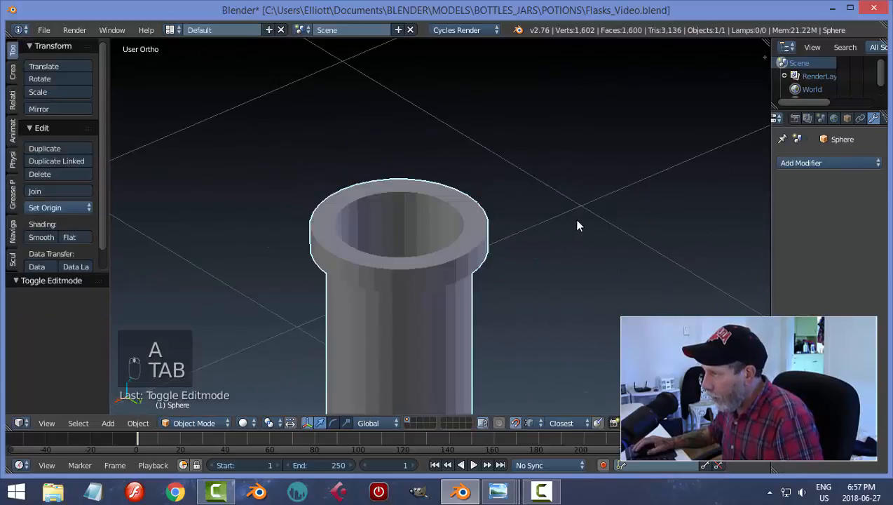
{"action": "middle_click_drag", "start_coordinate": [576, 221], "coordinate": [565, 307]}
{"action": "scroll", "coordinate": [566, 310], "scroll_direction": "down", "scroll_amount": 3}
{"action": "middle_click_drag", "start_coordinate": [599, 281], "coordinate": [502, 205]}
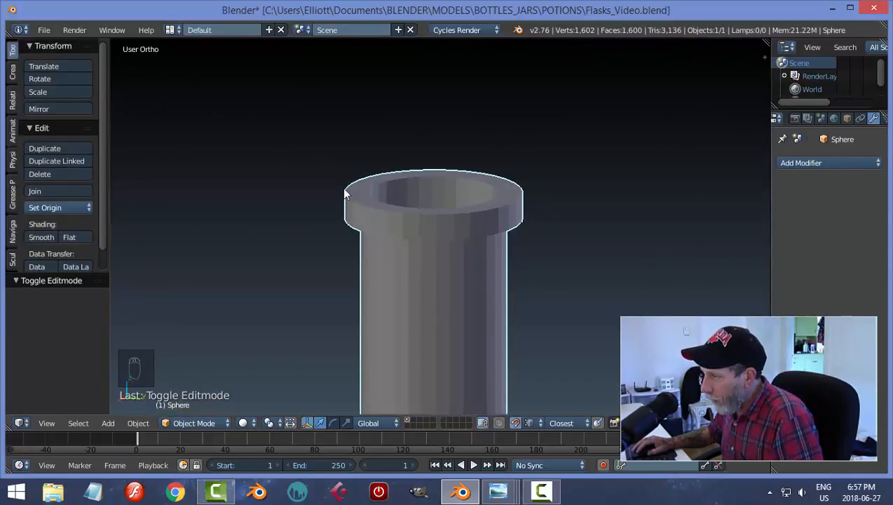
{"action": "scroll", "coordinate": [551, 240], "scroll_direction": "down", "scroll_amount": 2}
{"action": "middle_click_drag", "start_coordinate": [551, 240], "coordinate": [514, 219]}
{"action": "key", "text": "ctrl+s"}
{"action": "left_click", "coordinate": [528, 324]}
Add a Subdivision Surface modifier to the flask and set its view subdivisions to 3
{"action": "scroll", "coordinate": [528, 349], "scroll_direction": "down", "scroll_amount": 2}
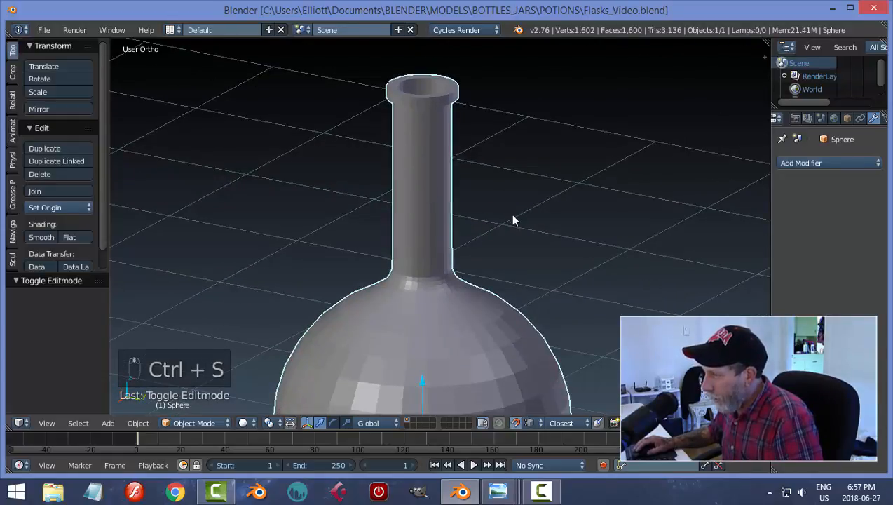
{"action": "scroll", "coordinate": [491, 295], "scroll_direction": "up", "scroll_amount": 3}
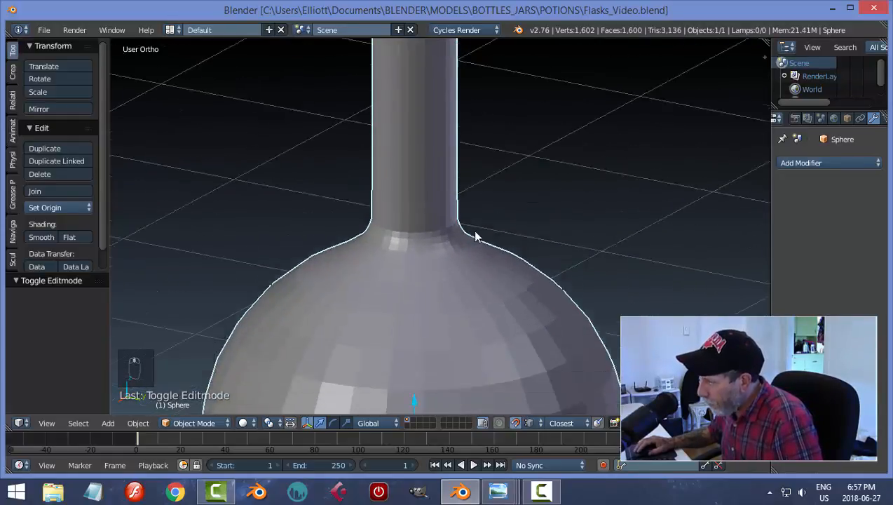
{"action": "scroll", "coordinate": [552, 217], "scroll_direction": "down", "scroll_amount": 3}
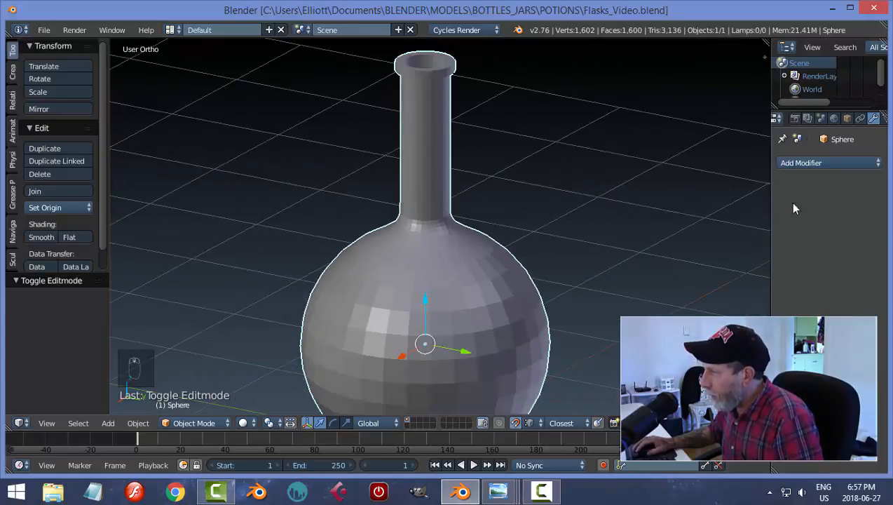
{"action": "left_click", "coordinate": [802, 162]}
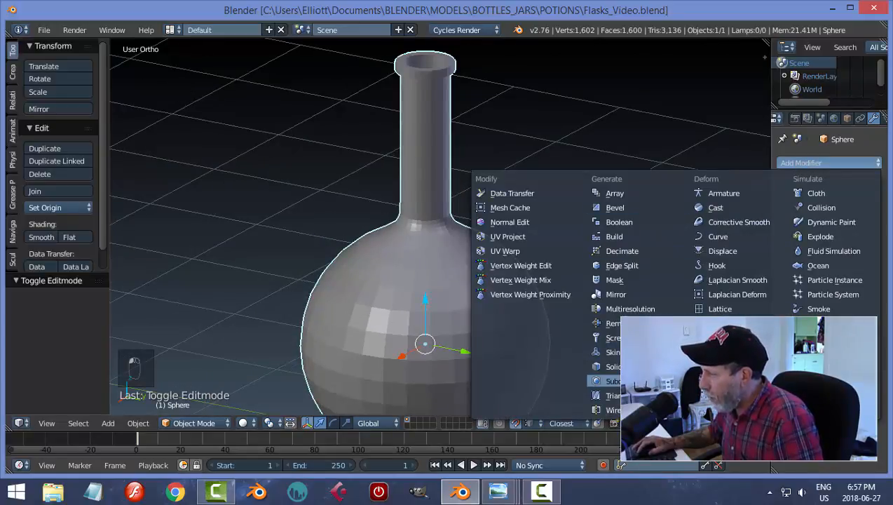
{"action": "left_click", "coordinate": [621, 380]}
{"action": "left_click", "coordinate": [815, 253]}
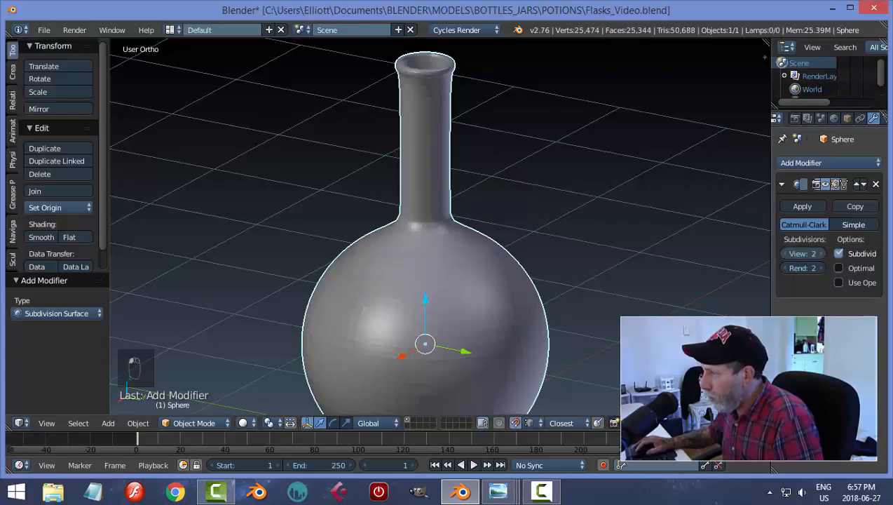
{"action": "left_click", "coordinate": [820, 254]}
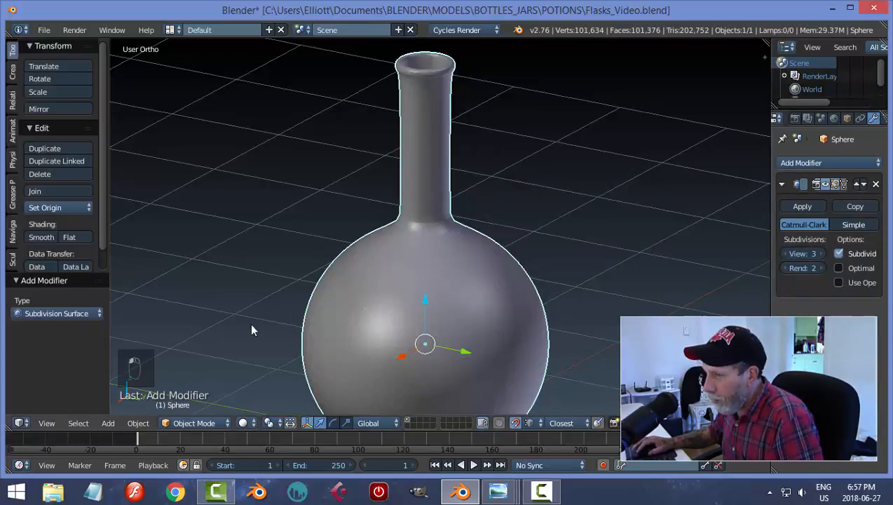
Shade the flask smooth and slide the edge loop at the base of the neck upward by a factor of 0.200
{"action": "left_click", "coordinate": [48, 238]}
{"action": "scroll", "coordinate": [494, 255], "scroll_direction": "up", "scroll_amount": 5}
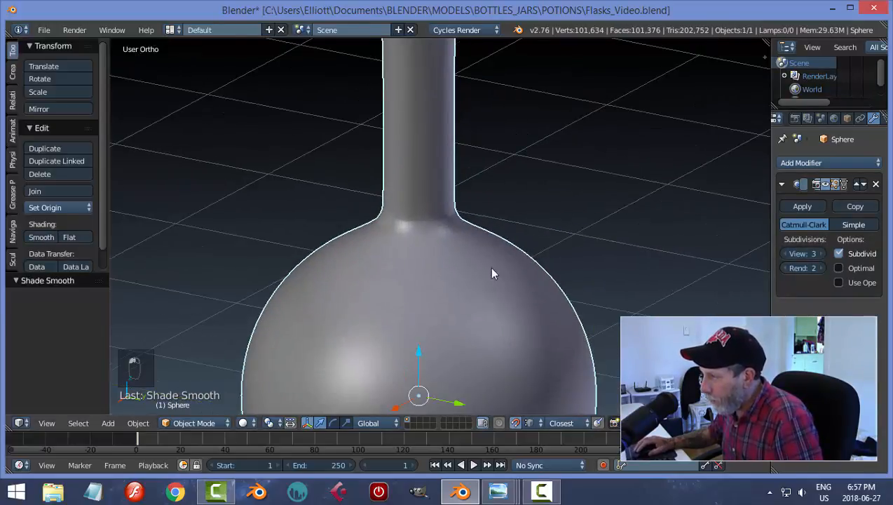
{"action": "key", "text": "Tab"}
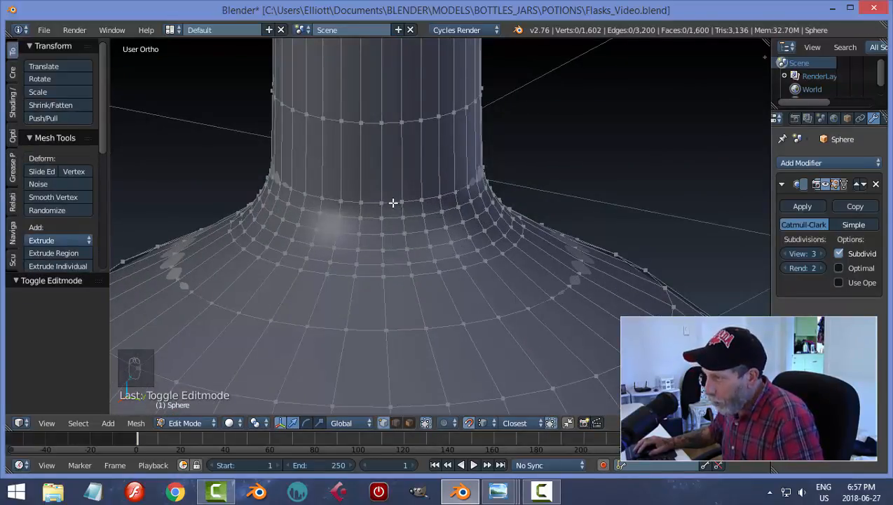
{"action": "right_click", "coordinate": [393, 203], "text": "alt"}
{"action": "scroll", "coordinate": [491, 189], "scroll_direction": "down", "scroll_amount": 3}
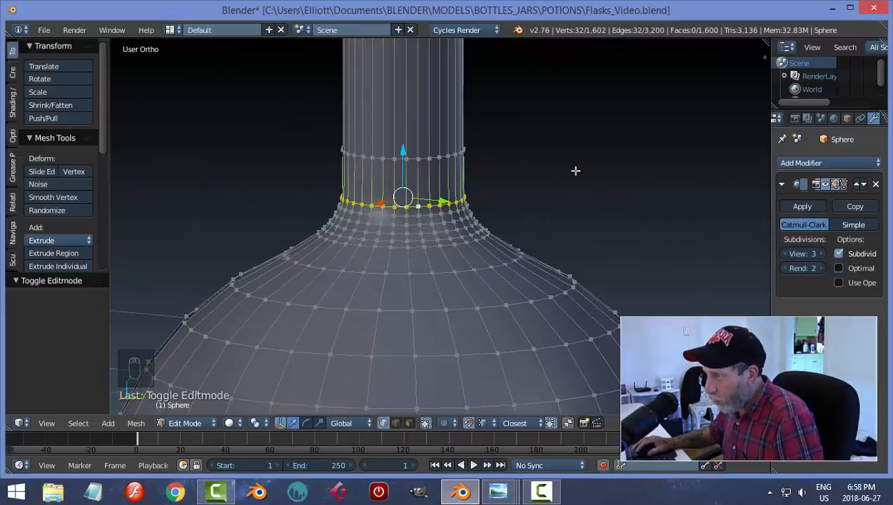
{"action": "key", "text": "g"}
{"action": "key", "text": "g"}
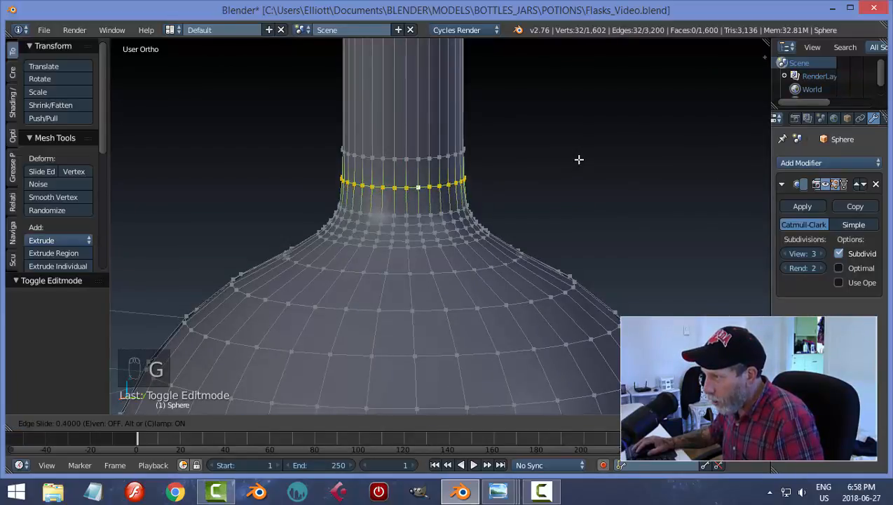
{"action": "left_click", "coordinate": [580, 165]}
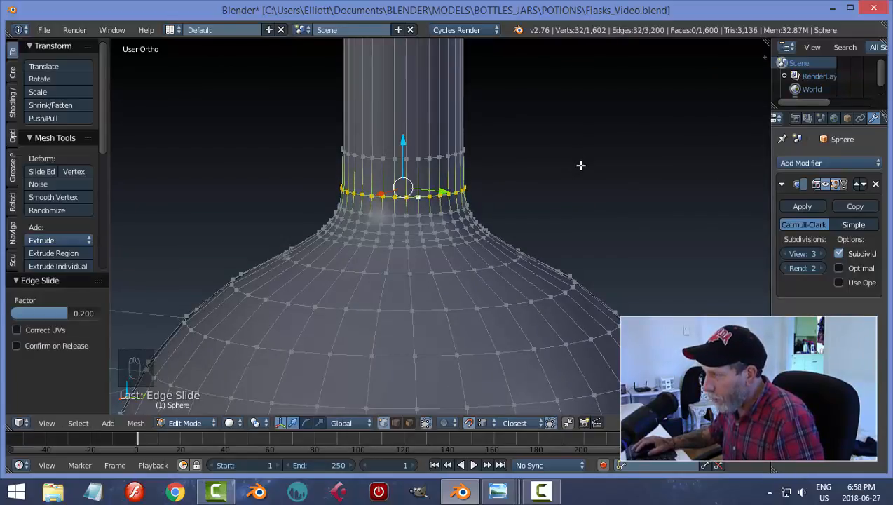
Return to Object Mode, check the whole flask, and save over the existing Flasks_Video.blend file
{"action": "key", "text": "Tab"}
{"action": "scroll", "coordinate": [553, 184], "scroll_direction": "down", "scroll_amount": 5}
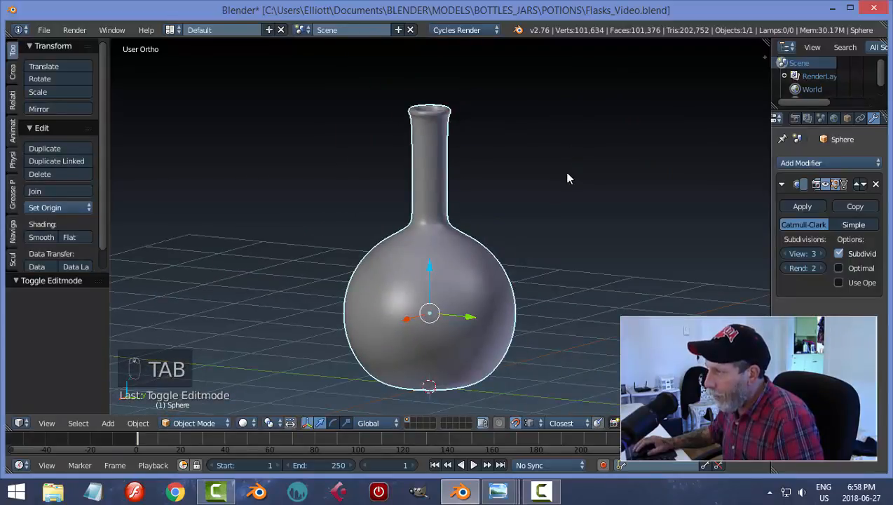
{"action": "mouse_move", "coordinate": [567, 180]}
{"action": "middle_mouse_down"}
{"action": "mouse_move", "coordinate": [515, 225]}
{"action": "mouse_move", "coordinate": [558, 190]}
{"action": "middle_mouse_up"}
{"action": "key", "text": "ctrl+s"}
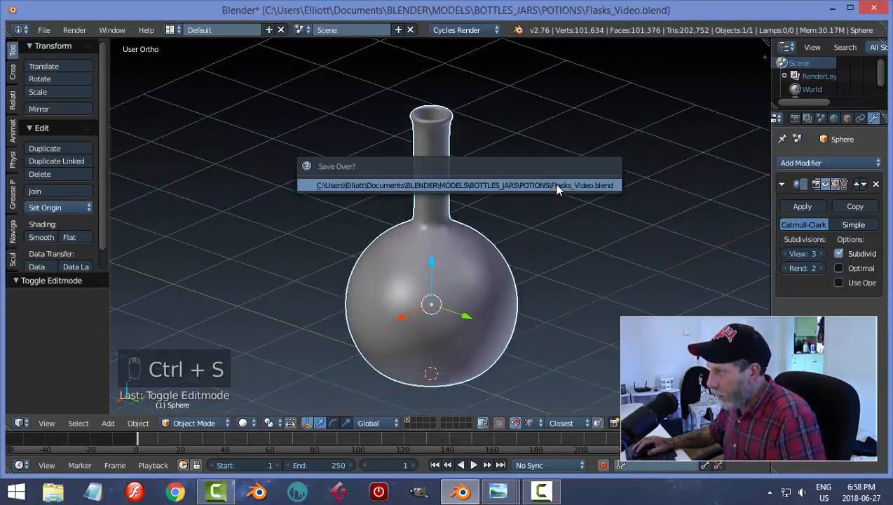
{"action": "left_click", "coordinate": [556, 185]}
{"action": "scroll", "coordinate": [523, 268], "scroll_direction": "down", "scroll_amount": 3}
{"action": "middle_click_drag", "start_coordinate": [520, 268], "coordinate": [522, 303]}
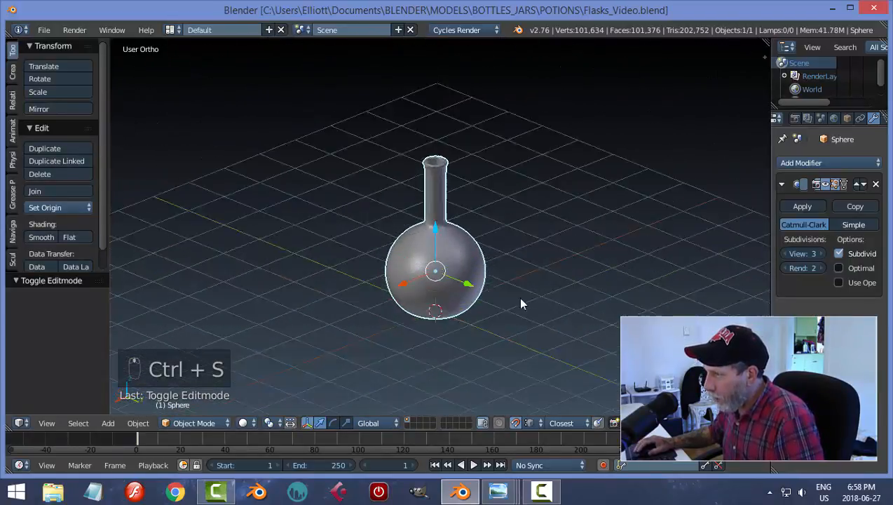
Add a single loop cut around the flask's neck in Edit Mode and slide it up toward the lip
{"action": "scroll", "coordinate": [499, 265], "scroll_direction": "up", "scroll_amount": 7}
{"action": "scroll", "coordinate": [468, 283], "scroll_direction": "up", "scroll_amount": 2}
{"action": "middle_click_drag", "start_coordinate": [468, 282], "coordinate": [476, 228]}
{"action": "middle_click_drag", "start_coordinate": [483, 158], "coordinate": [339, 136], "text": "shift"}
{"action": "scroll", "coordinate": [461, 256], "scroll_direction": "up", "scroll_amount": 2}
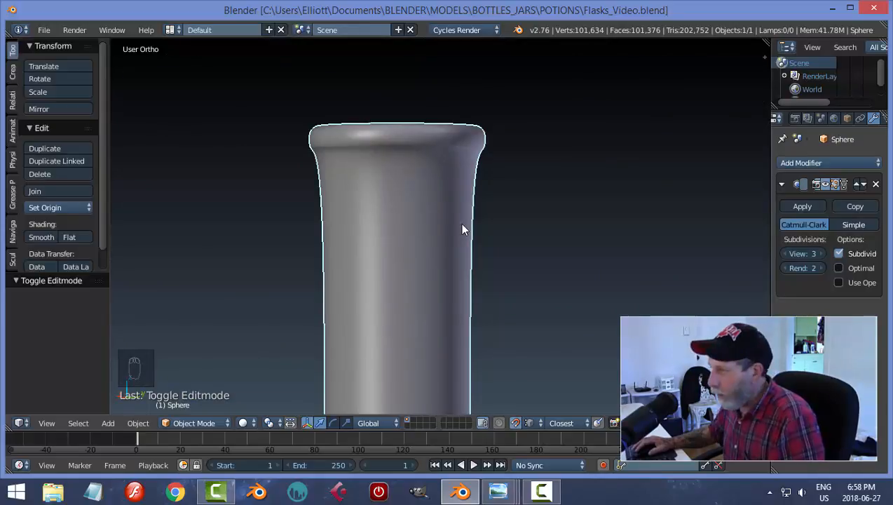
{"action": "key", "text": "Tab"}
{"action": "left_click", "coordinate": [568, 224]}
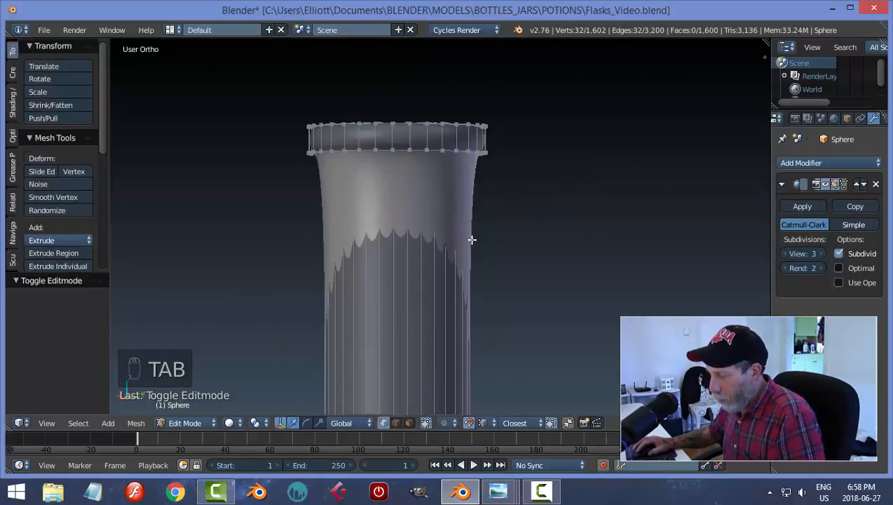
{"action": "key", "text": "ctrl+r"}
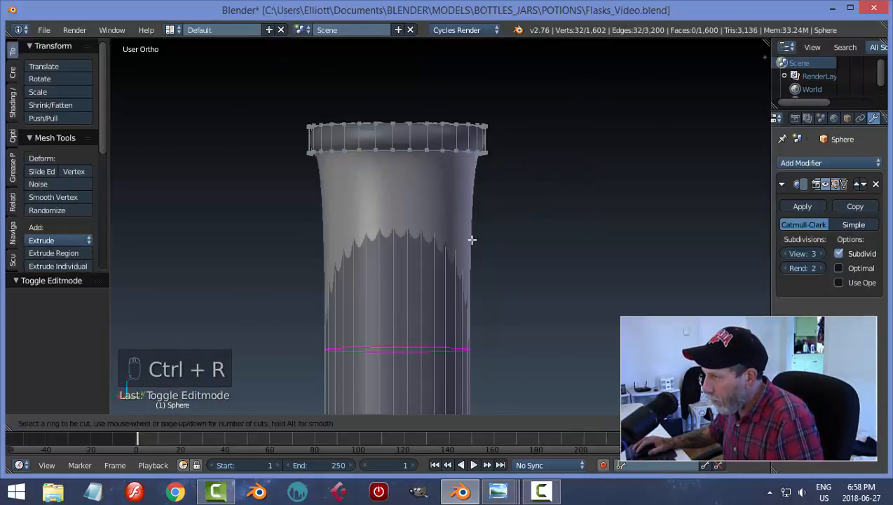
{"action": "left_click", "coordinate": [472, 240]}
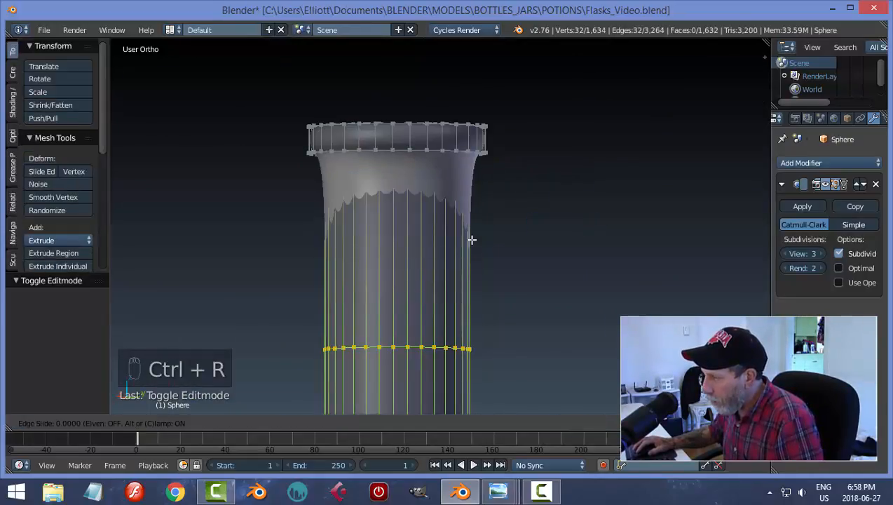
{"action": "left_click", "coordinate": [476, 94]}
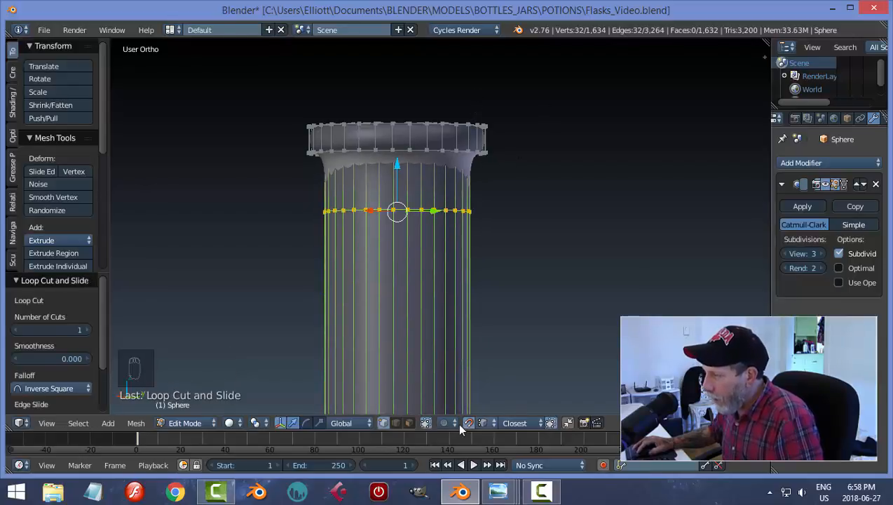
With snapping turned off, move the new neck loop up 0.110 along Z to just beneath the lip and check it in Object Mode
{"action": "left_click_drag", "start_coordinate": [394, 166], "coordinate": [398, 126]}
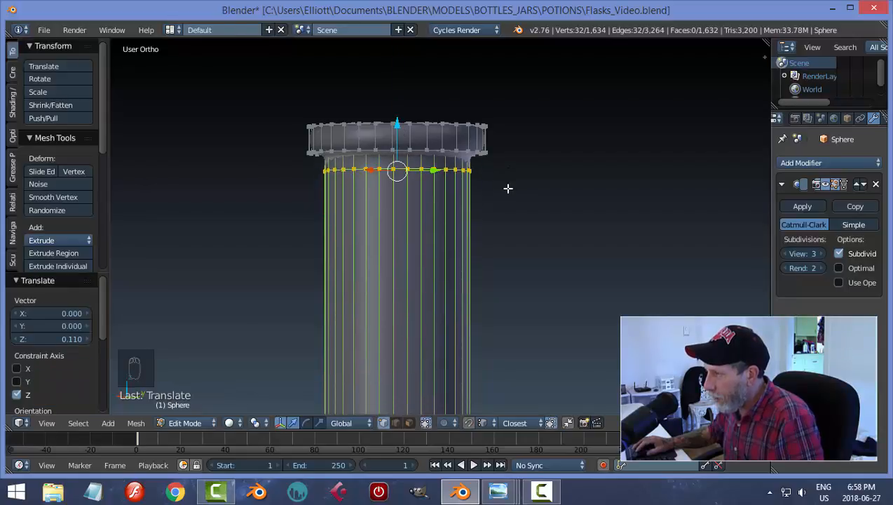
{"action": "key", "text": "a"}
{"action": "key", "text": "Tab"}
{"action": "left_click", "coordinate": [372, 173]}
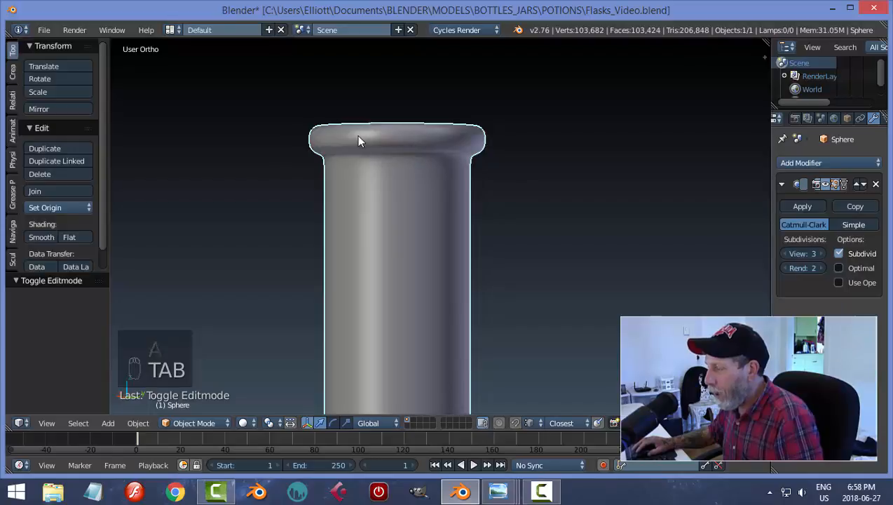
Add a single loop cut around the outer wall of the lip and slide it close to the lip's lower edge
{"action": "key", "text": "Tab"}
{"action": "left_click", "coordinate": [678, 199]}
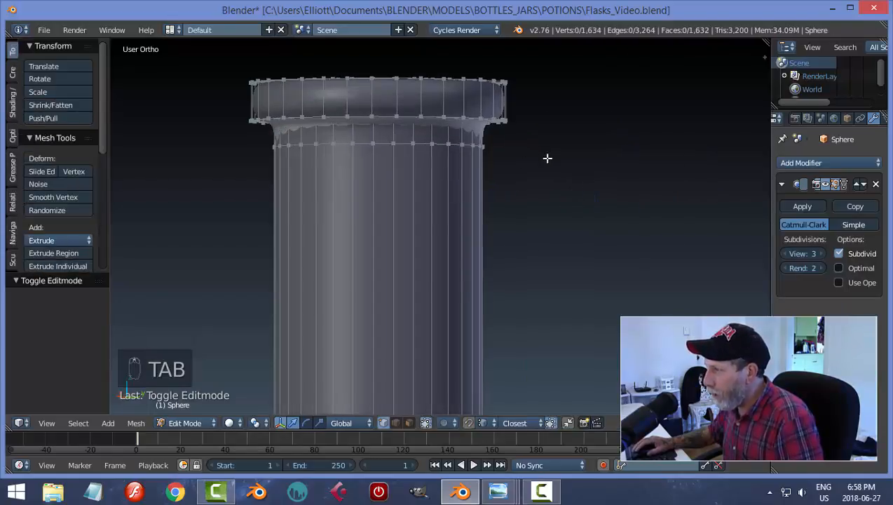
{"action": "middle_click_drag", "start_coordinate": [547, 159], "coordinate": [542, 233], "text": "shift"}
{"action": "scroll", "coordinate": [542, 233], "scroll_direction": "up", "scroll_amount": 2}
{"action": "middle_click_drag", "start_coordinate": [528, 180], "coordinate": [537, 183]}
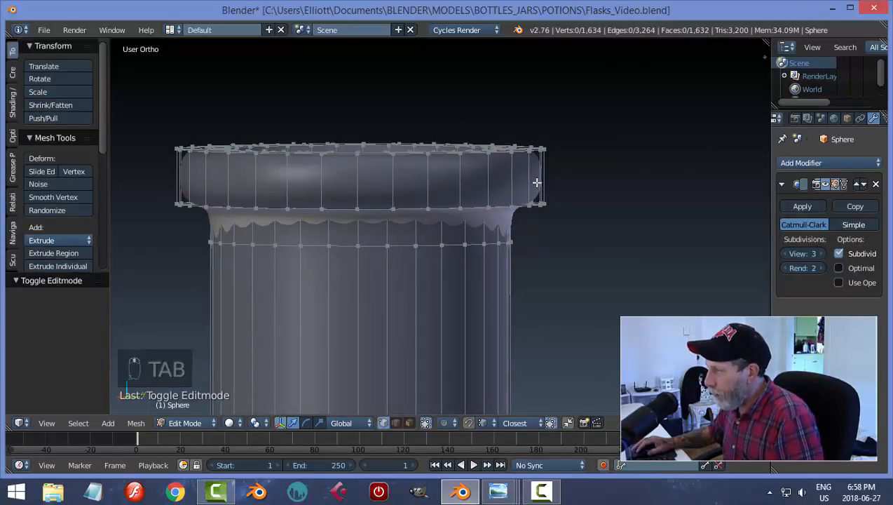
{"action": "key", "text": "ctrl+r"}
{"action": "left_click", "coordinate": [537, 183]}
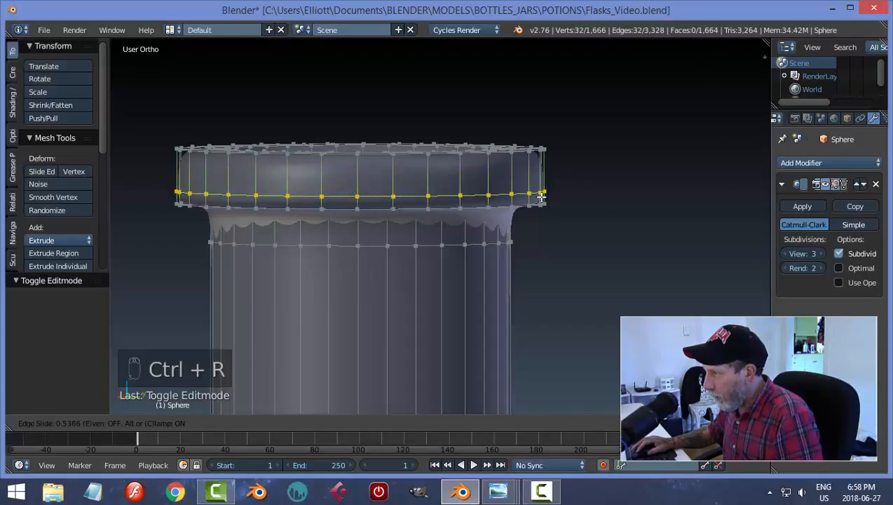
{"action": "left_click", "coordinate": [542, 198]}
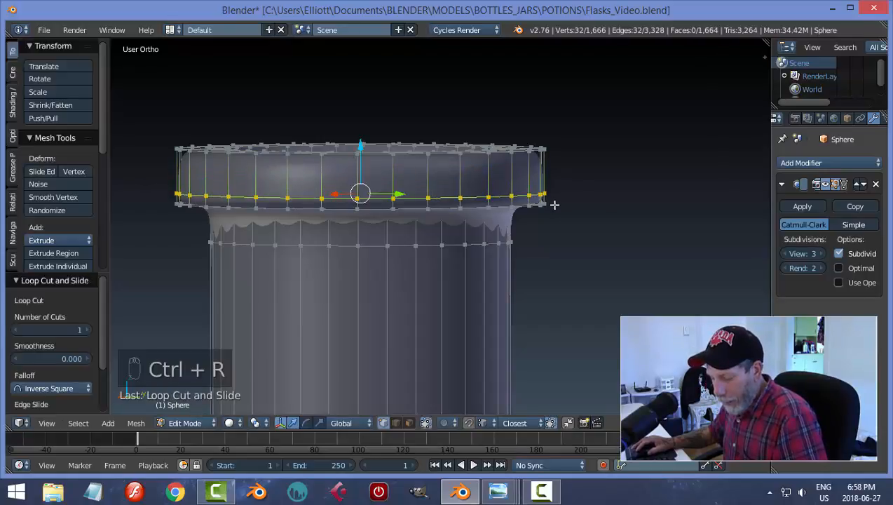
Deselect everything, switch to edge selection mode, and turn off the viewport display of the Subdivision Surface modifier
{"action": "key", "text": "a"}
{"action": "key", "text": "ctrl+Tab"}
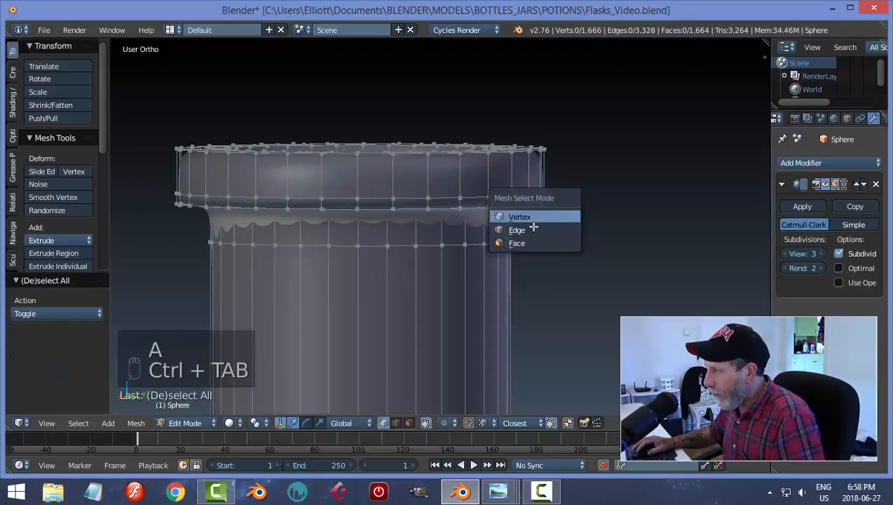
{"action": "left_click", "coordinate": [534, 227]}
{"action": "mouse_move", "coordinate": [544, 188]}
{"action": "middle_mouse_down"}
{"action": "mouse_move", "coordinate": [583, 243]}
{"action": "mouse_move", "coordinate": [550, 179]}
{"action": "middle_mouse_up"}
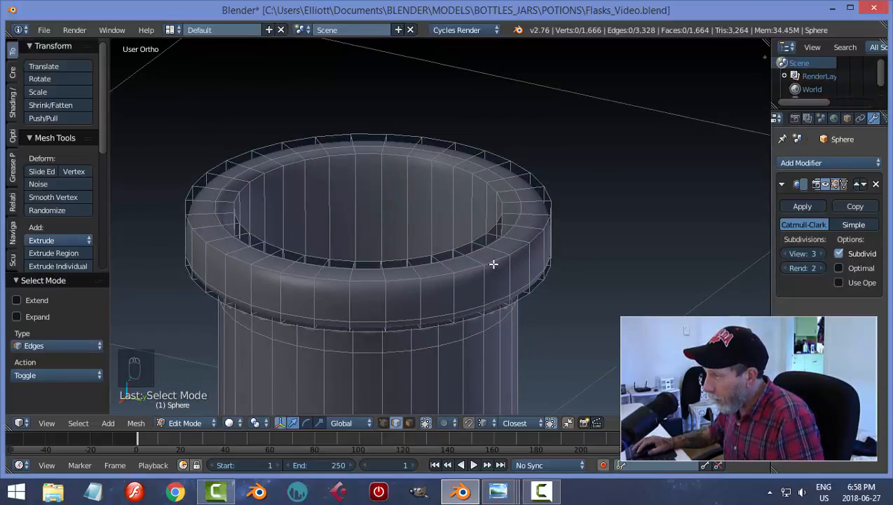
{"action": "left_click", "coordinate": [824, 185]}
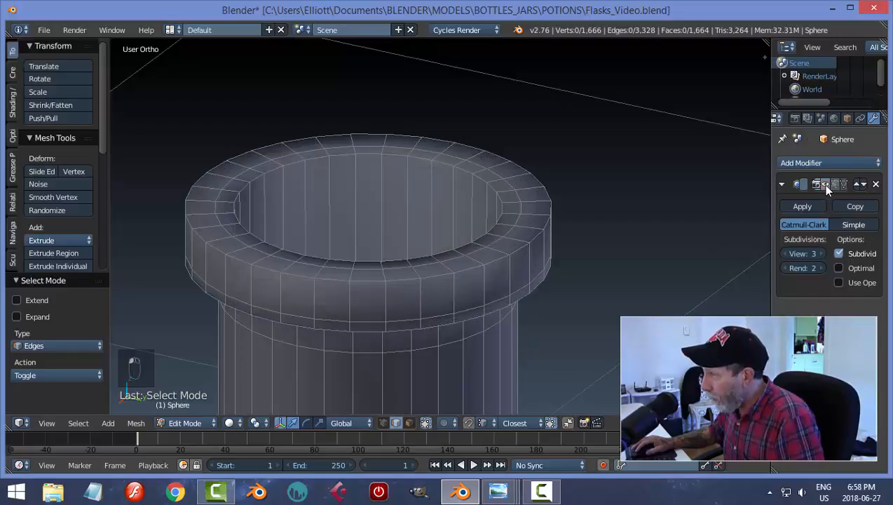
{"action": "middle_click_drag", "start_coordinate": [615, 317], "coordinate": [613, 290]}
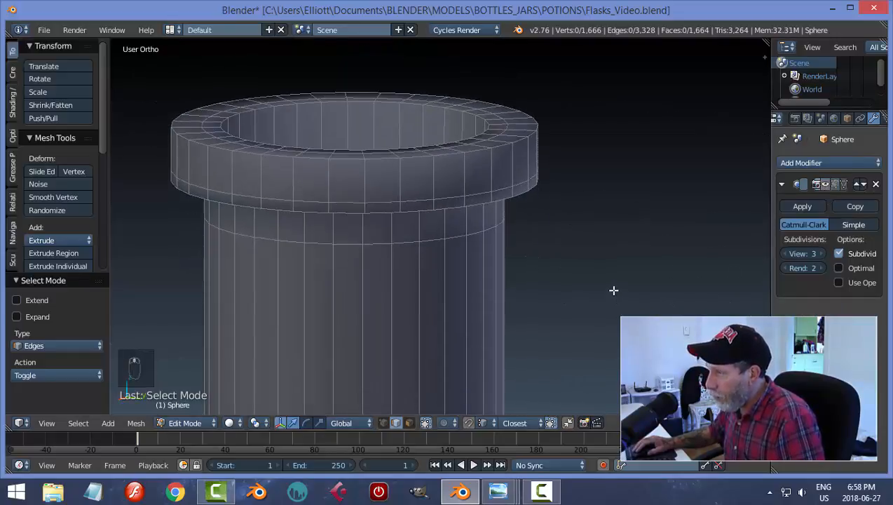
Select the loop cut on the lip's outer wall, move it up 0.023 along Z, and deselect it
{"action": "left_click", "coordinate": [449, 153], "text": "alt"}
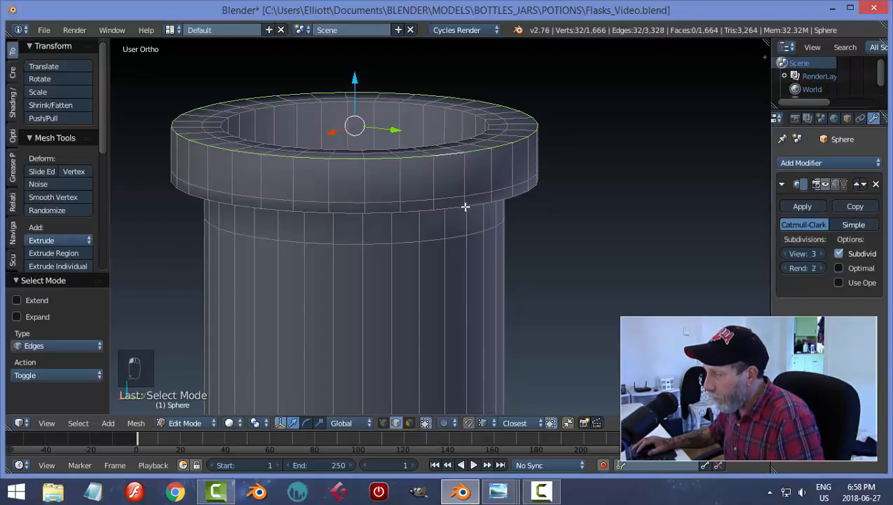
{"action": "key", "text": "a"}
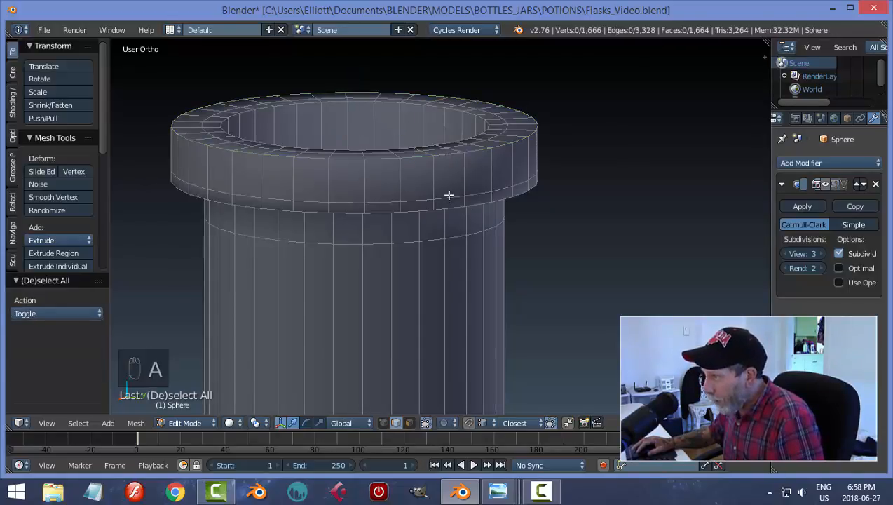
{"action": "right_click", "coordinate": [449, 194], "text": "alt"}
{"action": "left_click_drag", "start_coordinate": [360, 128], "coordinate": [363, 110]}
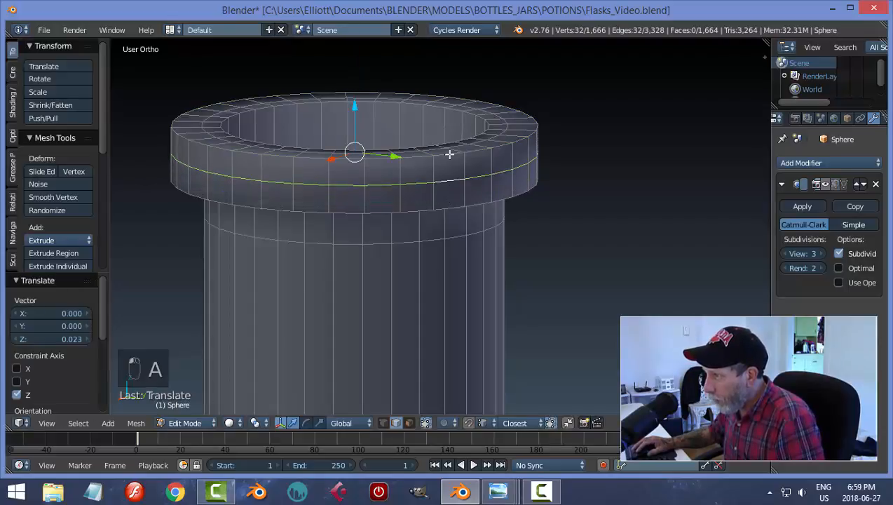
{"action": "key", "text": "a"}
Bevel the lip's upper outer, lower outer and inner rim edge loops by 0.013 with 4 segments, and deselect everything
{"action": "right_click", "coordinate": [455, 188], "text": "alt"}
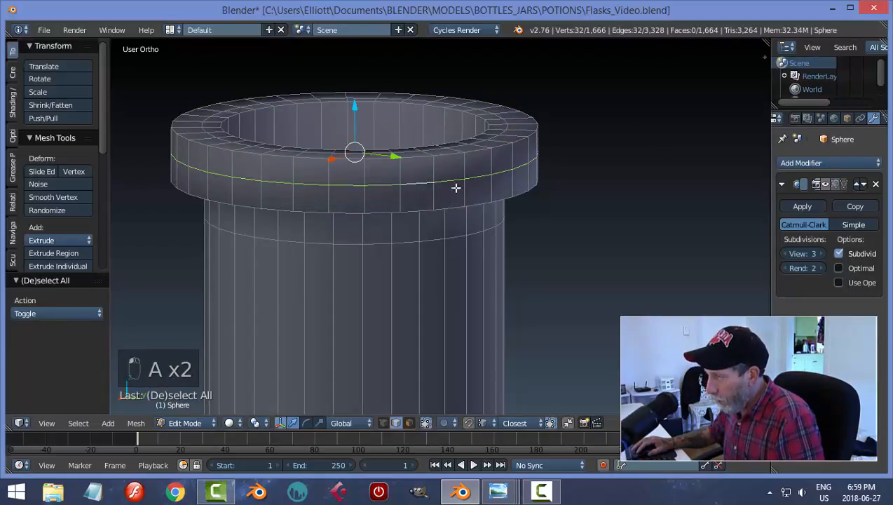
{"action": "key", "text": "a"}
{"action": "right_click", "coordinate": [448, 156], "text": "alt"}
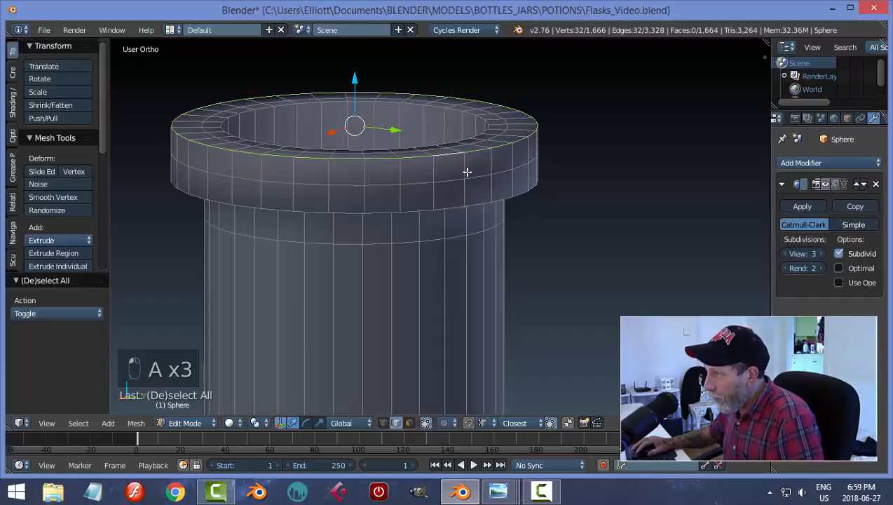
{"action": "right_click", "coordinate": [456, 206], "text": "alt+shift"}
{"action": "mouse_move", "coordinate": [527, 199]}
{"action": "middle_mouse_down"}
{"action": "mouse_move", "coordinate": [549, 231]}
{"action": "mouse_move", "coordinate": [517, 193]}
{"action": "middle_mouse_up"}
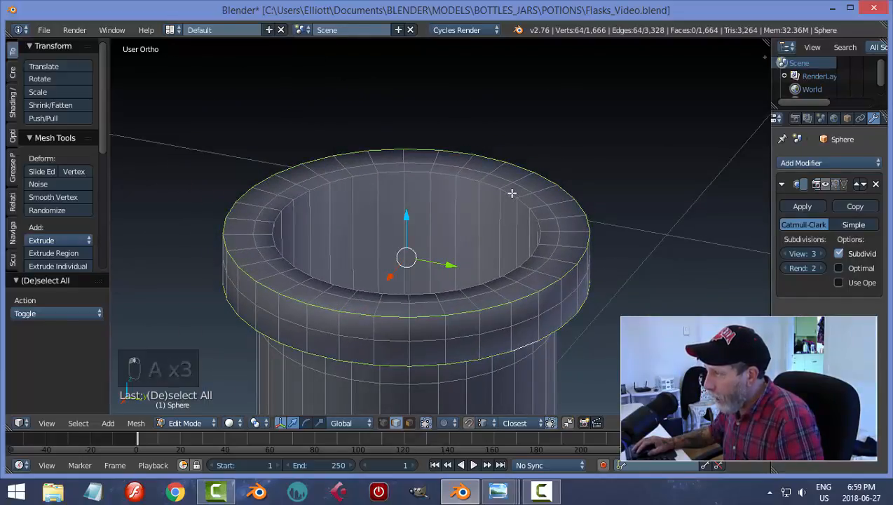
{"action": "right_click", "coordinate": [512, 192], "text": "alt+shift"}
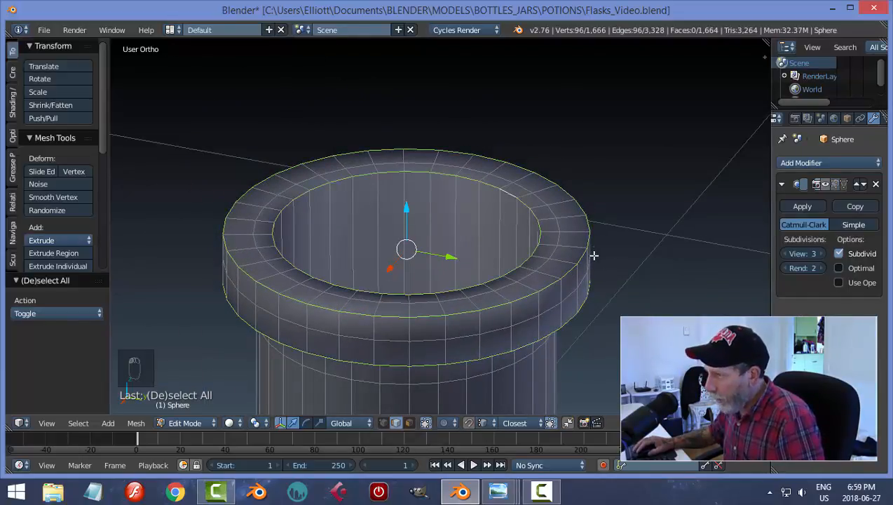
{"action": "mouse_move", "coordinate": [594, 255]}
{"action": "middle_mouse_down"}
{"action": "mouse_move", "coordinate": [600, 295]}
{"action": "mouse_move", "coordinate": [628, 299]}
{"action": "mouse_move", "coordinate": [610, 267]}
{"action": "mouse_move", "coordinate": [598, 267]}
{"action": "middle_mouse_up"}
{"action": "key", "text": "ctrl+b"}
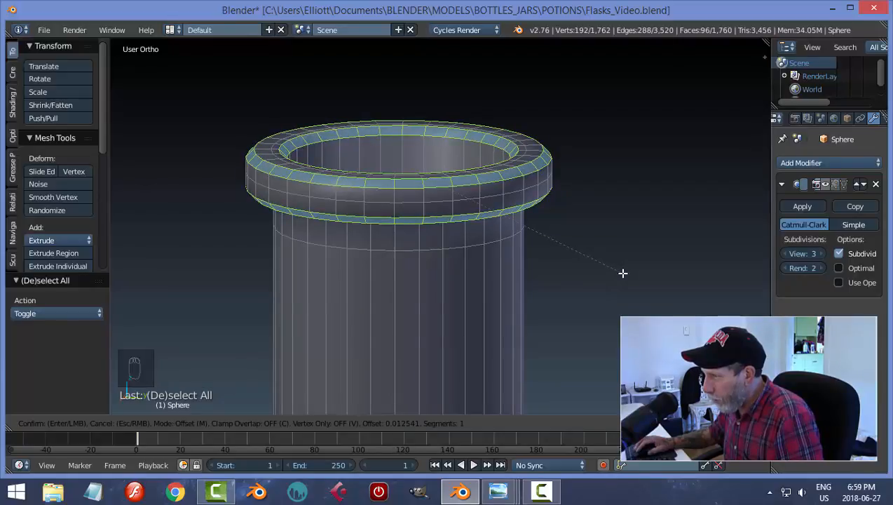
{"action": "scroll", "coordinate": [623, 273], "scroll_direction": "up", "scroll_amount": 3}
{"action": "left_click", "coordinate": [623, 273]}
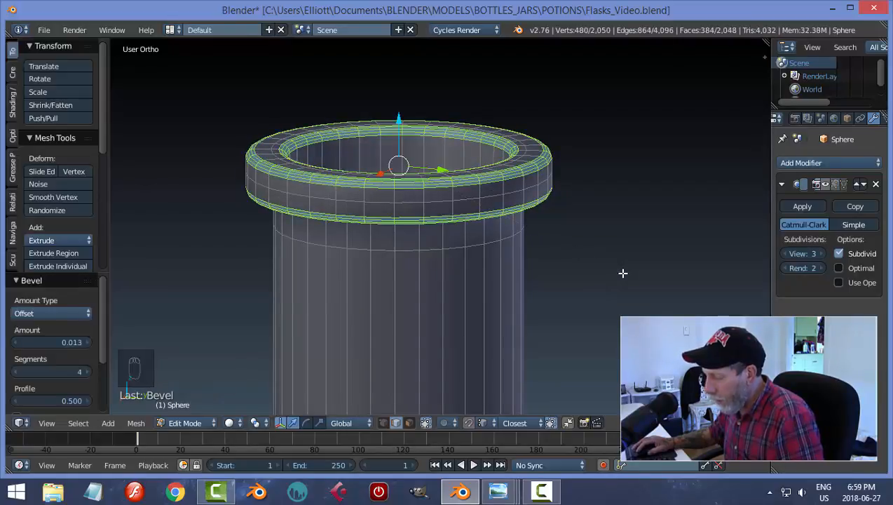
{"action": "key", "text": "a"}
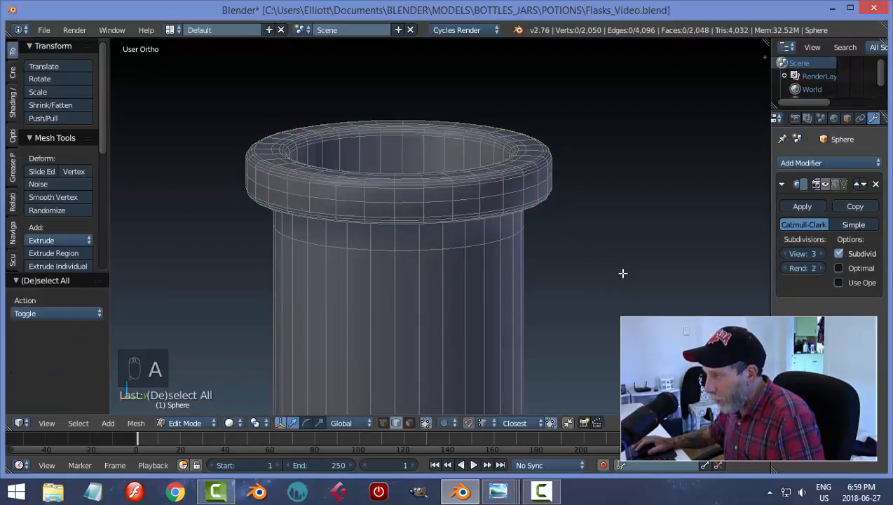
Turn the subdivision viewport display back on, return to Object Mode, and deselect the flask to inspect the bevelled lip
{"action": "left_click", "coordinate": [821, 185]}
{"action": "key", "text": "Tab"}
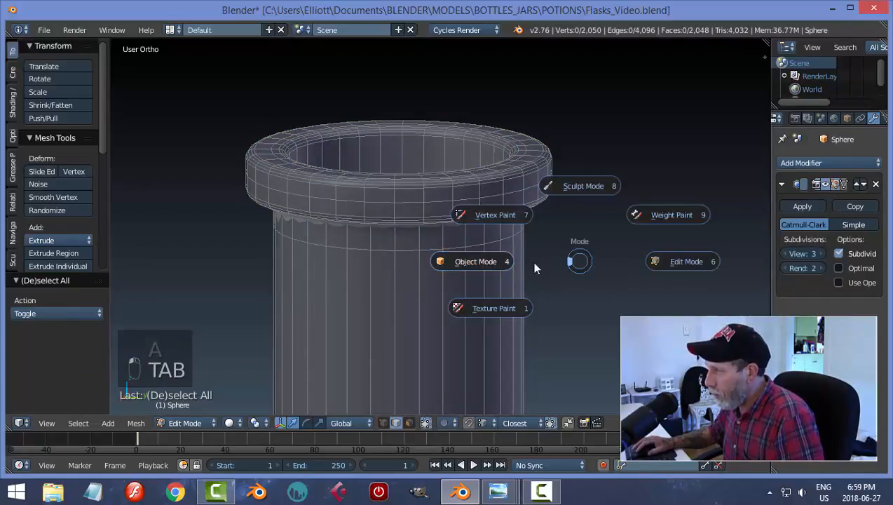
{"action": "scroll", "coordinate": [605, 266], "scroll_direction": "down", "scroll_amount": 3}
{"action": "middle_click_drag", "start_coordinate": [604, 265], "coordinate": [510, 255]}
{"action": "scroll", "coordinate": [587, 332], "scroll_direction": "down", "scroll_amount": 4}
{"action": "key", "text": "a"}
{"action": "scroll", "coordinate": [514, 246], "scroll_direction": "up", "scroll_amount": 2}
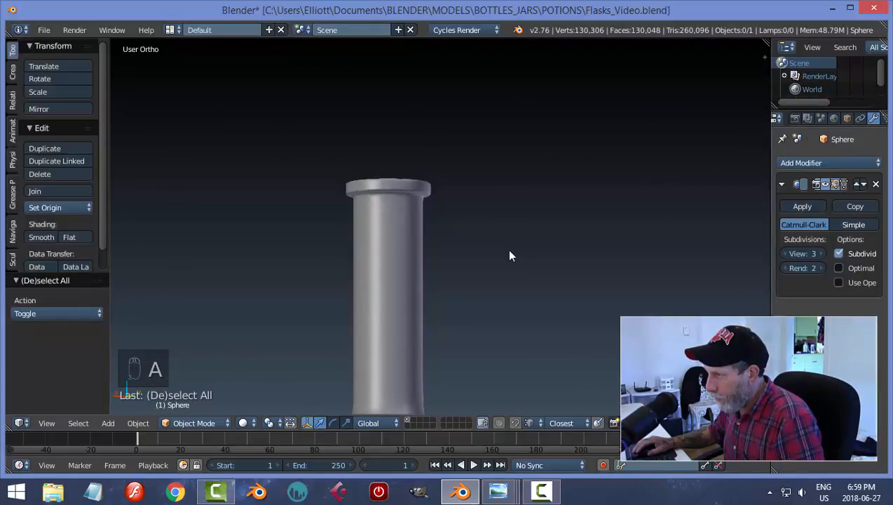
Nudge the flask's edge loop just below the lip slightly up along Z, return to Object Mode, and deselect the flask
{"action": "right_click", "coordinate": [416, 240]}
{"action": "key", "text": "Tab"}
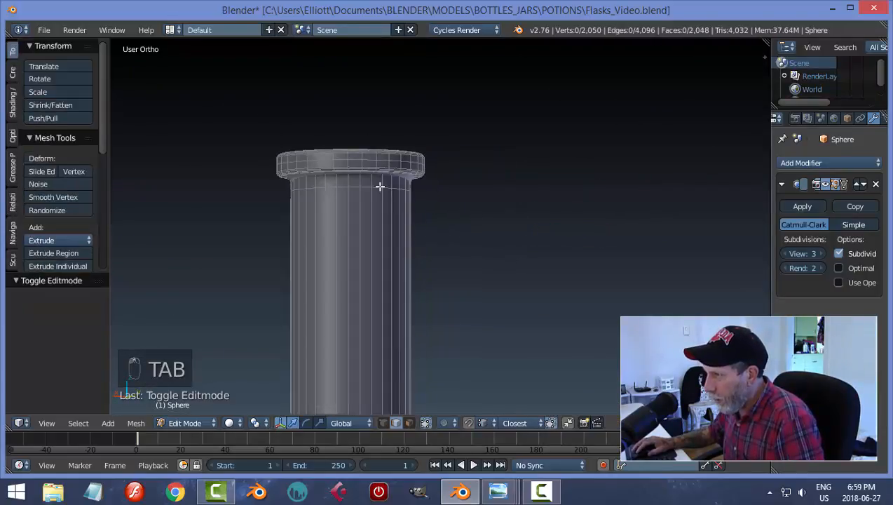
{"action": "right_click", "coordinate": [379, 186], "text": "alt"}
{"action": "left_click_drag", "start_coordinate": [351, 146], "coordinate": [354, 140]}
{"action": "key", "text": "Tab"}
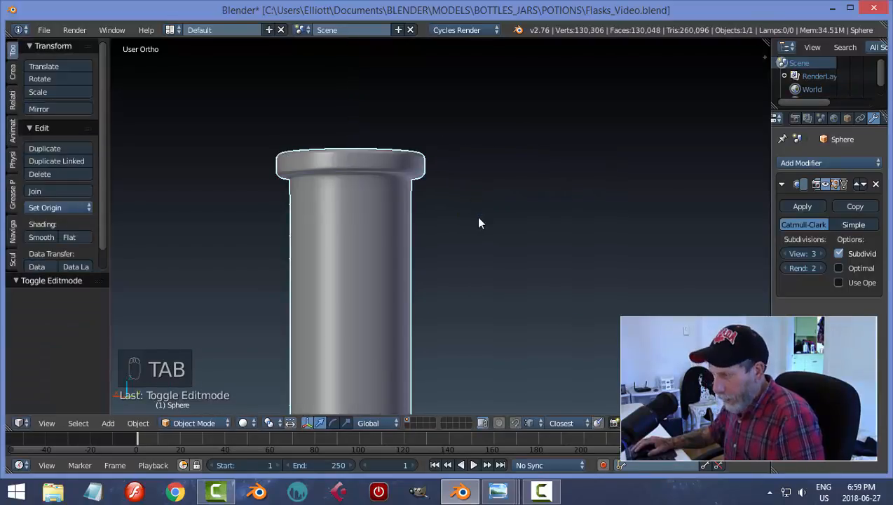
{"action": "key", "text": "a"}
Check the whole flask and save the file over Flasks_Video.blend
{"action": "scroll", "coordinate": [478, 219], "scroll_direction": "down", "scroll_amount": 8}
{"action": "middle_click_drag", "start_coordinate": [516, 221], "coordinate": [478, 273]}
{"action": "scroll", "coordinate": [485, 266], "scroll_direction": "down", "scroll_amount": 4}
{"action": "key", "text": "ctrl+s"}
{"action": "left_click", "coordinate": [474, 271]}
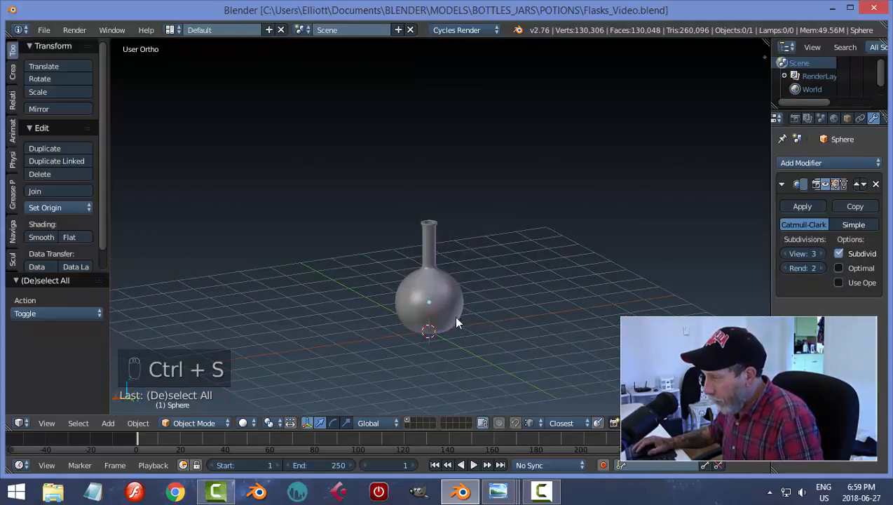
Move the flask to the second layer, check it there, and switch back to the first layer
{"action": "right_click", "coordinate": [450, 306]}
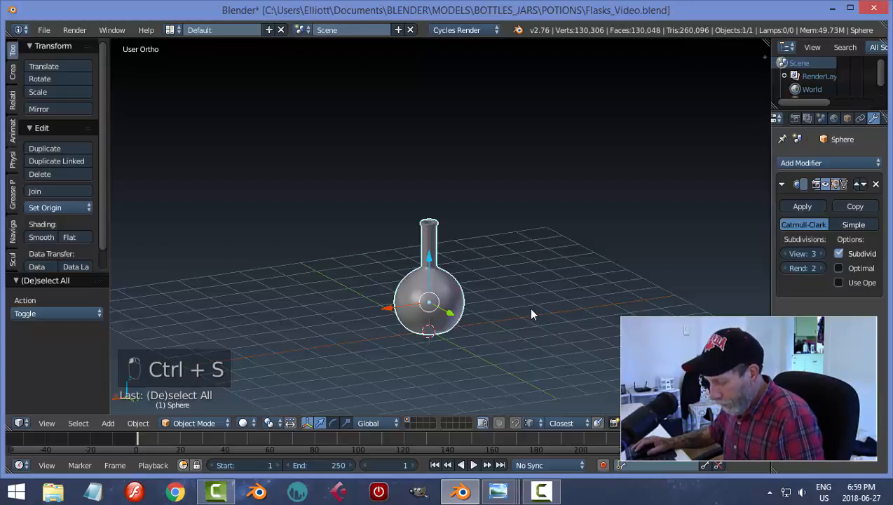
{"action": "key", "text": "m"}
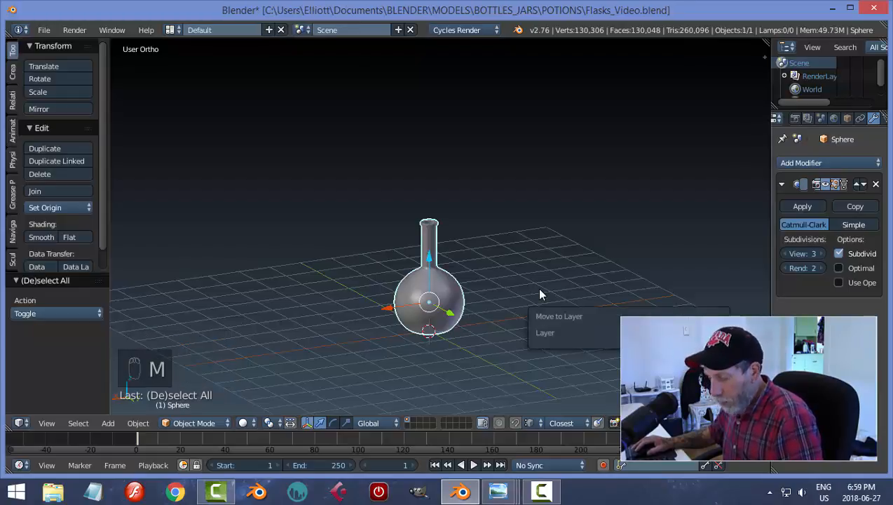
{"action": "key", "text": "m"}
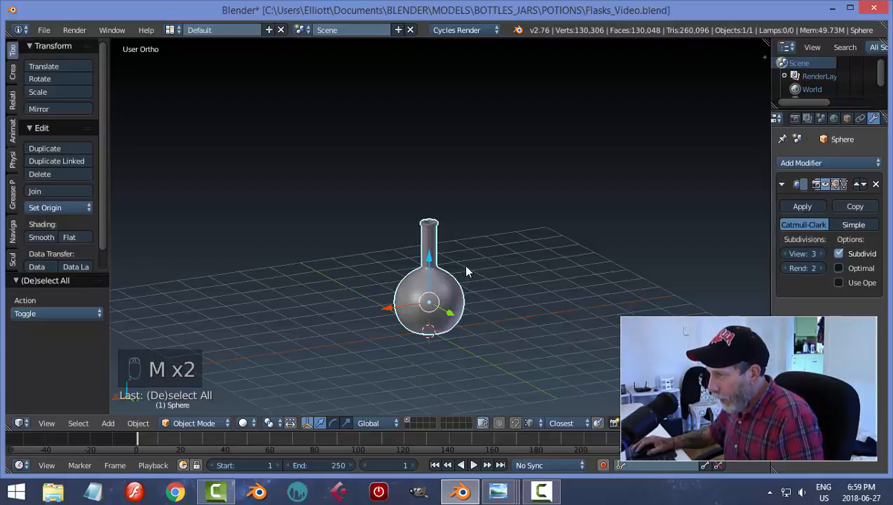
{"action": "key", "text": "m"}
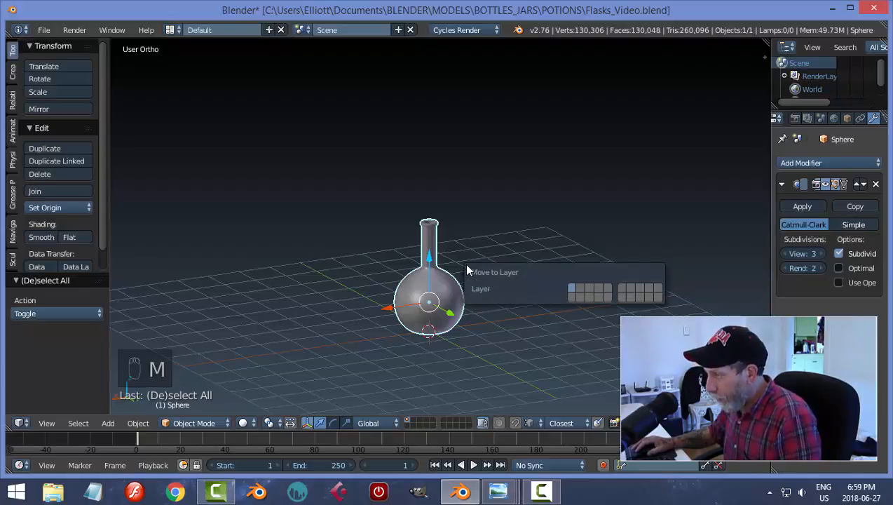
{"action": "left_click", "coordinate": [582, 290]}
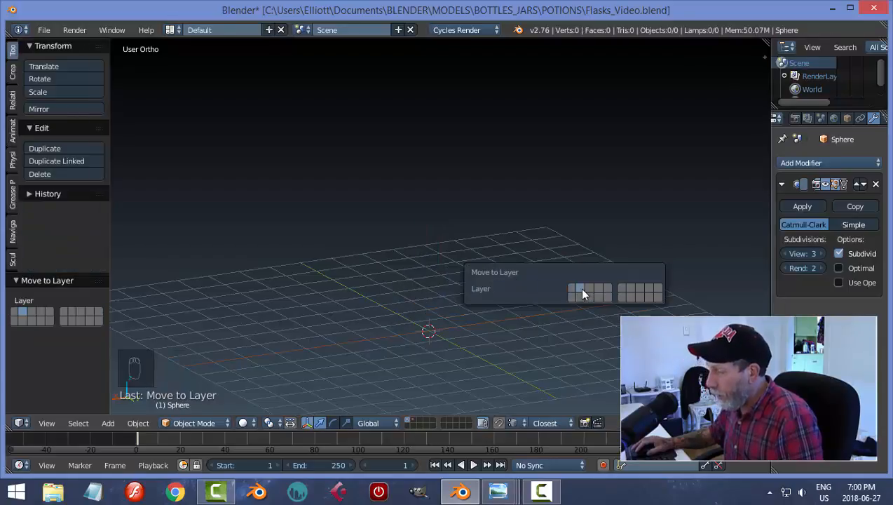
{"action": "left_click", "coordinate": [413, 424]}
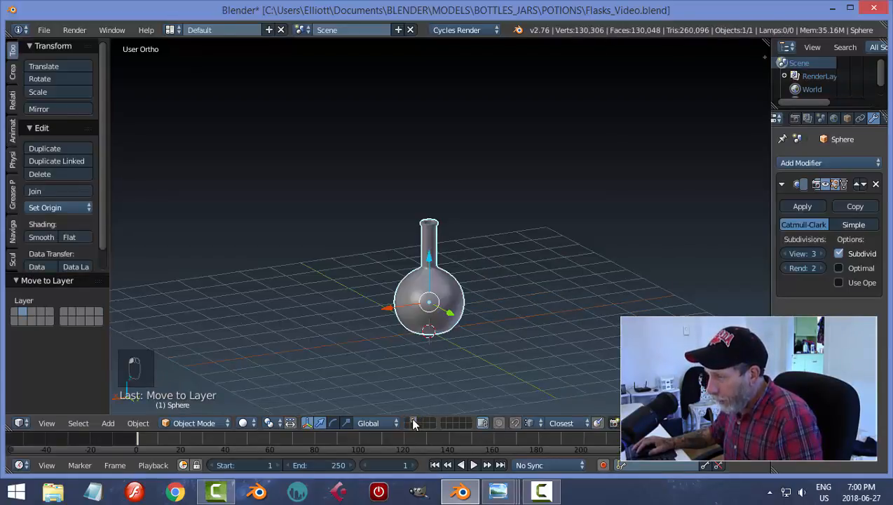
{"action": "left_click", "coordinate": [406, 423]}
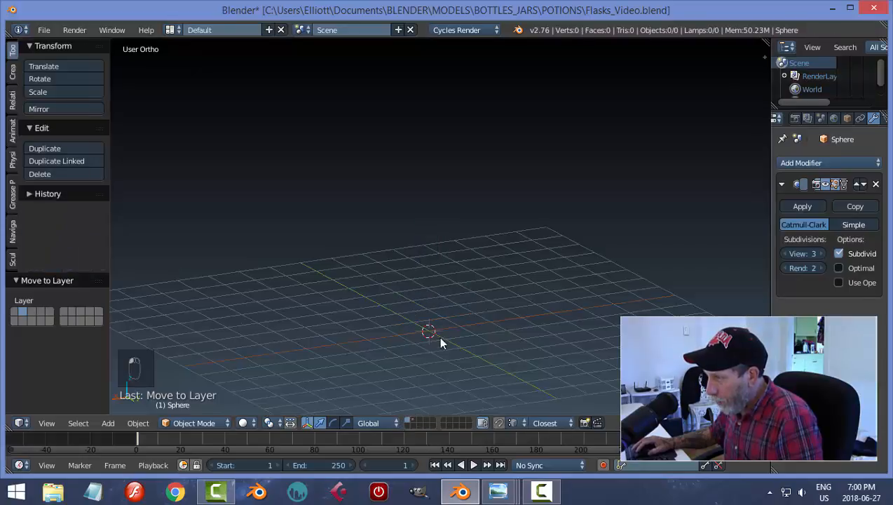
{"action": "middle_click_drag", "start_coordinate": [440, 338], "coordinate": [450, 323]}
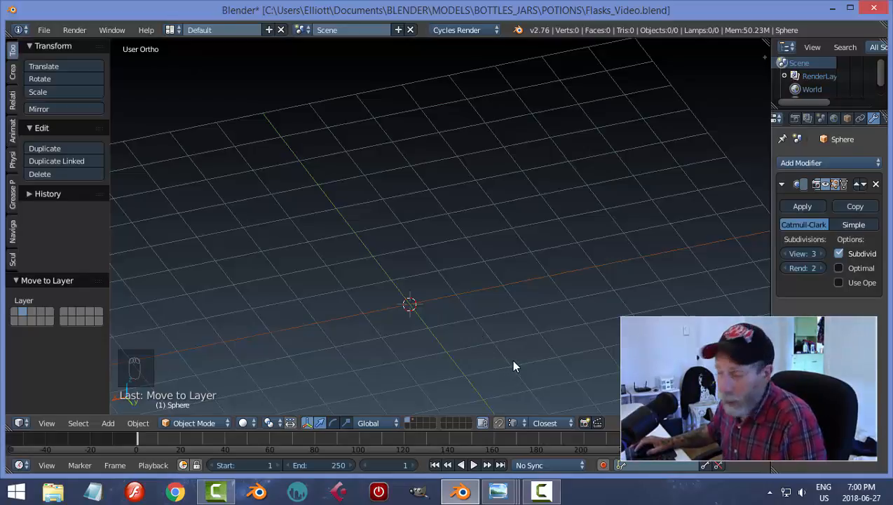
Examine the conical green flask in the reference image Flasks_For_Video.png, and return to Blender
{"action": "mouse_move", "coordinate": [499, 491]}
{"action": "left_click", "coordinate": [420, 455]}
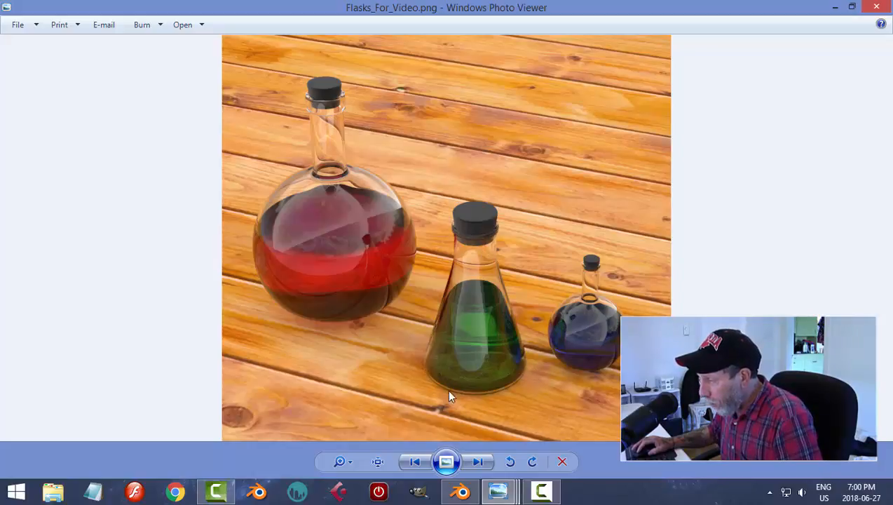
{"action": "left_click", "coordinate": [460, 491]}
Add a cylinder with 18 vertices in front view and move it up 0.996 along Z so its base meets the grid floor
{"action": "middle_click_drag", "start_coordinate": [508, 332], "coordinate": [488, 232]}
{"action": "key", "text": "KP_1"}
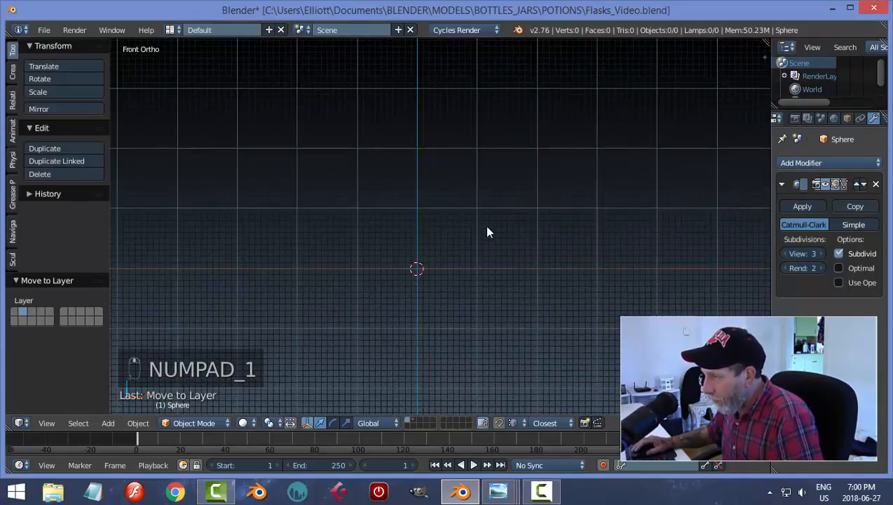
{"action": "key", "text": "shift+a"}
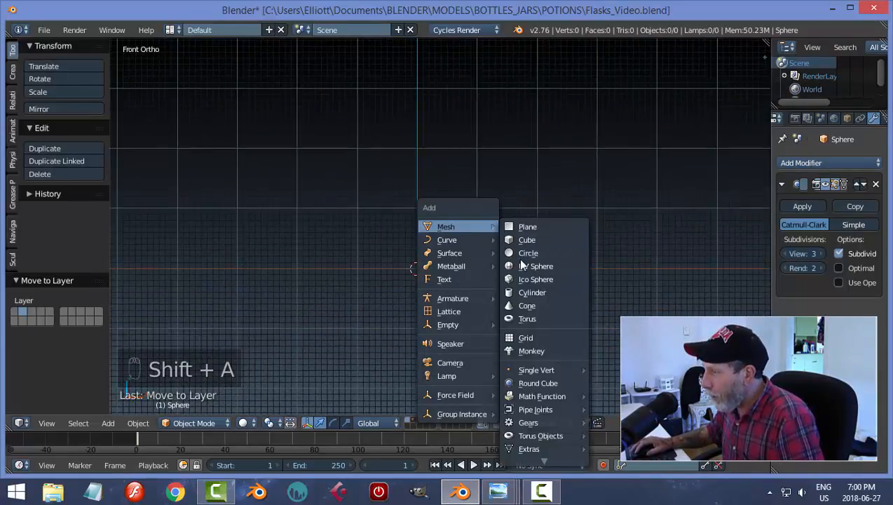
{"action": "left_click", "coordinate": [529, 292]}
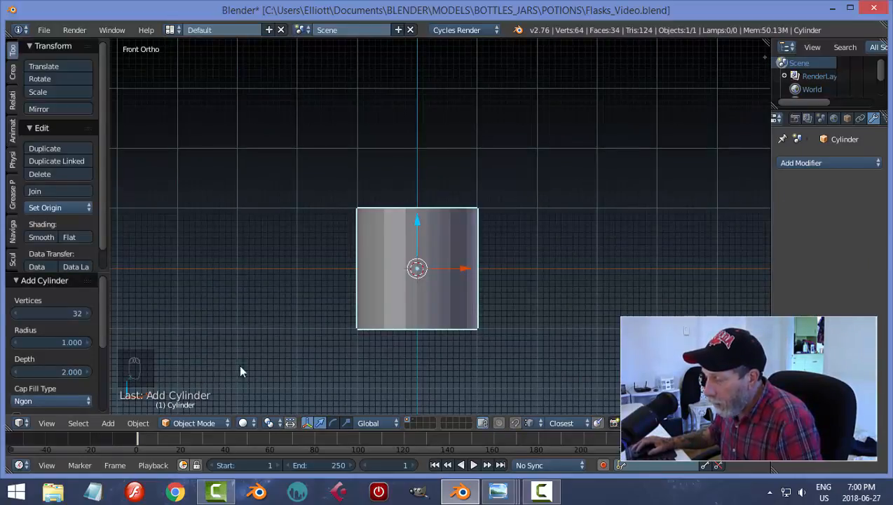
{"action": "left_click", "coordinate": [80, 314]}
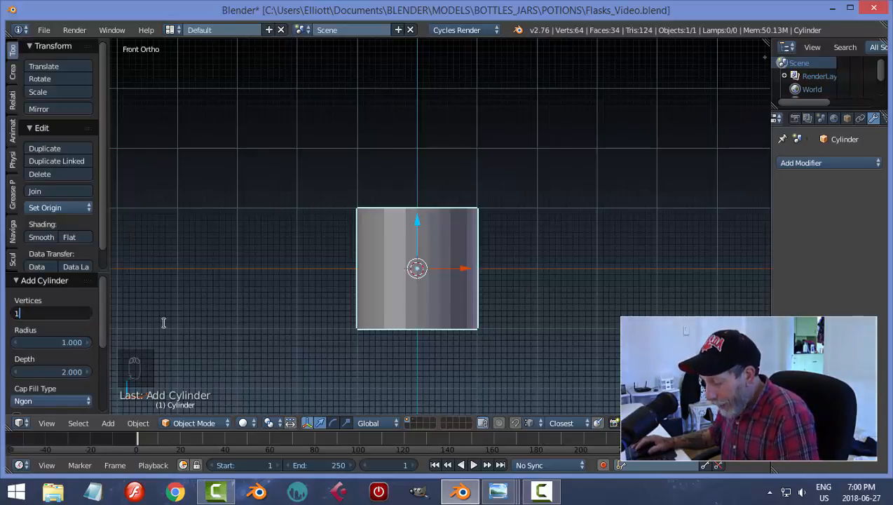
{"action": "type", "text": "18"}
{"action": "key", "text": "Return"}
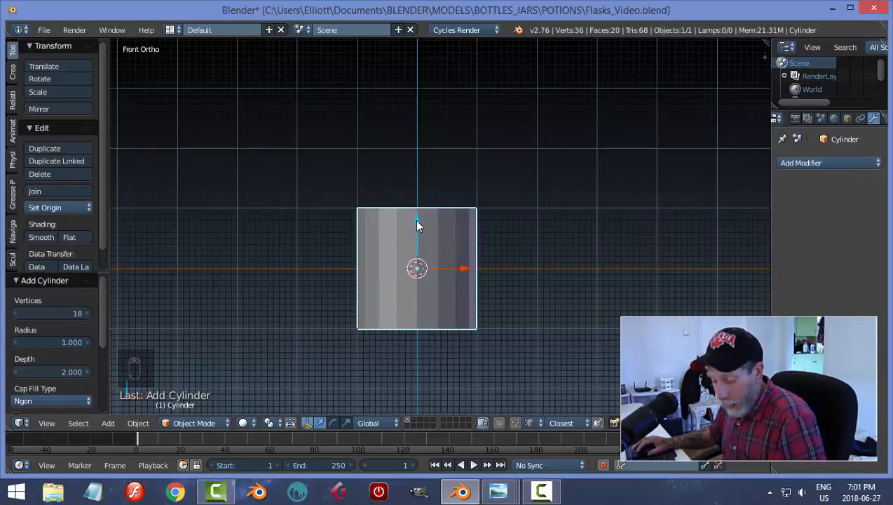
{"action": "left_click_drag", "start_coordinate": [416, 220], "coordinate": [412, 160]}
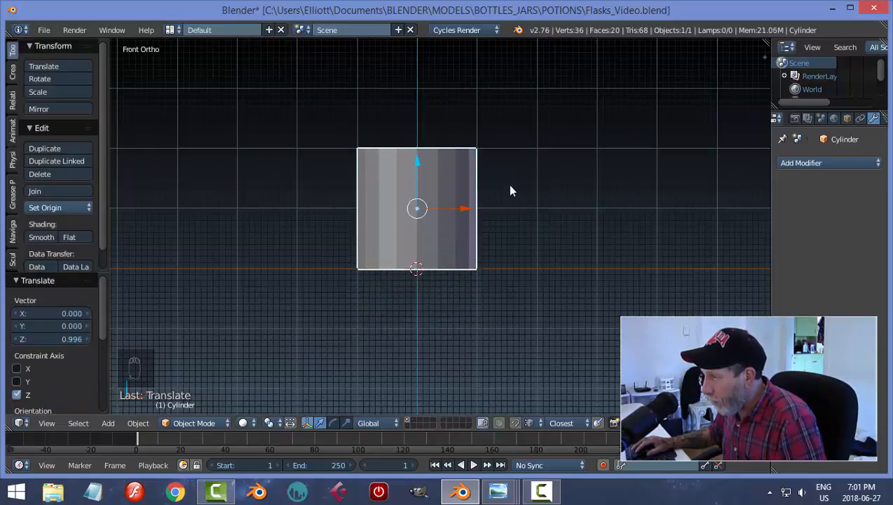
Delete the cylinder's top and bottom cap faces in Edit Mode using face selection
{"action": "middle_click_drag", "start_coordinate": [508, 187], "coordinate": [599, 259]}
{"action": "scroll", "coordinate": [533, 312], "scroll_direction": "up", "scroll_amount": 2}
{"action": "key", "text": "Tab"}
{"action": "left_click", "coordinate": [689, 271]}
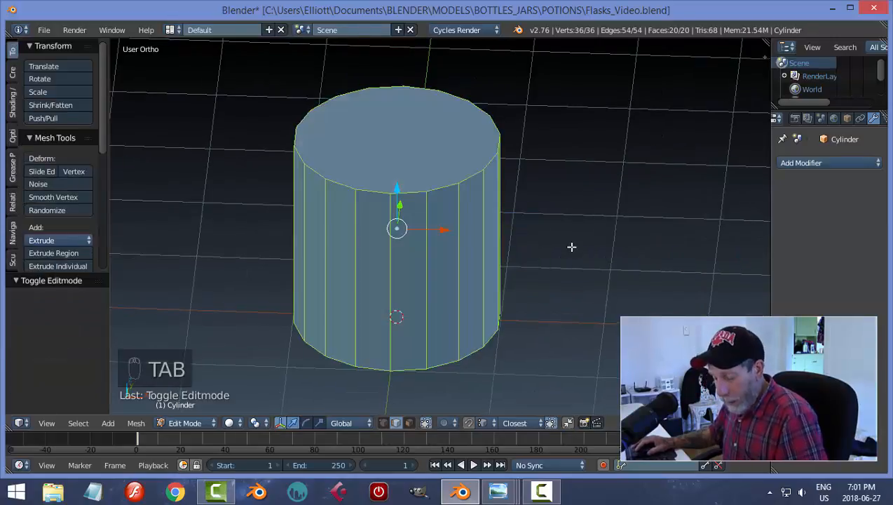
{"action": "key", "text": "ctrl+Tab"}
{"action": "left_click", "coordinate": [527, 260]}
{"action": "right_click", "coordinate": [404, 137]}
{"action": "scroll", "coordinate": [549, 294], "scroll_direction": "down", "scroll_amount": 4}
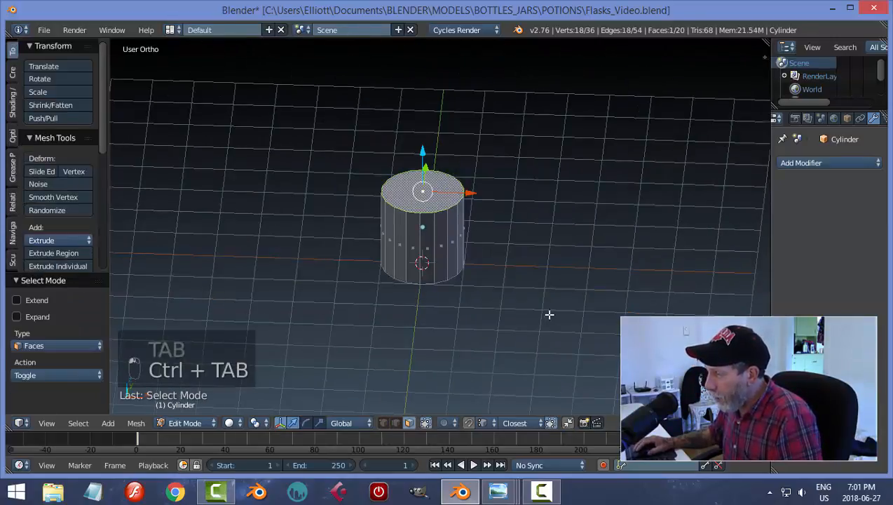
{"action": "middle_click_drag", "start_coordinate": [549, 315], "coordinate": [534, 192]}
{"action": "right_click", "coordinate": [436, 230], "text": "shift"}
{"action": "middle_click_drag", "start_coordinate": [482, 222], "coordinate": [544, 228]}
{"action": "key", "text": "x"}
{"action": "left_click", "coordinate": [553, 281]}
Return to Object Mode and move the open cylinder up 0.538 along Z
{"action": "key", "text": "Tab"}
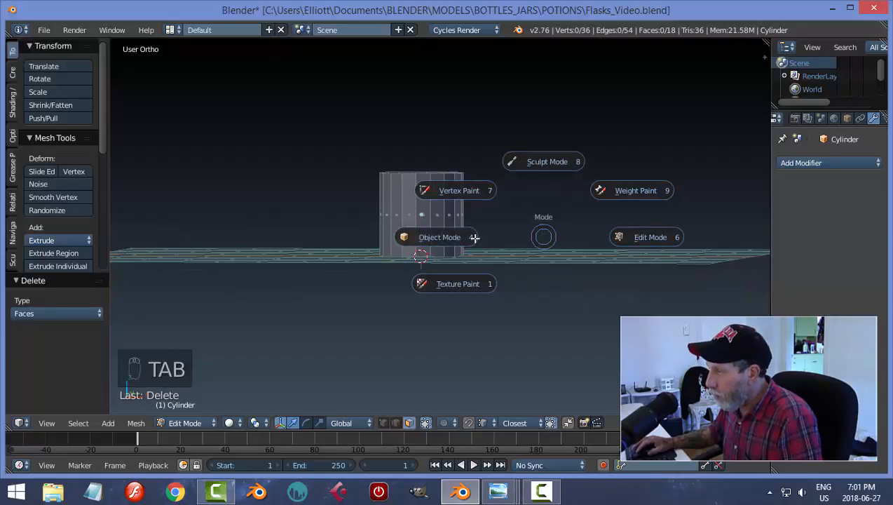
{"action": "left_click", "coordinate": [490, 214]}
{"action": "middle_click_drag", "start_coordinate": [490, 214], "coordinate": [424, 198]}
{"action": "left_click_drag", "start_coordinate": [422, 181], "coordinate": [424, 159]}
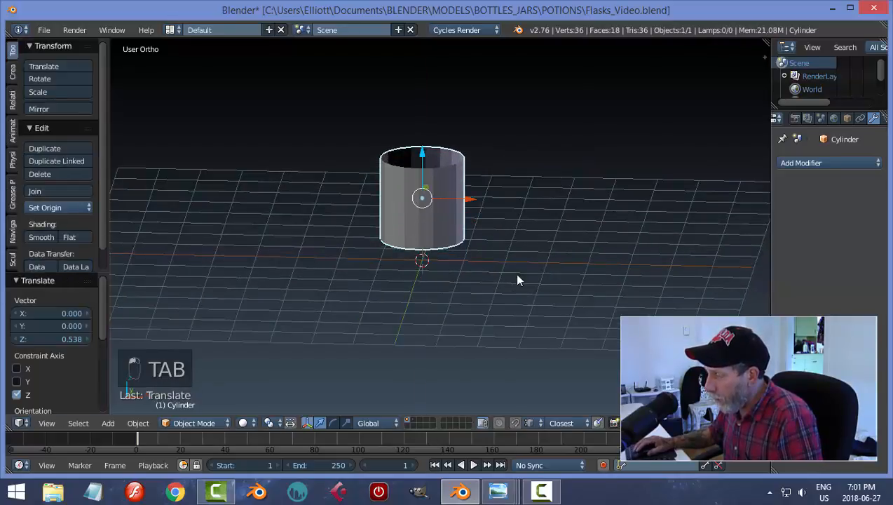
Enter Edit Mode with edge selection and select the cylinder's bottom edge loop
{"action": "middle_click_drag", "start_coordinate": [518, 279], "coordinate": [513, 255]}
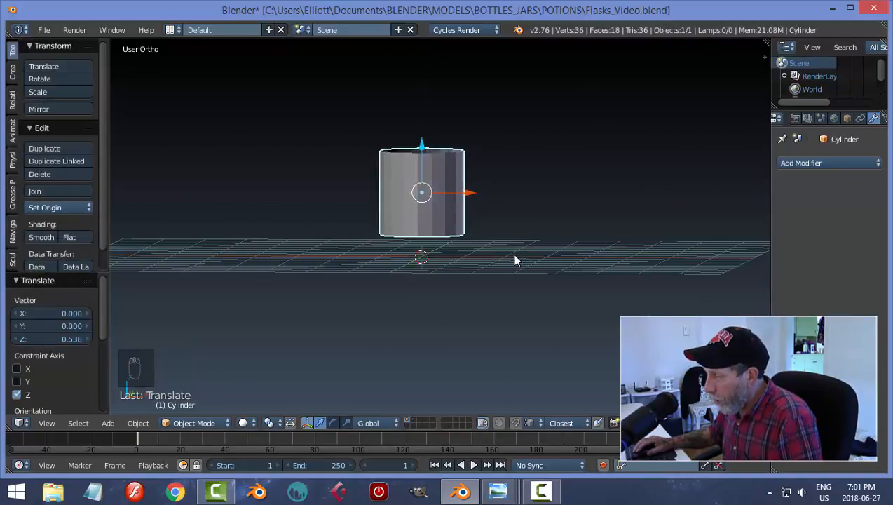
{"action": "key", "text": "Tab"}
{"action": "left_click", "coordinate": [615, 254]}
{"action": "scroll", "coordinate": [523, 280], "scroll_direction": "up", "scroll_amount": 4}
{"action": "key", "text": "ctrl+Tab"}
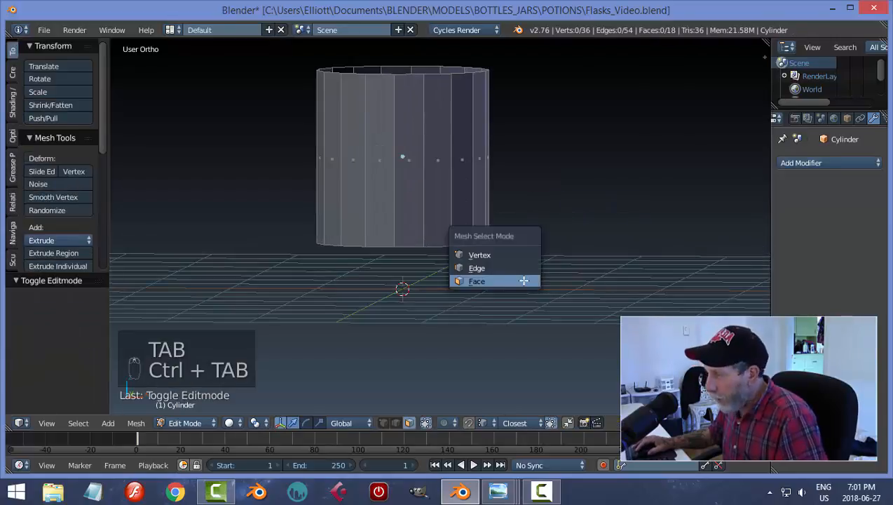
{"action": "left_click", "coordinate": [490, 267]}
{"action": "right_click", "coordinate": [439, 247], "text": "alt"}
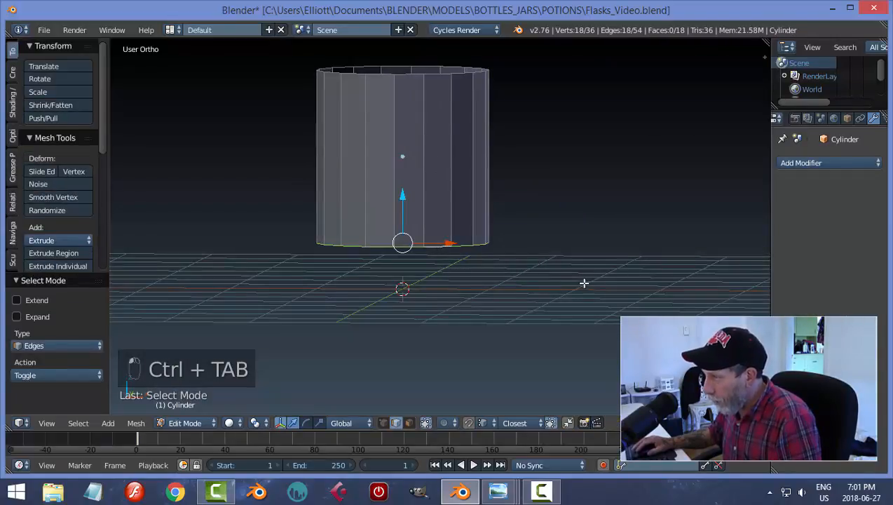
{"action": "middle_click_drag", "start_coordinate": [439, 247], "coordinate": [572, 230]}
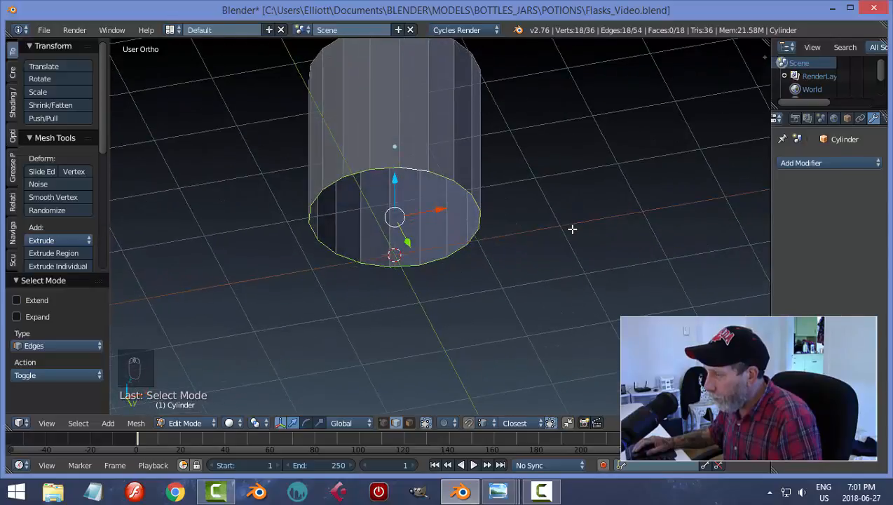
{"action": "scroll", "coordinate": [536, 270], "scroll_direction": "up", "scroll_amount": 2}
{"action": "middle_click_drag", "start_coordinate": [526, 295], "coordinate": [549, 329]}
{"action": "middle_click_drag", "start_coordinate": [559, 310], "coordinate": [576, 275]}
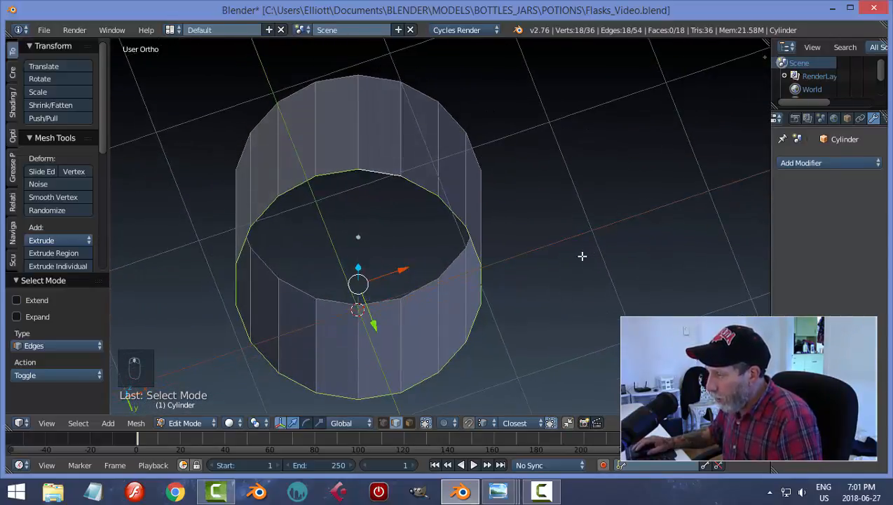
Turn off the viewport's grid floor, collapsing the Mesh Display and Shading settings along the way
{"action": "key", "text": "n"}
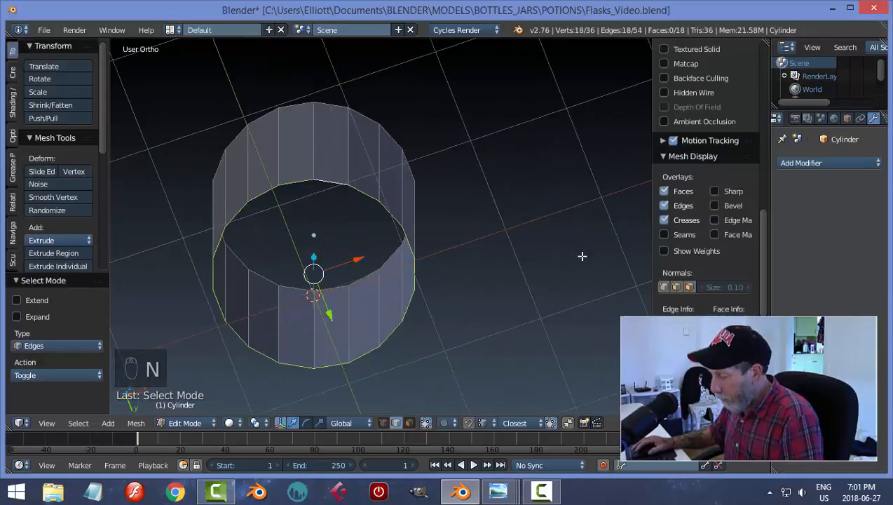
{"action": "left_click", "coordinate": [668, 157]}
{"action": "scroll", "coordinate": [680, 150], "scroll_direction": "up", "scroll_amount": 5}
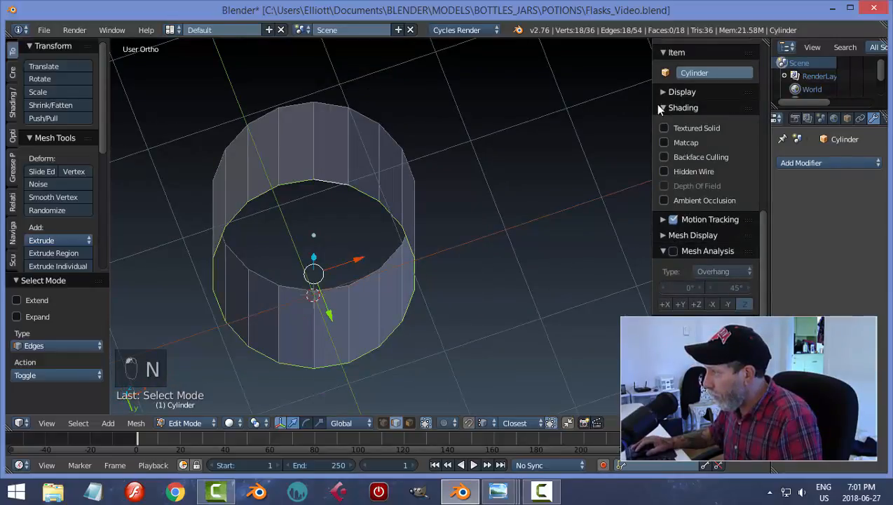
{"action": "left_click", "coordinate": [665, 109]}
{"action": "left_click", "coordinate": [665, 94]}
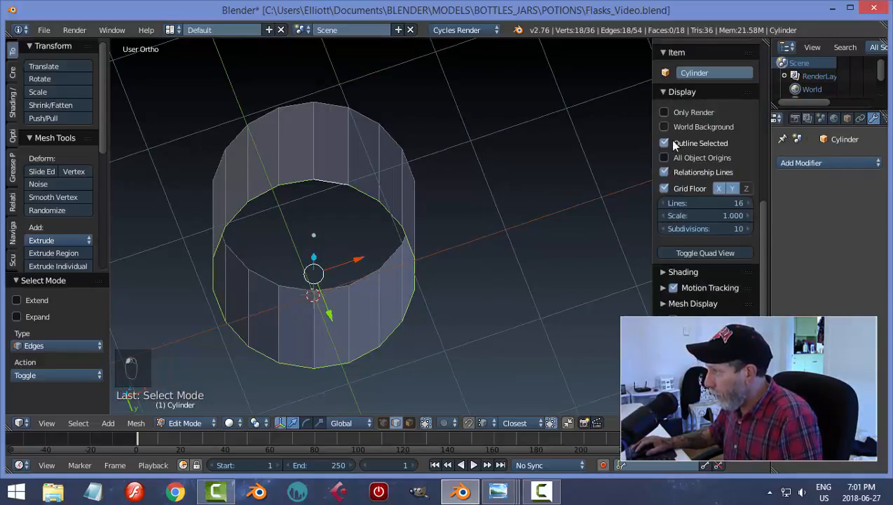
{"action": "left_click", "coordinate": [685, 190]}
{"action": "key", "text": "n"}
{"action": "scroll", "coordinate": [539, 204], "scroll_direction": "down", "scroll_amount": 2}
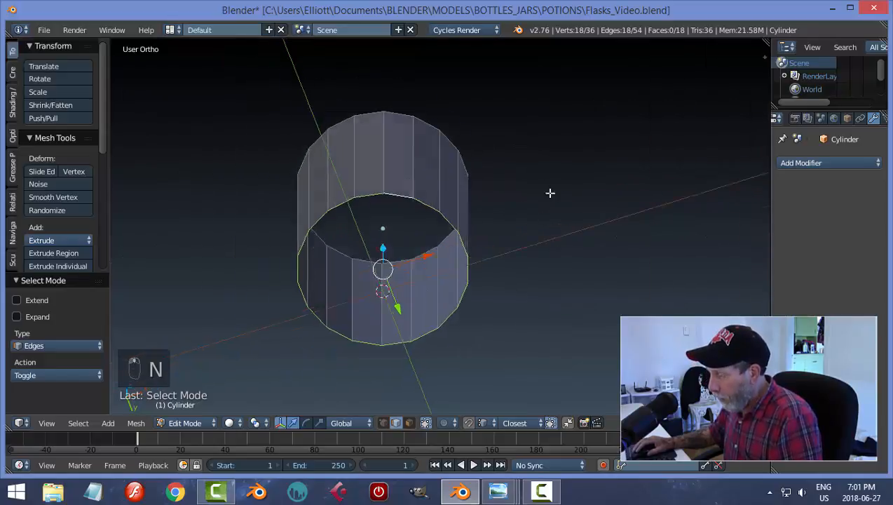
Extrude the cylinder's bottom edge loop in place and scale it inward by 0.877, refining it by about 0.967
{"action": "middle_click_drag", "start_coordinate": [550, 193], "coordinate": [320, 319]}
{"action": "middle_click_drag", "start_coordinate": [594, 275], "coordinate": [574, 229]}
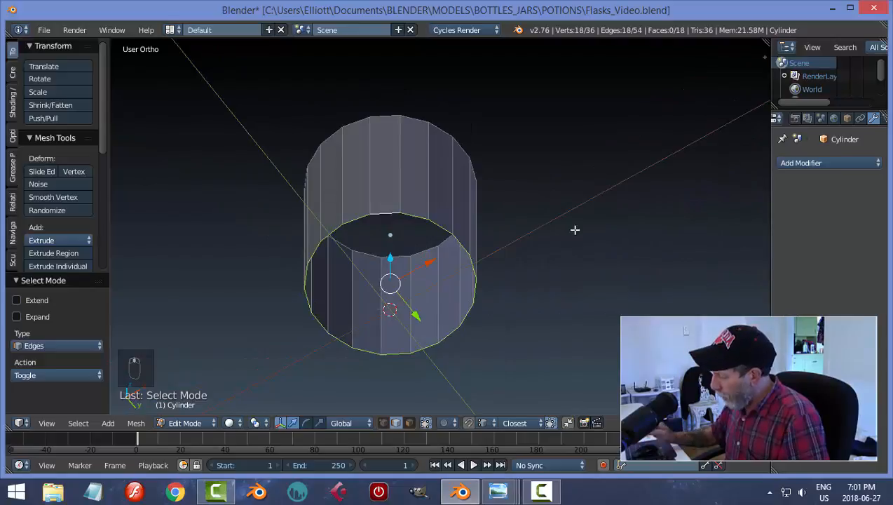
{"action": "key", "text": "ctrl+KP_7"}
{"action": "middle_click_drag", "start_coordinate": [573, 266], "coordinate": [548, 269]}
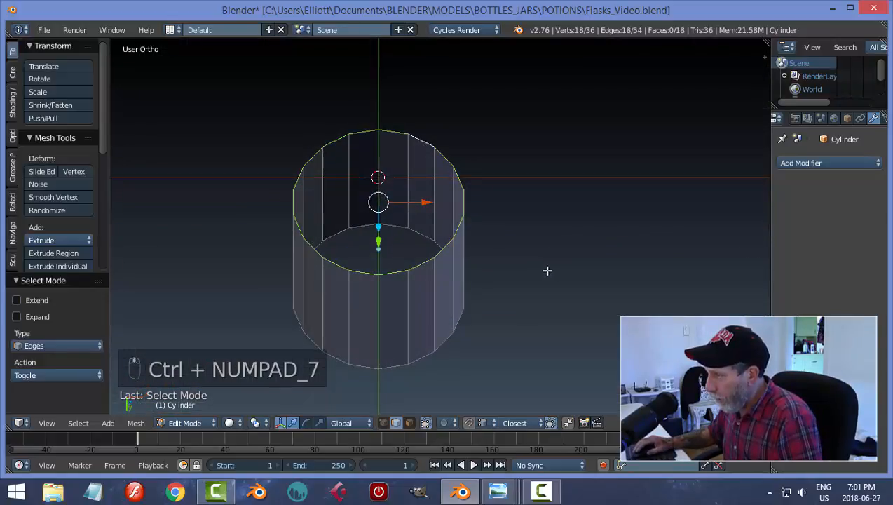
{"action": "key", "text": "e"}
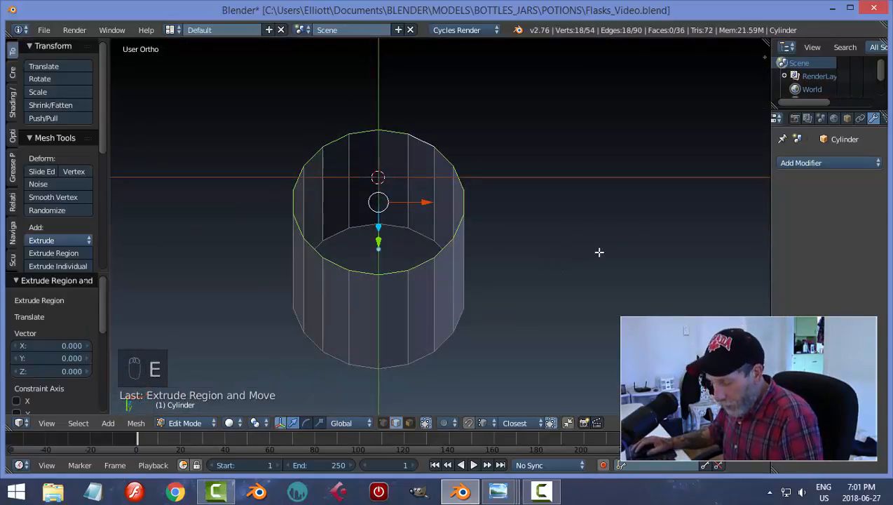
{"action": "key", "text": "s"}
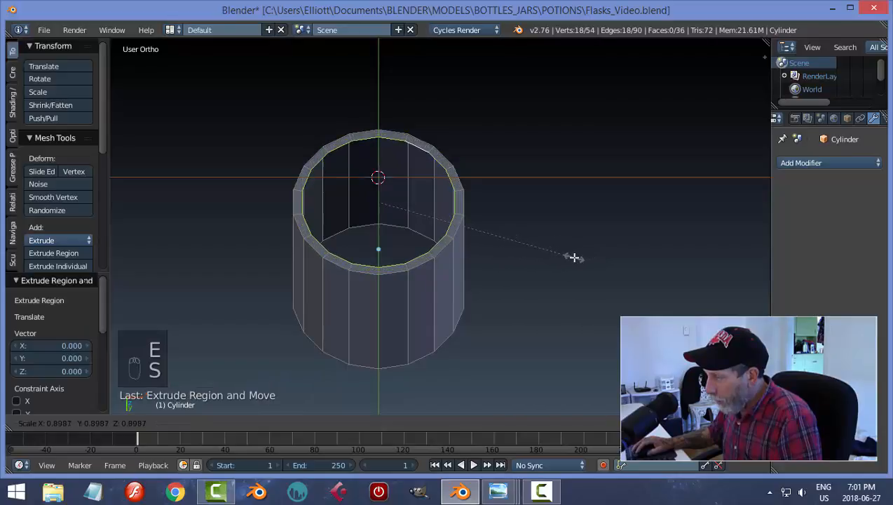
{"action": "left_click", "coordinate": [569, 257]}
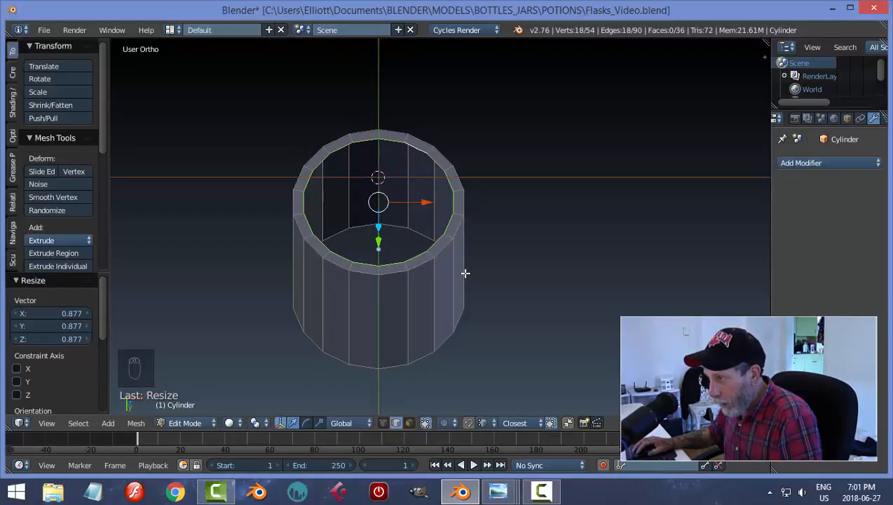
{"action": "key", "text": "s"}
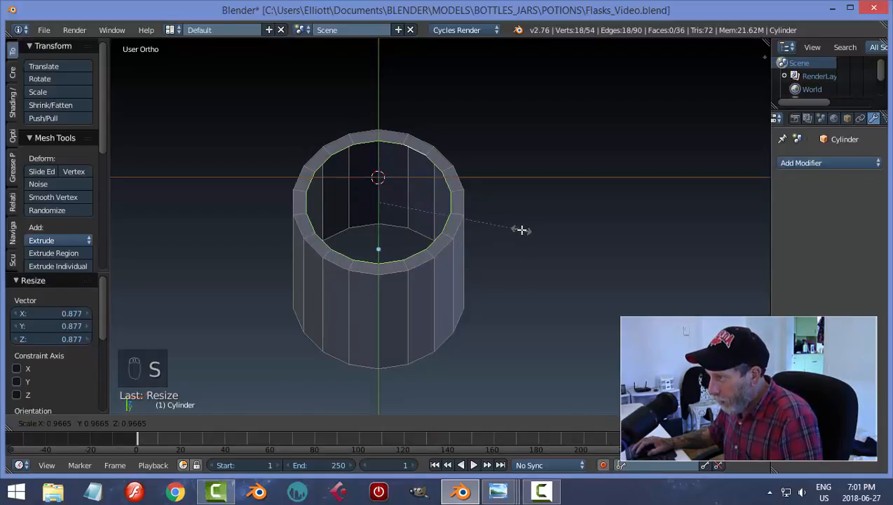
{"action": "left_click", "coordinate": [520, 231]}
Extrude two more concentric rings inward across the bottom, scaling the first by 0.608 and the second down to a small central hole
{"action": "middle_click_drag", "start_coordinate": [520, 230], "coordinate": [587, 214]}
{"action": "key", "text": "e"}
{"action": "right_click", "coordinate": [586, 213]}
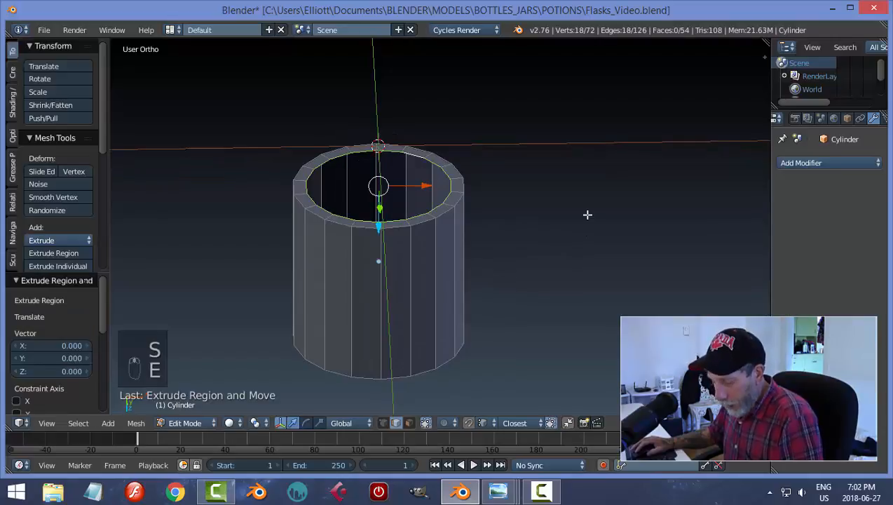
{"action": "key", "text": "s"}
{"action": "left_click", "coordinate": [500, 221]}
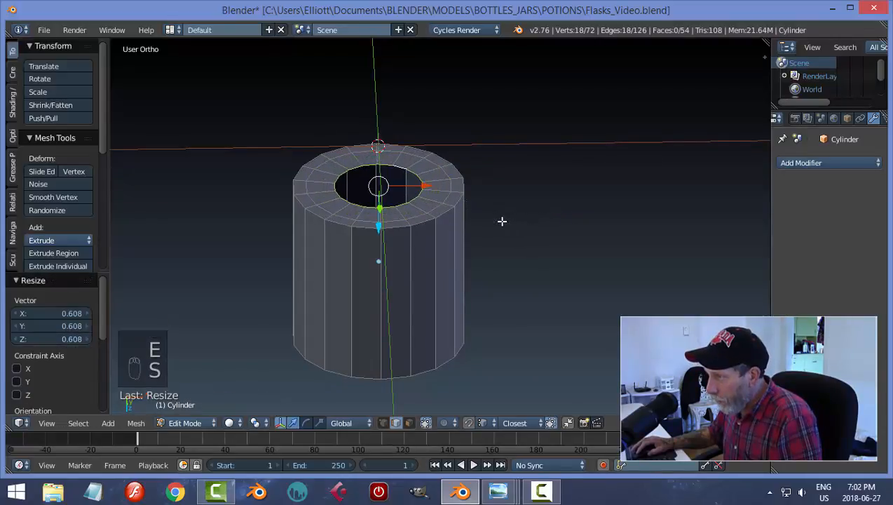
{"action": "key", "text": "e"}
{"action": "right_click", "coordinate": [557, 220]}
{"action": "key", "text": "s"}
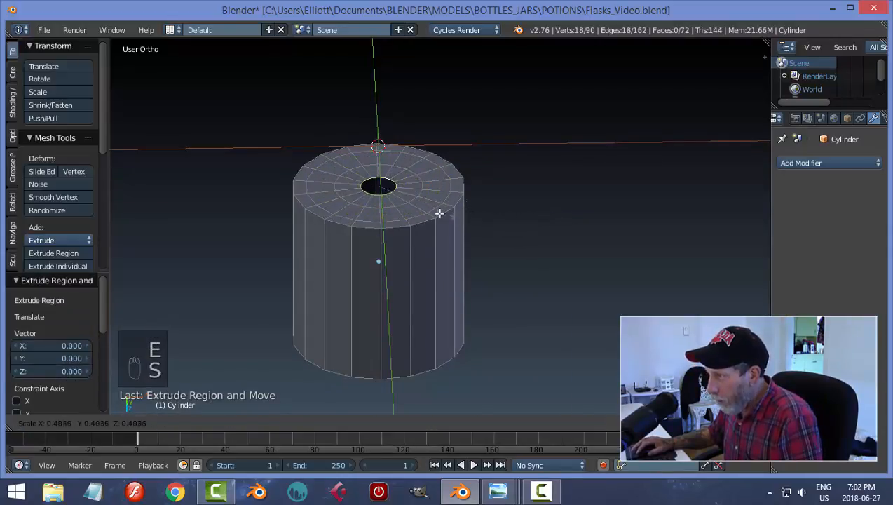
{"action": "left_click", "coordinate": [429, 213]}
Extrude the innermost bottom ring, merge it at center to close the base, and return to Object Mode
{"action": "key", "text": "e"}
{"action": "right_click", "coordinate": [584, 210]}
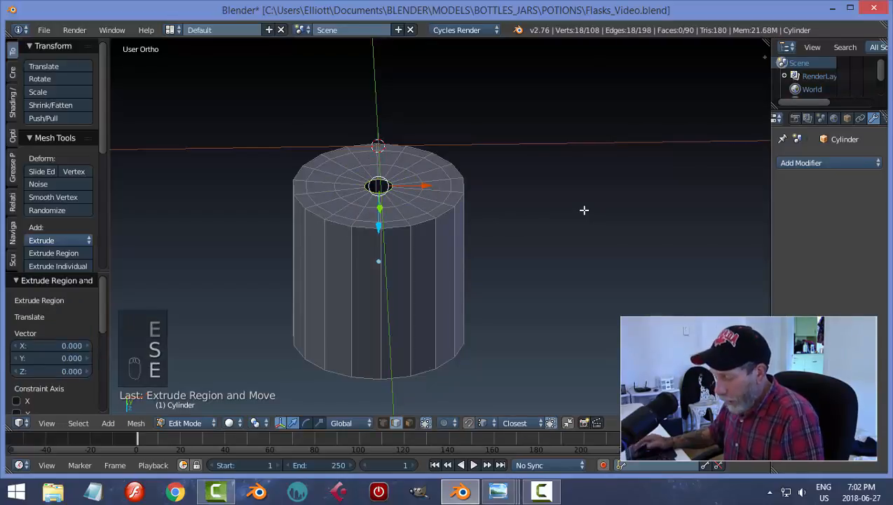
{"action": "key", "text": "alt+m"}
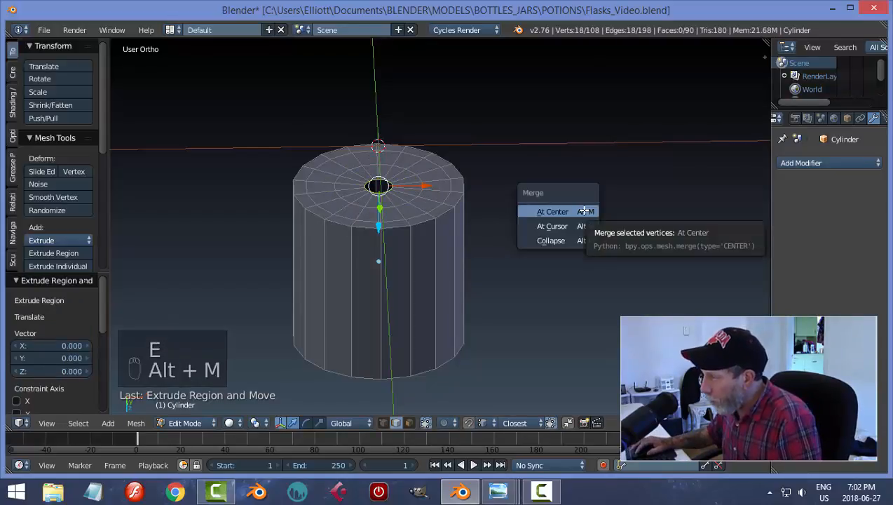
{"action": "left_click", "coordinate": [584, 210]}
{"action": "key", "text": "Tab"}
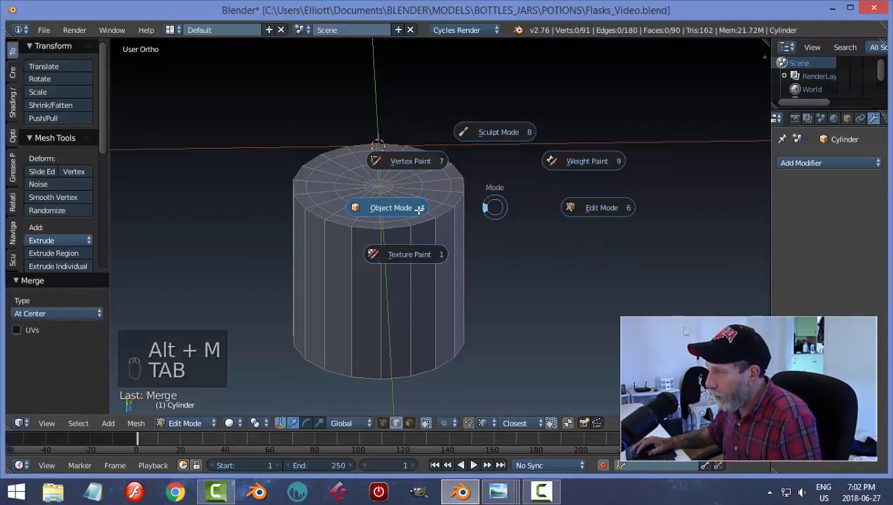
Bevel the outer edge loop of the closed base in Edit Mode with 5 segments and an offset of about 0.13
{"action": "mouse_move", "coordinate": [523, 161]}
{"action": "middle_mouse_down"}
{"action": "mouse_move", "coordinate": [524, 248]}
{"action": "mouse_move", "coordinate": [538, 153]}
{"action": "mouse_move", "coordinate": [548, 210]}
{"action": "mouse_move", "coordinate": [525, 136]}
{"action": "mouse_move", "coordinate": [524, 194]}
{"action": "mouse_move", "coordinate": [510, 144]}
{"action": "mouse_move", "coordinate": [532, 151]}
{"action": "middle_mouse_up"}
{"action": "key", "text": "Tab"}
{"action": "right_click", "coordinate": [460, 198], "text": "alt"}
{"action": "key", "text": "ctrl+b"}
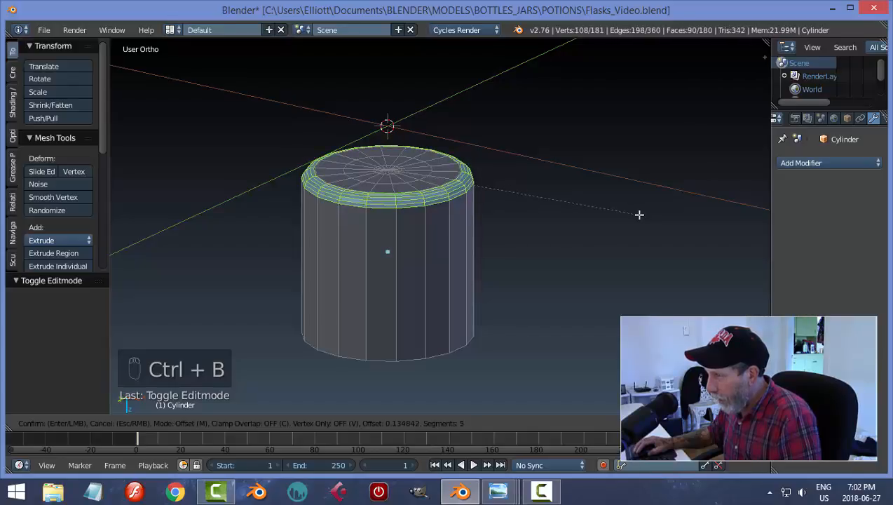
{"action": "left_click", "coordinate": [637, 213]}
Clear the selection and select the edge loop around the cylinder's open top using edge selection
{"action": "key", "text": "a"}
{"action": "key", "text": "ctrl+Tab"}
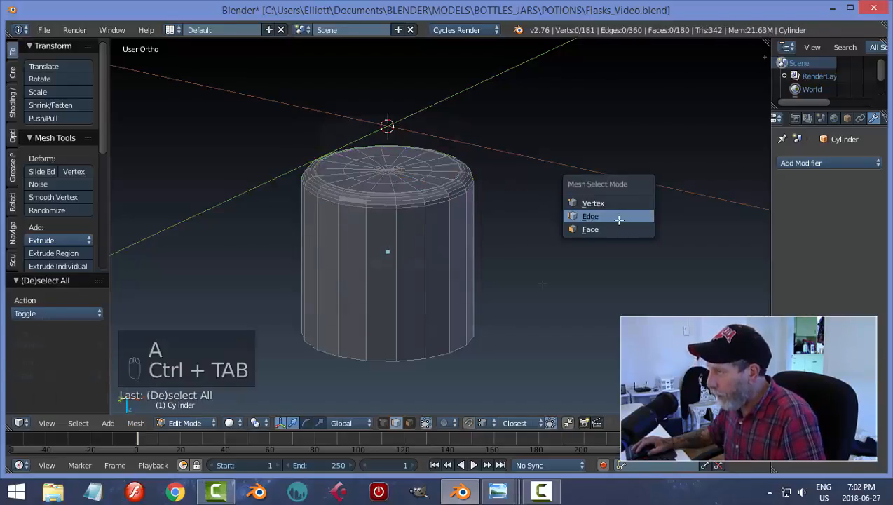
{"action": "left_click", "coordinate": [619, 215]}
{"action": "middle_click_drag", "start_coordinate": [619, 215], "coordinate": [478, 258]}
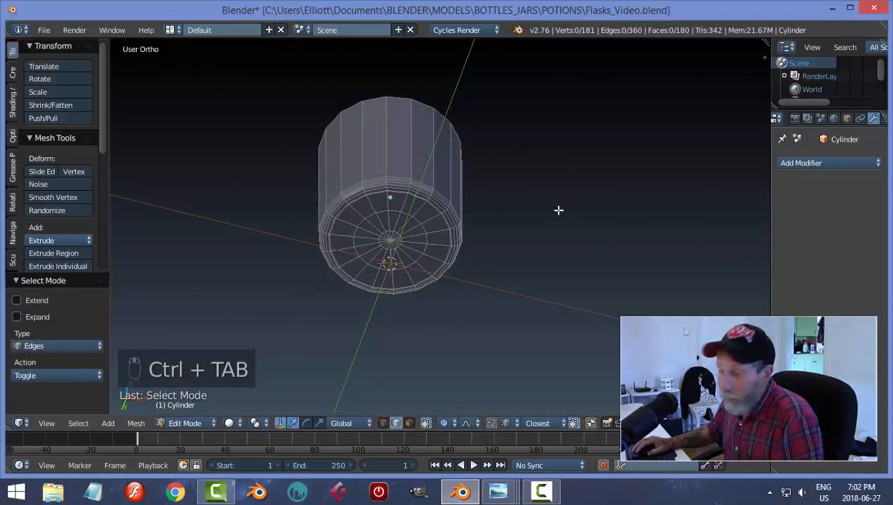
{"action": "middle_click_drag", "start_coordinate": [558, 210], "coordinate": [499, 209]}
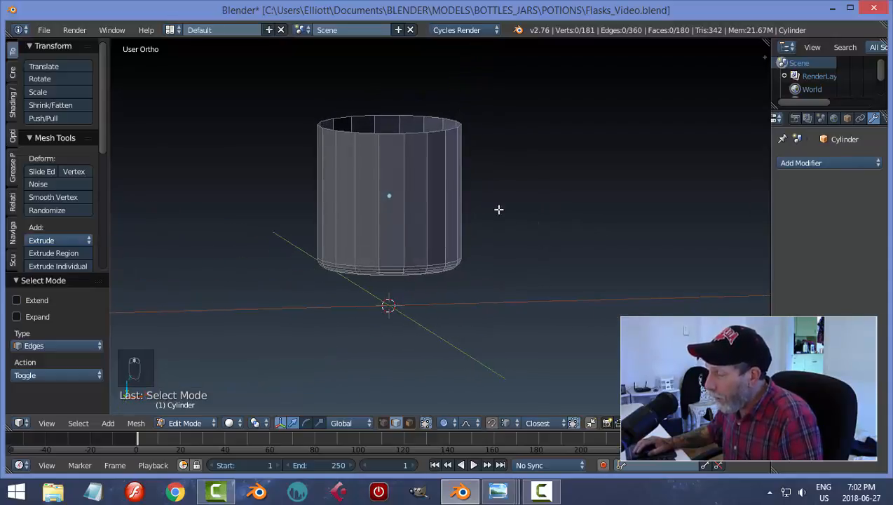
{"action": "right_click", "coordinate": [413, 134], "text": "alt"}
In Object Mode, lower the cylinder along Z so its base rests at the world origin, and return to Edit Mode
{"action": "key", "text": "Tab"}
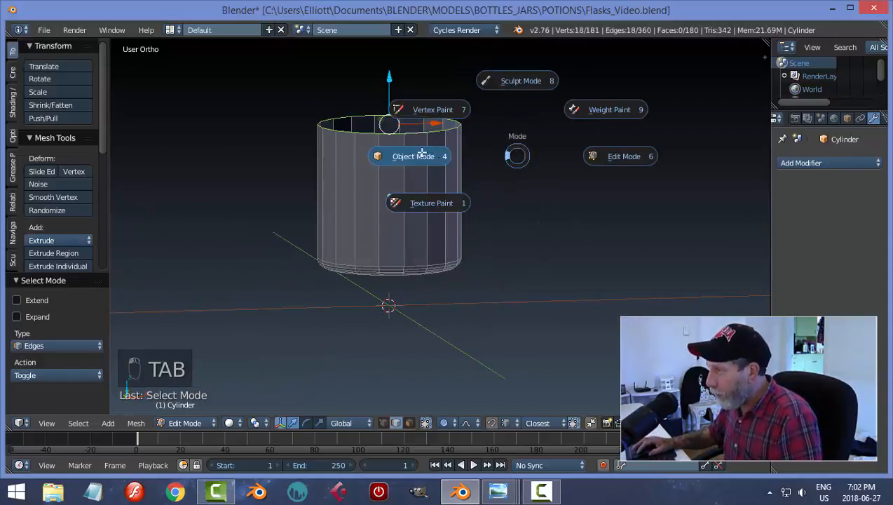
{"action": "left_click", "coordinate": [421, 155]}
{"action": "left_click_drag", "start_coordinate": [390, 154], "coordinate": [387, 182]}
{"action": "key", "text": "KP_1"}
{"action": "middle_click_drag", "start_coordinate": [523, 207], "coordinate": [518, 221]}
{"action": "key", "text": "Tab"}
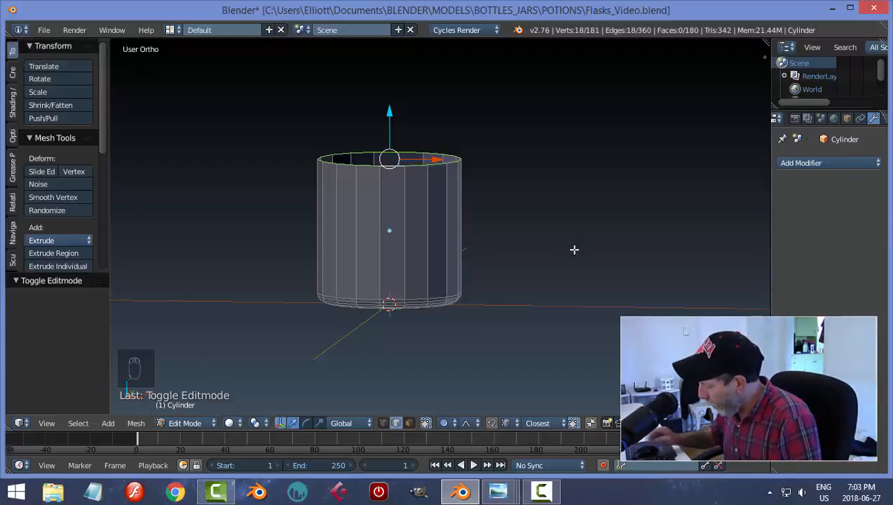
Raise the top edge loop 0.605 along Z, disable proportional editing, and raise the loop another 0.359
{"action": "key", "text": "KP_1"}
{"action": "scroll", "coordinate": [479, 185], "scroll_direction": "down", "scroll_amount": 4}
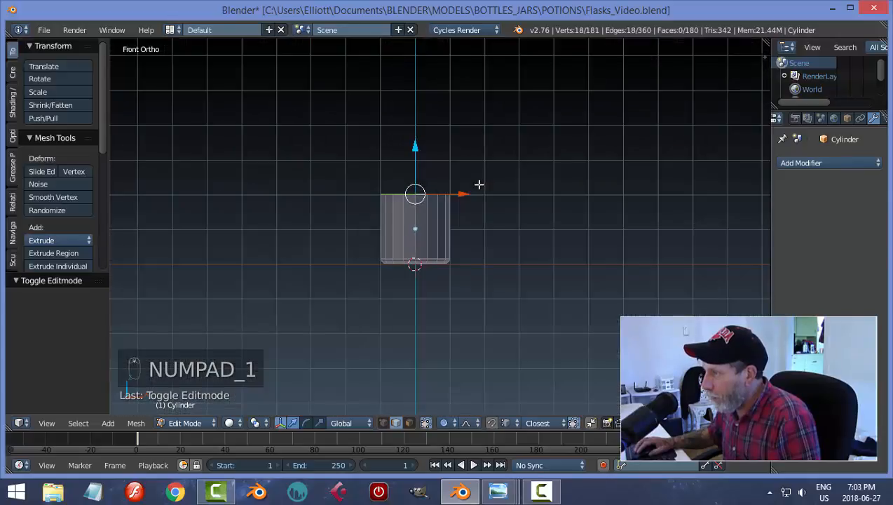
{"action": "left_click_drag", "start_coordinate": [416, 147], "coordinate": [415, 126]}
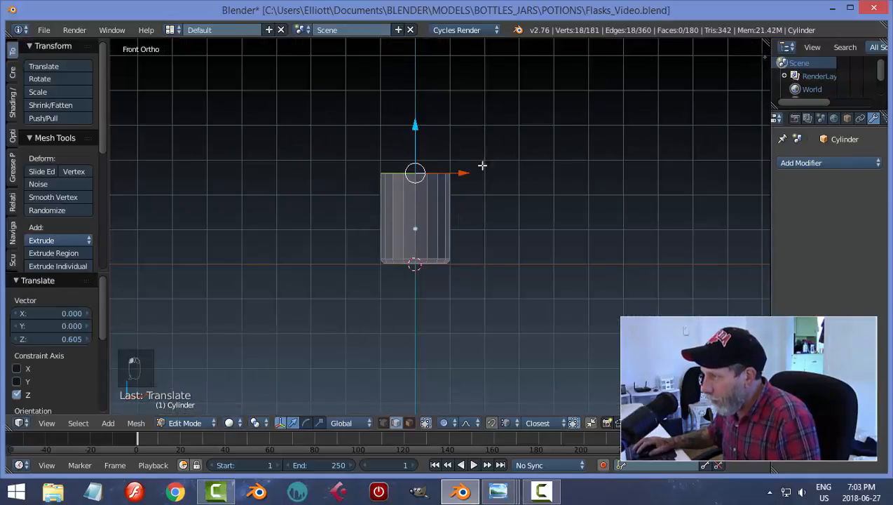
{"action": "left_click", "coordinate": [443, 422]}
{"action": "left_click", "coordinate": [457, 404]}
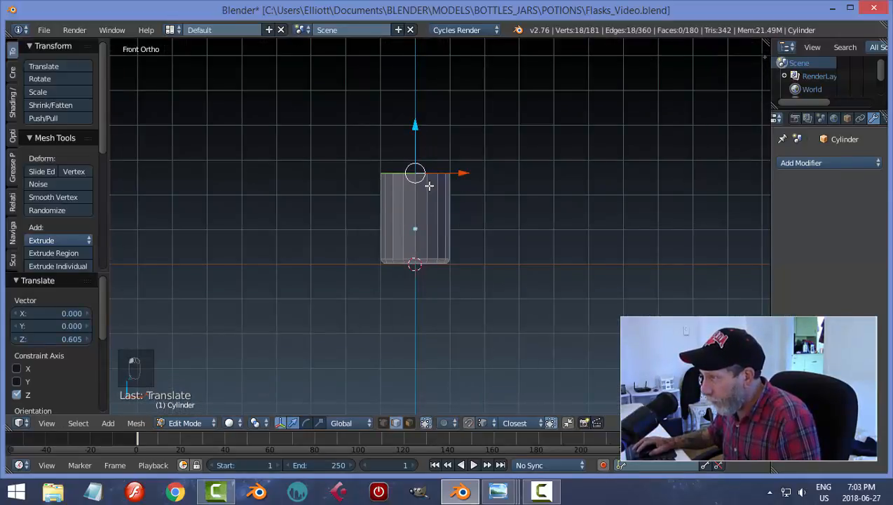
{"action": "left_click_drag", "start_coordinate": [415, 126], "coordinate": [417, 114]}
Taper the body by scaling the top edge loop by 0.724 and again by about 0.93, and lower the loop slightly along Z
{"action": "middle_click_drag", "start_coordinate": [542, 160], "coordinate": [544, 216]}
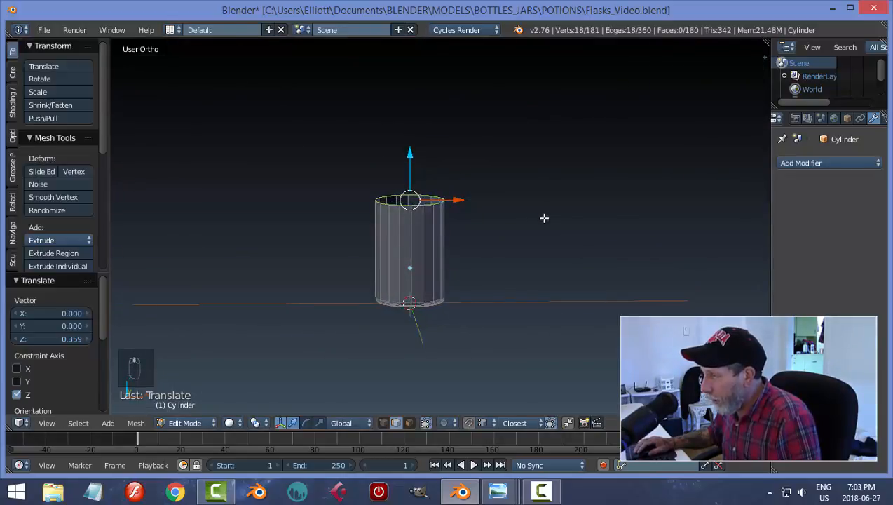
{"action": "key", "text": "s"}
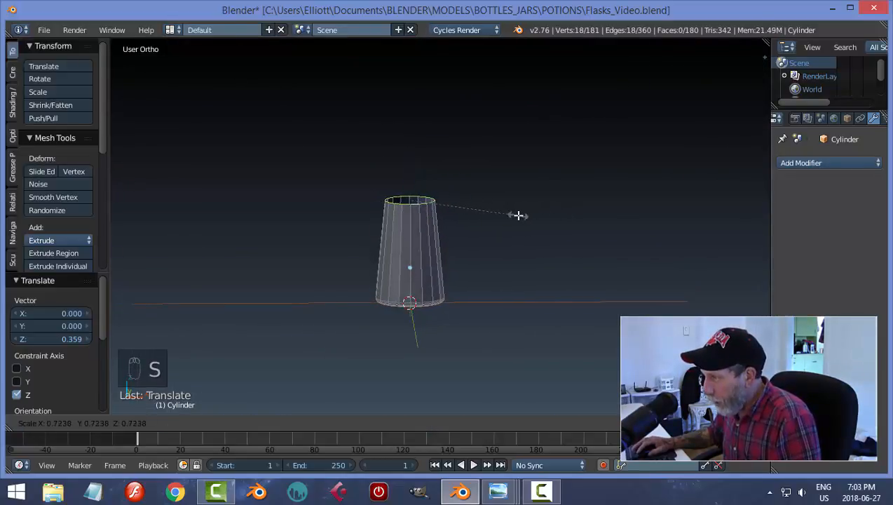
{"action": "left_click", "coordinate": [517, 215]}
{"action": "middle_click_drag", "start_coordinate": [508, 233], "coordinate": [505, 224]}
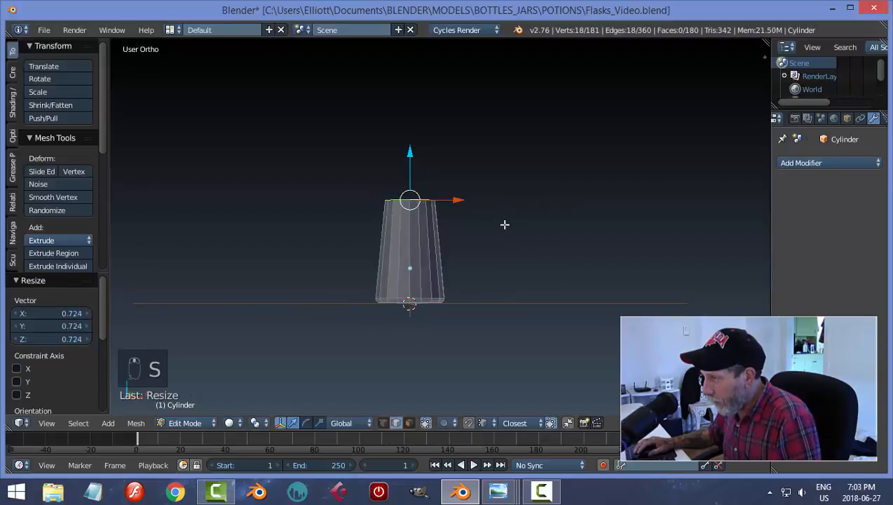
{"action": "key", "text": "s"}
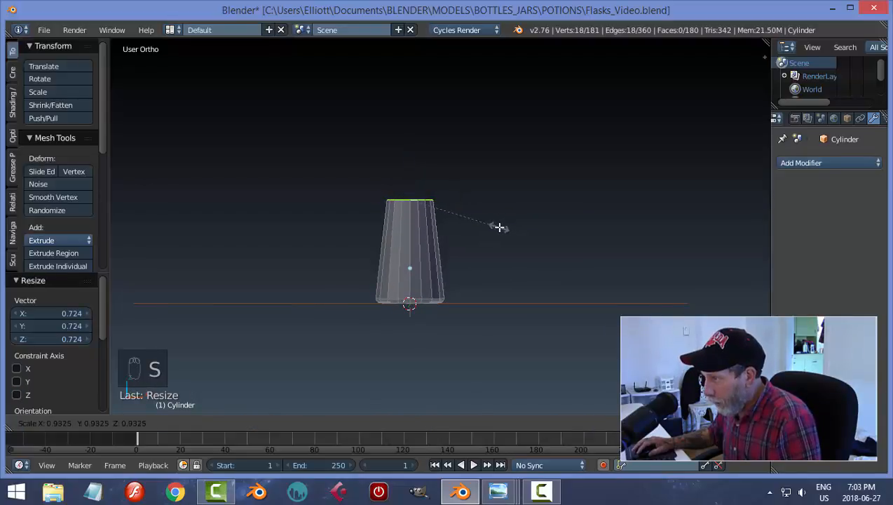
{"action": "left_click", "coordinate": [499, 226]}
{"action": "left_click_drag", "start_coordinate": [409, 152], "coordinate": [488, 234]}
Extrude the top edge loop and move it up about 1.079 along Z to form a straight neck
{"action": "key", "text": "e"}
{"action": "right_click", "coordinate": [489, 233]}
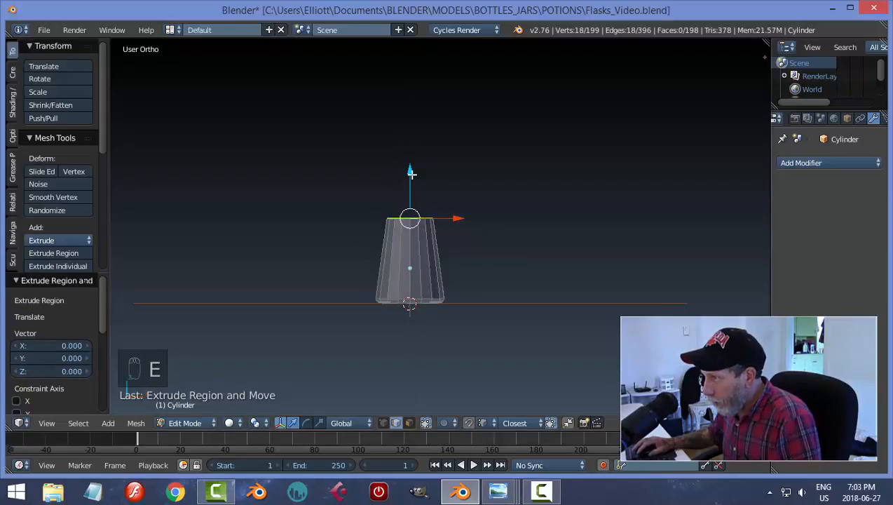
{"action": "left_click_drag", "start_coordinate": [412, 173], "coordinate": [412, 154]}
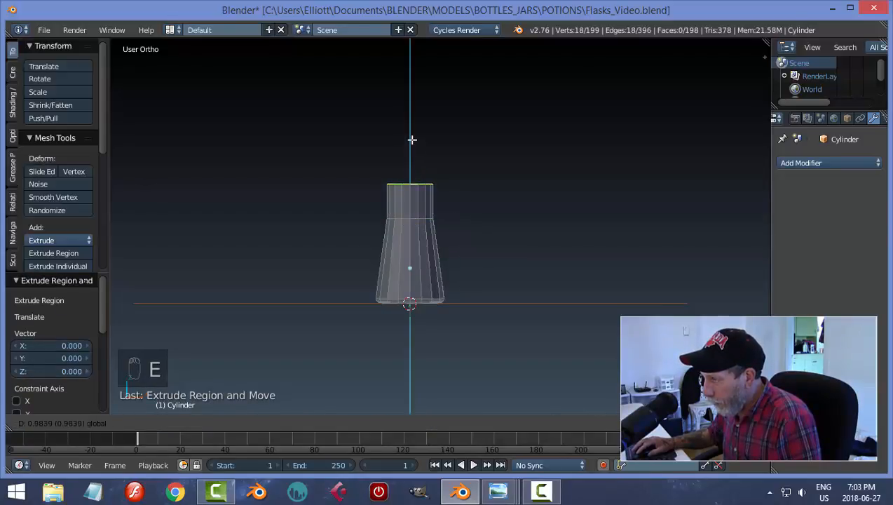
{"action": "left_click_drag", "start_coordinate": [411, 136], "coordinate": [412, 136]}
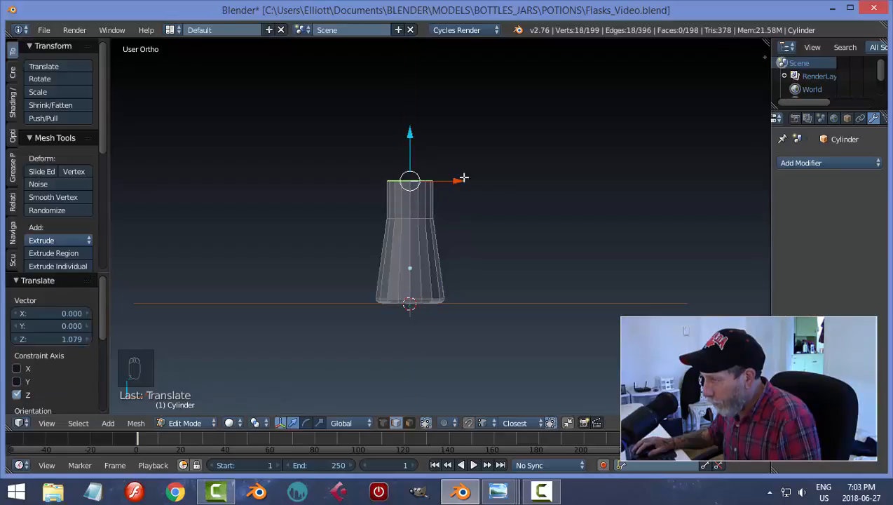
Select the neck's base and top edge loops, scale them by 0.865, and move them down 0.274 along Z
{"action": "key", "text": "a"}
{"action": "right_click", "coordinate": [416, 218], "text": "alt"}
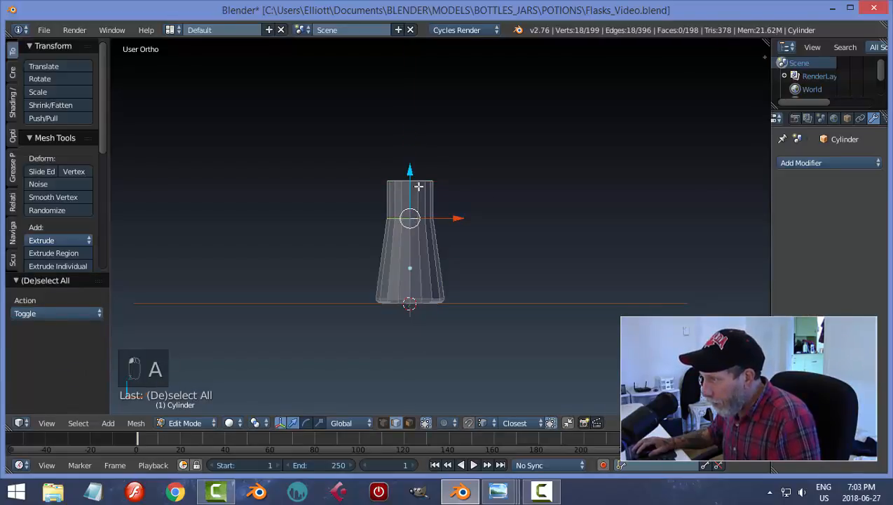
{"action": "right_click", "coordinate": [418, 180], "text": "alt+shift"}
{"action": "scroll", "coordinate": [523, 241], "scroll_direction": "up", "scroll_amount": 2}
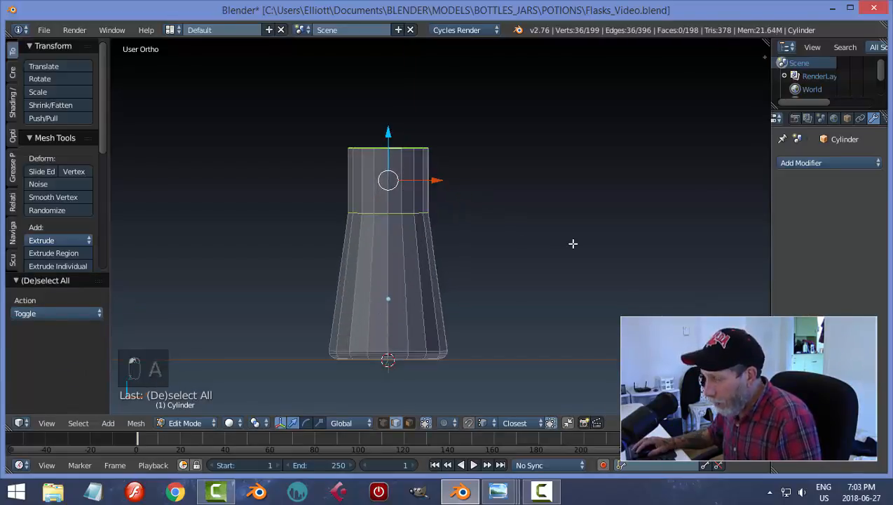
{"action": "key", "text": "s"}
{"action": "left_click", "coordinate": [540, 244]}
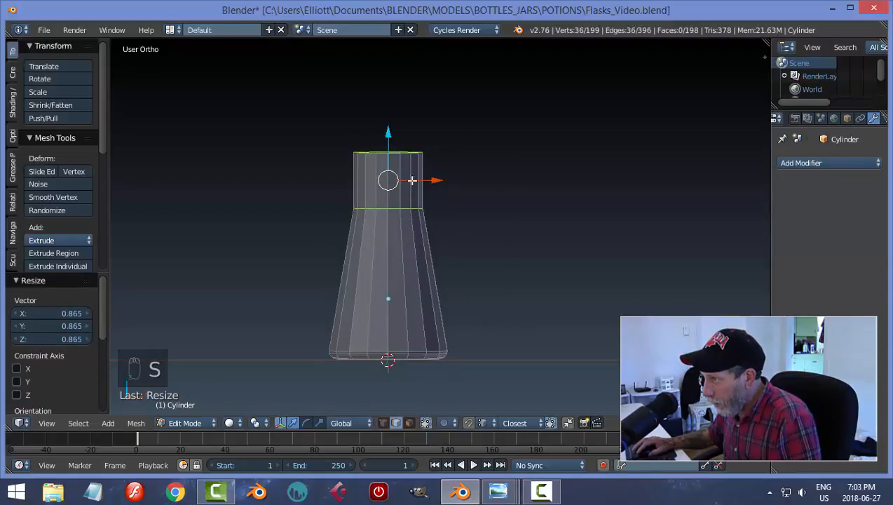
{"action": "left_click_drag", "start_coordinate": [388, 134], "coordinate": [393, 152]}
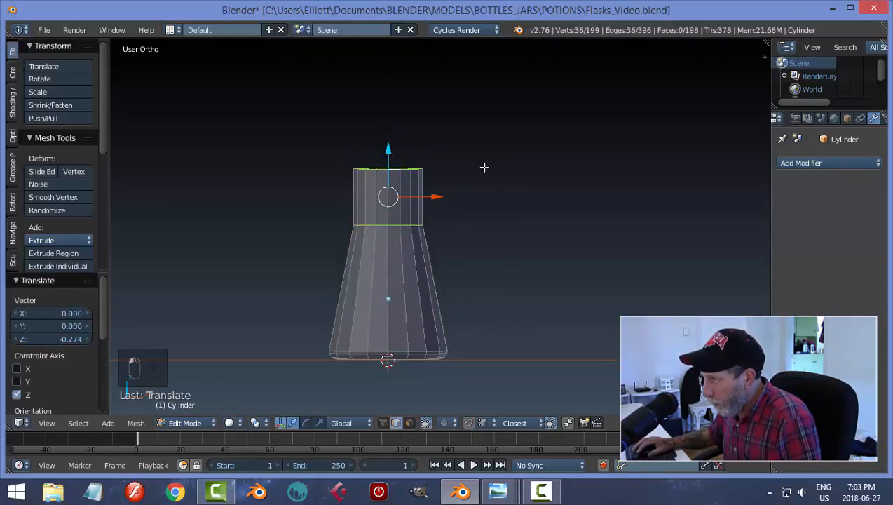
{"action": "middle_click_drag", "start_coordinate": [485, 165], "coordinate": [467, 202]}
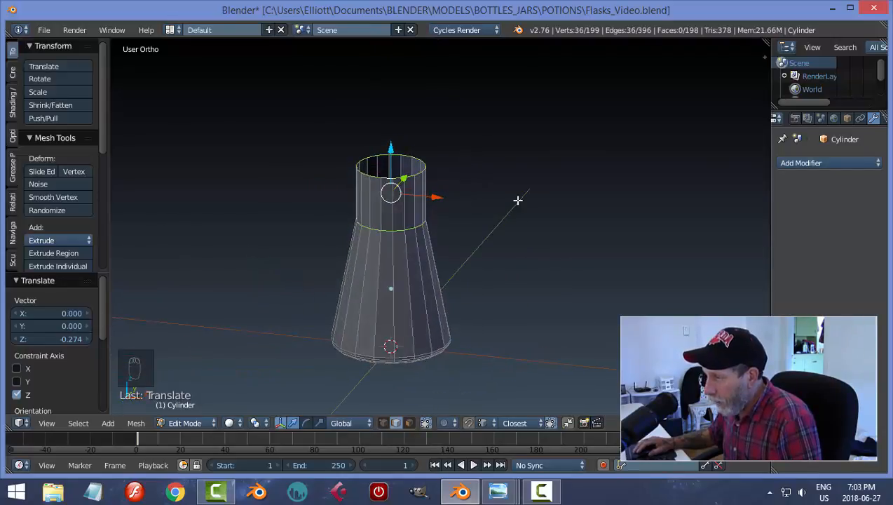
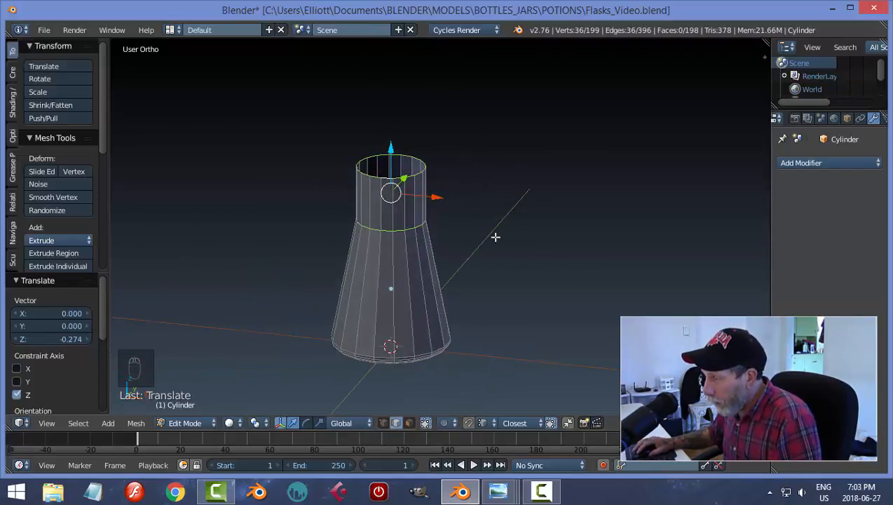
Reselect the neck's base and top edge loops, scale them by 0.823, and lower them slightly along Z
{"action": "key", "text": "a"}
{"action": "middle_click_drag", "start_coordinate": [475, 236], "coordinate": [404, 174]}
{"action": "right_click", "coordinate": [397, 172], "text": "alt"}
{"action": "mouse_move", "coordinate": [515, 203]}
{"action": "middle_mouse_down"}
{"action": "mouse_move", "coordinate": [531, 196]}
{"action": "mouse_move", "coordinate": [529, 205]}
{"action": "middle_mouse_up"}
{"action": "right_click", "coordinate": [400, 224], "text": "alt+shift"}
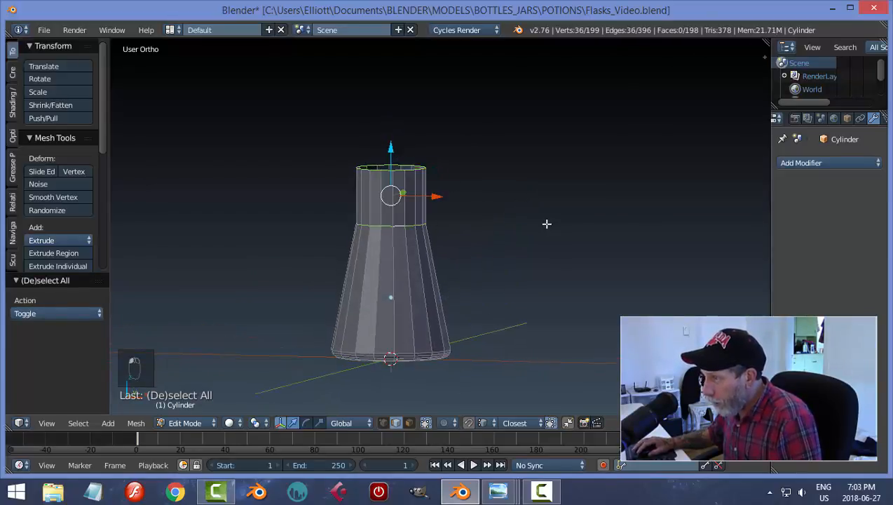
{"action": "key", "text": "s"}
{"action": "left_click", "coordinate": [515, 226]}
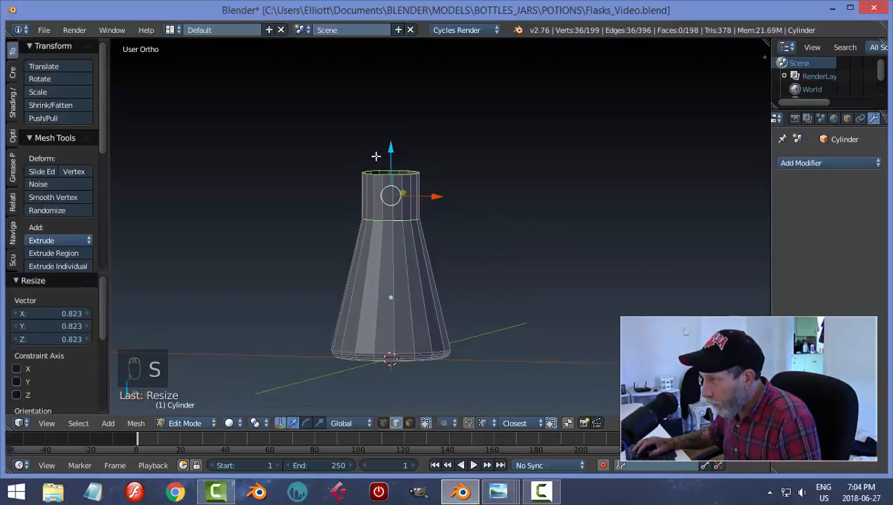
{"action": "left_click_drag", "start_coordinate": [394, 147], "coordinate": [396, 157]}
{"action": "key", "text": "a"}
Extrude the neck's top edge loop in place and scale it outward by about 1.165 to start a lip
{"action": "scroll", "coordinate": [478, 204], "scroll_direction": "up", "scroll_amount": 3}
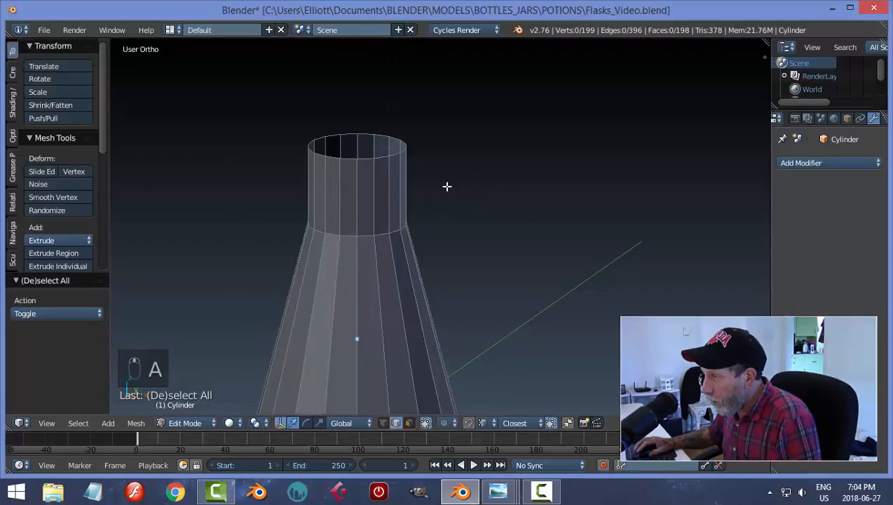
{"action": "middle_click_drag", "start_coordinate": [447, 186], "coordinate": [508, 241], "text": "shift"}
{"action": "scroll", "coordinate": [499, 237], "scroll_direction": "up", "scroll_amount": 1}
{"action": "right_click", "coordinate": [425, 188], "text": "alt"}
{"action": "key", "text": "e"}
{"action": "right_click", "coordinate": [507, 241]}
{"action": "key", "text": "s"}
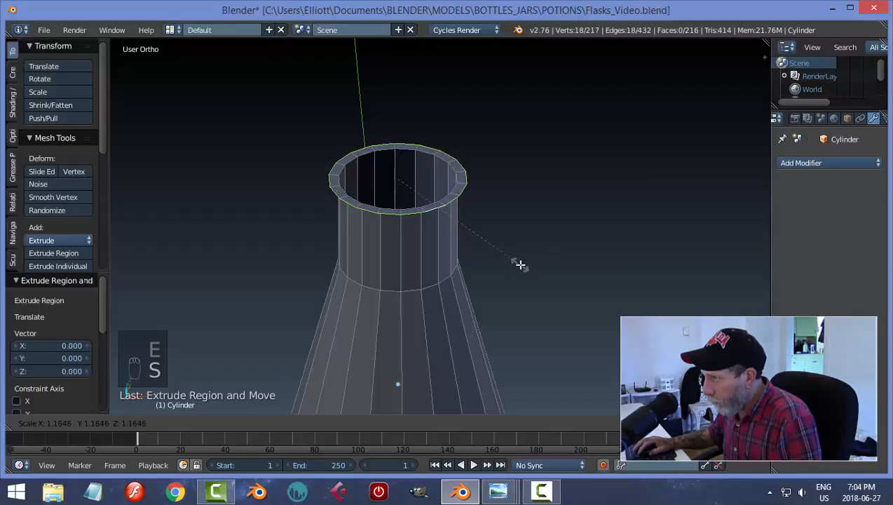
{"action": "left_click", "coordinate": [520, 264]}
Extrude the lip's outer edge loop and raise it 0.146 along Z
{"action": "middle_click_drag", "start_coordinate": [518, 263], "coordinate": [511, 236]}
{"action": "key", "text": "e"}
{"action": "right_click", "coordinate": [510, 236]}
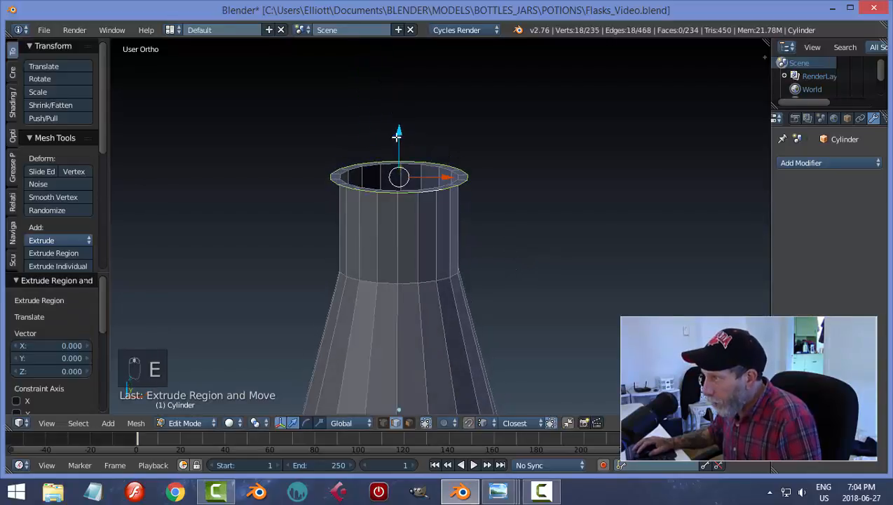
{"action": "key", "text": "g"}
{"action": "key", "text": "z"}
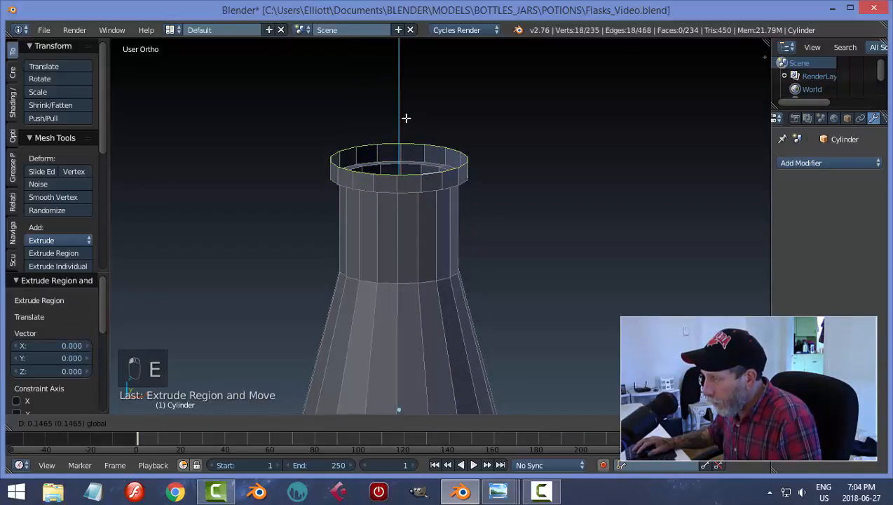
{"action": "left_click", "coordinate": [406, 118]}
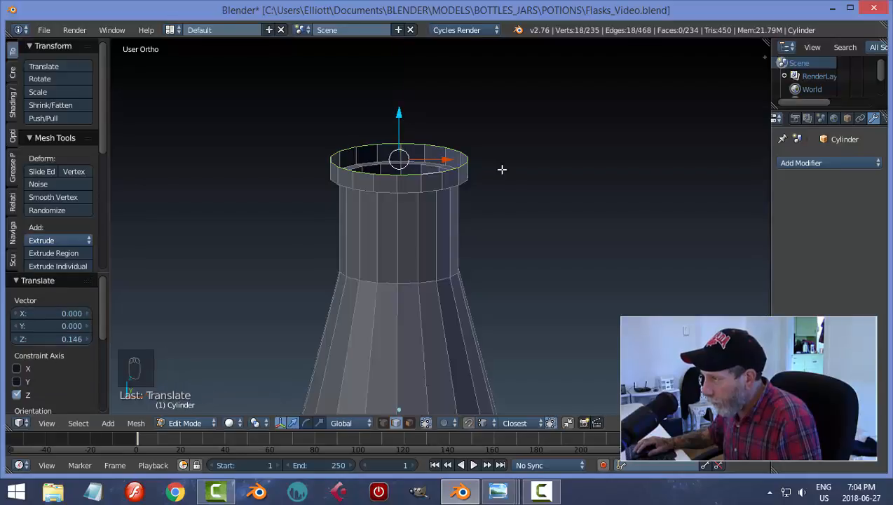
Extrude the lip's top edge loop, scale it inward by about 0.91, and return to Object Mode
{"action": "key", "text": "e"}
{"action": "right_click", "coordinate": [590, 171]}
{"action": "key", "text": "s"}
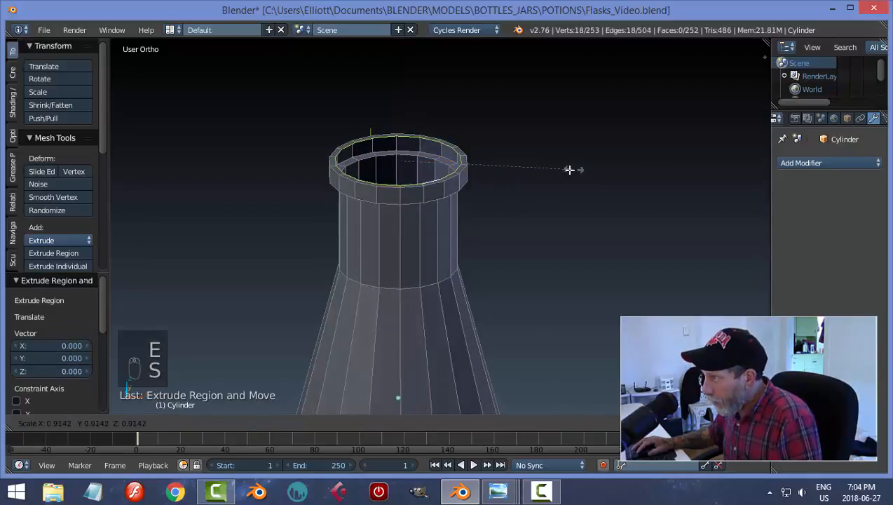
{"action": "left_click", "coordinate": [575, 193]}
{"action": "key", "text": "a"}
{"action": "key", "text": "Tab"}
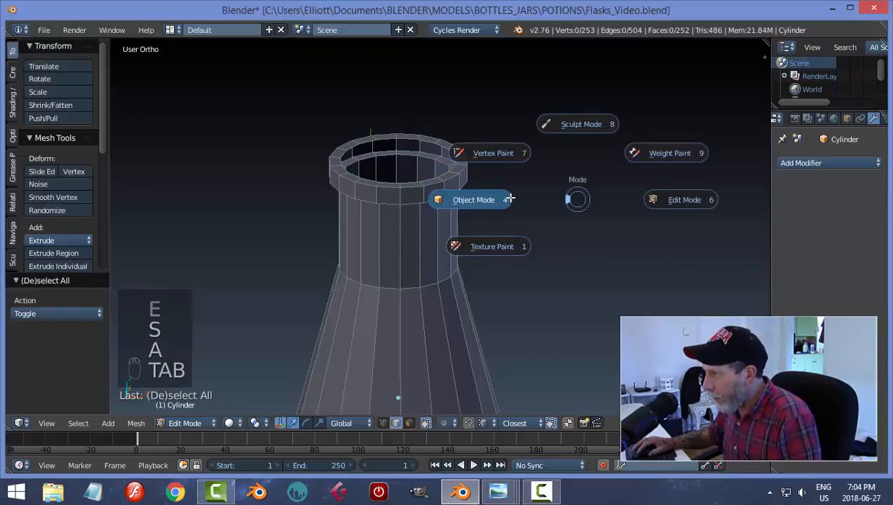
{"action": "left_click", "coordinate": [509, 199]}
Add a Solidify modifier to the flask with a thickness of 0.03 and apply it
{"action": "scroll", "coordinate": [649, 232], "scroll_direction": "down", "scroll_amount": 2}
{"action": "middle_click_drag", "start_coordinate": [581, 286], "coordinate": [577, 232]}
{"action": "scroll", "coordinate": [554, 249], "scroll_direction": "down", "scroll_amount": 2}
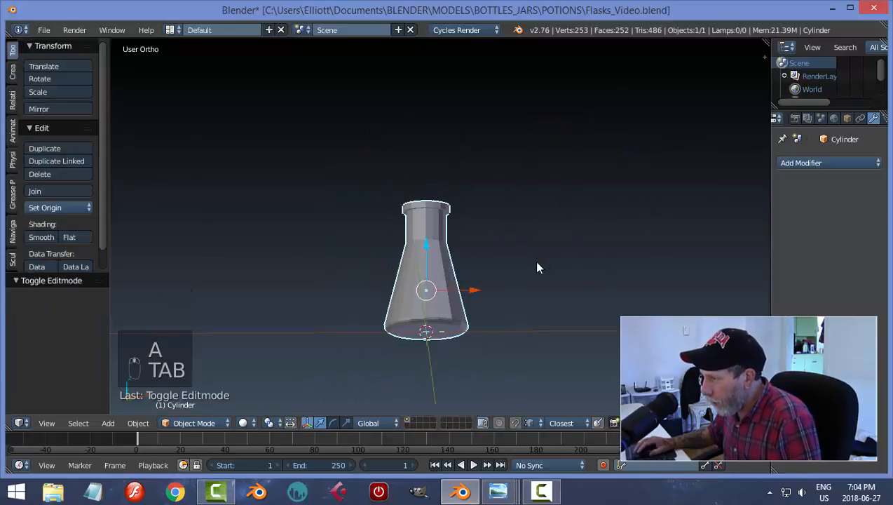
{"action": "middle_click_drag", "start_coordinate": [533, 260], "coordinate": [600, 289]}
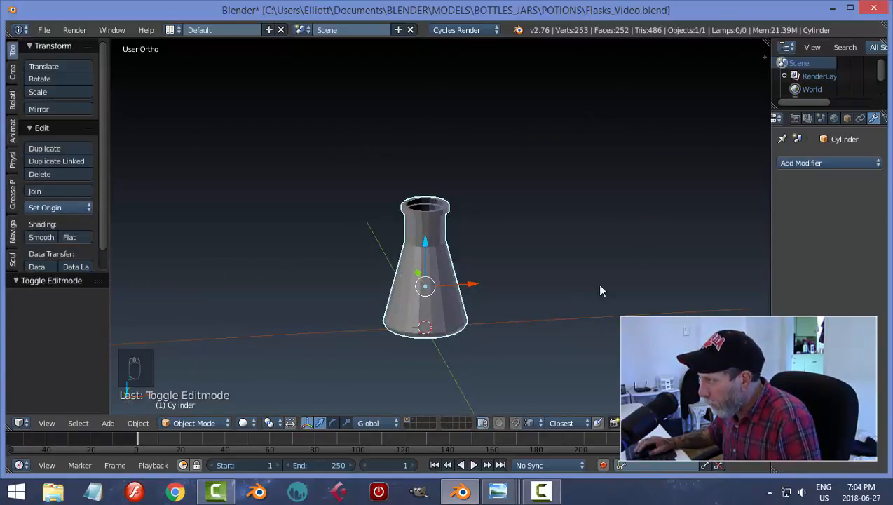
{"action": "left_click", "coordinate": [799, 163]}
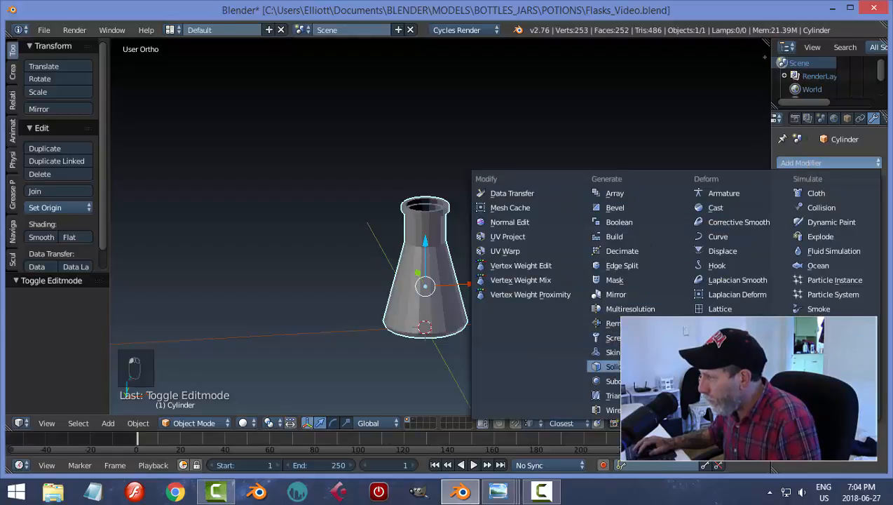
{"action": "left_click", "coordinate": [607, 366]}
{"action": "left_click", "coordinate": [817, 224]}
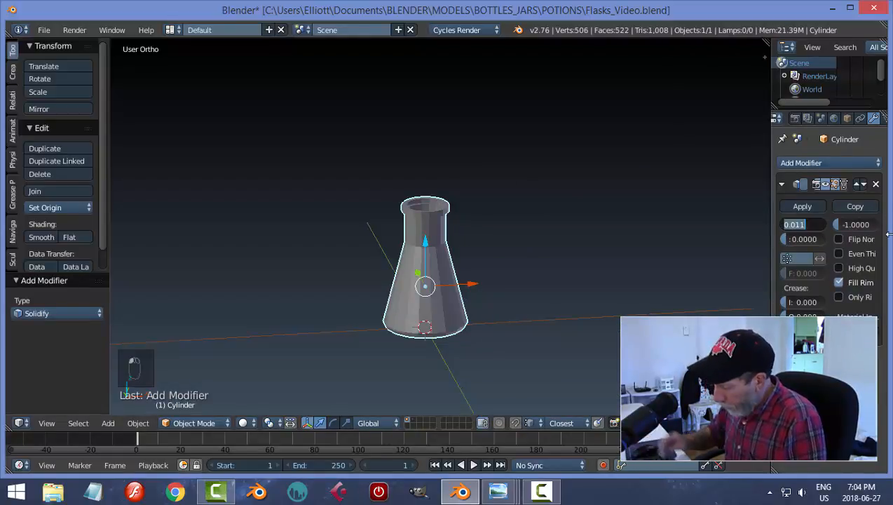
{"action": "type", "text": "0.03"}
{"action": "key", "text": "Return"}
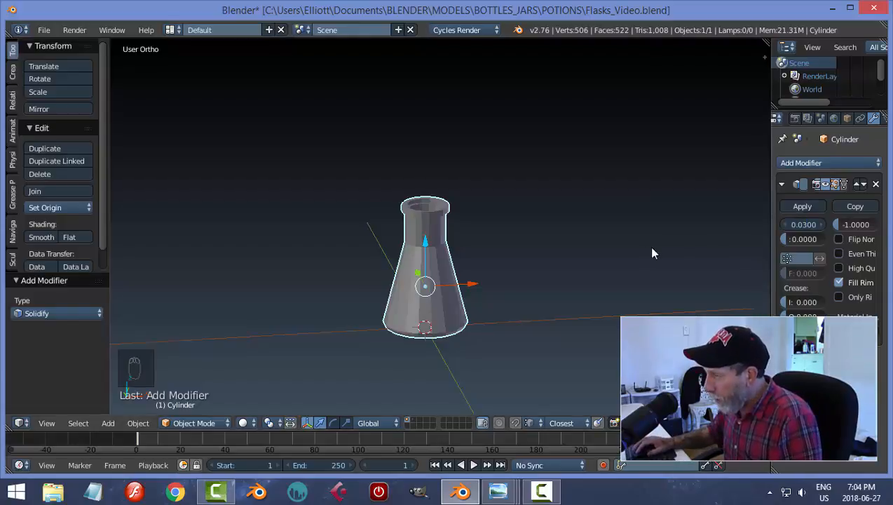
{"action": "scroll", "coordinate": [572, 254], "scroll_direction": "up", "scroll_amount": 3}
{"action": "left_click", "coordinate": [809, 207]}
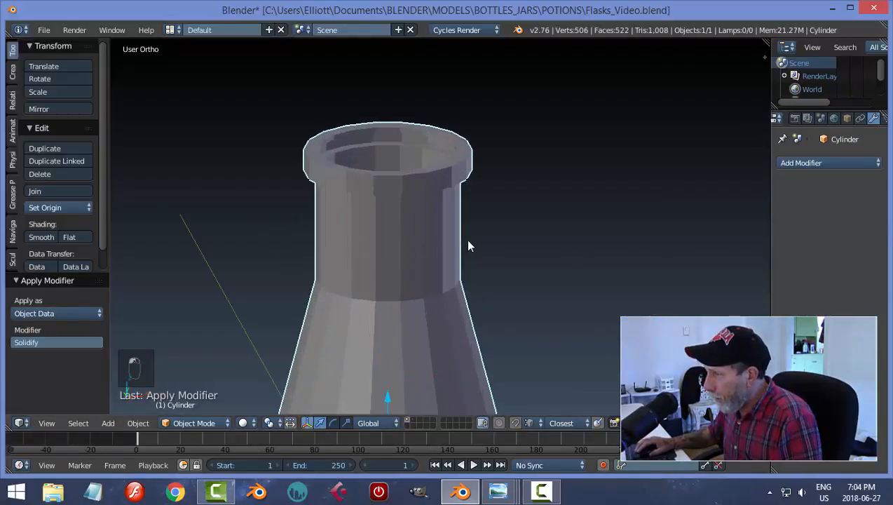
In Edit Mode with face selection, select the two horizontal face loops inside the lip's recess and delete their faces
{"action": "key", "text": "Tab"}
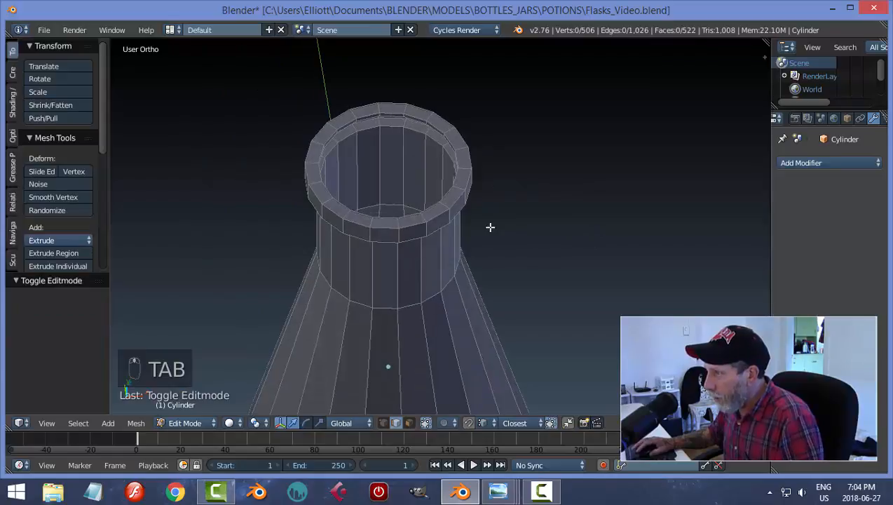
{"action": "key", "text": "ctrl+Tab"}
{"action": "left_click", "coordinate": [454, 241]}
{"action": "scroll", "coordinate": [479, 241], "scroll_direction": "up", "scroll_amount": 3}
{"action": "middle_click_drag", "start_coordinate": [479, 241], "coordinate": [428, 134]}
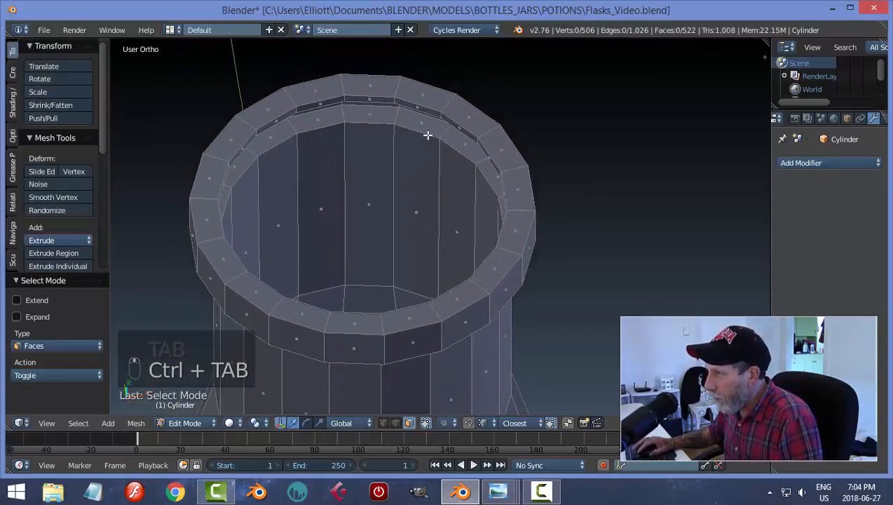
{"action": "right_click", "coordinate": [399, 116], "text": "alt"}
{"action": "middle_click_drag", "start_coordinate": [602, 275], "coordinate": [598, 237]}
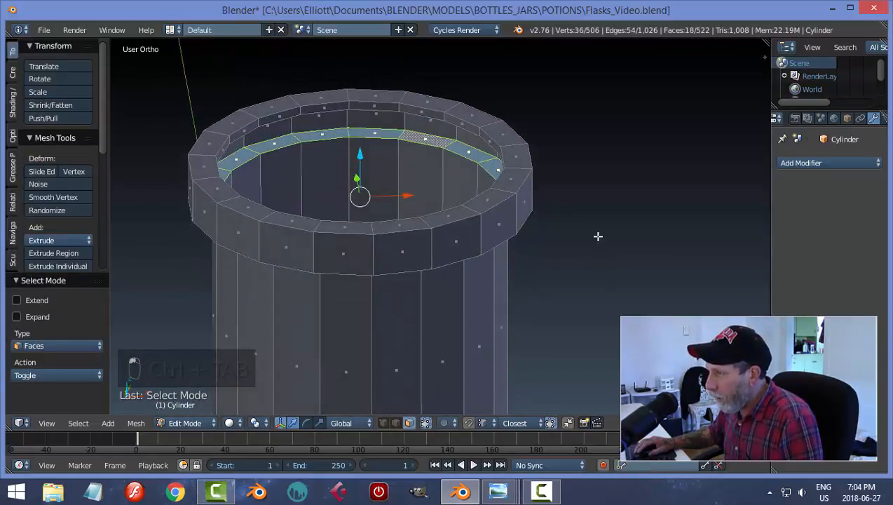
{"action": "right_click", "coordinate": [397, 106], "text": "alt+shift"}
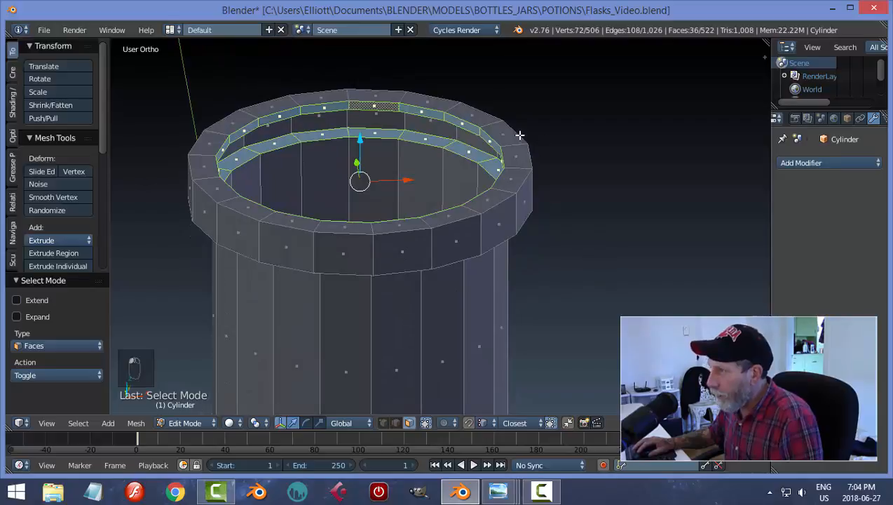
{"action": "key", "text": "x"}
{"action": "left_click", "coordinate": [561, 183]}
Select the neck's inner top edge loop, enable snapping, and raise the loop 0.124 along Z to the lip's inner edge
{"action": "key", "text": "ctrl+Tab"}
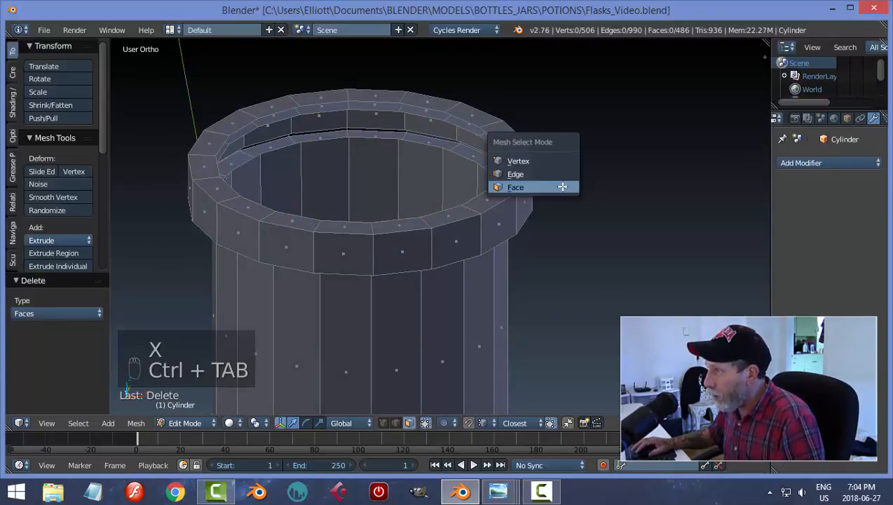
{"action": "left_click", "coordinate": [526, 174]}
{"action": "right_click", "coordinate": [425, 144], "text": "alt"}
{"action": "middle_click_drag", "start_coordinate": [424, 144], "coordinate": [402, 189]}
{"action": "scroll", "coordinate": [493, 263], "scroll_direction": "down", "scroll_amount": 1}
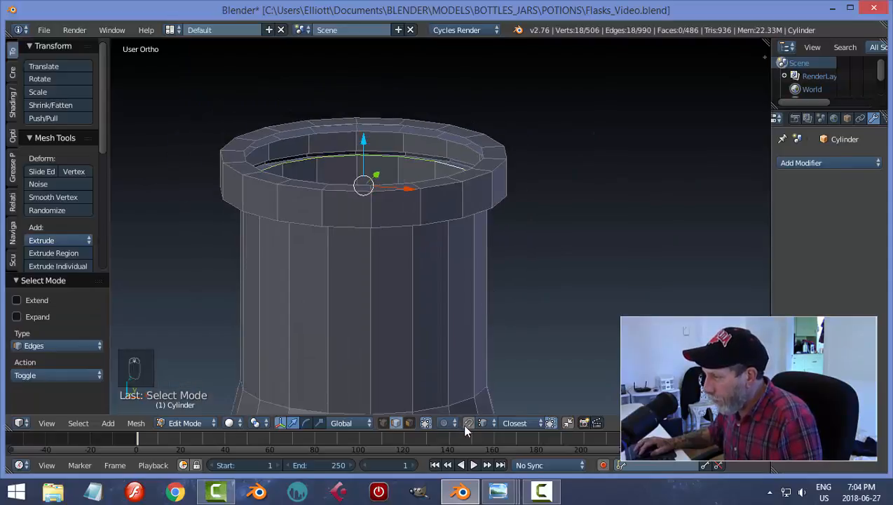
{"action": "left_click", "coordinate": [488, 425]}
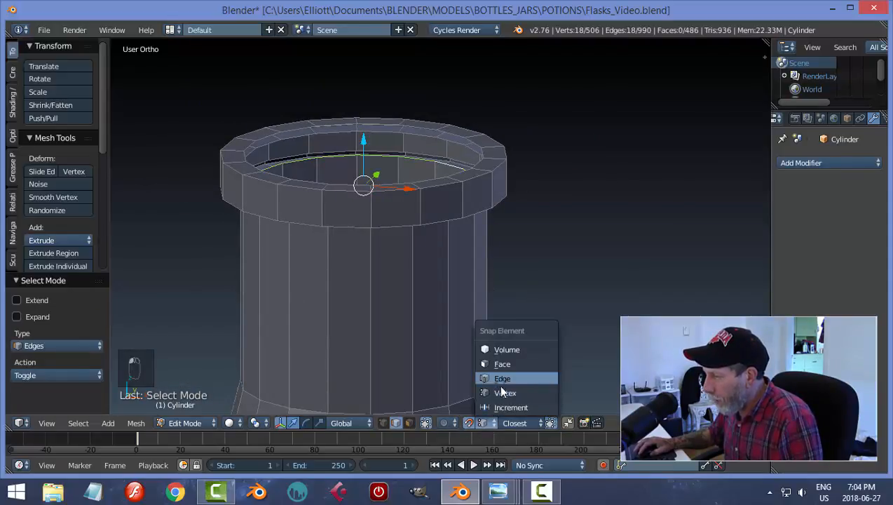
{"action": "key", "text": "ctrl+Tab"}
{"action": "left_click", "coordinate": [527, 239]}
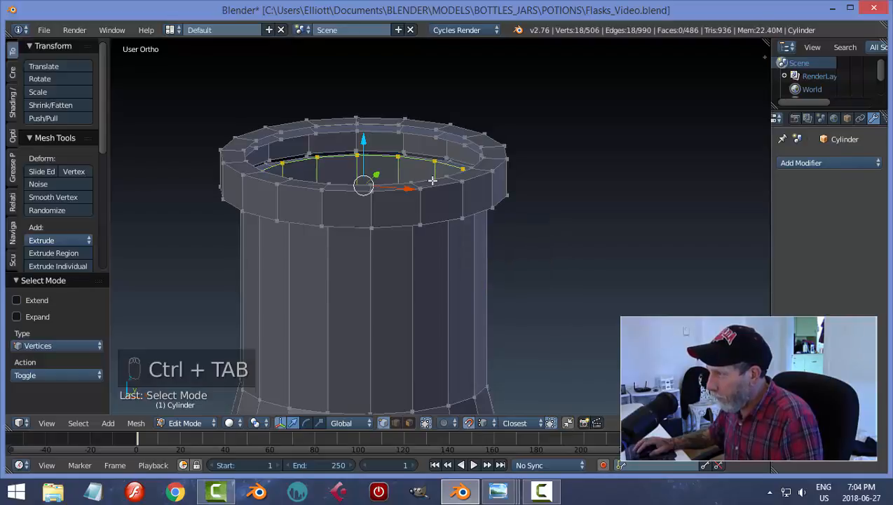
{"action": "left_click", "coordinate": [359, 124]}
Add the lip's inner top edge loop to the selection and bridge the two edge loops
{"action": "middle_click_drag", "start_coordinate": [610, 155], "coordinate": [598, 206]}
{"action": "scroll", "coordinate": [544, 186], "scroll_direction": "up", "scroll_amount": 2}
{"action": "scroll", "coordinate": [545, 187], "scroll_direction": "up", "scroll_amount": 1}
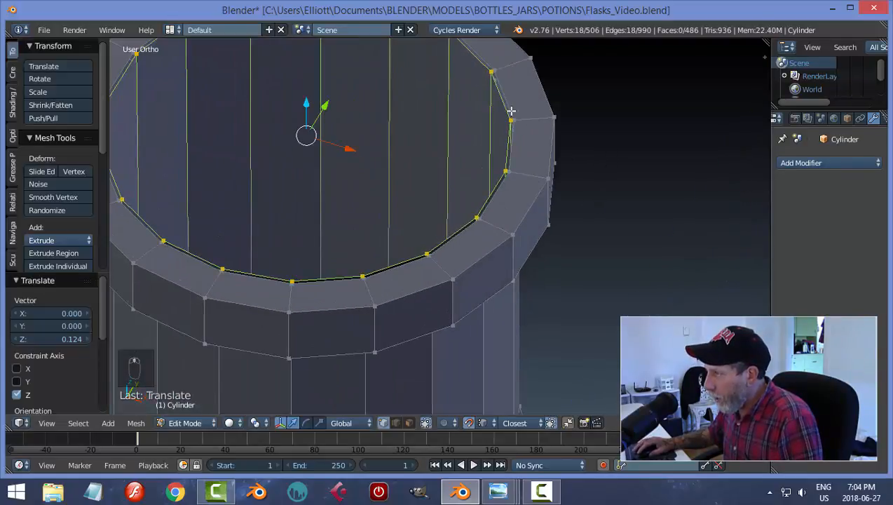
{"action": "right_click", "coordinate": [509, 100], "text": "alt+shift"}
{"action": "key", "text": "ctrl+e"}
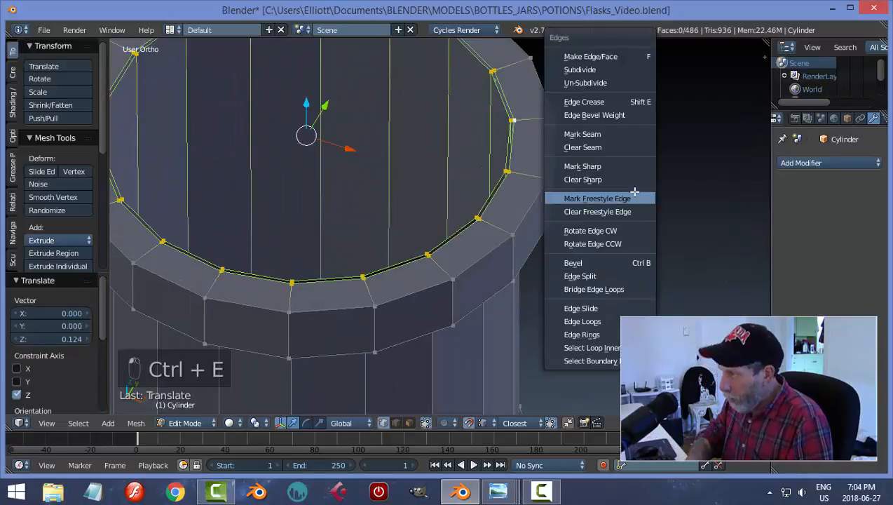
{"action": "left_click", "coordinate": [620, 289]}
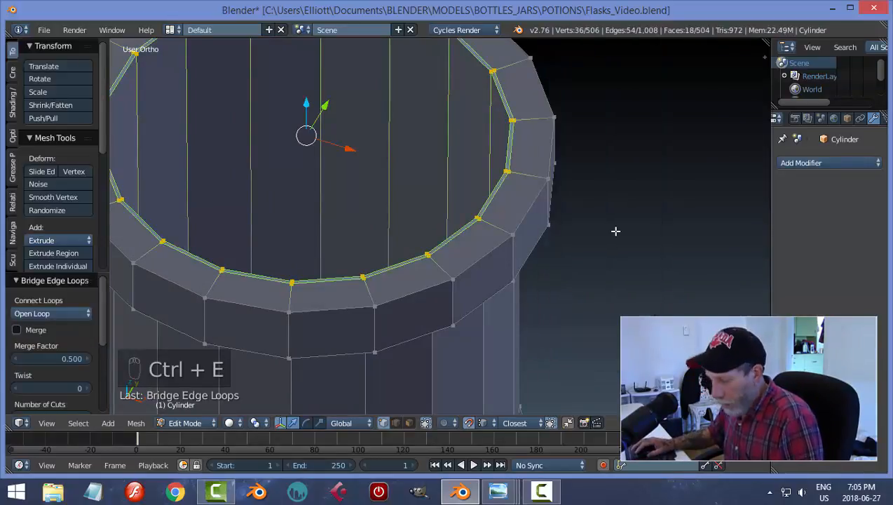
Deselect the mesh, return to Object Mode, and save the file
{"action": "key", "text": "a"}
{"action": "key", "text": "Tab"}
{"action": "left_click", "coordinate": [513, 239]}
{"action": "scroll", "coordinate": [633, 235], "scroll_direction": "down", "scroll_amount": 8}
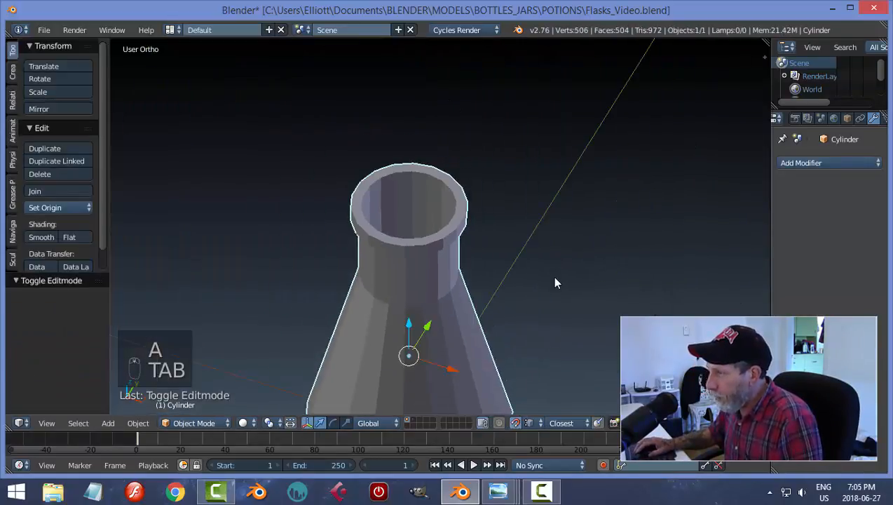
{"action": "middle_click_drag", "start_coordinate": [554, 277], "coordinate": [510, 275]}
{"action": "key", "text": "ctrl+s"}
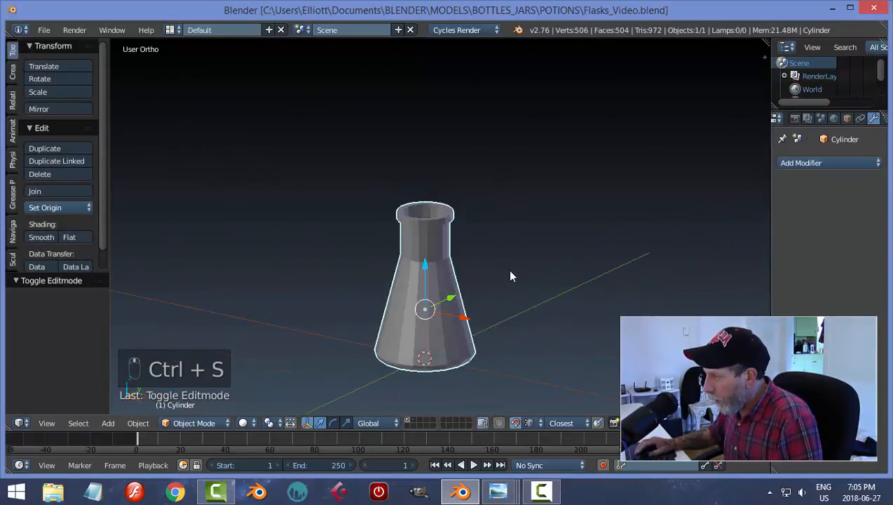
Add a Subdivision Surface modifier with 2 view subdivisions and apply smooth shading to the flask
{"action": "left_click", "coordinate": [799, 162]}
{"action": "left_click", "coordinate": [609, 381]}
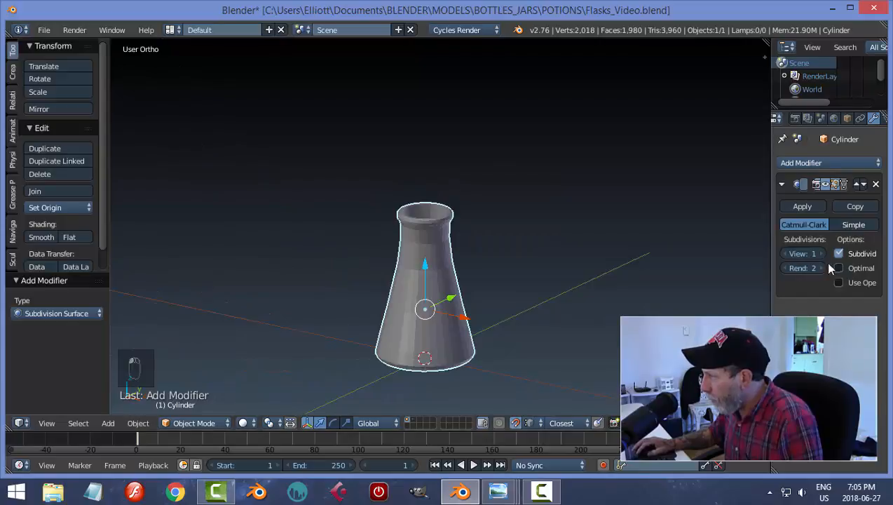
{"action": "left_click", "coordinate": [820, 253]}
{"action": "left_click", "coordinate": [41, 237]}
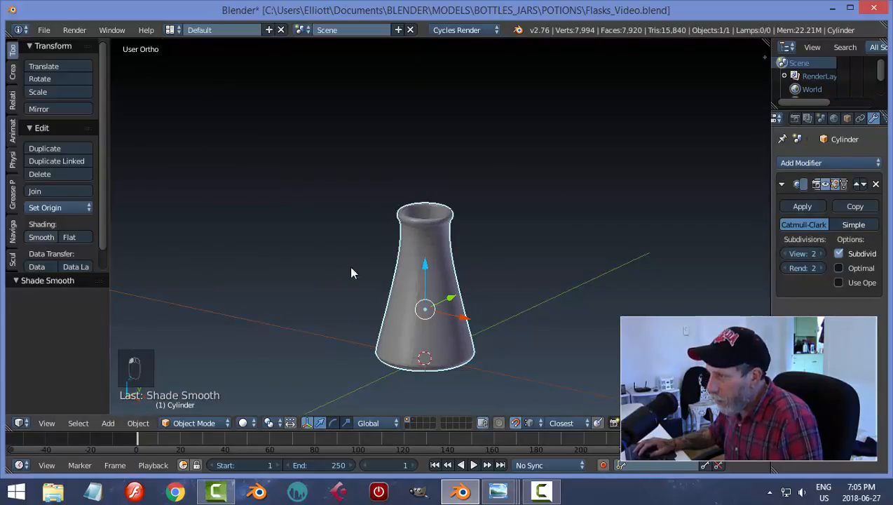
Enter Edit Mode on the flask and turn off the Subdivision Surface modifier's viewport display
{"action": "scroll", "coordinate": [529, 286], "scroll_direction": "up", "scroll_amount": 2}
{"action": "middle_click_drag", "start_coordinate": [529, 285], "coordinate": [450, 259]}
{"action": "key", "text": "Tab"}
{"action": "left_click", "coordinate": [540, 254]}
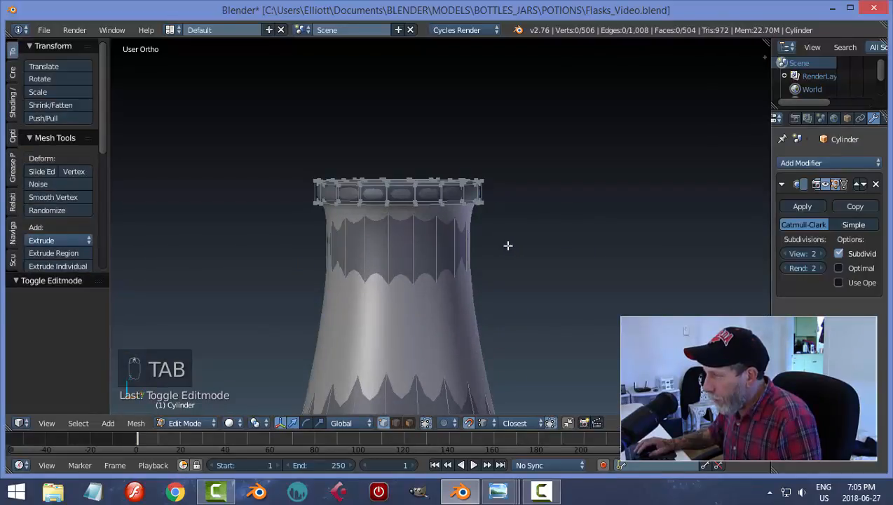
{"action": "scroll", "coordinate": [507, 267], "scroll_direction": "up", "scroll_amount": 4}
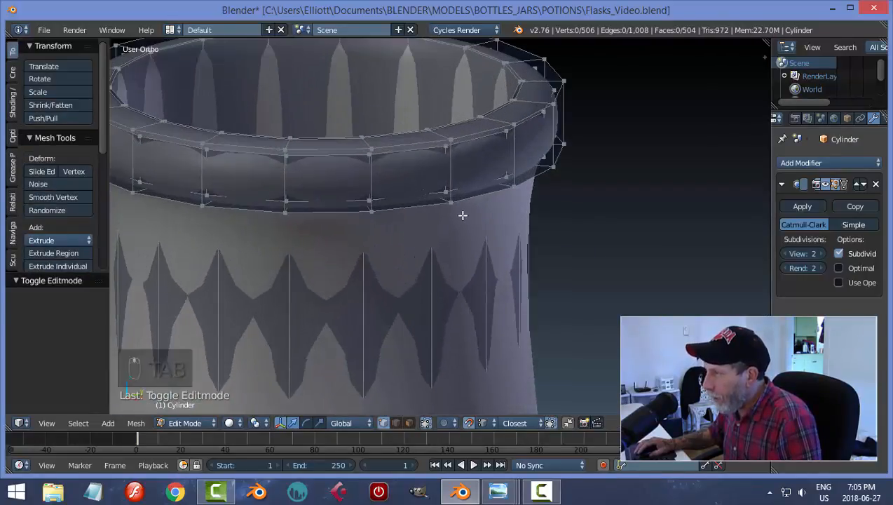
{"action": "middle_click_drag", "start_coordinate": [462, 215], "coordinate": [509, 227]}
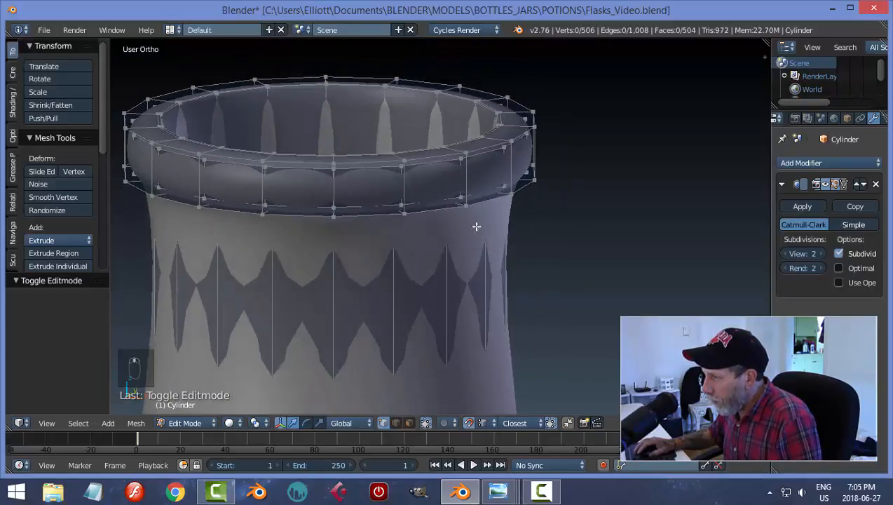
{"action": "right_click", "coordinate": [429, 164], "text": "alt"}
{"action": "key", "text": "a"}
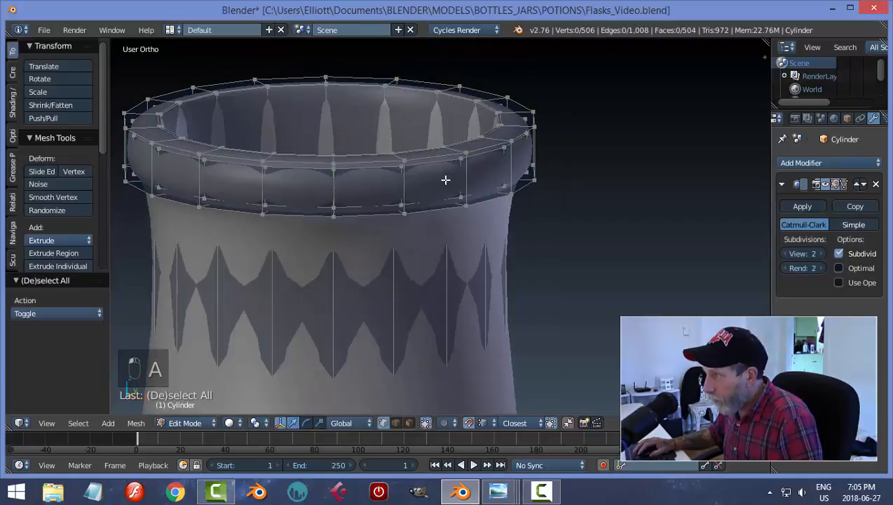
{"action": "left_click", "coordinate": [825, 184]}
{"action": "middle_click_drag", "start_coordinate": [571, 205], "coordinate": [580, 224]}
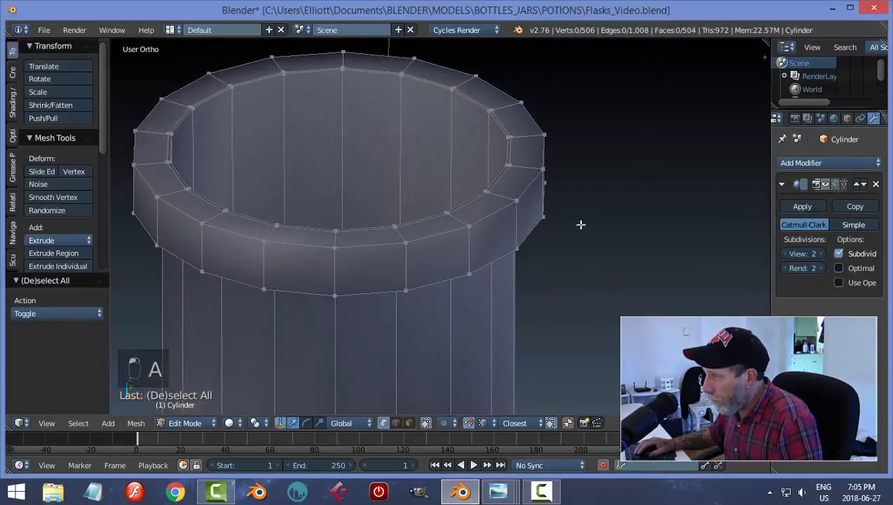
Clear the mesh selection and switch to edge select mode
{"action": "right_click", "coordinate": [522, 227], "text": "alt"}
{"action": "key", "text": "a"}
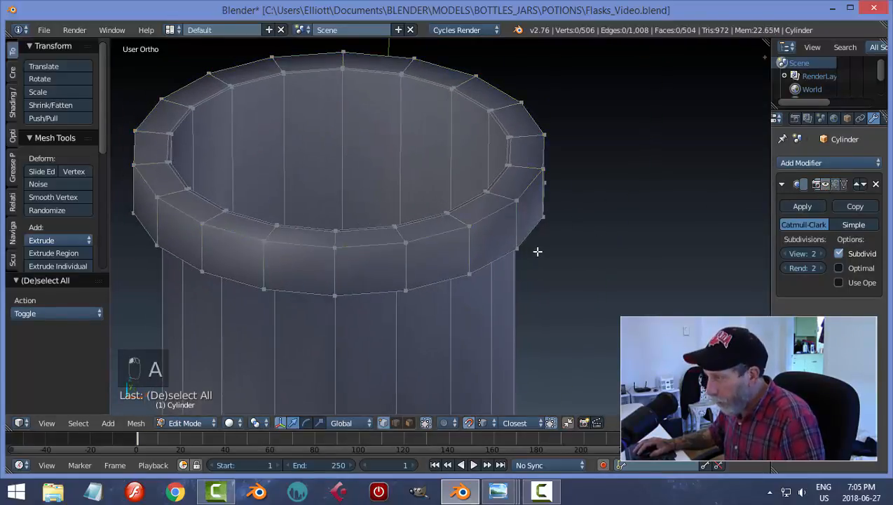
{"action": "key", "text": "ctrl+Tab"}
{"action": "left_click", "coordinate": [515, 265]}
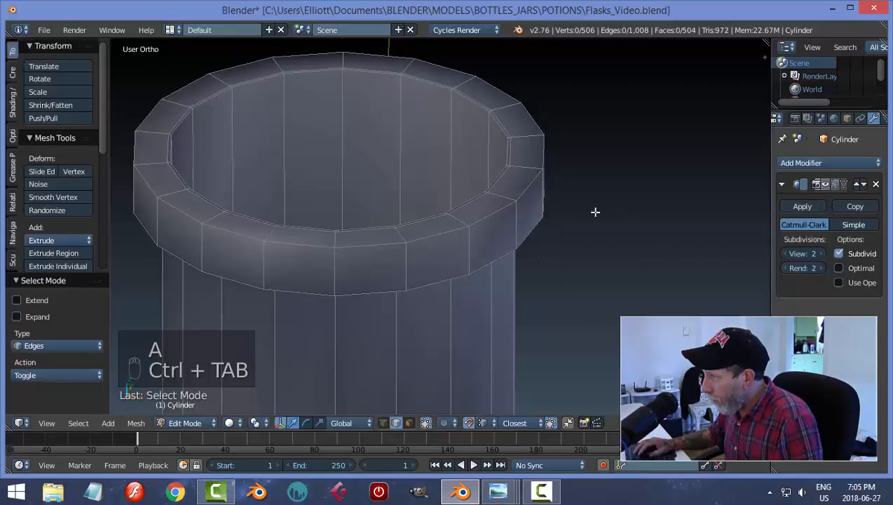
{"action": "right_click", "coordinate": [502, 211], "text": "alt"}
{"action": "right_click", "coordinate": [538, 251], "text": "alt+shift"}
{"action": "middle_click_drag", "start_coordinate": [539, 251], "coordinate": [572, 162]}
{"action": "key", "text": "a"}
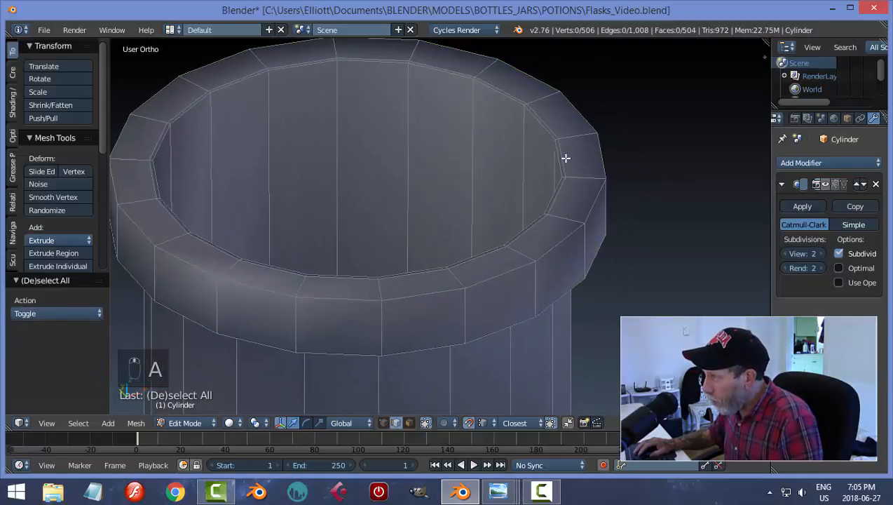
{"action": "right_click", "coordinate": [565, 158], "text": "alt"}
{"action": "scroll", "coordinate": [654, 210], "scroll_direction": "down", "scroll_amount": 4}
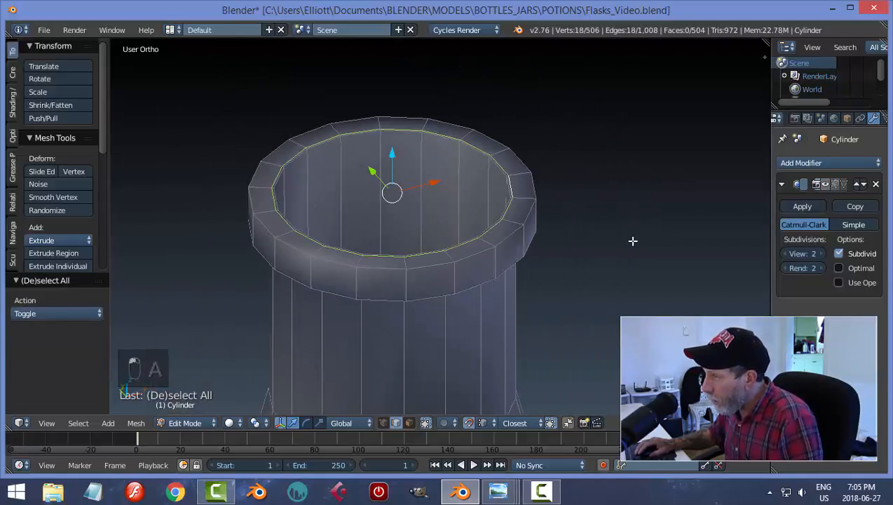
{"action": "mouse_move", "coordinate": [631, 239]}
{"action": "middle_mouse_down"}
{"action": "mouse_move", "coordinate": [622, 210]}
{"action": "mouse_move", "coordinate": [631, 237]}
{"action": "middle_mouse_up"}
{"action": "scroll", "coordinate": [558, 217], "scroll_direction": "up", "scroll_amount": 4}
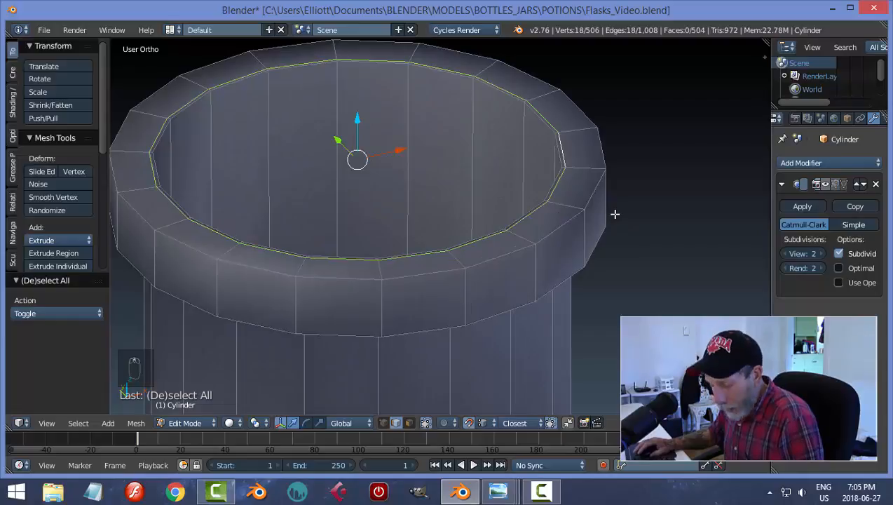
{"action": "key", "text": "a"}
Try to bevel the lip's outer top edge loop and clear the selection
{"action": "right_click", "coordinate": [592, 195], "text": "alt"}
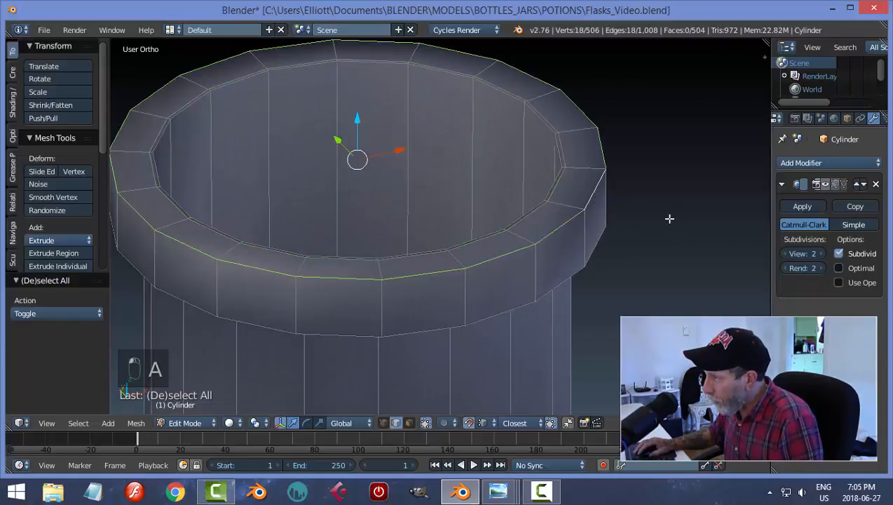
{"action": "middle_click_drag", "start_coordinate": [669, 219], "coordinate": [663, 201]}
{"action": "key", "text": "ctrl+b"}
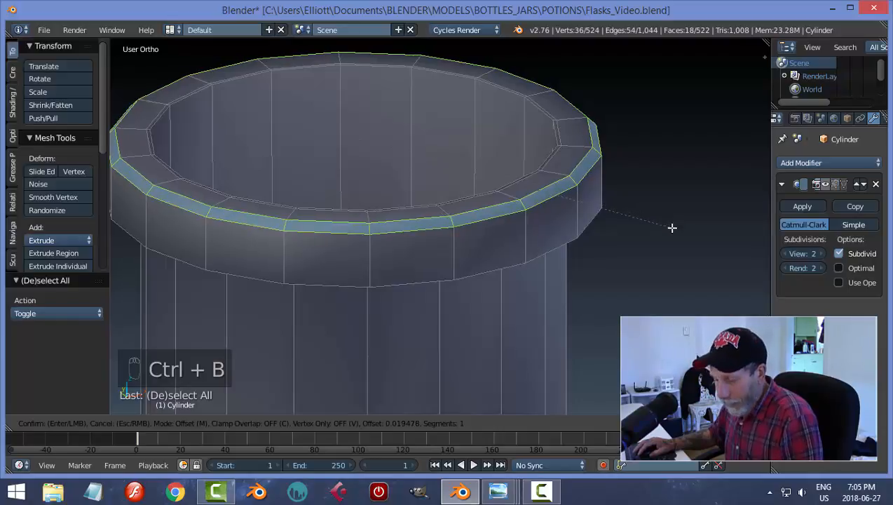
{"action": "right_click", "coordinate": [671, 227]}
{"action": "middle_click_drag", "start_coordinate": [671, 227], "coordinate": [624, 256]}
{"action": "key", "text": "a"}
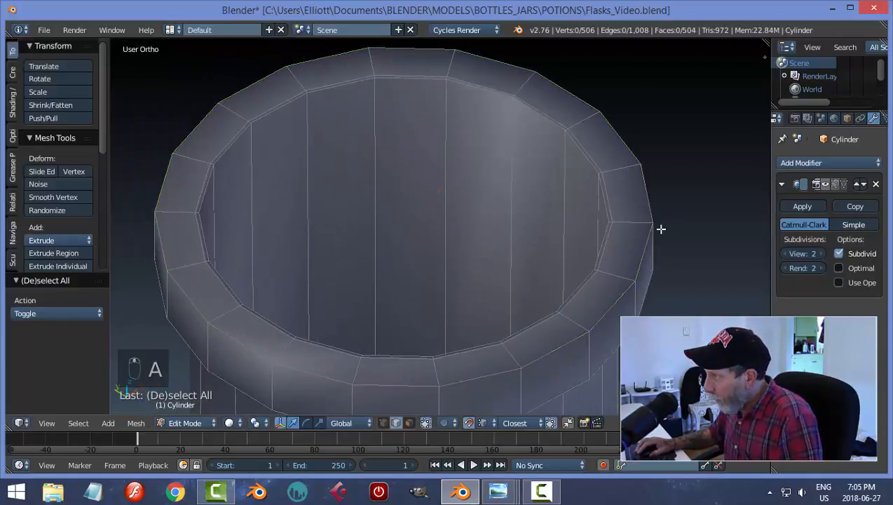
Try to bevel the edge loop around the inside of the flask's mouth
{"action": "scroll", "coordinate": [661, 229], "scroll_direction": "up", "scroll_amount": 2}
{"action": "middle_click_drag", "start_coordinate": [694, 211], "coordinate": [523, 179], "text": "shift"}
{"action": "right_click", "coordinate": [506, 112], "text": "alt"}
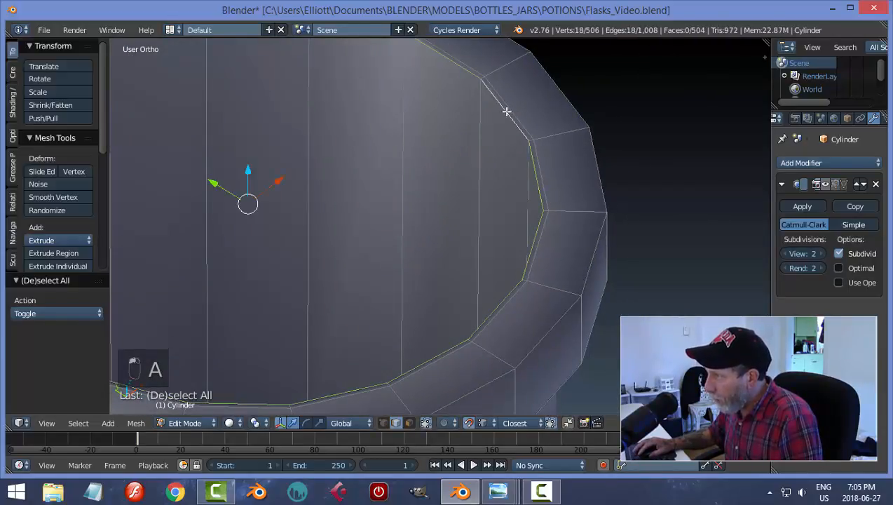
{"action": "middle_click_drag", "start_coordinate": [572, 258], "coordinate": [556, 227]}
{"action": "scroll", "coordinate": [553, 224], "scroll_direction": "down", "scroll_amount": 2}
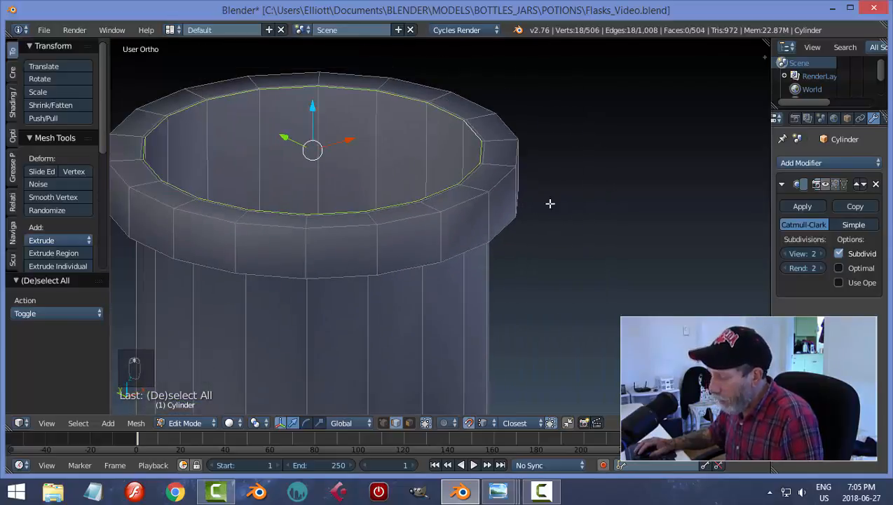
{"action": "key", "text": "ctrl+b"}
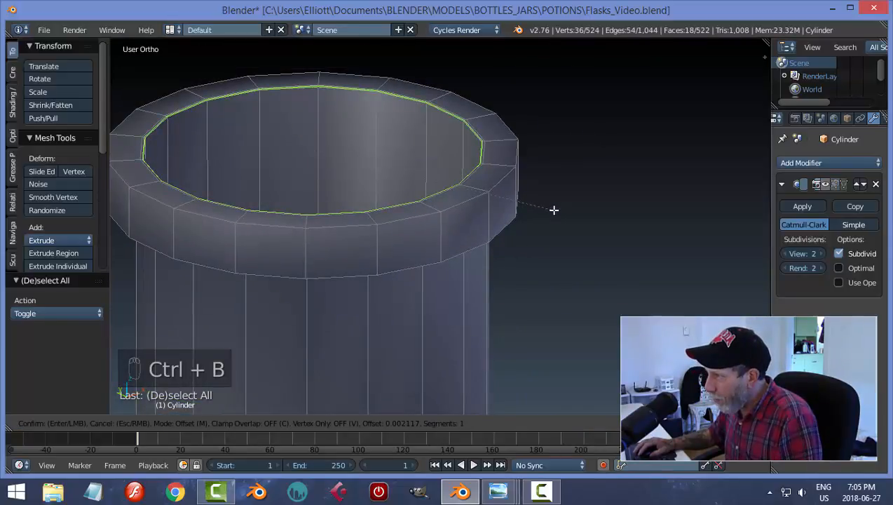
{"action": "key", "text": "Escape"}
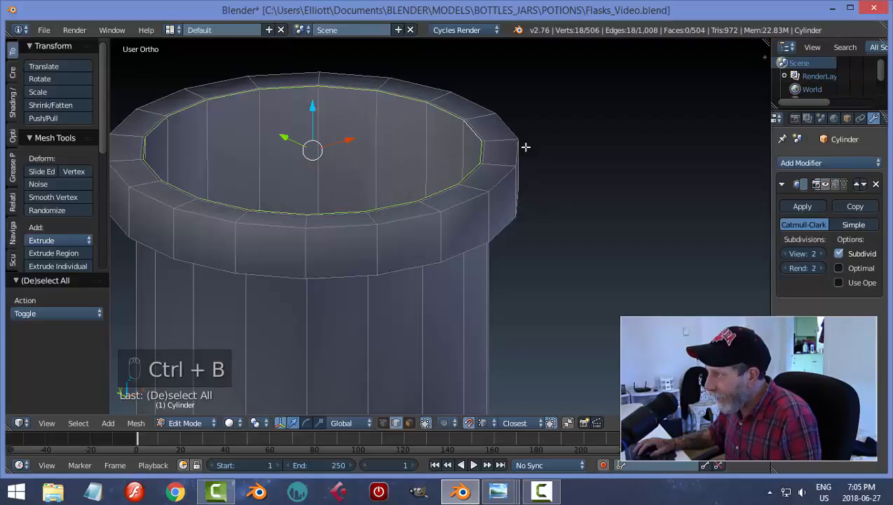
Scale the inner edge loop on the lip's top face outward by about 1.11 and deselect it
{"action": "key", "text": "a"}
{"action": "right_click", "coordinate": [476, 129], "text": "alt"}
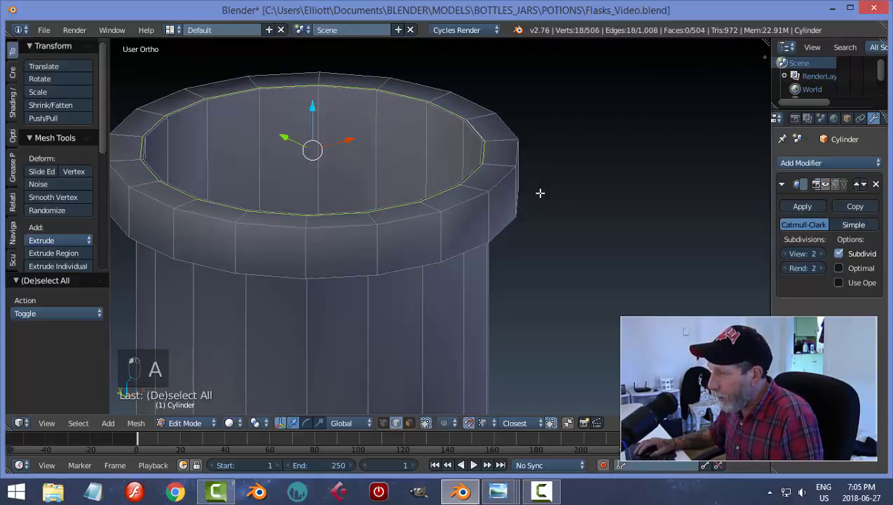
{"action": "scroll", "coordinate": [536, 195], "scroll_direction": "down", "scroll_amount": 1}
{"action": "middle_click_drag", "start_coordinate": [553, 234], "coordinate": [545, 218]}
{"action": "key", "text": "s"}
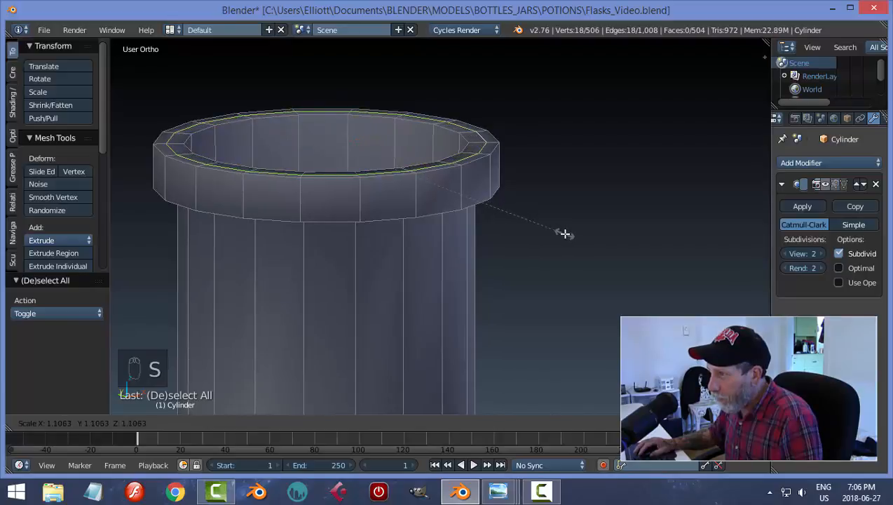
{"action": "left_click", "coordinate": [565, 234]}
{"action": "key", "text": "a"}
{"action": "mouse_move", "coordinate": [586, 195]}
{"action": "middle_mouse_down"}
{"action": "mouse_move", "coordinate": [605, 245]}
{"action": "mouse_move", "coordinate": [590, 194]}
{"action": "middle_mouse_up"}
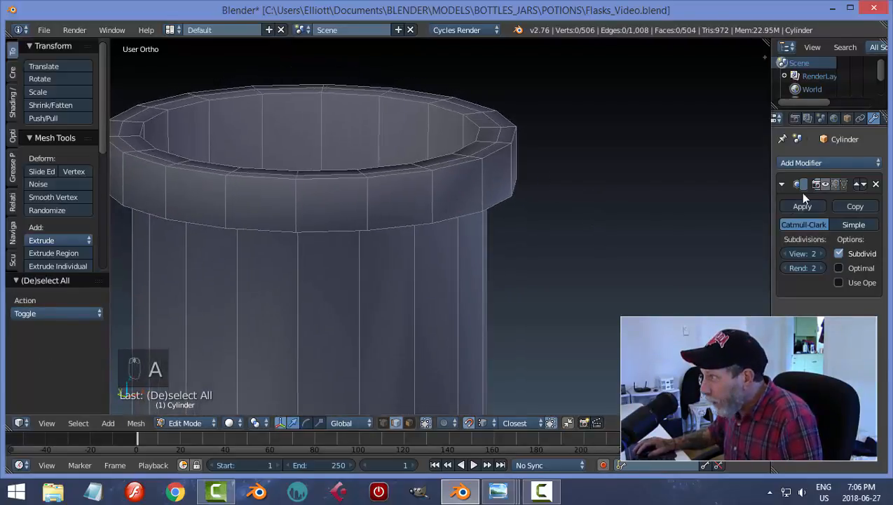
Preview the subdivided lip in Object Mode and hide the Subdivision Surface modifier in the viewport again
{"action": "left_click", "coordinate": [824, 184]}
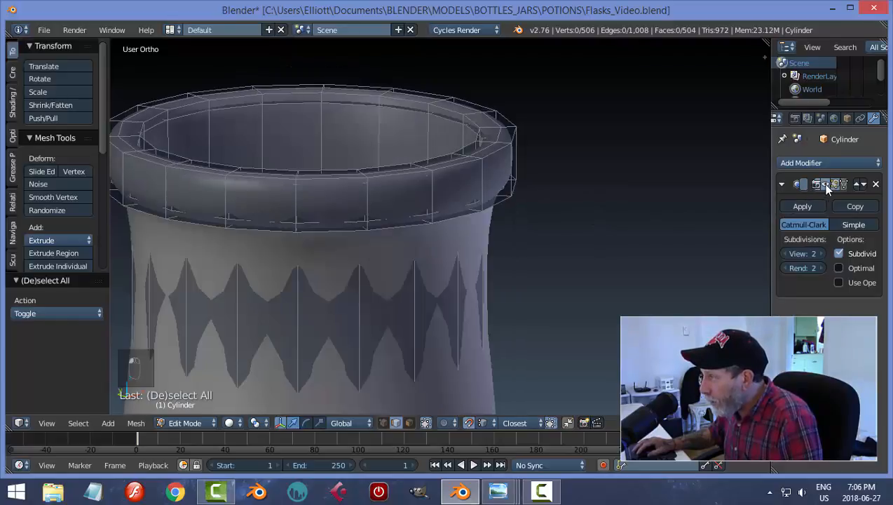
{"action": "key", "text": "Tab"}
{"action": "middle_click_drag", "start_coordinate": [579, 195], "coordinate": [623, 198]}
{"action": "left_click", "coordinate": [825, 185]}
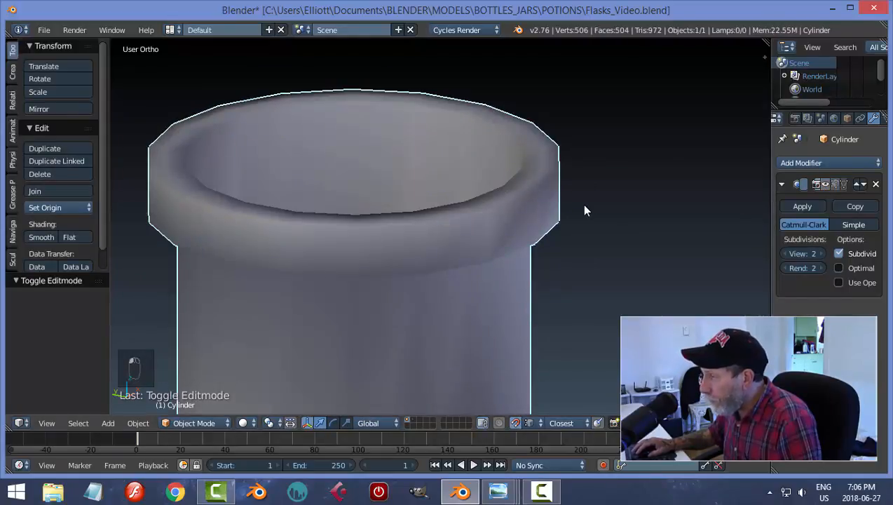
Bevel the innermost edge loop of the flask's mouth with multiple segments and clear the selection
{"action": "key", "text": "Tab"}
{"action": "right_click", "coordinate": [525, 123], "text": "alt"}
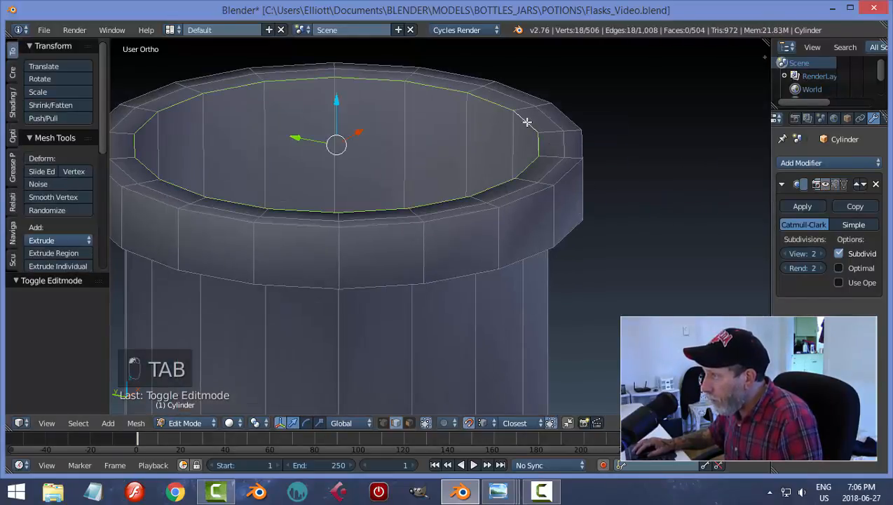
{"action": "middle_click_drag", "start_coordinate": [610, 272], "coordinate": [610, 271]}
{"action": "key", "text": "ctrl+b"}
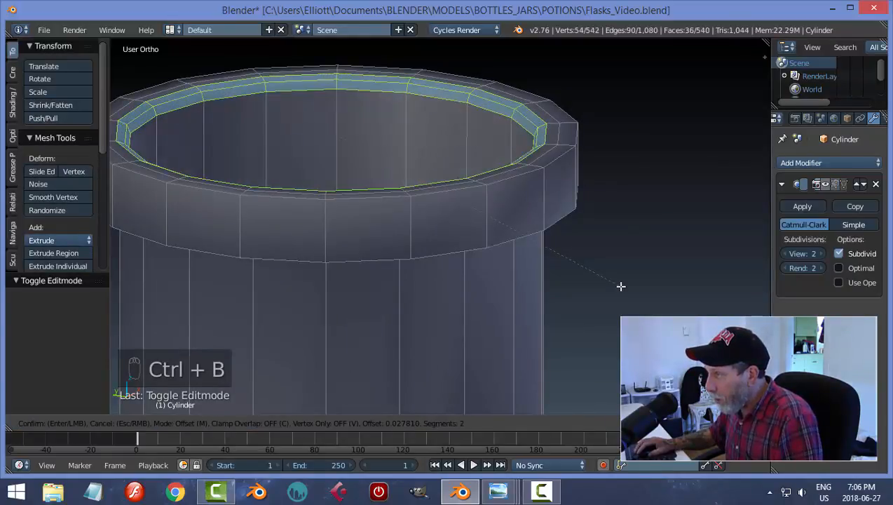
{"action": "left_click", "coordinate": [620, 286]}
{"action": "key", "text": "a"}
Check the beveled inner rim in Object Mode by temporarily showing the Subdivision Surface modifier in the viewport
{"action": "key", "text": "Tab"}
{"action": "left_click", "coordinate": [545, 287]}
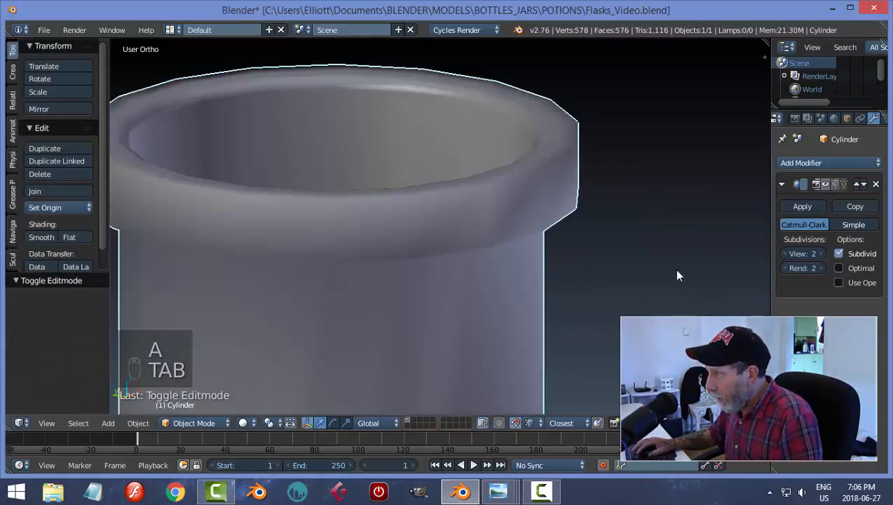
{"action": "left_click", "coordinate": [823, 184]}
{"action": "middle_click_drag", "start_coordinate": [651, 225], "coordinate": [620, 223]}
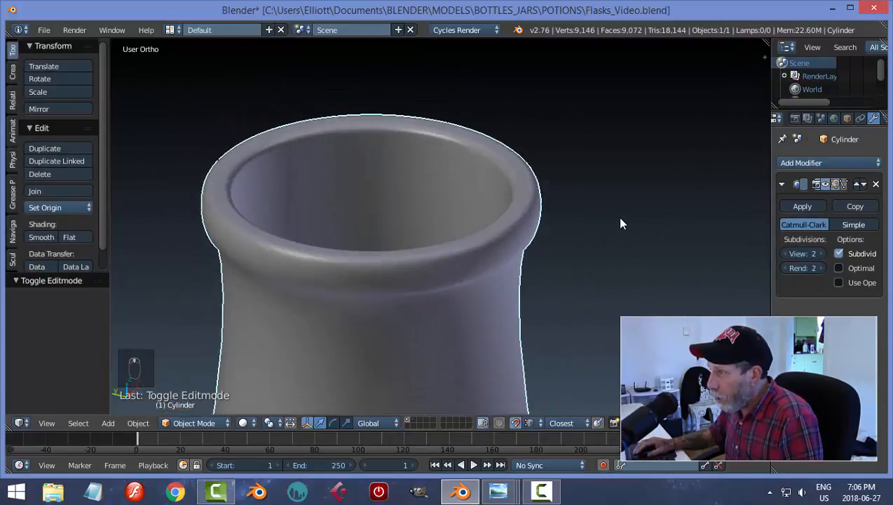
{"action": "left_click", "coordinate": [825, 184]}
In Edit Mode, bevel the lip's outer top and bottom edge loops together with 4 segments and about 0.022 offset
{"action": "key", "text": "Tab"}
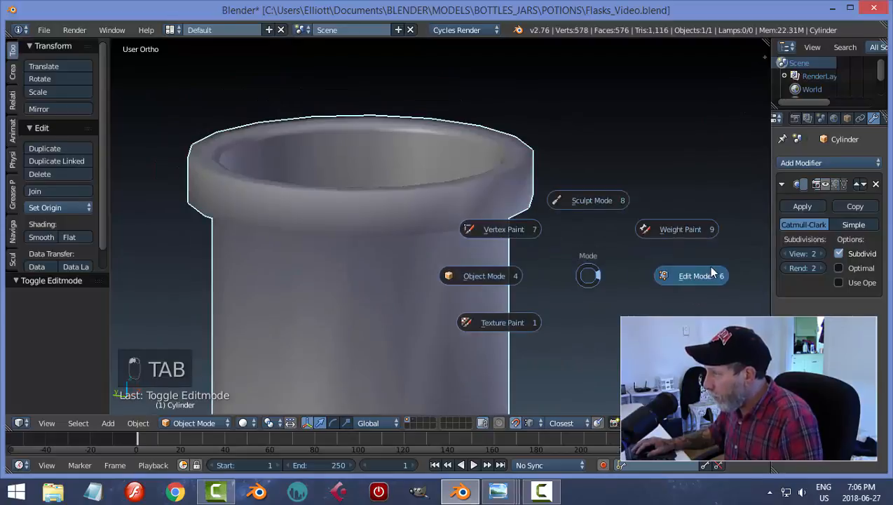
{"action": "left_click", "coordinate": [690, 273]}
{"action": "scroll", "coordinate": [591, 251], "scroll_direction": "up", "scroll_amount": 1}
{"action": "left_click", "coordinate": [493, 163], "text": "alt"}
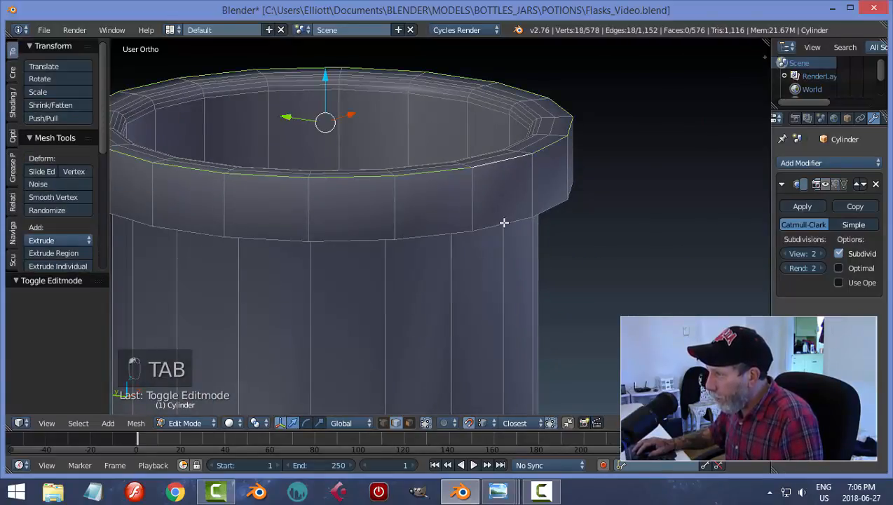
{"action": "left_click", "coordinate": [504, 222], "text": "alt+shift"}
{"action": "middle_click_drag", "start_coordinate": [612, 253], "coordinate": [630, 281]}
{"action": "key", "text": "ctrl+b"}
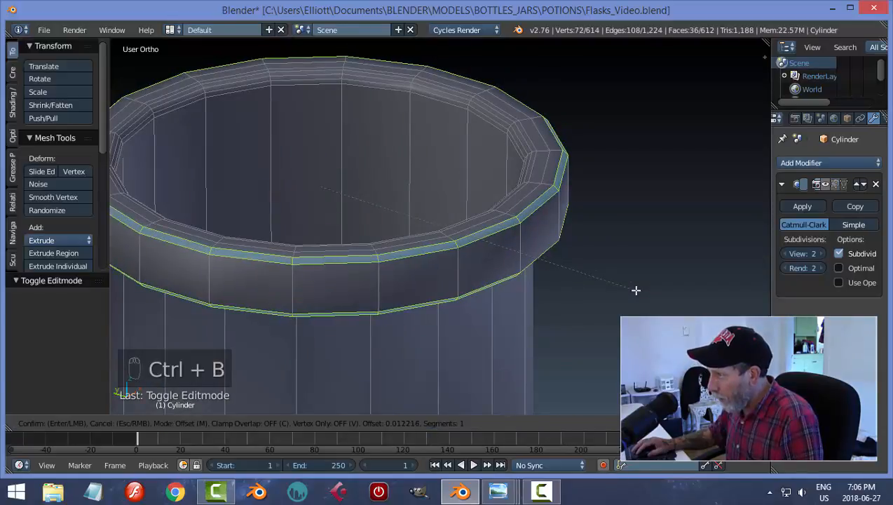
{"action": "scroll", "coordinate": [638, 298], "scroll_direction": "up", "scroll_amount": 3}
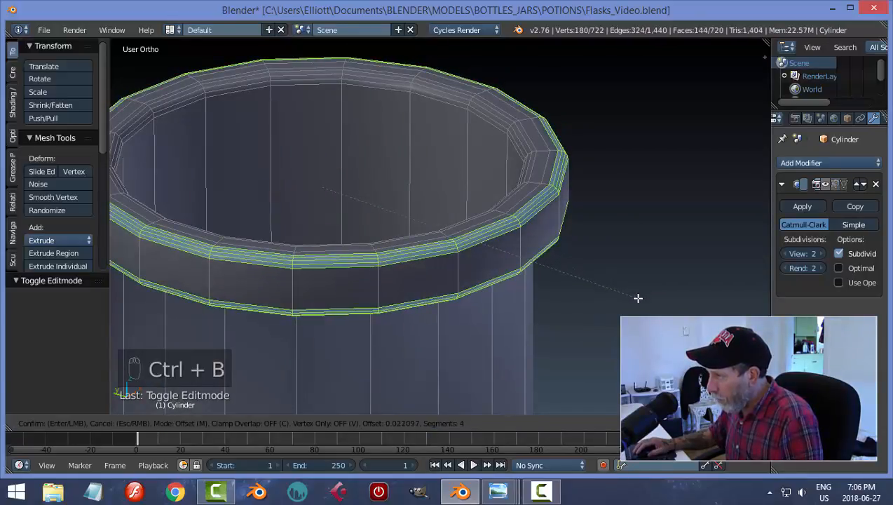
{"action": "left_click", "coordinate": [638, 298]}
Deselect the mesh, return to Object Mode, and show the Subdivision Surface modifier in the viewport
{"action": "key", "text": "a"}
{"action": "key", "text": "Tab"}
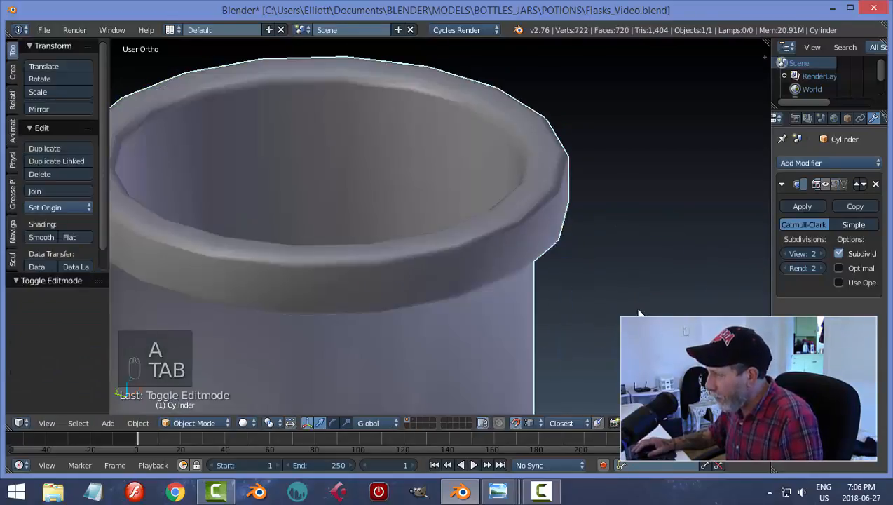
{"action": "scroll", "coordinate": [638, 312], "scroll_direction": "down", "scroll_amount": 4}
{"action": "key", "text": "a"}
{"action": "left_click", "coordinate": [827, 184]}
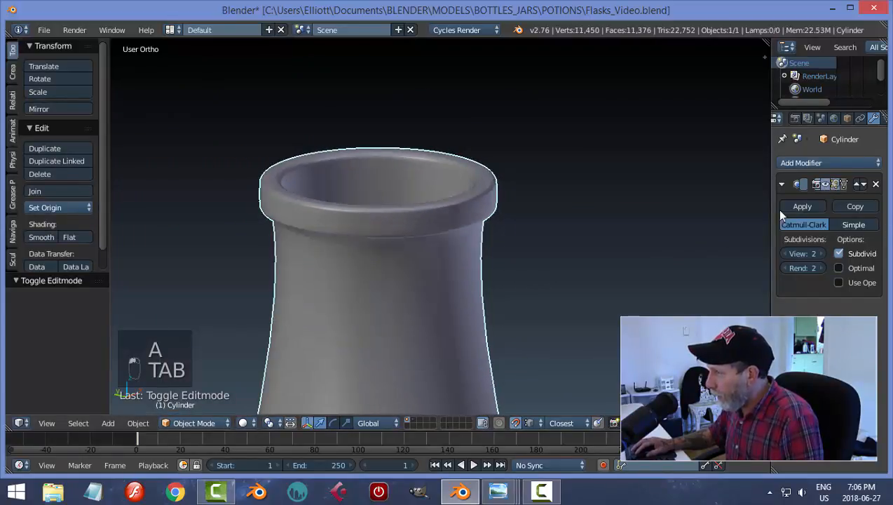
{"action": "middle_click_drag", "start_coordinate": [610, 242], "coordinate": [561, 211]}
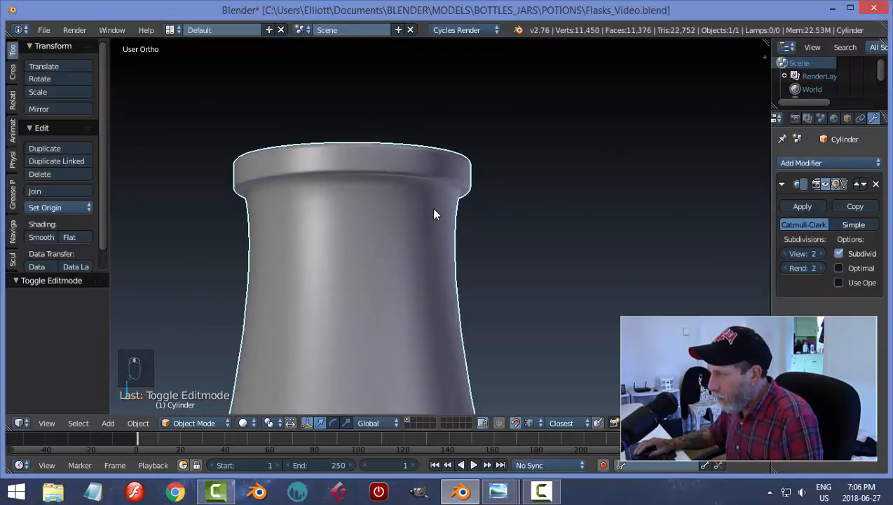
Add a single loop cut around the neck just beneath the lip, clear the selection, and return to Object Mode
{"action": "key", "text": "Tab"}
{"action": "left_click", "coordinate": [539, 244]}
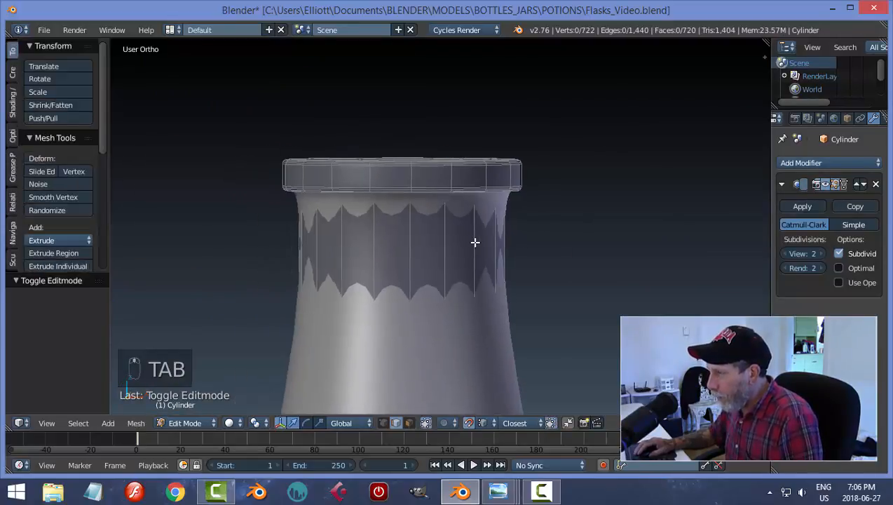
{"action": "scroll", "coordinate": [495, 263], "scroll_direction": "down", "scroll_amount": 3}
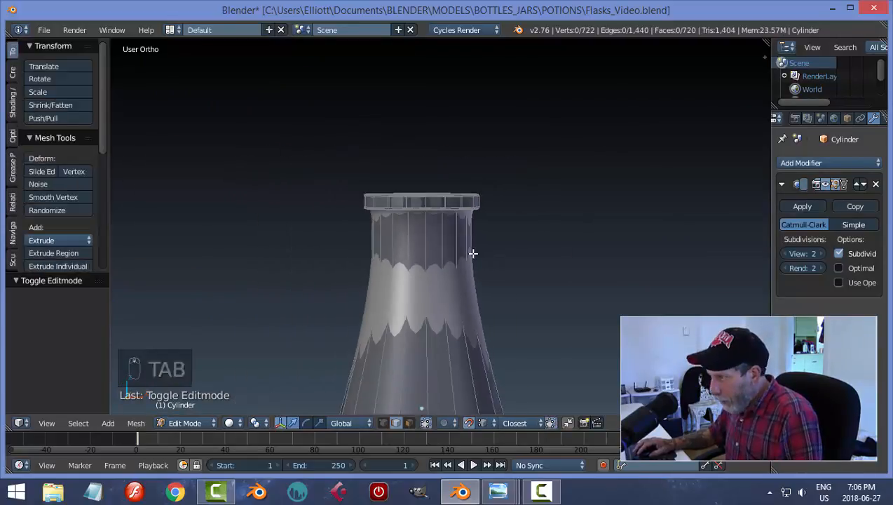
{"action": "key", "text": "ctrl+r"}
{"action": "left_click", "coordinate": [473, 253]}
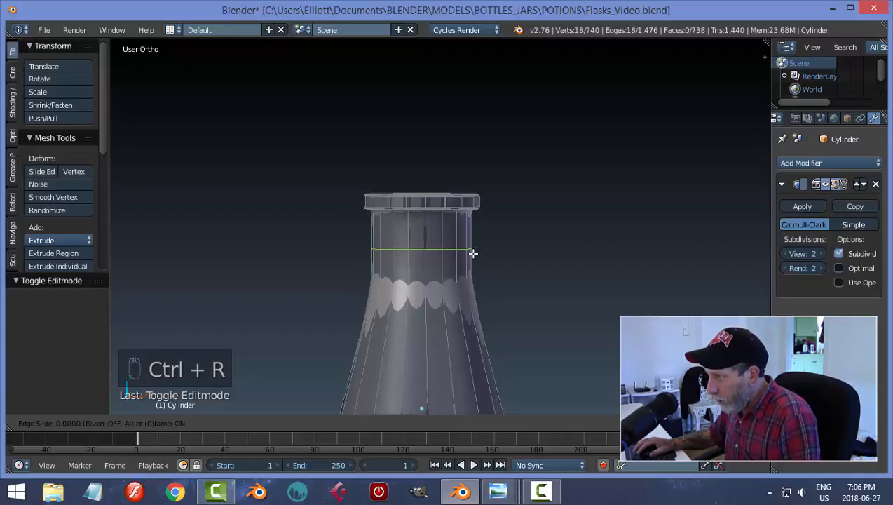
{"action": "left_click", "coordinate": [475, 218]}
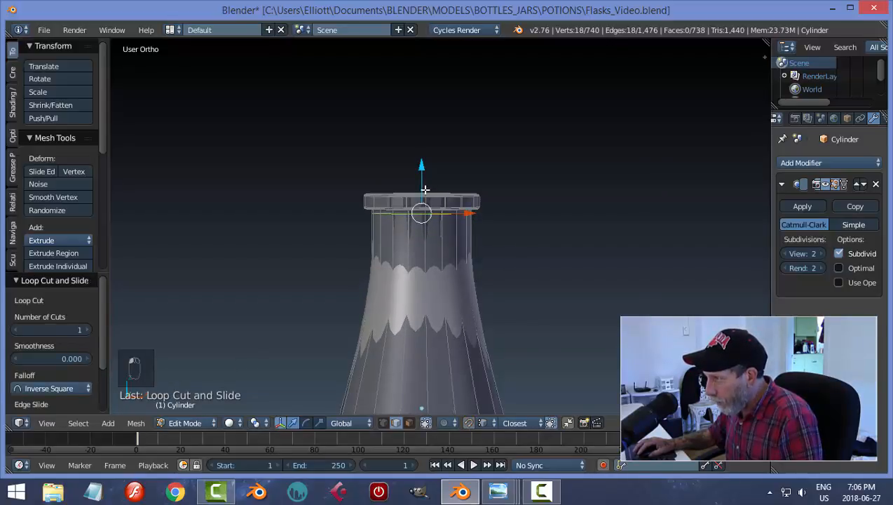
{"action": "left_click_drag", "start_coordinate": [423, 169], "coordinate": [422, 169]}
{"action": "key", "text": "a"}
{"action": "key", "text": "Tab"}
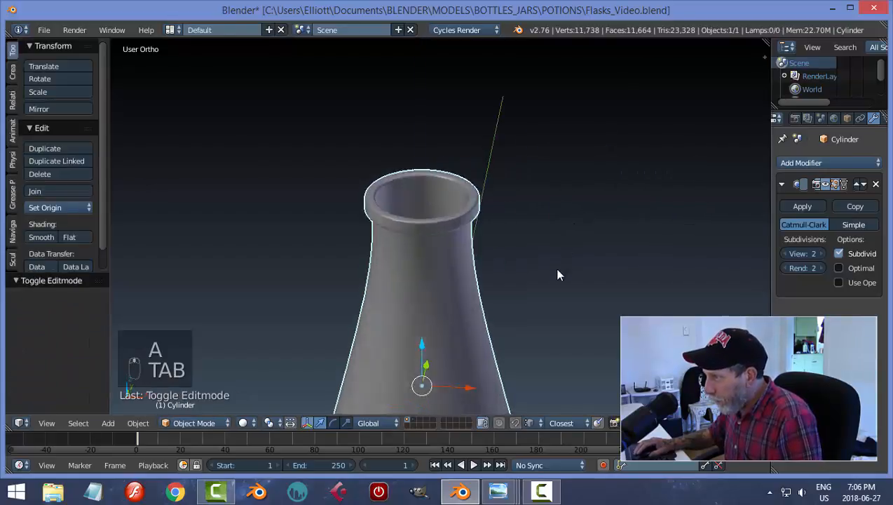
Examine the smoothed flask's overall silhouette, neck, lip and underside from several angles
{"action": "middle_click_drag", "start_coordinate": [558, 275], "coordinate": [560, 215]}
{"action": "scroll", "coordinate": [558, 214], "scroll_direction": "down", "scroll_amount": 5}
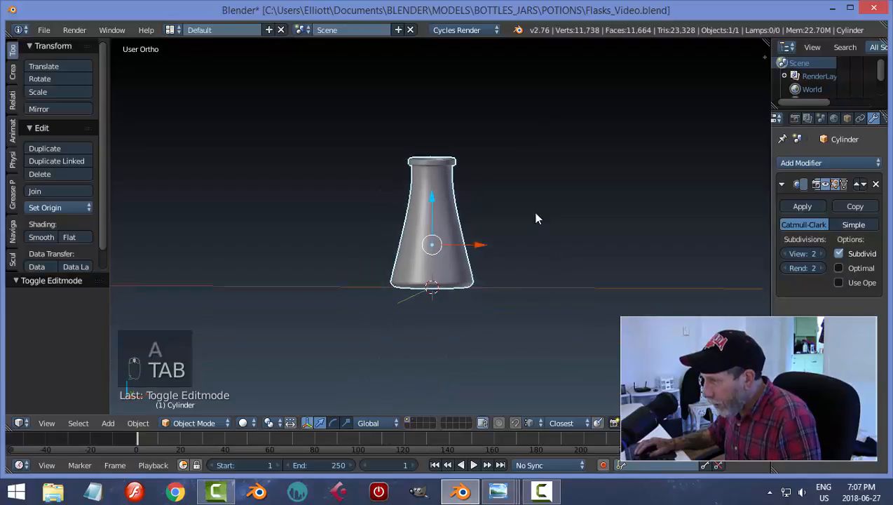
{"action": "scroll", "coordinate": [536, 239], "scroll_direction": "up", "scroll_amount": 3}
{"action": "middle_click_drag", "start_coordinate": [534, 259], "coordinate": [546, 326]}
{"action": "scroll", "coordinate": [543, 318], "scroll_direction": "down", "scroll_amount": 5}
{"action": "scroll", "coordinate": [529, 233], "scroll_direction": "up", "scroll_amount": 4}
{"action": "middle_click_drag", "start_coordinate": [520, 293], "coordinate": [524, 193]}
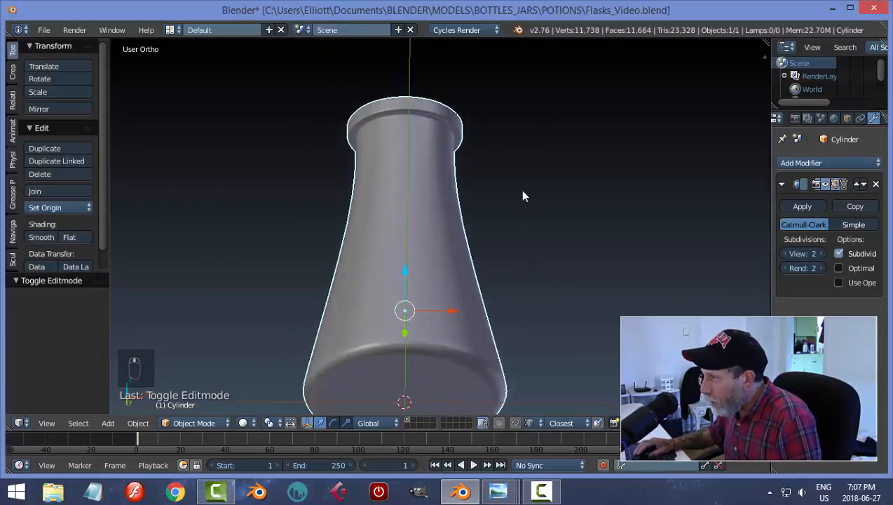
Set the conical flask's subdivision levels to 3 for both viewport and render, and save the file
{"action": "left_click", "coordinate": [822, 254]}
{"action": "middle_click_drag", "start_coordinate": [596, 255], "coordinate": [582, 258]}
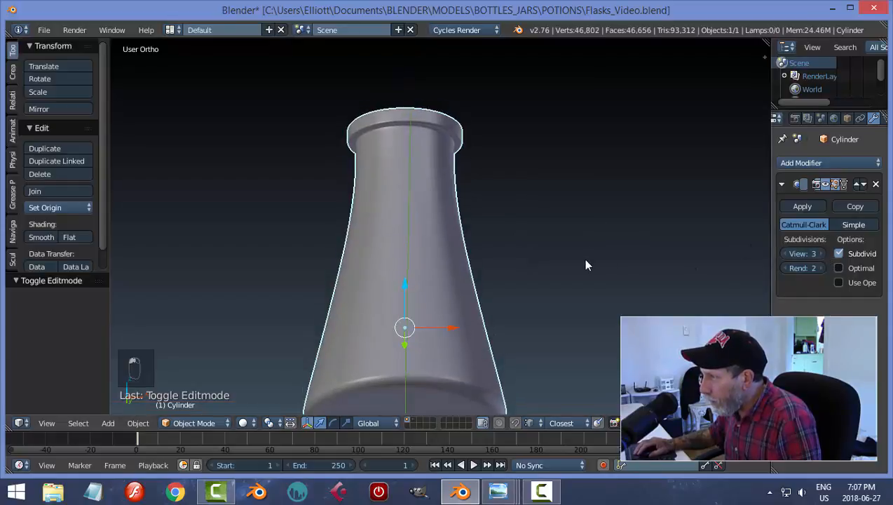
{"action": "left_click", "coordinate": [822, 270]}
{"action": "middle_click_drag", "start_coordinate": [671, 279], "coordinate": [612, 129]}
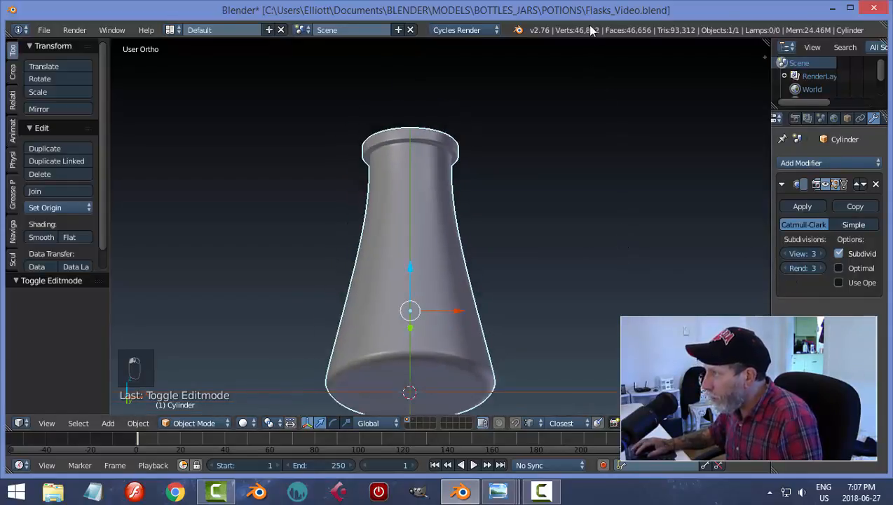
{"action": "middle_click_drag", "start_coordinate": [600, 46], "coordinate": [546, 325]}
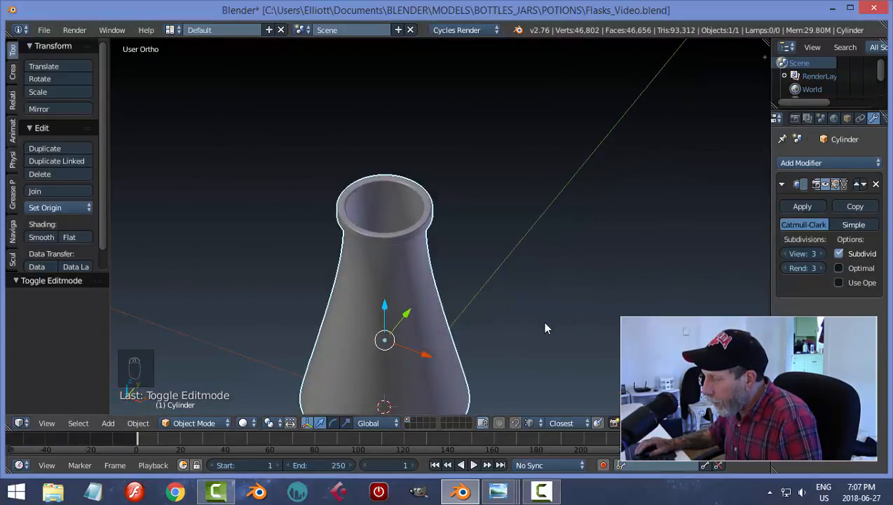
{"action": "key", "text": "ctrl+s"}
{"action": "left_click", "coordinate": [528, 277]}
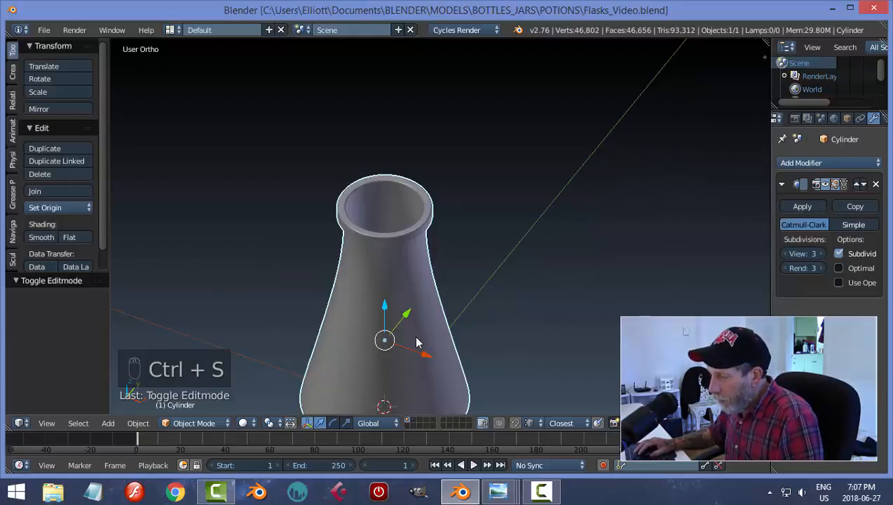
Switch to the second layer, select the round flask, save the file again, and clear the selection
{"action": "left_click", "coordinate": [415, 419]}
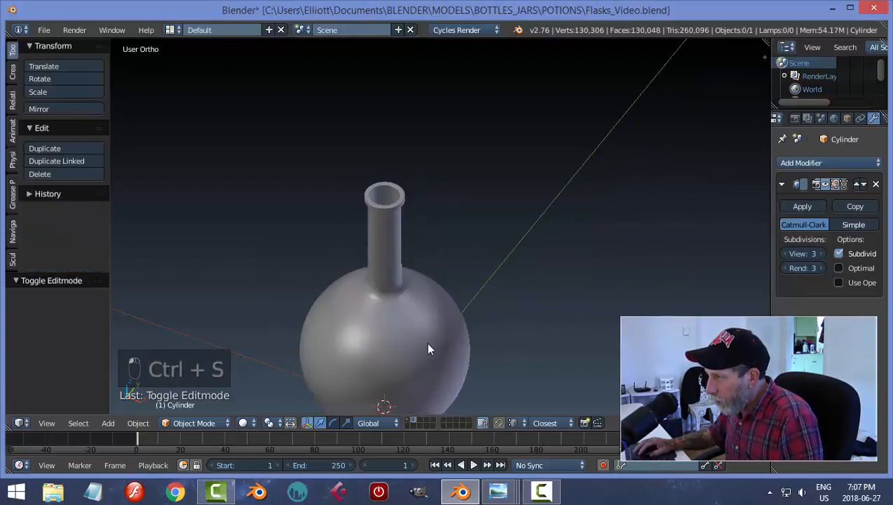
{"action": "right_click", "coordinate": [428, 344]}
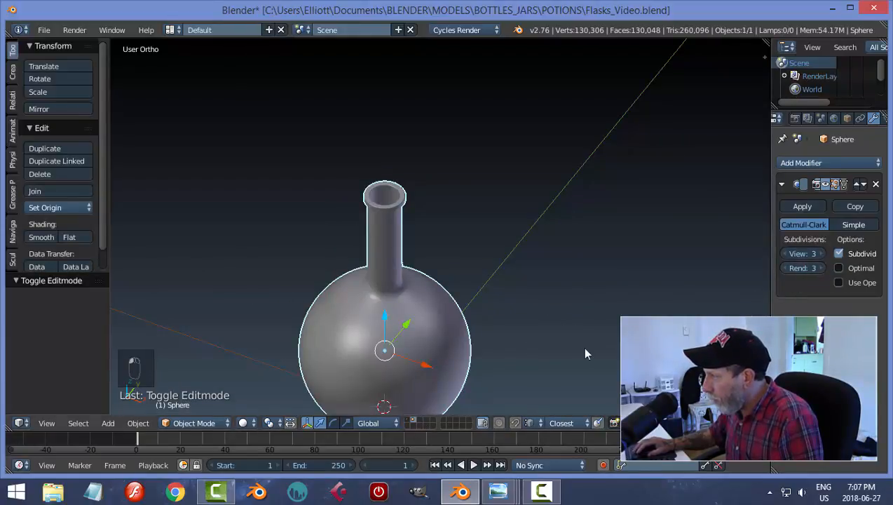
{"action": "middle_click_drag", "start_coordinate": [586, 354], "coordinate": [579, 291]}
{"action": "key", "text": "ctrl+s"}
{"action": "left_click", "coordinate": [579, 284]}
{"action": "scroll", "coordinate": [484, 319], "scroll_direction": "down", "scroll_amount": 2}
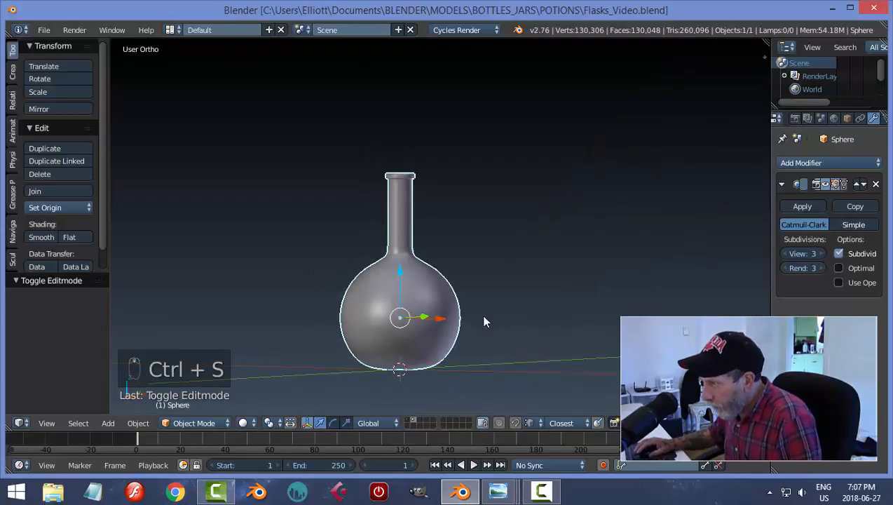
{"action": "middle_click_drag", "start_coordinate": [485, 319], "coordinate": [483, 256]}
{"action": "key", "text": "a"}
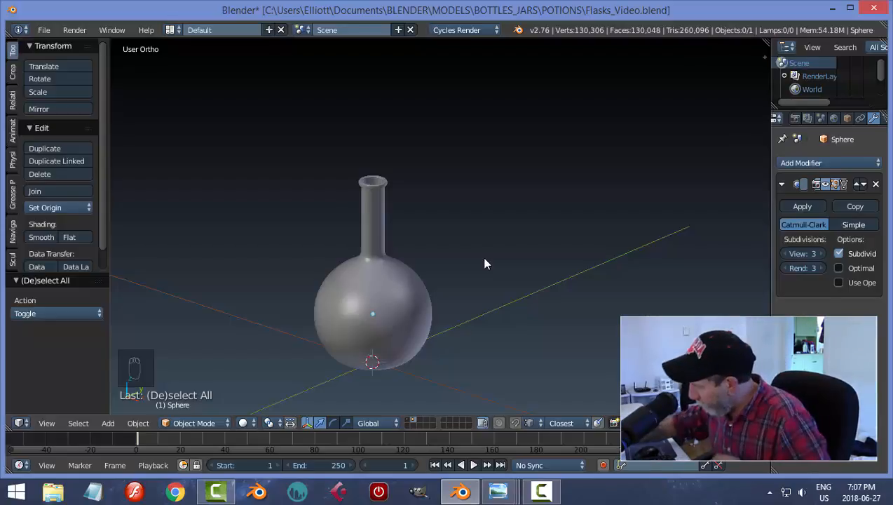
Select the round flask, enter Edit Mode, and clear the mesh selection
{"action": "scroll", "coordinate": [482, 266], "scroll_direction": "up", "scroll_amount": 3}
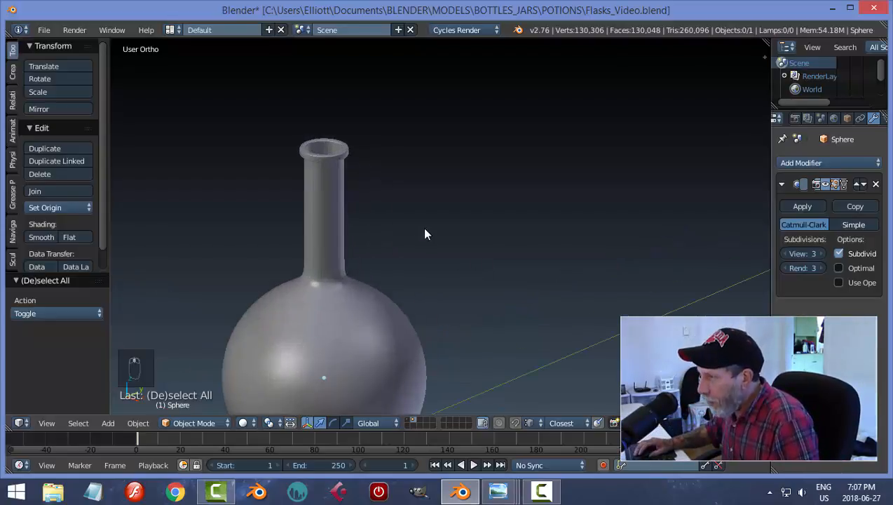
{"action": "scroll", "coordinate": [527, 248], "scroll_direction": "up", "scroll_amount": 2}
{"action": "right_click", "coordinate": [415, 168]}
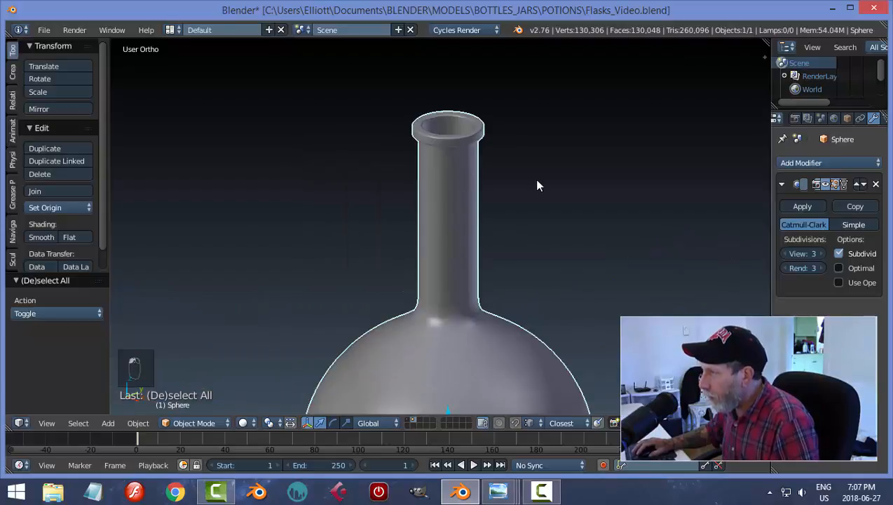
{"action": "key", "text": "Tab"}
{"action": "left_click", "coordinate": [631, 183]}
{"action": "scroll", "coordinate": [567, 208], "scroll_direction": "up", "scroll_amount": 3}
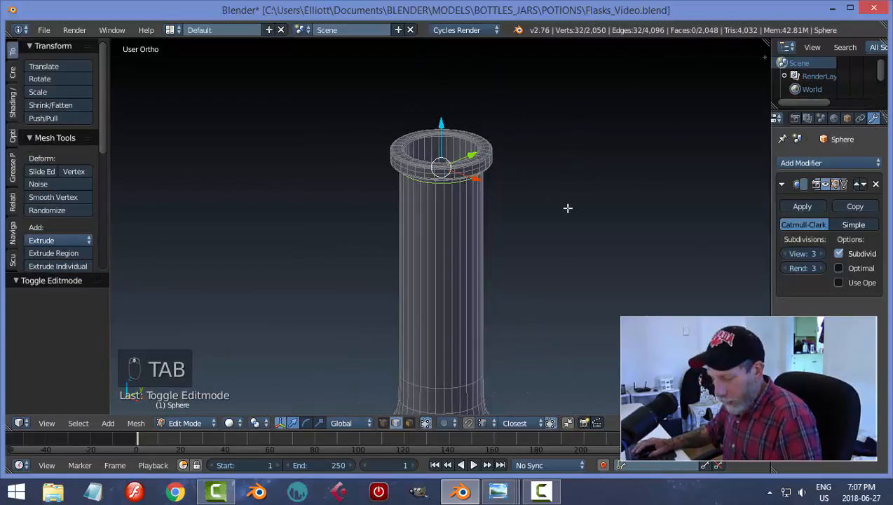
{"action": "key", "text": "a"}
{"action": "key", "text": "a"}
Select the edge loop running around the inner wall just below the lip's opening
{"action": "scroll", "coordinate": [554, 218], "scroll_direction": "up", "scroll_amount": 3}
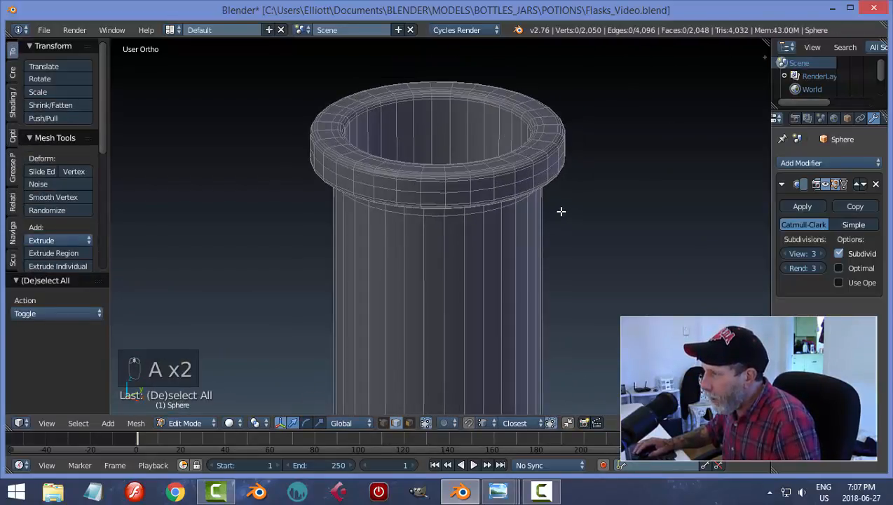
{"action": "scroll", "coordinate": [591, 217], "scroll_direction": "down", "scroll_amount": 1}
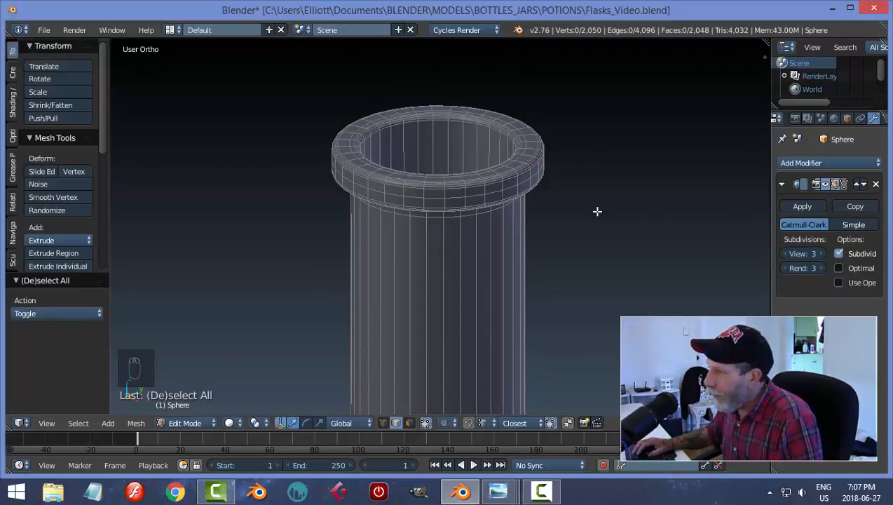
{"action": "middle_click_drag", "start_coordinate": [597, 211], "coordinate": [595, 221]}
{"action": "scroll", "coordinate": [553, 225], "scroll_direction": "up", "scroll_amount": 1}
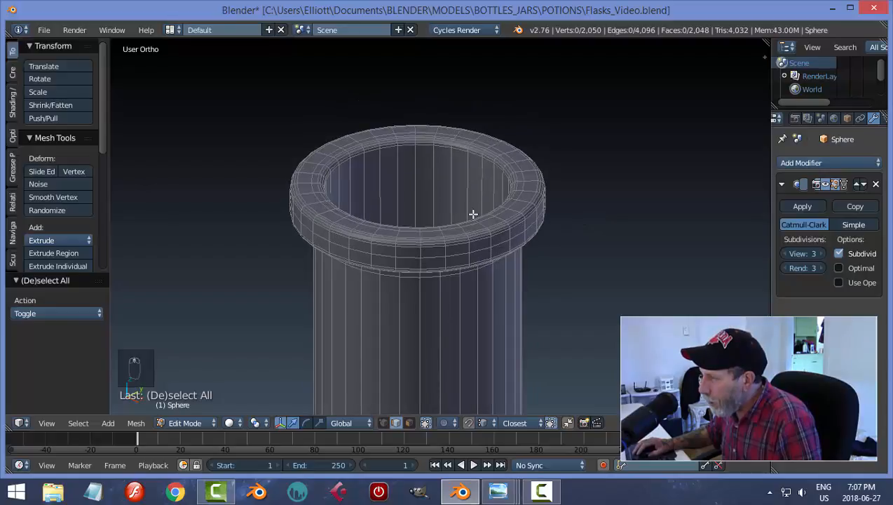
{"action": "right_click", "coordinate": [375, 150], "text": "alt"}
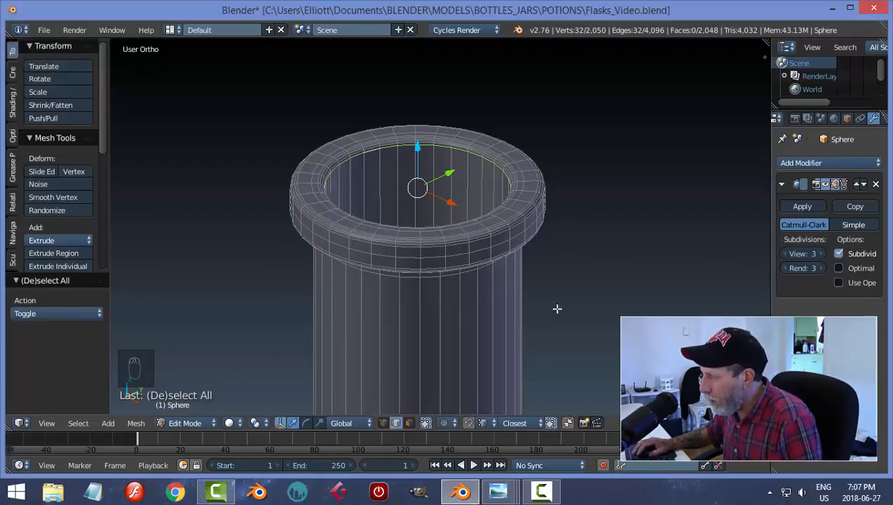
{"action": "scroll", "coordinate": [586, 289], "scroll_direction": "down", "scroll_amount": 1}
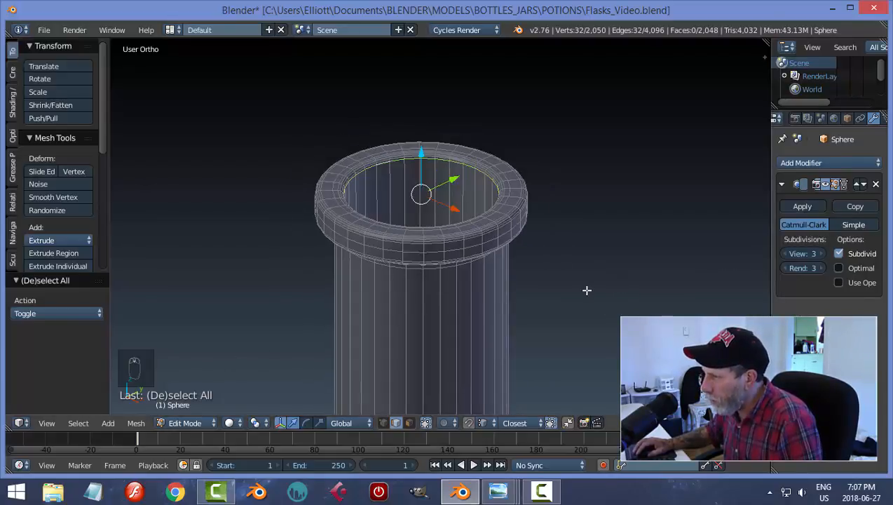
{"action": "mouse_move", "coordinate": [585, 288]}
{"action": "middle_mouse_down"}
{"action": "mouse_move", "coordinate": [572, 261]}
{"action": "mouse_move", "coordinate": [578, 274]}
{"action": "middle_mouse_up"}
{"action": "key", "text": "KP_Decimal"}
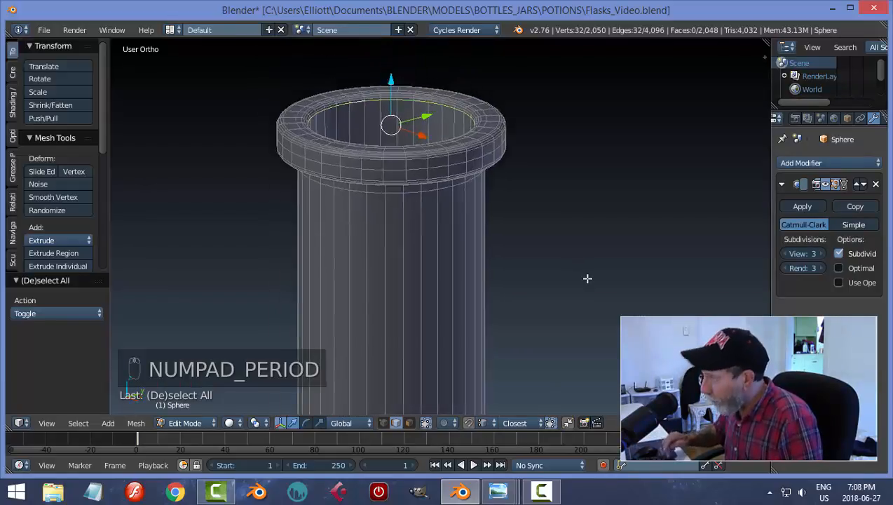
{"action": "scroll", "coordinate": [598, 277], "scroll_direction": "down", "scroll_amount": 2}
{"action": "middle_click_drag", "start_coordinate": [622, 253], "coordinate": [518, 261]}
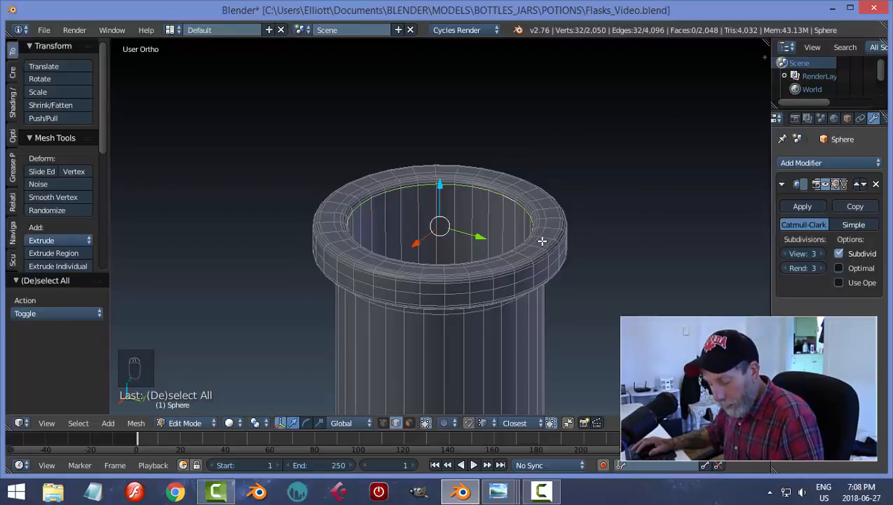
Duplicate the inner edge loop in place, separate it by selection into its own object, and return to Object Mode
{"action": "key", "text": "shift+d"}
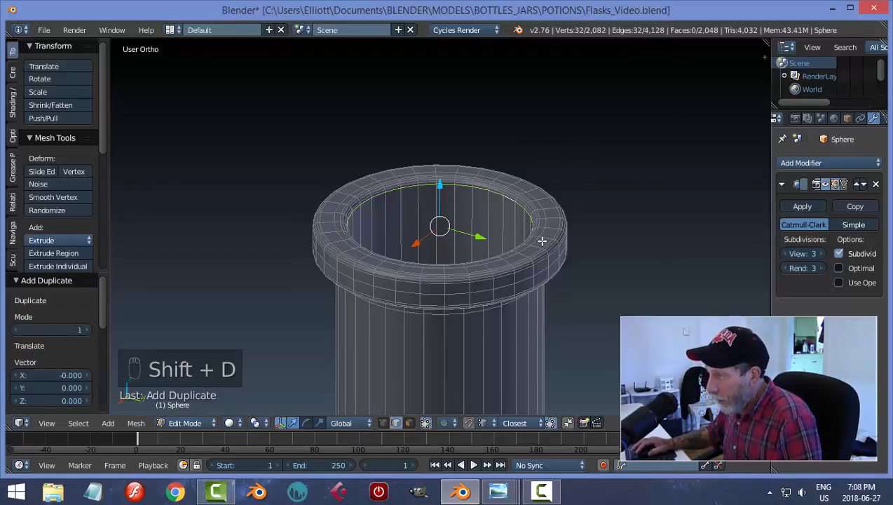
{"action": "key", "text": "p"}
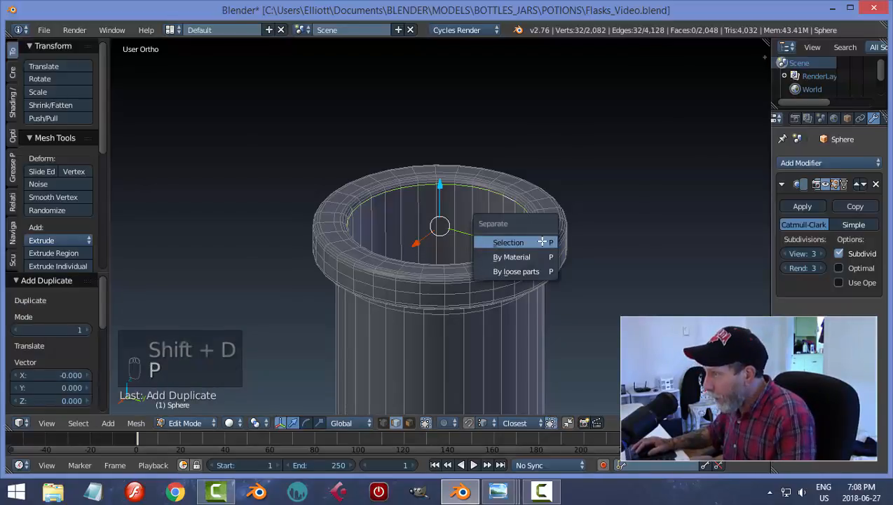
{"action": "left_click", "coordinate": [541, 242]}
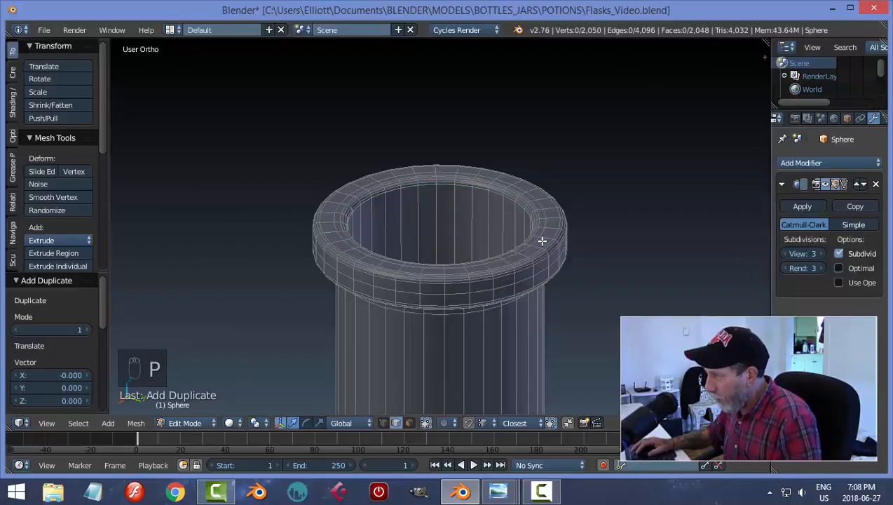
{"action": "key", "text": "Tab"}
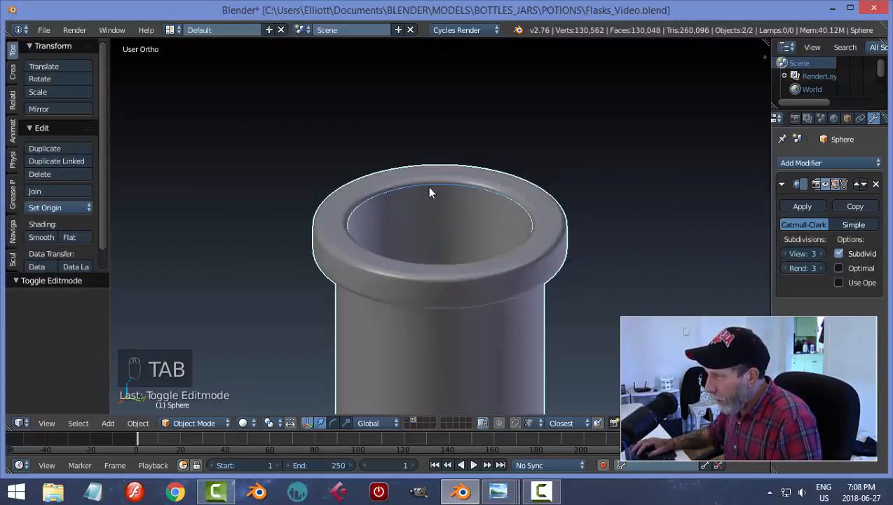
Select only the separated ring, set its origin to its geometry, and raise it about 0.06 along Z above the flask's mouth
{"action": "right_click", "coordinate": [432, 184]}
{"action": "right_click", "coordinate": [434, 185]}
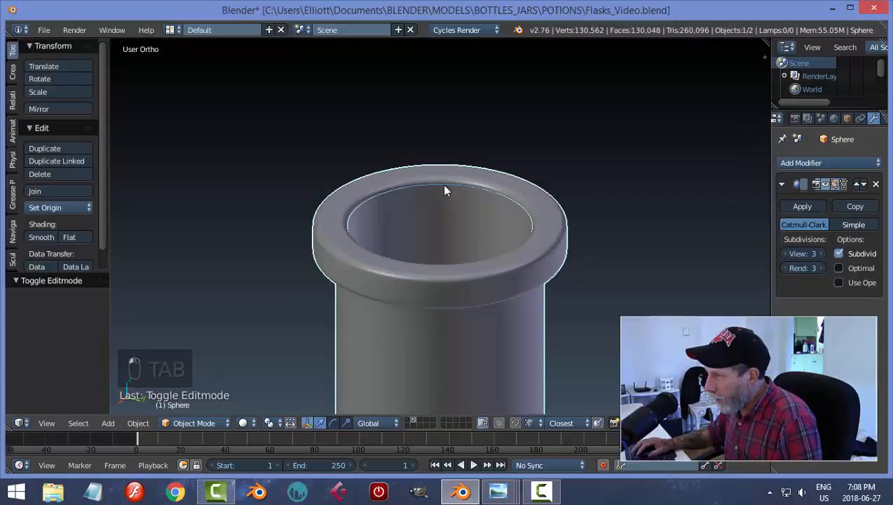
{"action": "right_click", "coordinate": [455, 189]}
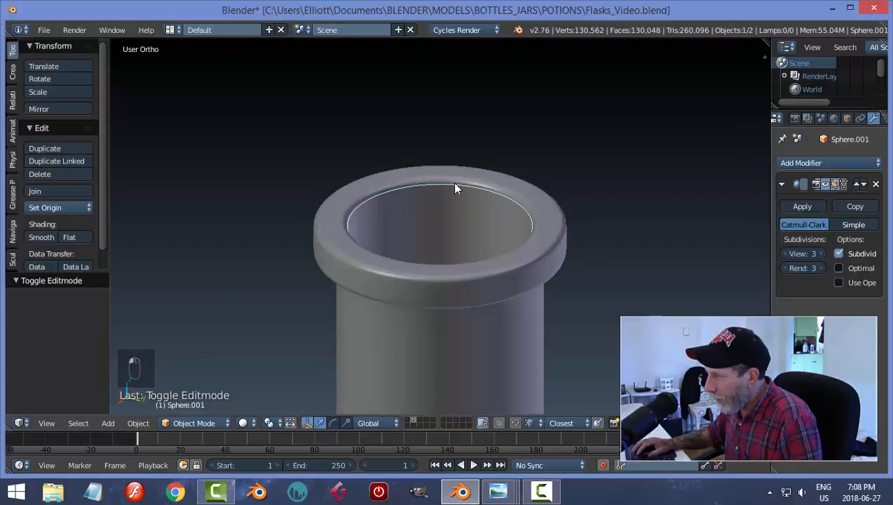
{"action": "left_click", "coordinate": [43, 208]}
{"action": "left_click", "coordinate": [56, 234]}
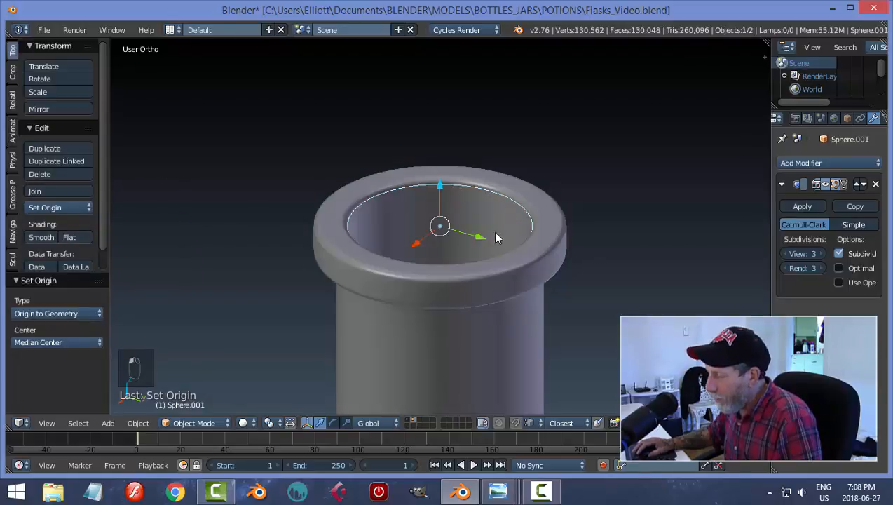
{"action": "scroll", "coordinate": [463, 235], "scroll_direction": "down", "scroll_amount": 1}
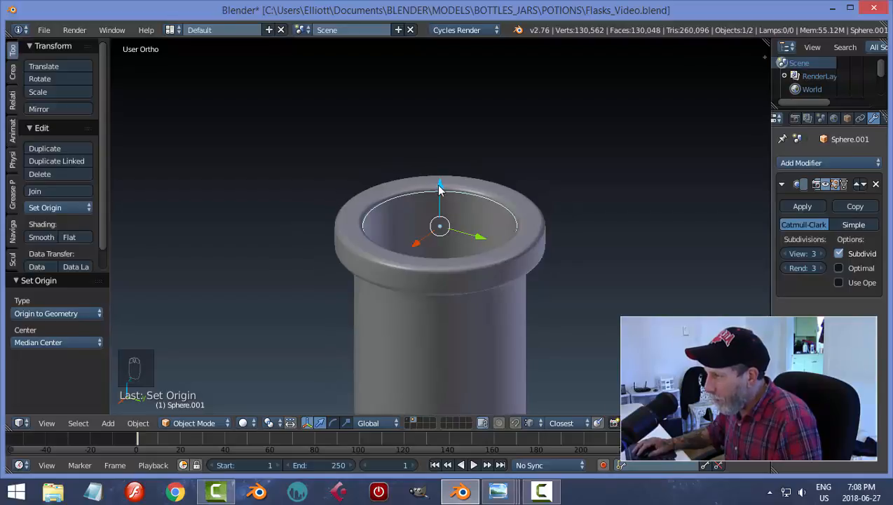
{"action": "left_click_drag", "start_coordinate": [439, 190], "coordinate": [440, 165]}
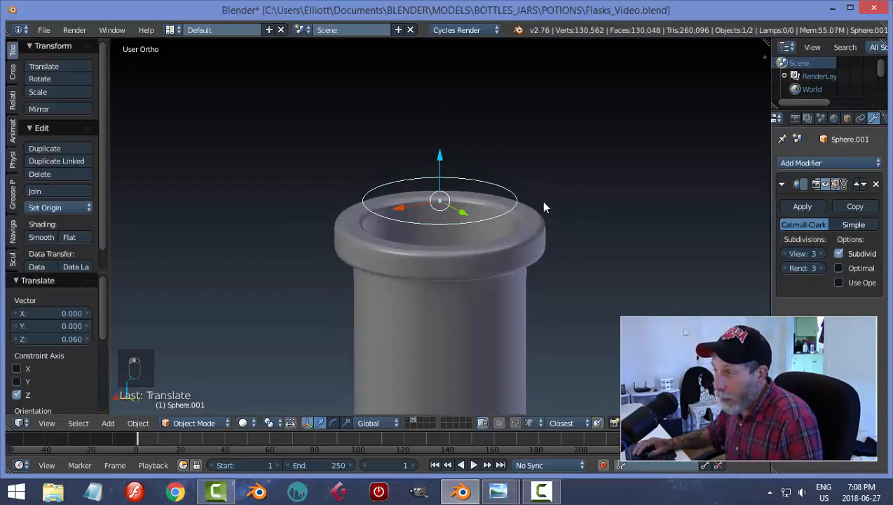
In Edit Mode, select the whole ring and extrude it inward, scaling the new edge loop to about 0.756
{"action": "key", "text": "Tab"}
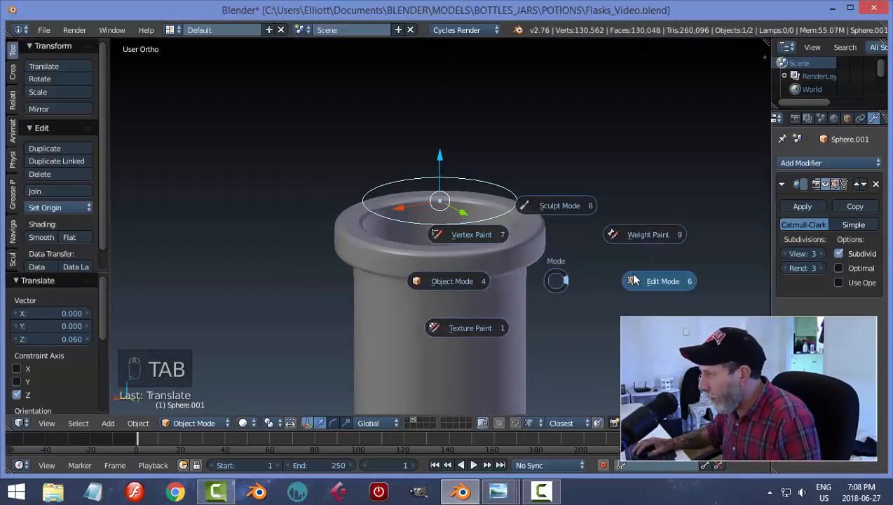
{"action": "left_click", "coordinate": [633, 280]}
{"action": "key", "text": "a"}
{"action": "key", "text": "a"}
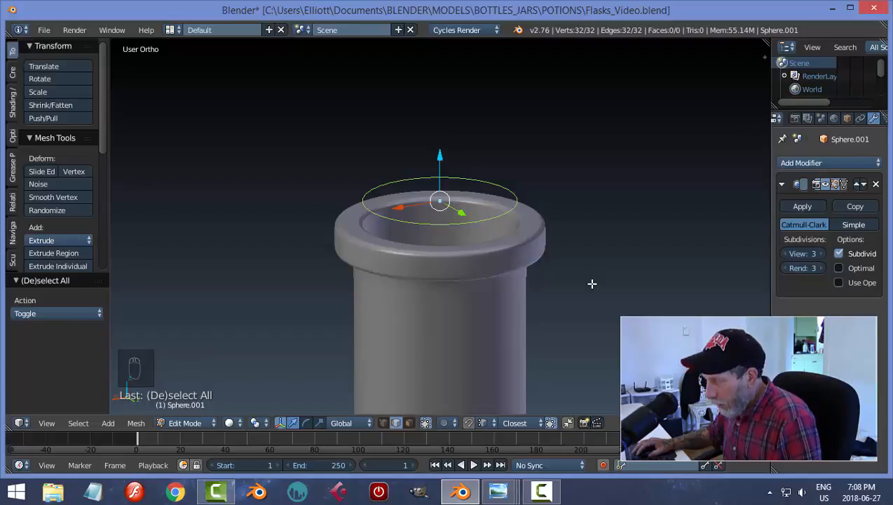
{"action": "key", "text": "e"}
{"action": "key", "text": "s"}
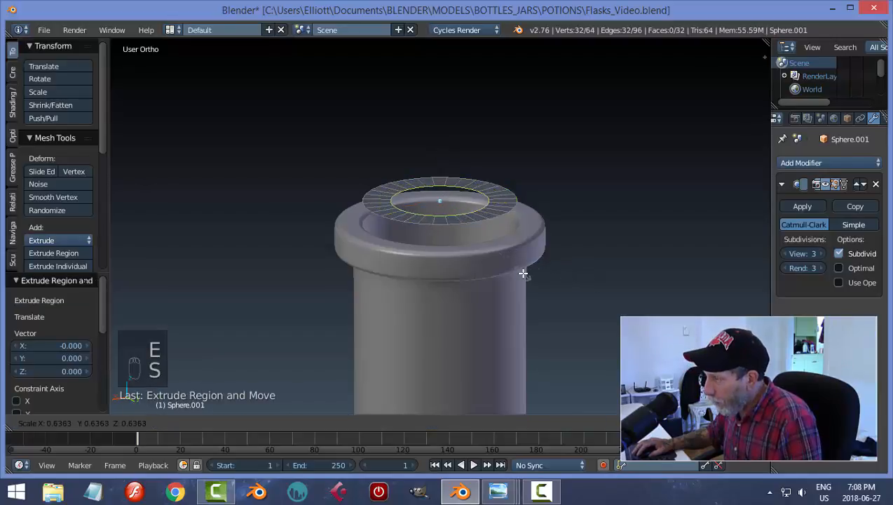
{"action": "left_click", "coordinate": [604, 241]}
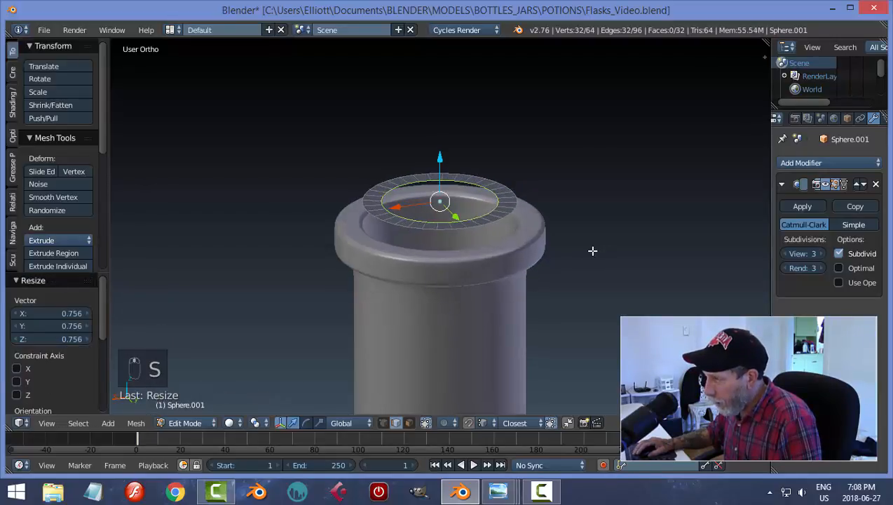
Extrude the inner loop inward twice more at scales of about 0.52 and 0.53, and merge the innermost loop at its center
{"action": "key", "text": "e"}
{"action": "key", "text": "s"}
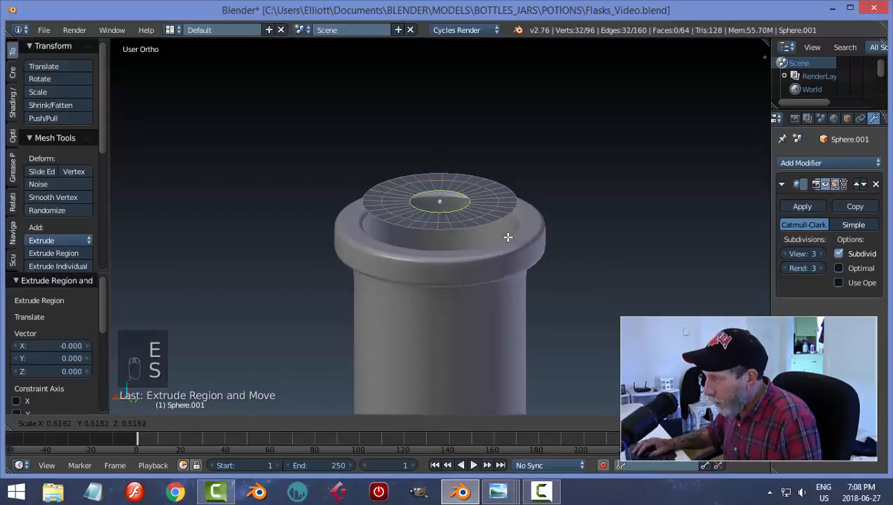
{"action": "left_click", "coordinate": [508, 237]}
{"action": "key", "text": "e"}
{"action": "key", "text": "s"}
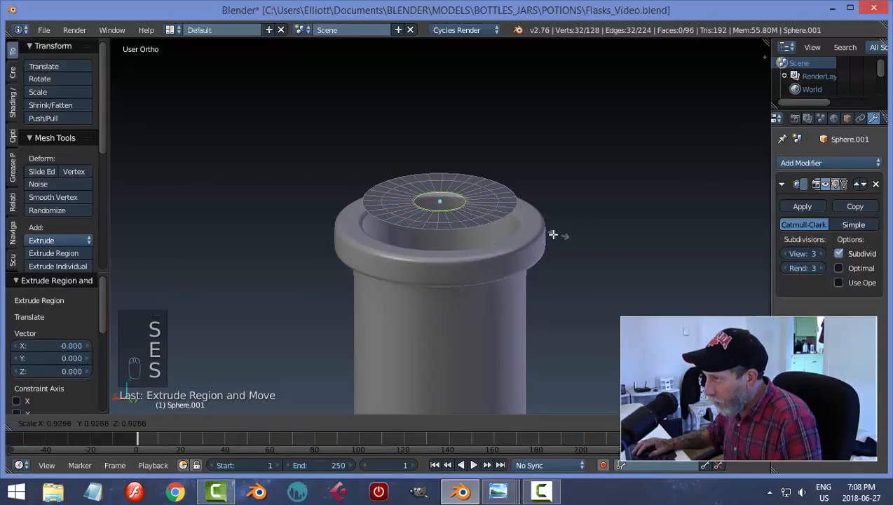
{"action": "left_click", "coordinate": [506, 230]}
{"action": "key", "text": "alt+m"}
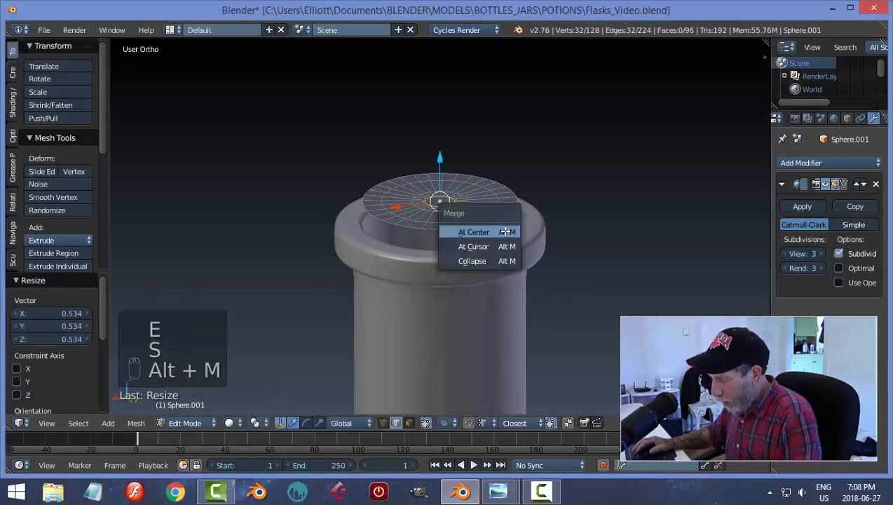
{"action": "left_click", "coordinate": [505, 232]}
Select the disc's outer edge loop and extrude it up about 0.187 along Z to form the stopper's side wall
{"action": "right_click", "coordinate": [509, 214], "text": "alt"}
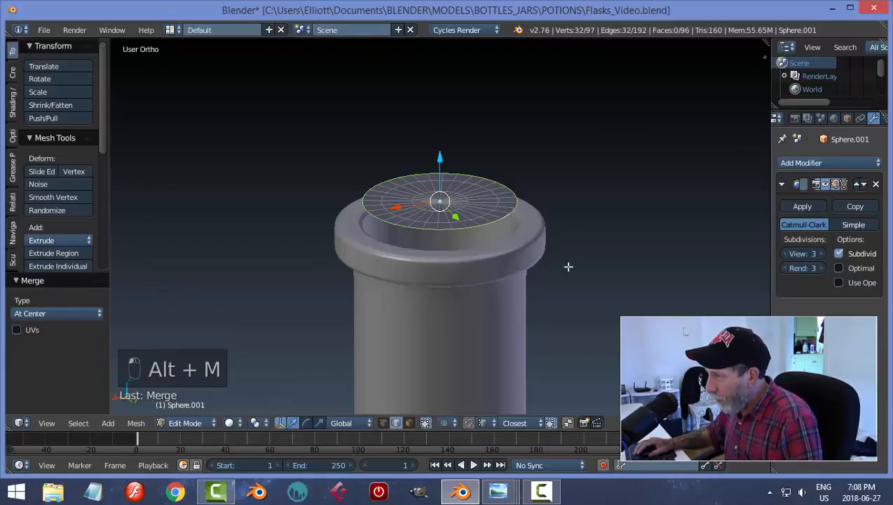
{"action": "middle_click_drag", "start_coordinate": [568, 267], "coordinate": [564, 253]}
{"action": "key", "text": "e"}
{"action": "right_click", "coordinate": [495, 213]}
{"action": "key", "text": "e"}
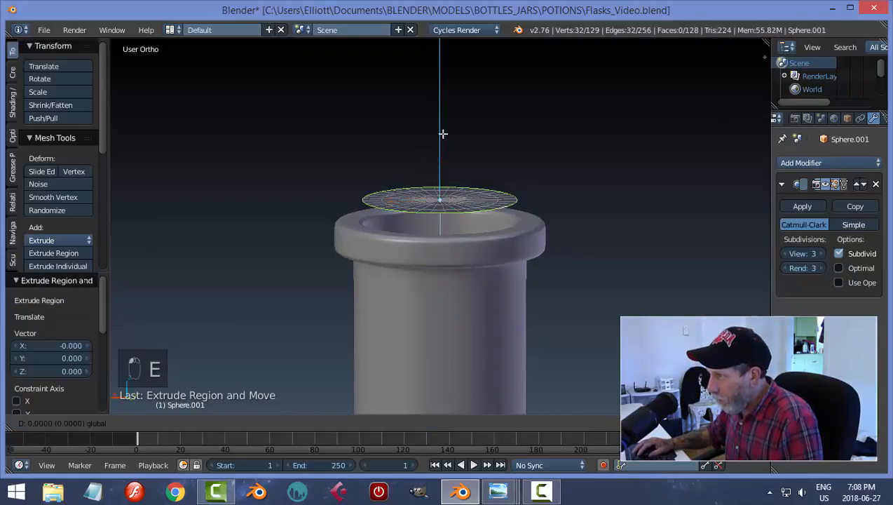
{"action": "left_click", "coordinate": [456, 75]}
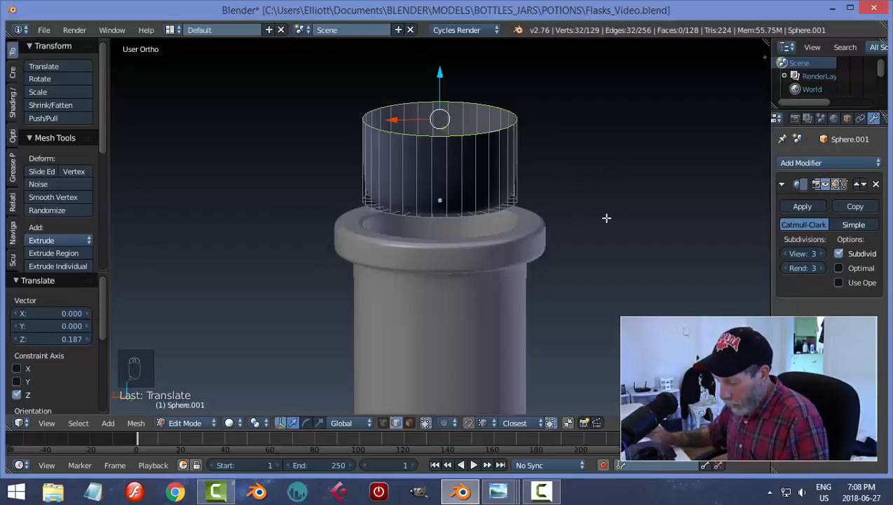
Select the entire stopper mesh, recalculate its normals to face outward, and deselect everything
{"action": "key", "text": "a"}
{"action": "key", "text": "s"}
{"action": "key", "text": "a"}
{"action": "key", "text": "ctrl+n"}
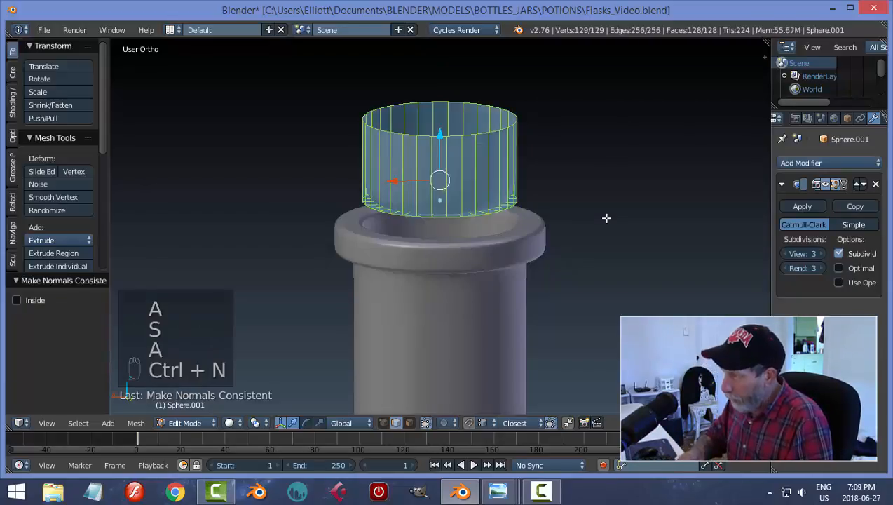
{"action": "key", "text": "a"}
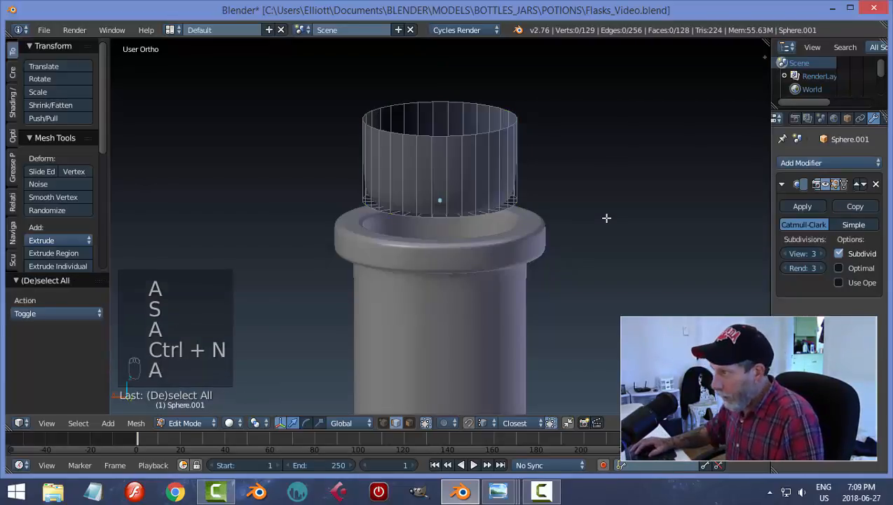
Select the stopper's top edge loop, raise it about 0.046 along Z, and scale it to about 1.214
{"action": "right_click", "coordinate": [470, 136], "text": "alt"}
{"action": "scroll", "coordinate": [598, 177], "scroll_direction": "down", "scroll_amount": 3}
{"action": "middle_click_drag", "start_coordinate": [598, 177], "coordinate": [549, 215]}
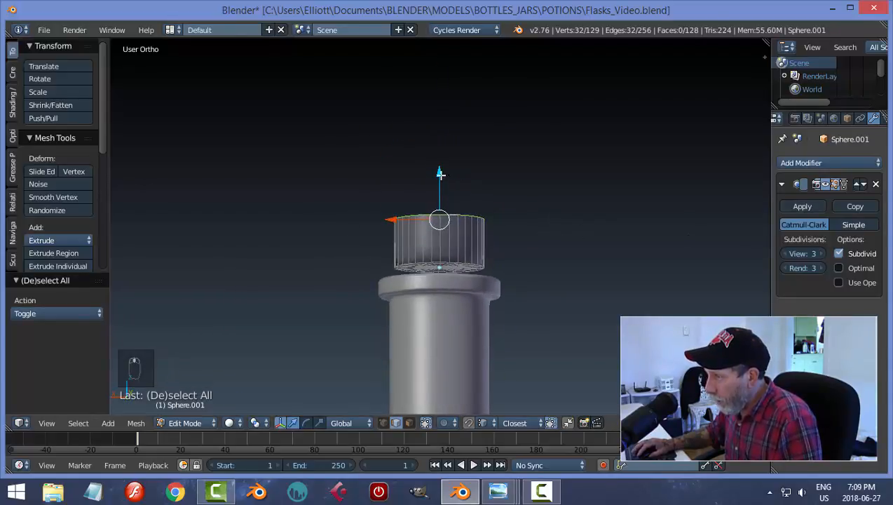
{"action": "left_click_drag", "start_coordinate": [441, 174], "coordinate": [444, 164]}
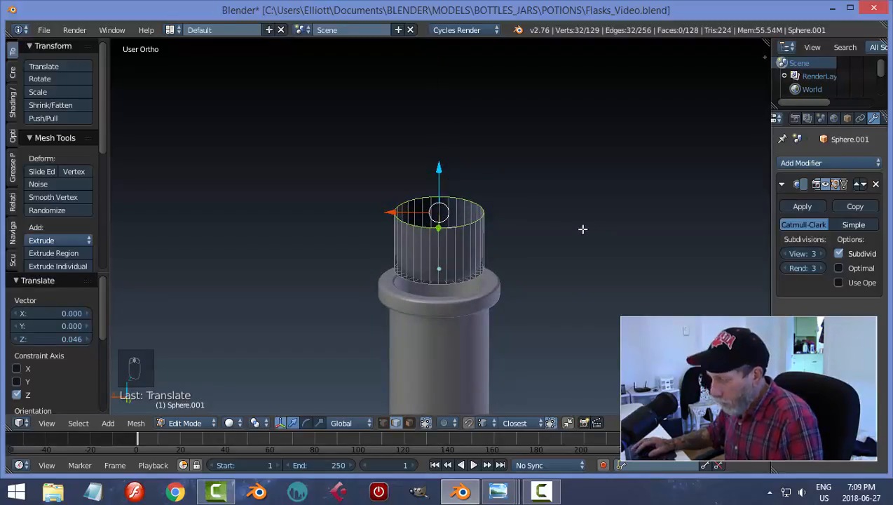
{"action": "key", "text": "s"}
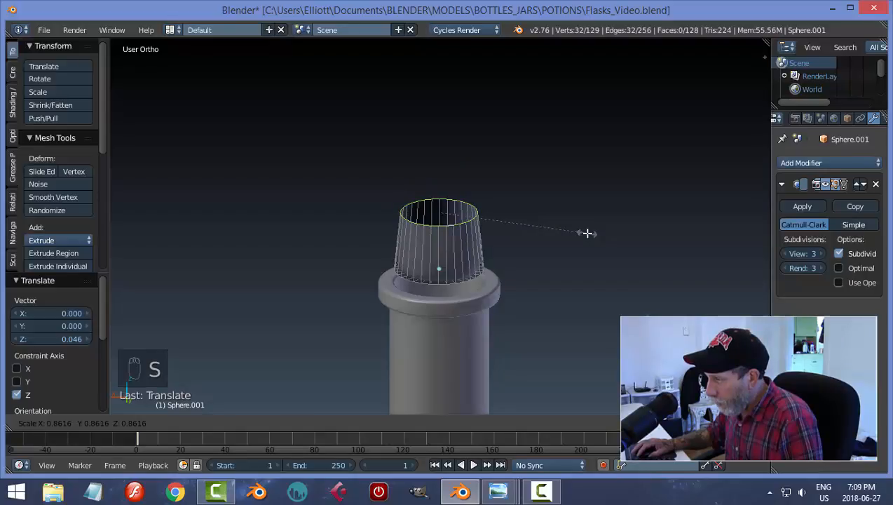
{"action": "left_click", "coordinate": [648, 243]}
{"action": "middle_click_drag", "start_coordinate": [647, 243], "coordinate": [619, 274]}
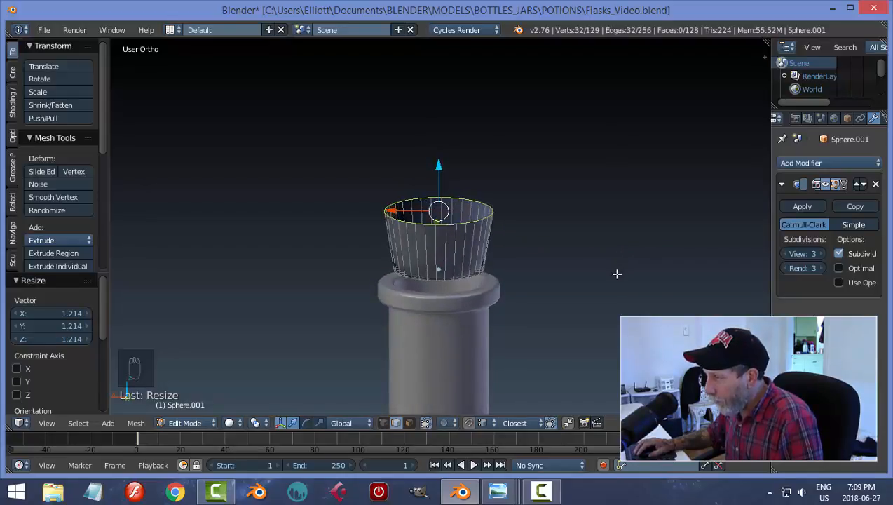
Extrude the widened top loop upward about 0.014 along Z to add a supporting edge at the rim
{"action": "scroll", "coordinate": [591, 259], "scroll_direction": "up", "scroll_amount": 3}
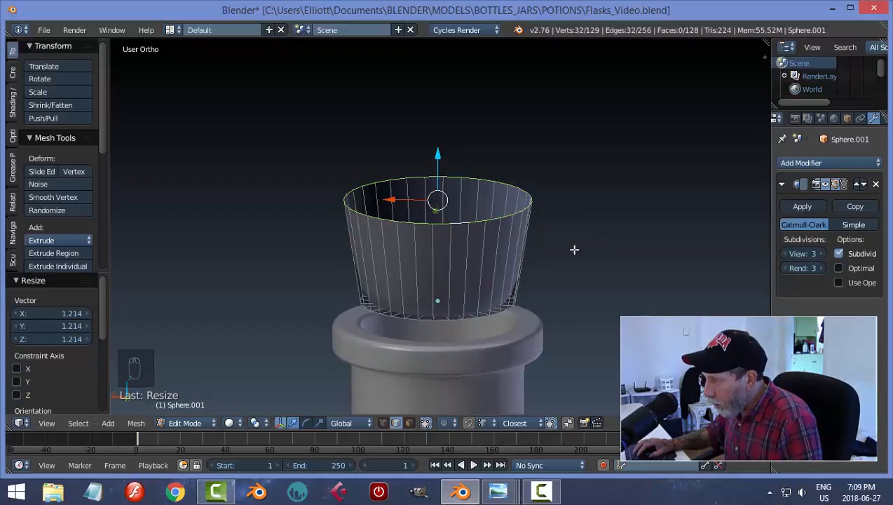
{"action": "key", "text": "e"}
{"action": "left_click_drag", "start_coordinate": [438, 157], "coordinate": [440, 151]}
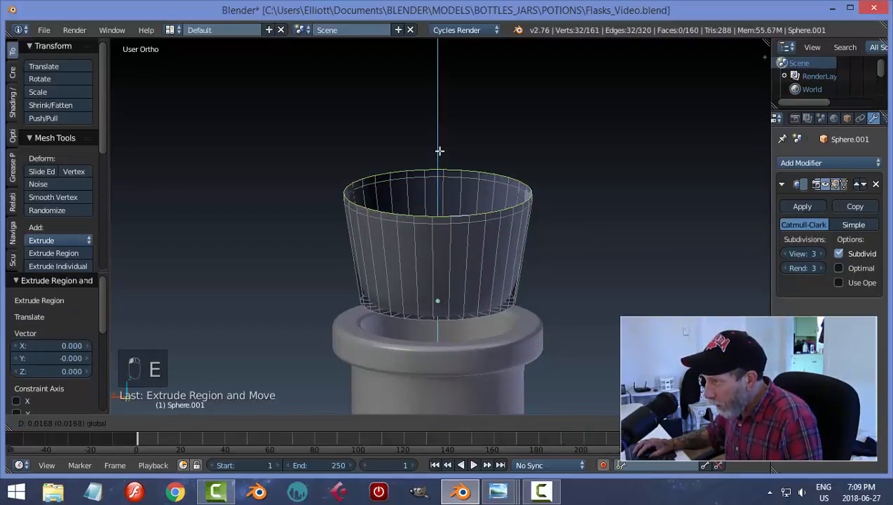
{"action": "left_click", "coordinate": [439, 151]}
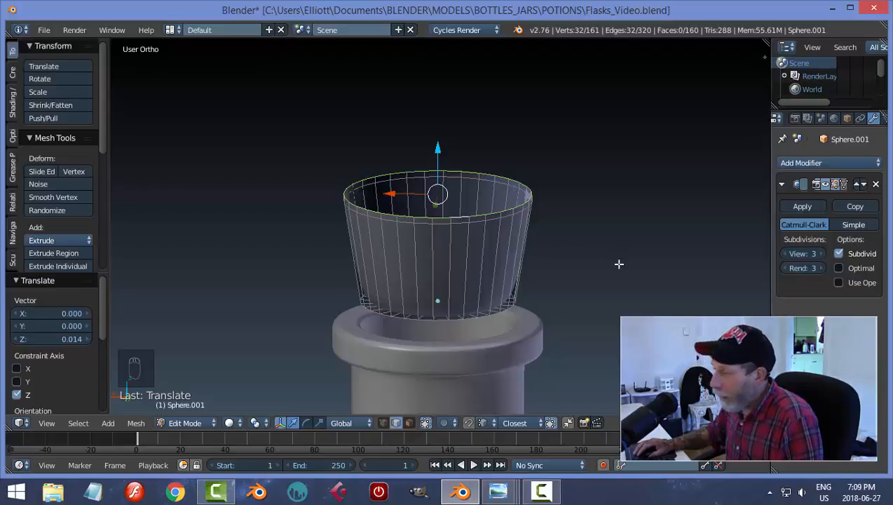
Extrude the top loop inward, scaling the new edge loop to about 0.856
{"action": "middle_click_drag", "start_coordinate": [619, 264], "coordinate": [663, 247]}
{"action": "key", "text": "e"}
{"action": "right_click", "coordinate": [645, 252]}
{"action": "key", "text": "s"}
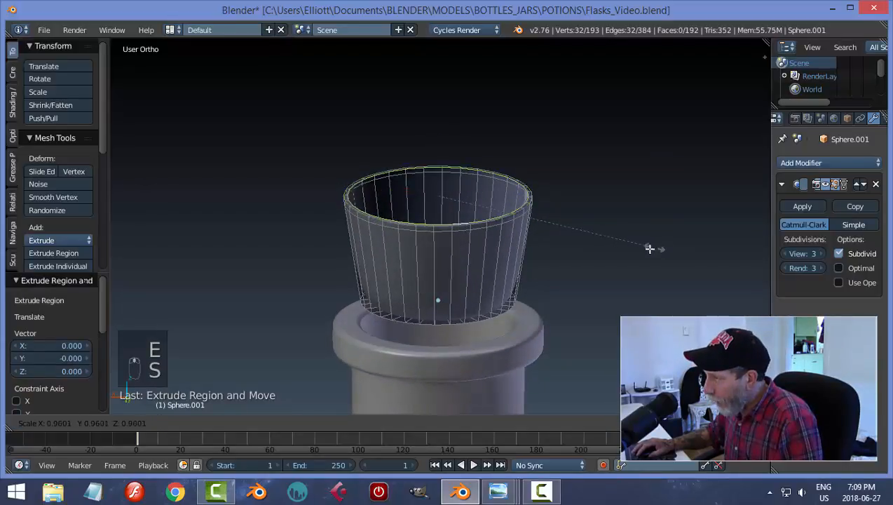
{"action": "left_click", "coordinate": [628, 254]}
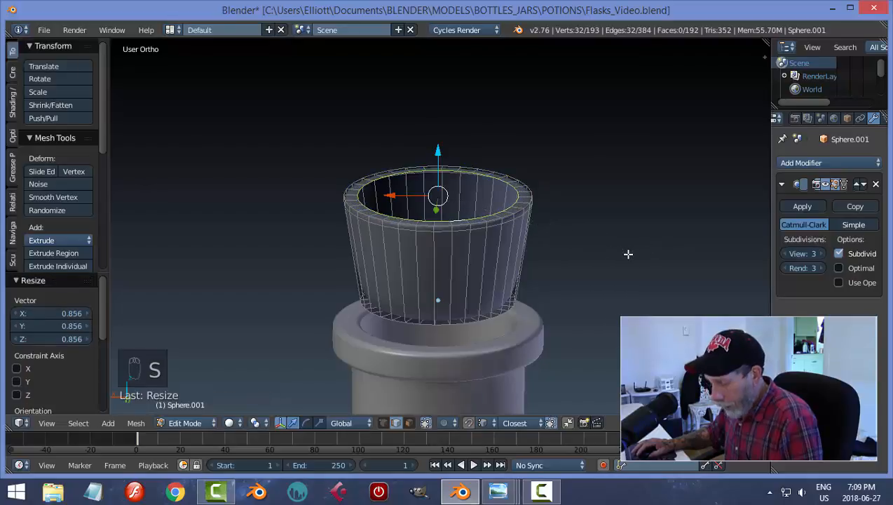
Extrude the inner loop of the stopper's top inward twice more, scaling the first new loop to about 0.58
{"action": "key", "text": "e"}
{"action": "right_click", "coordinate": [627, 254]}
{"action": "key", "text": "s"}
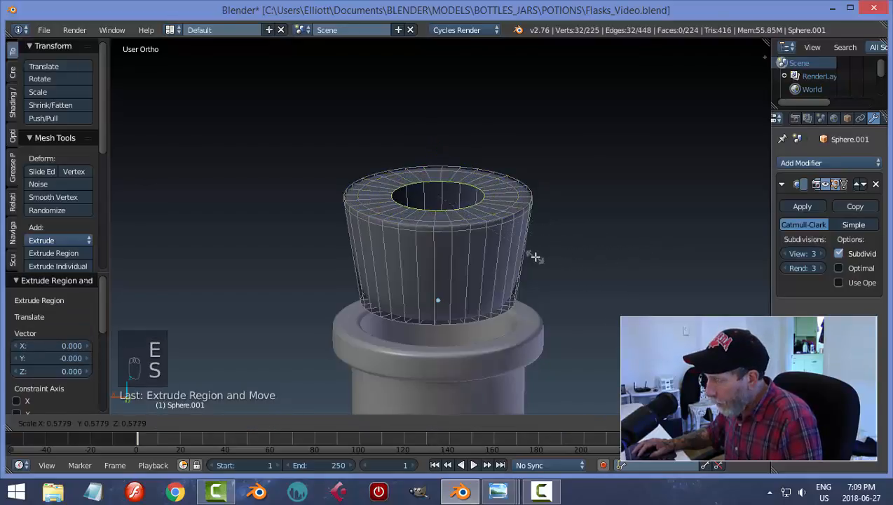
{"action": "left_click", "coordinate": [533, 254]}
{"action": "key", "text": "e"}
{"action": "right_click", "coordinate": [586, 246]}
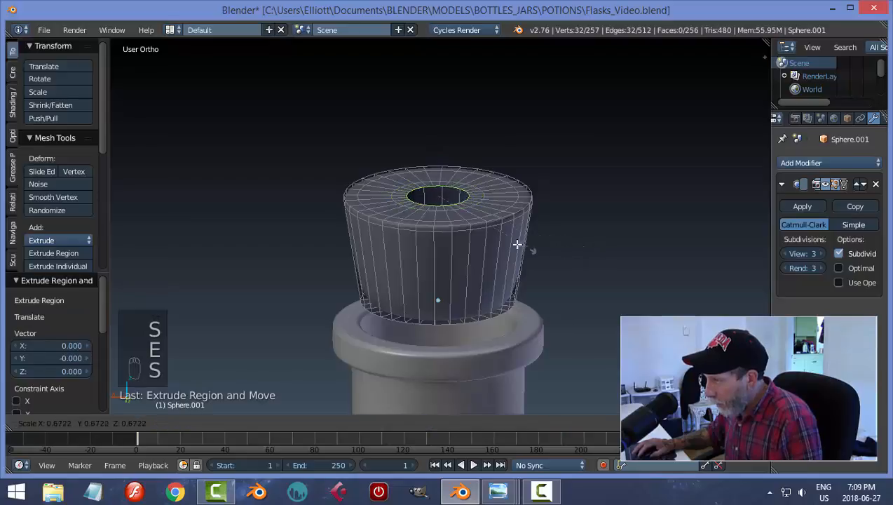
{"action": "left_click", "coordinate": [484, 240]}
Extrude the innermost loop in place, merge it at its center to close the top, and return to Object Mode
{"action": "key", "text": "e"}
{"action": "left_click", "coordinate": [482, 240]}
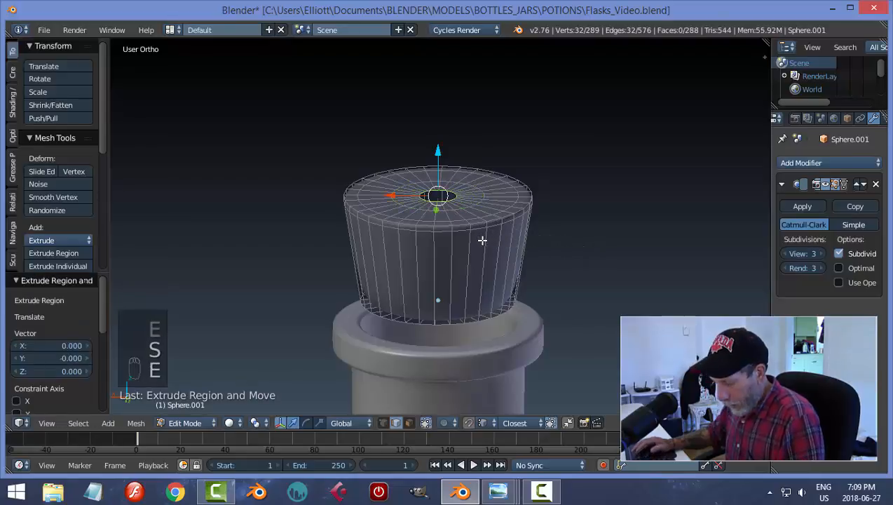
{"action": "key", "text": "alt+m"}
{"action": "left_click", "coordinate": [480, 239]}
{"action": "key", "text": "Tab"}
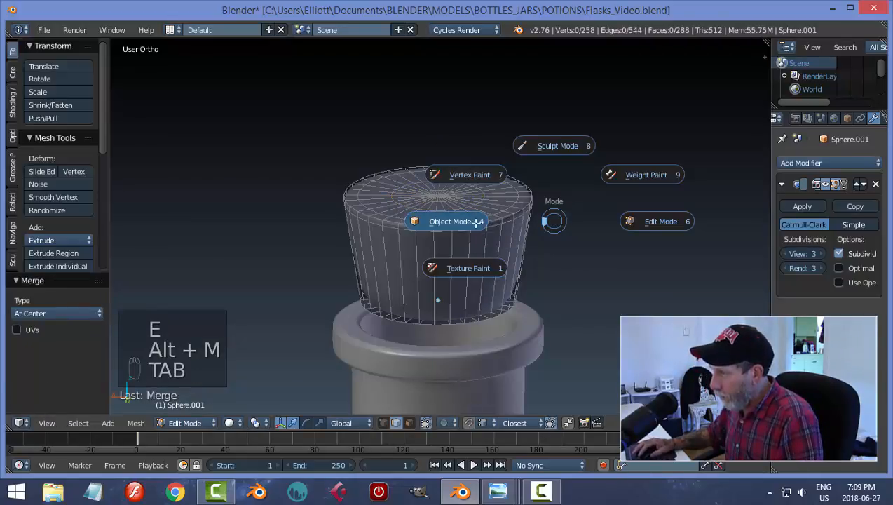
{"action": "scroll", "coordinate": [547, 224], "scroll_direction": "down", "scroll_amount": 3}
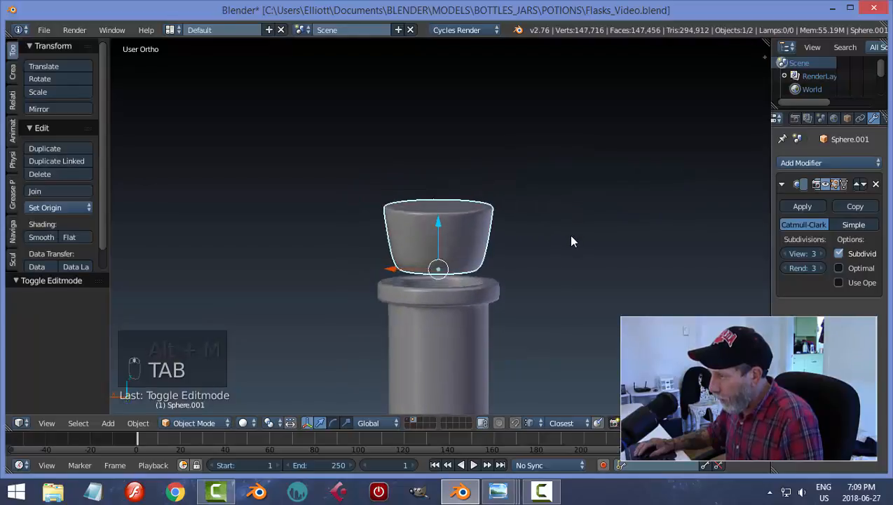
In Edit Mode, add one loop cut around the stopper's side and slide it down close to the bottom edge
{"action": "key", "text": "Tab"}
{"action": "left_click", "coordinate": [580, 253]}
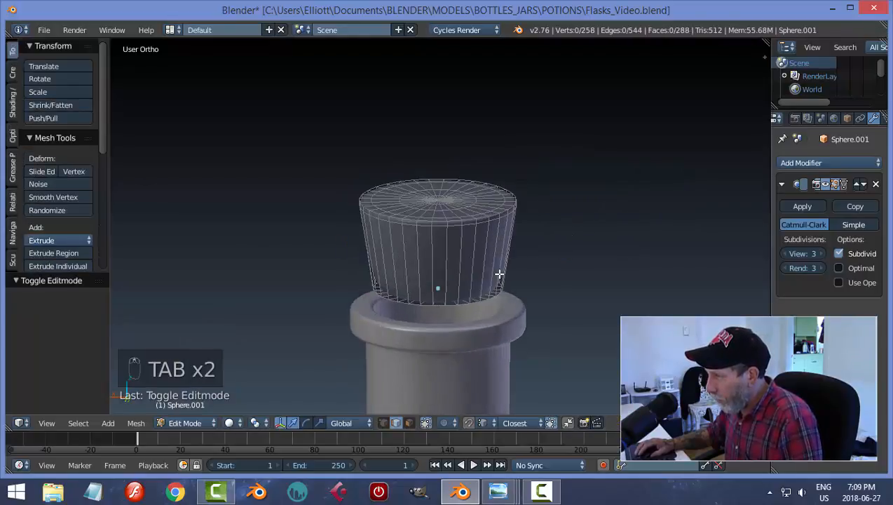
{"action": "key", "text": "ctrl+r"}
{"action": "left_click", "coordinate": [505, 268]}
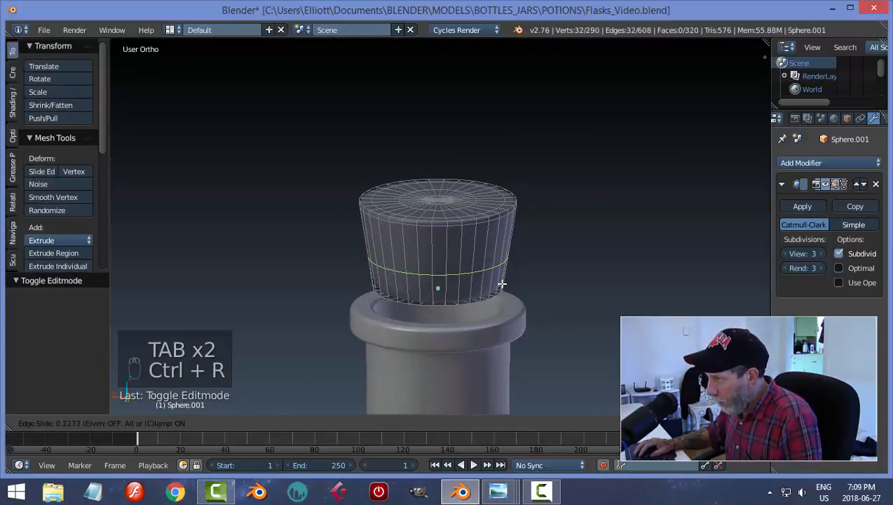
{"action": "left_click", "coordinate": [502, 303]}
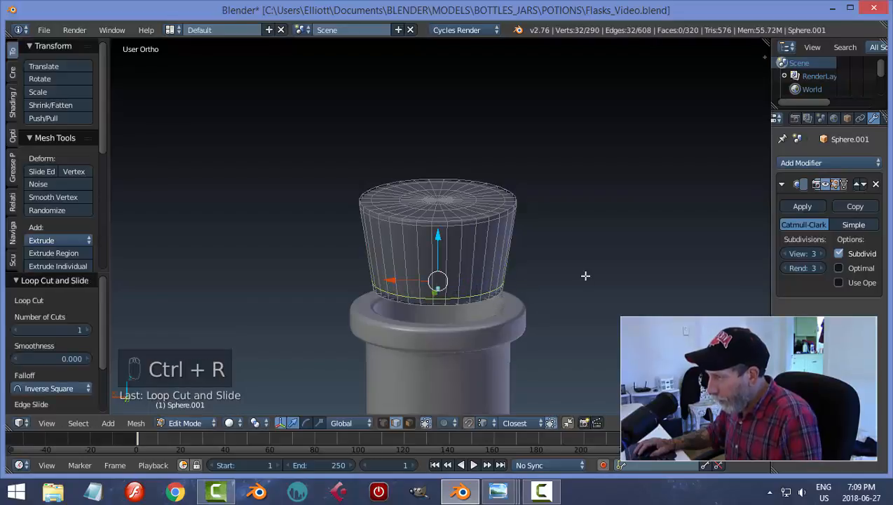
Return to Object Mode and apply smooth shading to the stopper
{"action": "key", "text": "Tab"}
{"action": "left_click", "coordinate": [558, 260]}
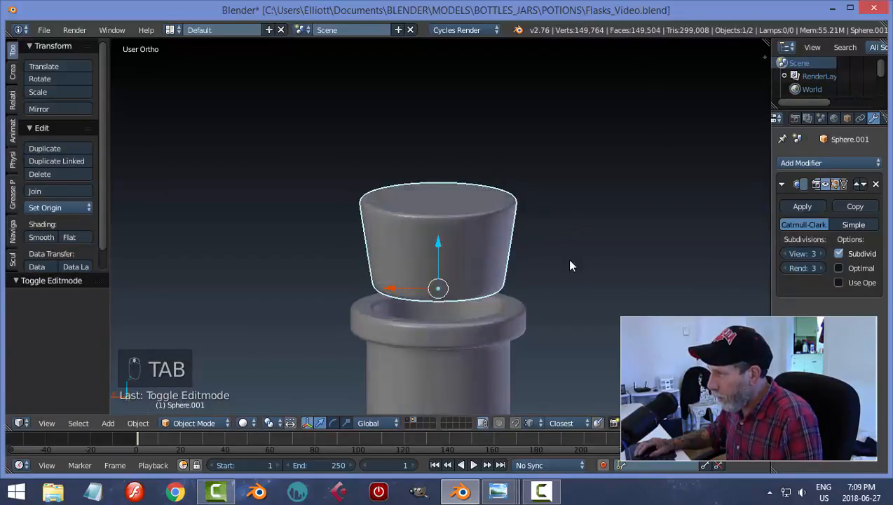
{"action": "left_click", "coordinate": [34, 237]}
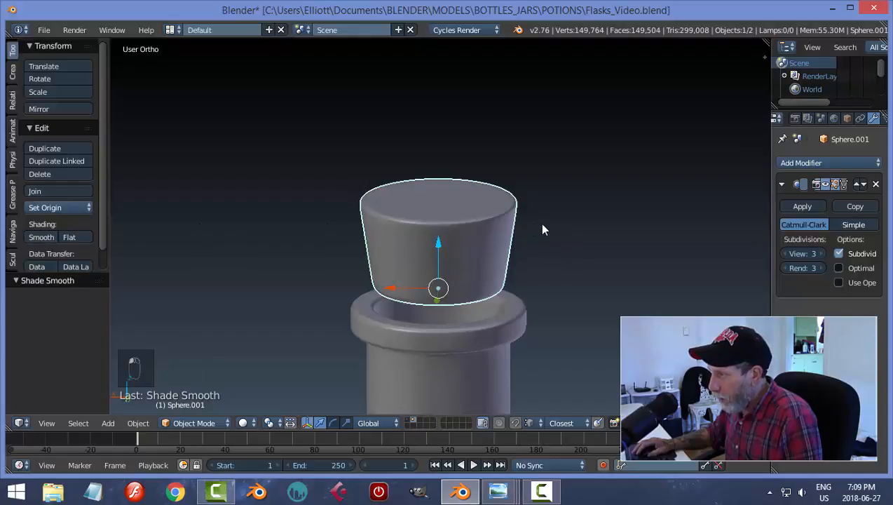
Select only the stopper and set its origin to its geometry
{"action": "key", "text": "a"}
{"action": "scroll", "coordinate": [539, 230], "scroll_direction": "down", "scroll_amount": 3}
{"action": "right_click", "coordinate": [440, 236]}
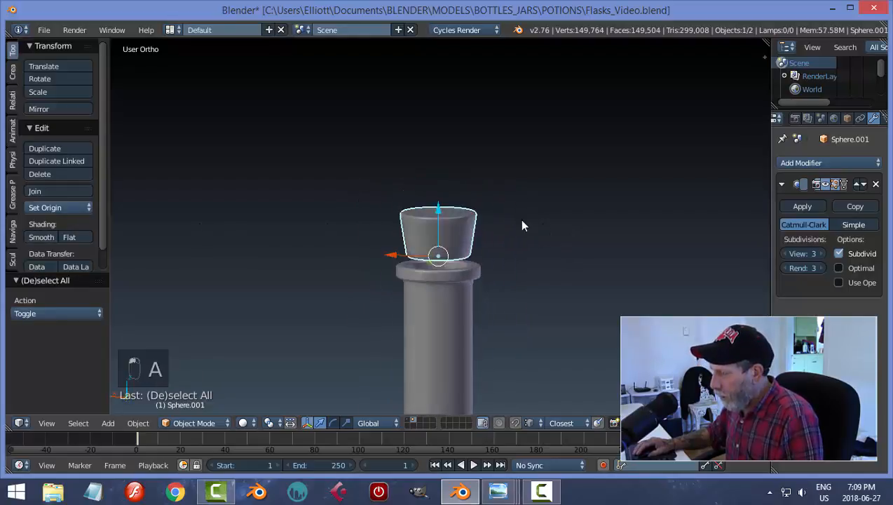
{"action": "left_click", "coordinate": [74, 207]}
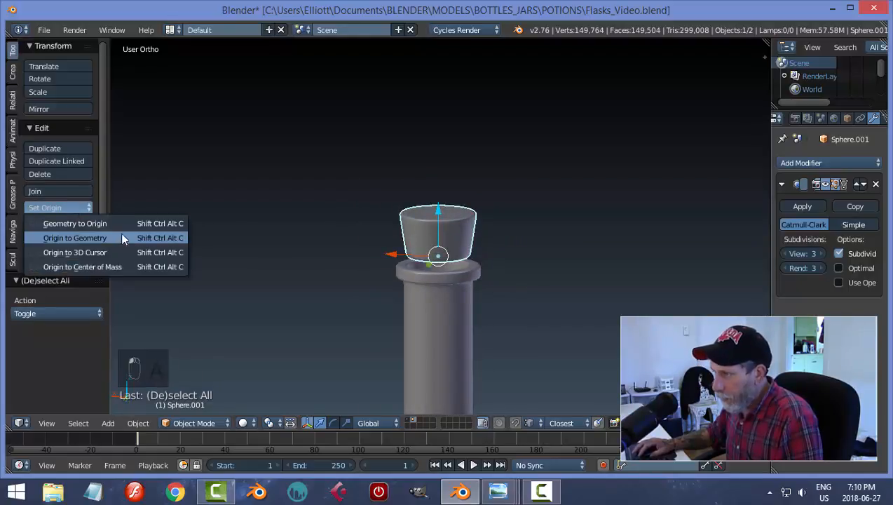
{"action": "left_click", "coordinate": [76, 239]}
Lower the stopper about 0.109 along Z into the flask's neck and scale it down slightly to fit
{"action": "left_click_drag", "start_coordinate": [442, 195], "coordinate": [440, 215]}
{"action": "middle_click_drag", "start_coordinate": [440, 215], "coordinate": [538, 283]}
{"action": "key", "text": "s"}
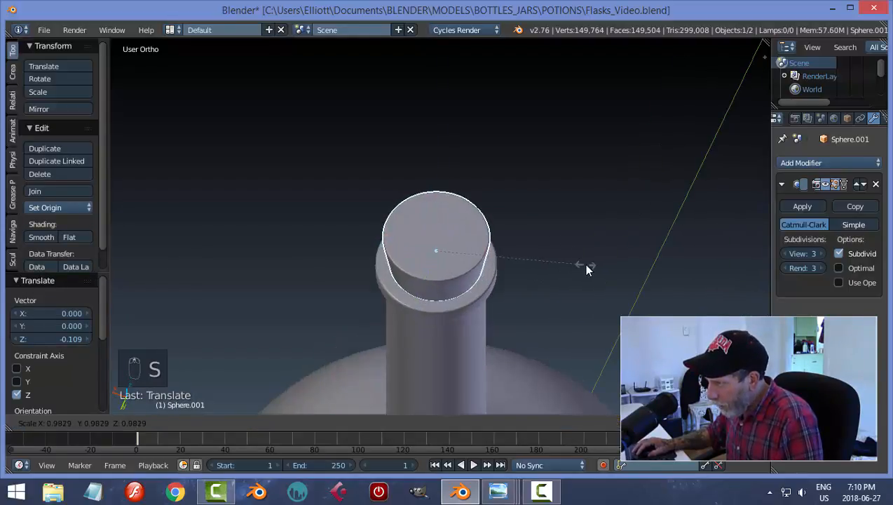
{"action": "left_click", "coordinate": [582, 263]}
Deselect everything and save the scene over the existing Flasks_Video.blend file
{"action": "key", "text": "a"}
{"action": "scroll", "coordinate": [582, 263], "scroll_direction": "down", "scroll_amount": 4}
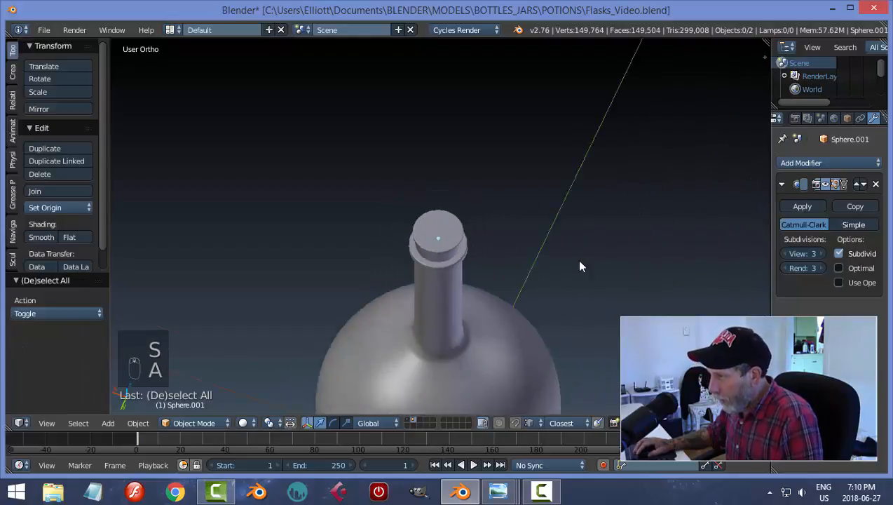
{"action": "middle_click_drag", "start_coordinate": [580, 263], "coordinate": [484, 205]}
{"action": "scroll", "coordinate": [544, 214], "scroll_direction": "down", "scroll_amount": 4}
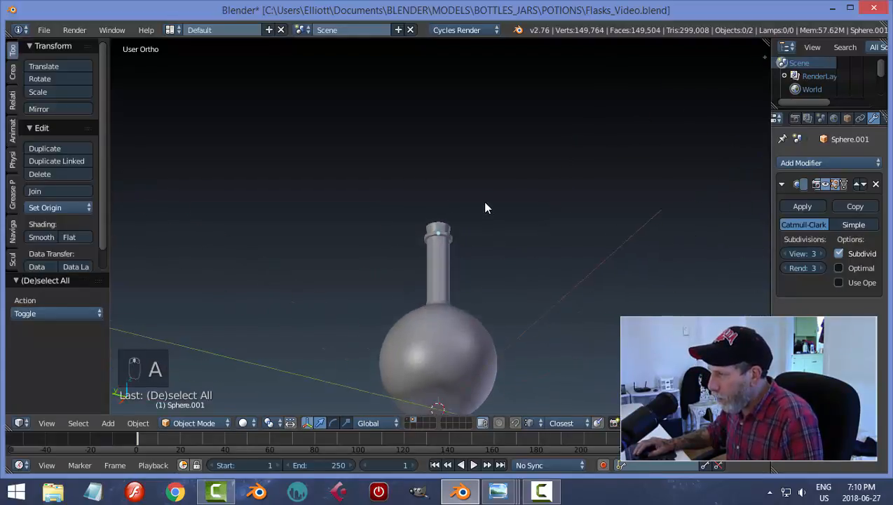
{"action": "scroll", "coordinate": [480, 286], "scroll_direction": "up", "scroll_amount": 5}
{"action": "mouse_move", "coordinate": [508, 272]}
{"action": "middle_mouse_down"}
{"action": "mouse_move", "coordinate": [499, 233]}
{"action": "mouse_move", "coordinate": [520, 304]}
{"action": "mouse_move", "coordinate": [512, 225]}
{"action": "mouse_move", "coordinate": [514, 259]}
{"action": "middle_mouse_up"}
{"action": "scroll", "coordinate": [533, 232], "scroll_direction": "down", "scroll_amount": 3}
{"action": "scroll", "coordinate": [533, 221], "scroll_direction": "down", "scroll_amount": 4}
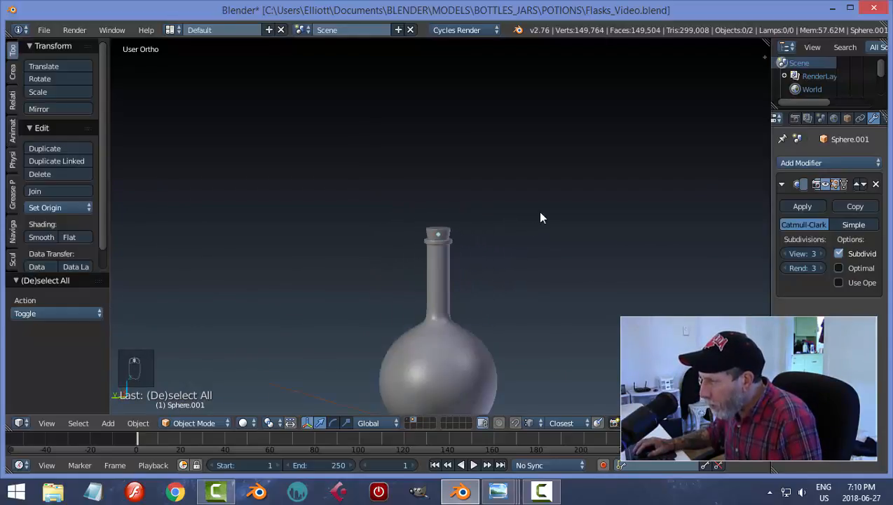
{"action": "key", "text": "ctrl+s"}
{"action": "left_click", "coordinate": [567, 222]}
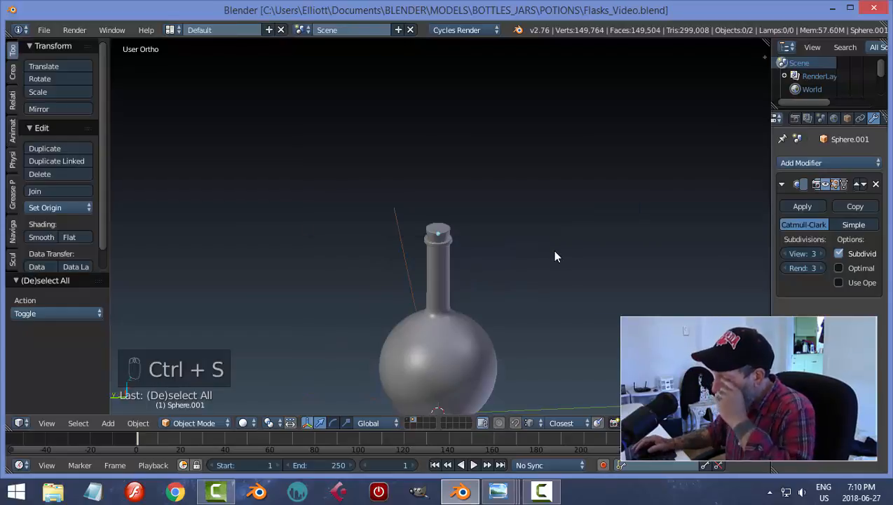
Duplicate the stopper in place and move the copy to the first layer for the conical flask
{"action": "right_click", "coordinate": [449, 237]}
{"action": "key", "text": "shift+d"}
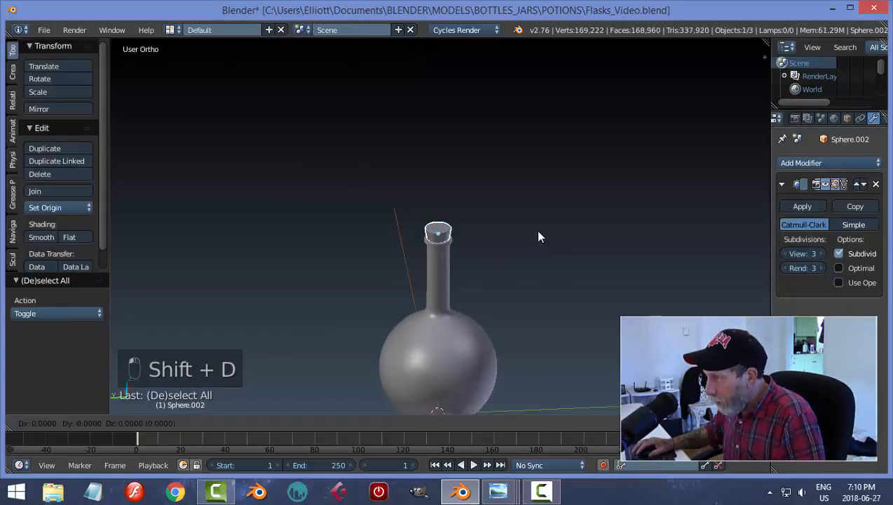
{"action": "right_click", "coordinate": [538, 237]}
{"action": "key", "text": "m"}
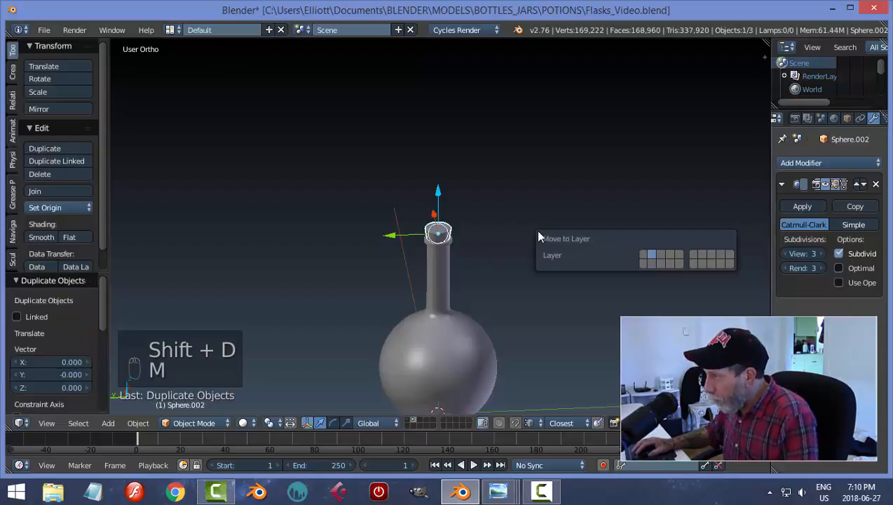
{"action": "left_click", "coordinate": [645, 259]}
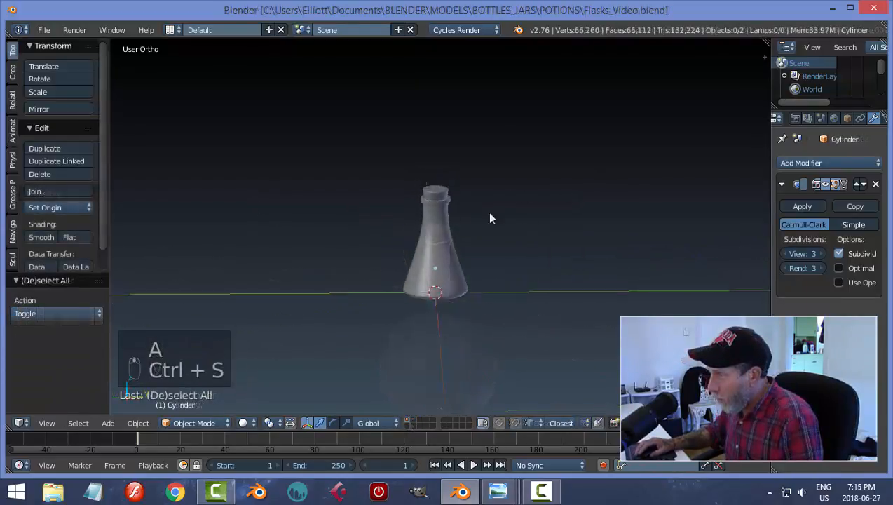
{"action": "middle_click_drag", "start_coordinate": [489, 219], "coordinate": [532, 198]}
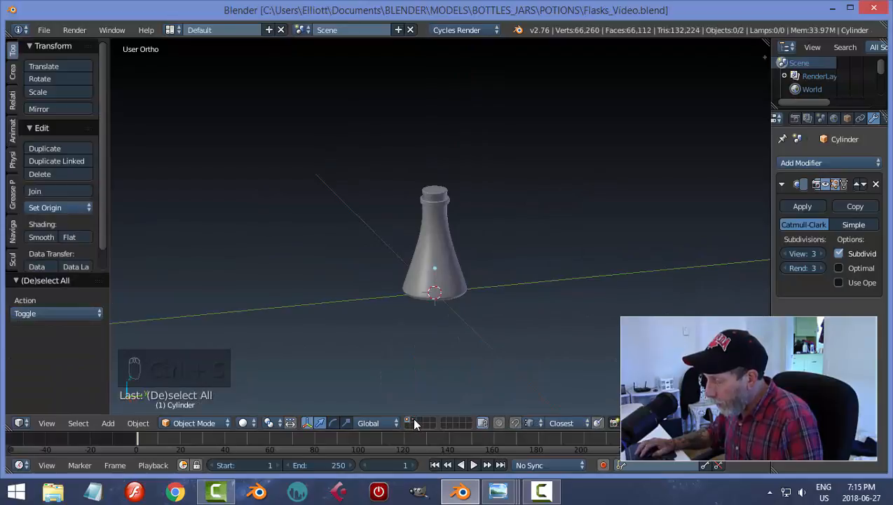
Move the conical flask with its stopper about -1.55 along Y, and send the round flask with its stopper to the first layer
{"action": "key", "text": "a"}
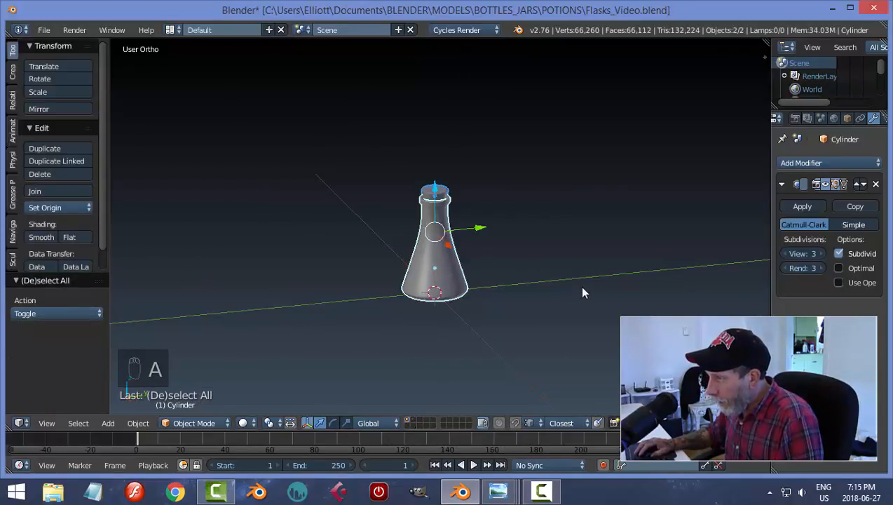
{"action": "left_click_drag", "start_coordinate": [483, 231], "coordinate": [407, 249]}
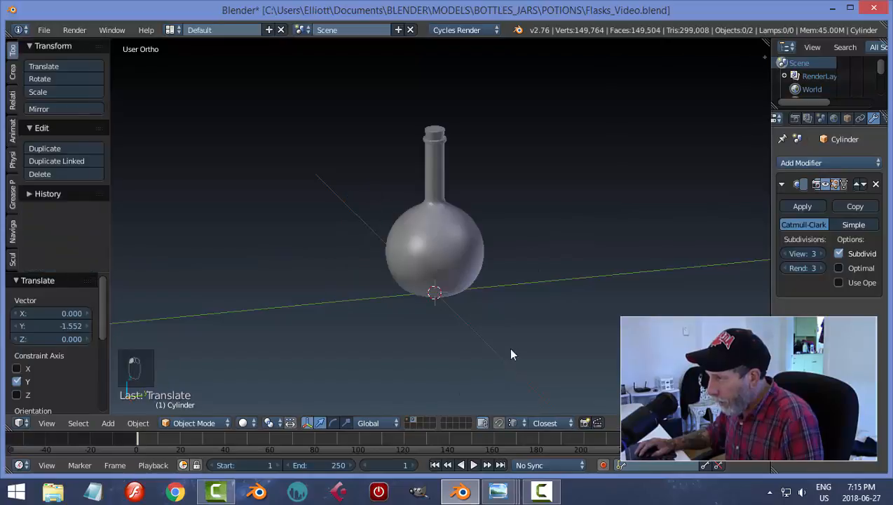
{"action": "key", "text": "a"}
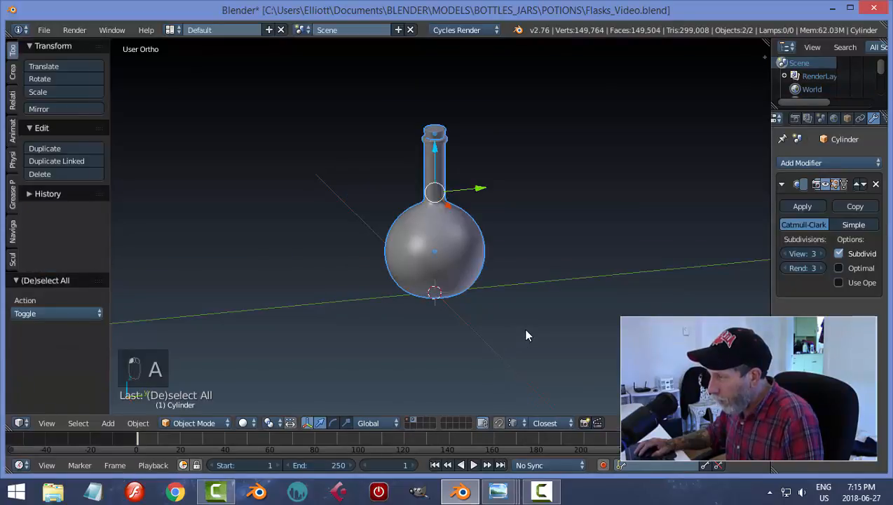
{"action": "key", "text": "m"}
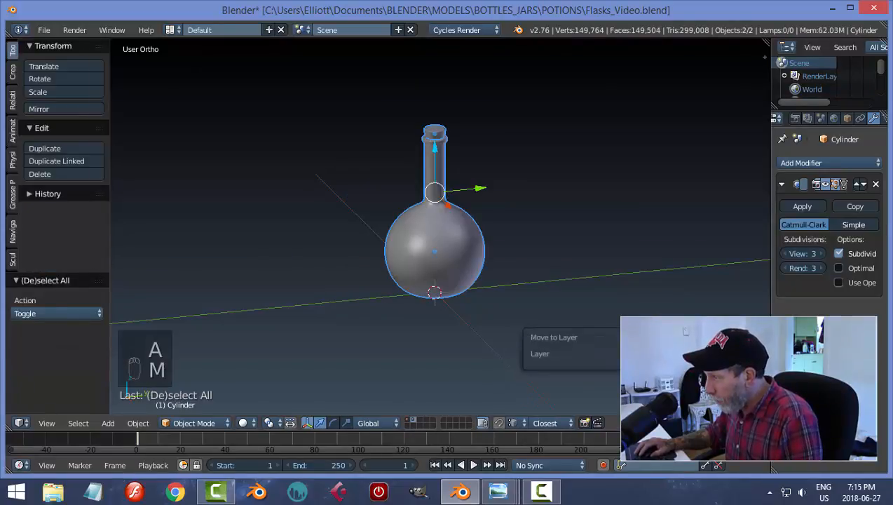
{"action": "left_click", "coordinate": [628, 352]}
{"action": "left_click", "coordinate": [411, 420]}
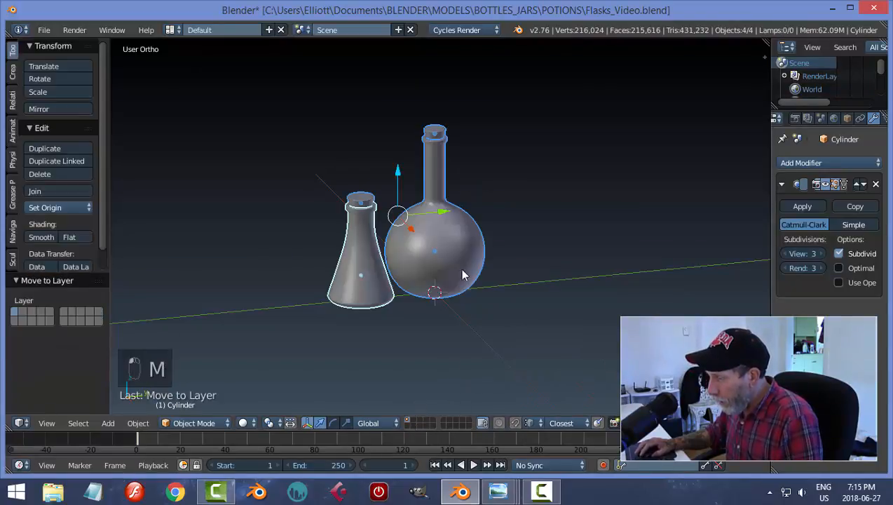
Move both flasks and their stoppers together about 0.72 along Y
{"action": "middle_click_drag", "start_coordinate": [489, 254], "coordinate": [460, 240]}
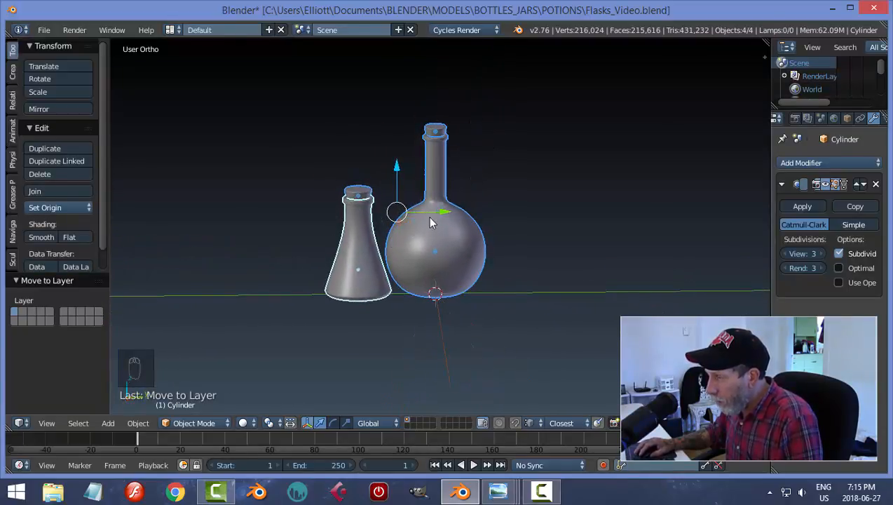
{"action": "key", "text": "g"}
{"action": "key", "text": "y"}
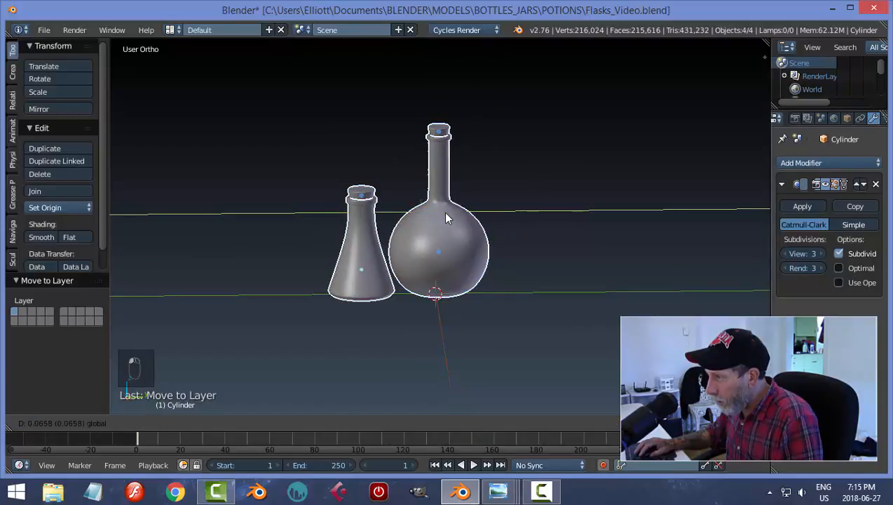
{"action": "left_click", "coordinate": [489, 224]}
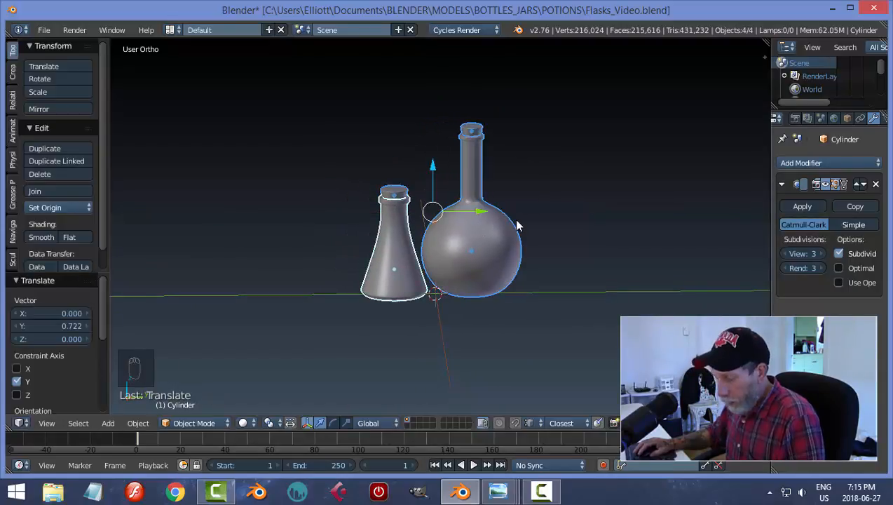
Move only the round flask and its stopper about 0.43 along Y, away from the conical flask
{"action": "key", "text": "a"}
{"action": "right_click", "coordinate": [471, 247]}
{"action": "right_click", "coordinate": [474, 145], "text": "shift"}
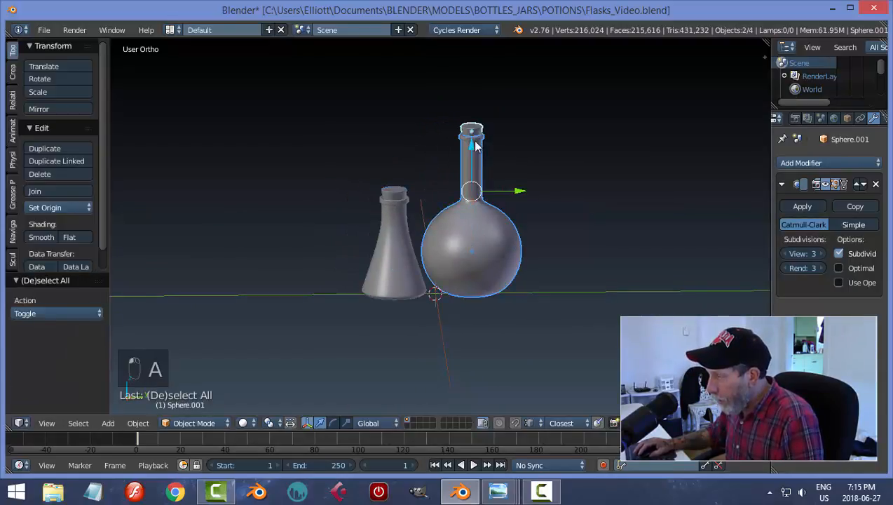
{"action": "left_click_drag", "start_coordinate": [520, 190], "coordinate": [539, 194]}
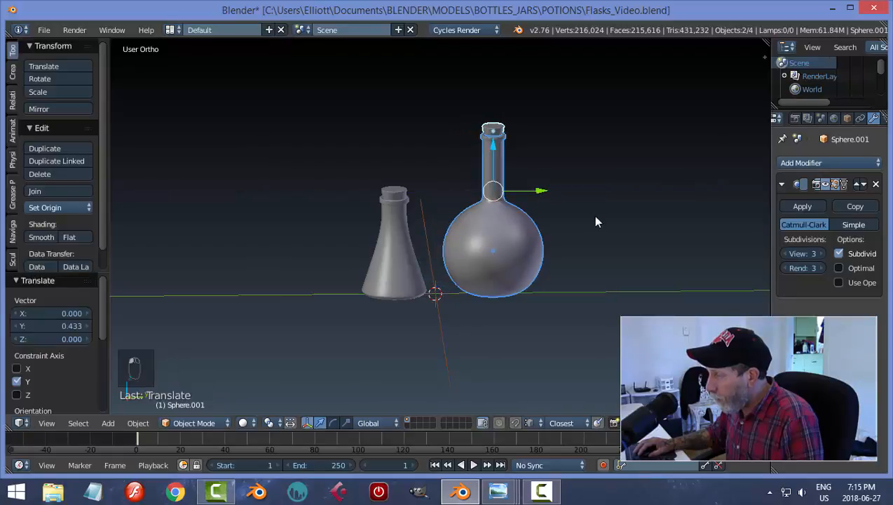
{"action": "key", "text": "a"}
Set the round flask's view and render subdivisions to 2, and reduce its stopper's view subdivisions to 2
{"action": "middle_click_drag", "start_coordinate": [578, 231], "coordinate": [522, 250]}
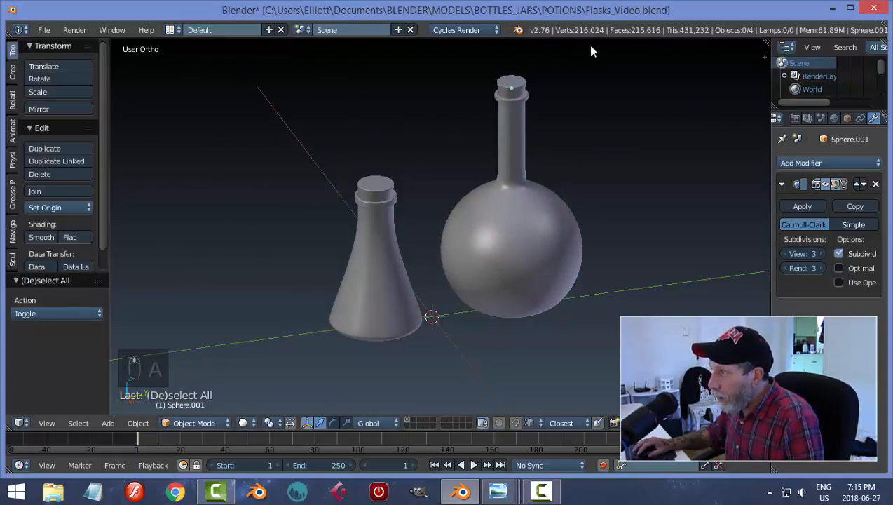
{"action": "right_click", "coordinate": [556, 202]}
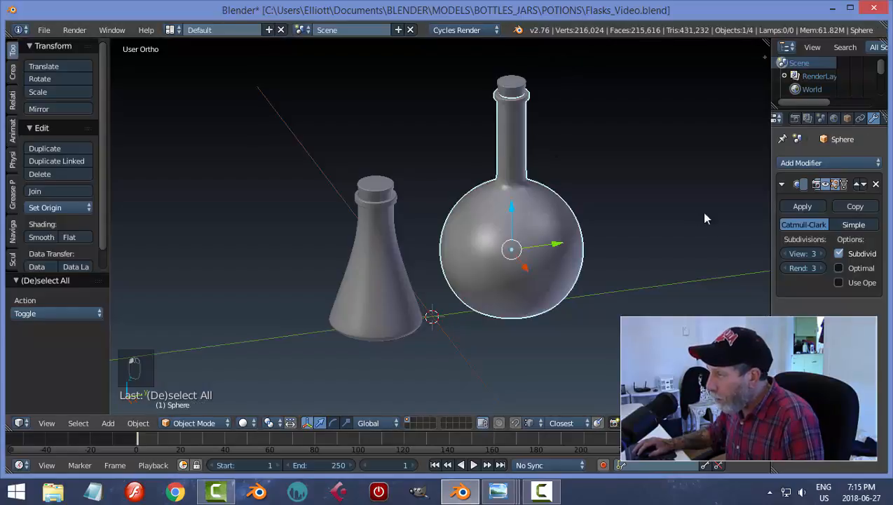
{"action": "left_click", "coordinate": [786, 254]}
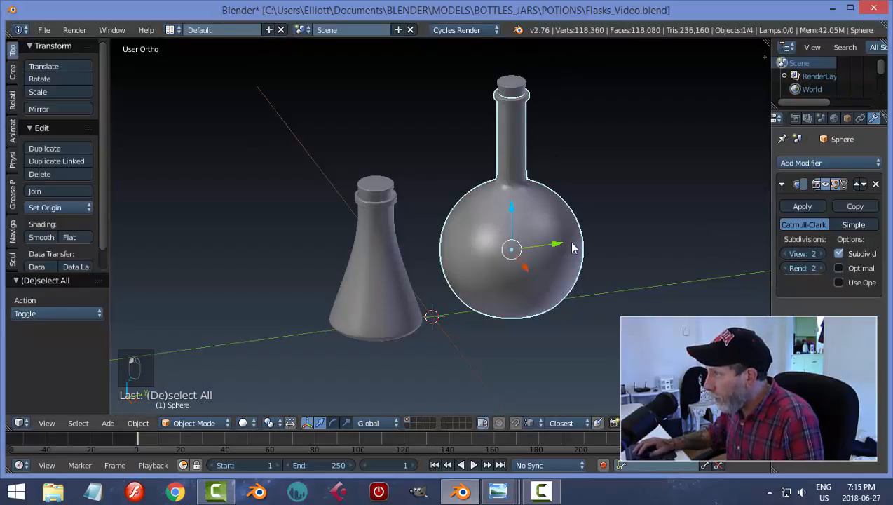
{"action": "right_click", "coordinate": [513, 88]}
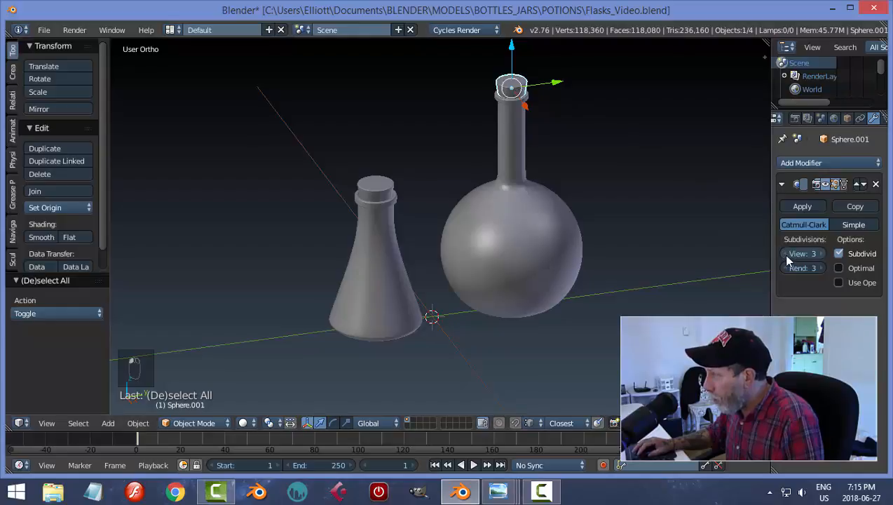
{"action": "right_click", "coordinate": [548, 236]}
Set the view subdivisions of the conical flask and its stopper to 2, and save the file
{"action": "right_click", "coordinate": [384, 187]}
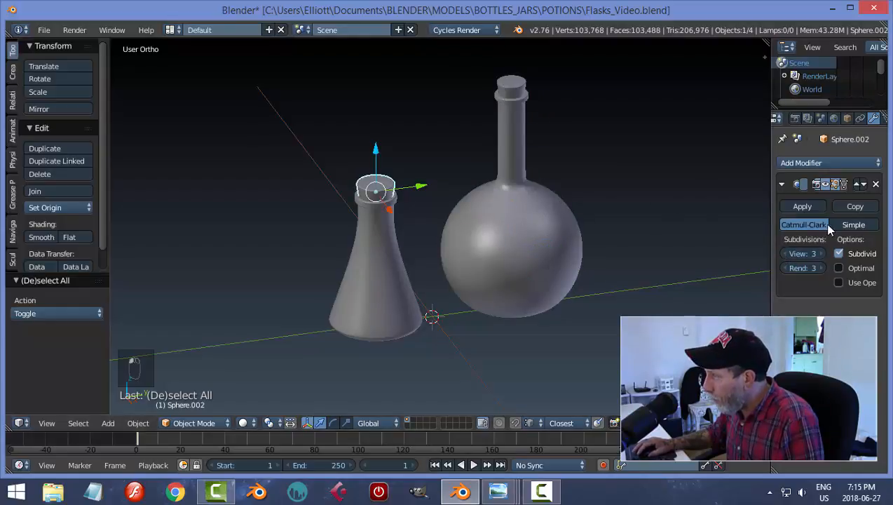
{"action": "left_click", "coordinate": [787, 253]}
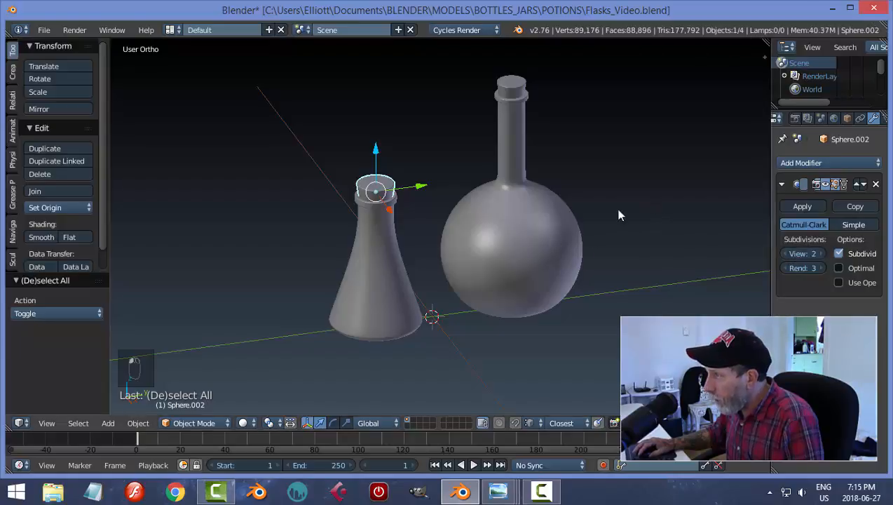
{"action": "right_click", "coordinate": [381, 272]}
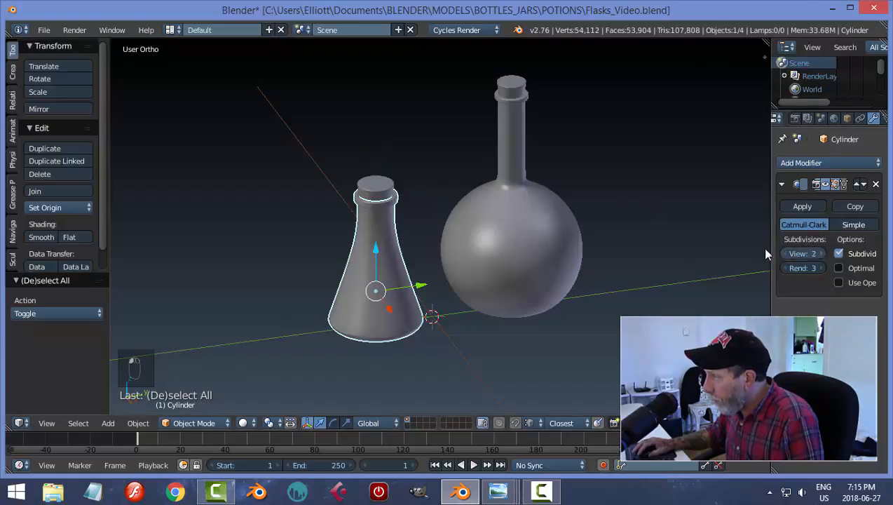
{"action": "key", "text": "a"}
{"action": "key", "text": "ctrl+s"}
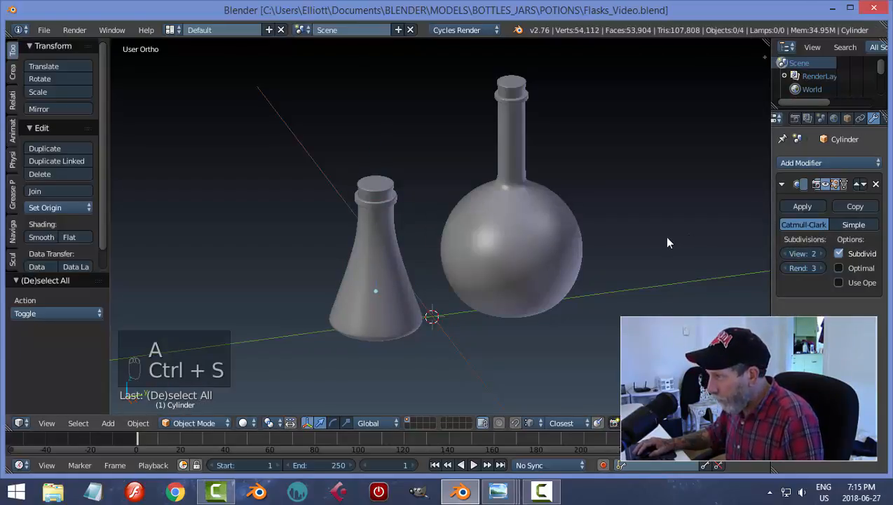
Move the round flask and its stopper in the negative X direction and about -1.16 along Y
{"action": "middle_click_drag", "start_coordinate": [667, 242], "coordinate": [500, 250]}
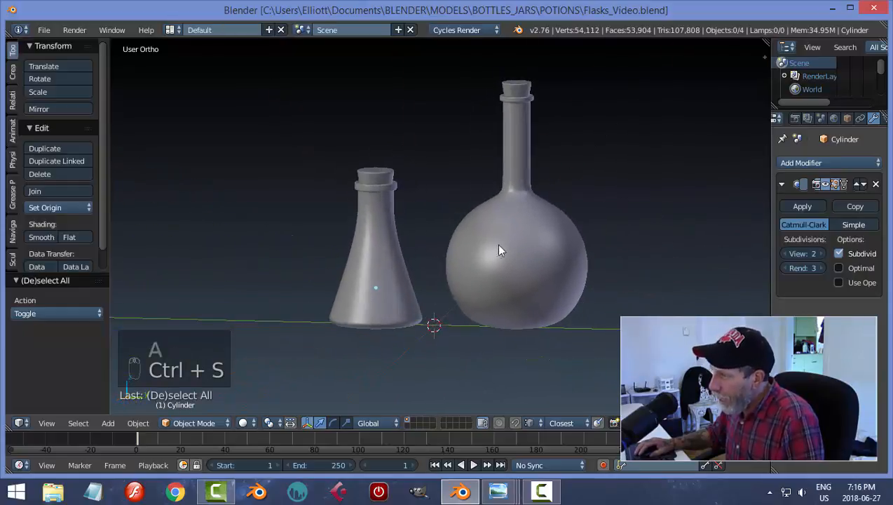
{"action": "middle_click_drag", "start_coordinate": [553, 223], "coordinate": [480, 226]}
{"action": "scroll", "coordinate": [558, 231], "scroll_direction": "down", "scroll_amount": 2}
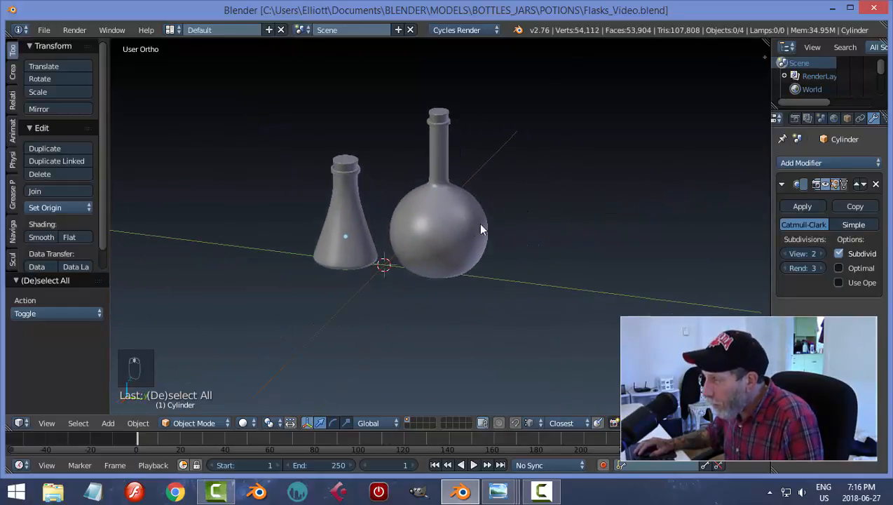
{"action": "right_click", "coordinate": [481, 228]}
{"action": "key", "text": "KP_1"}
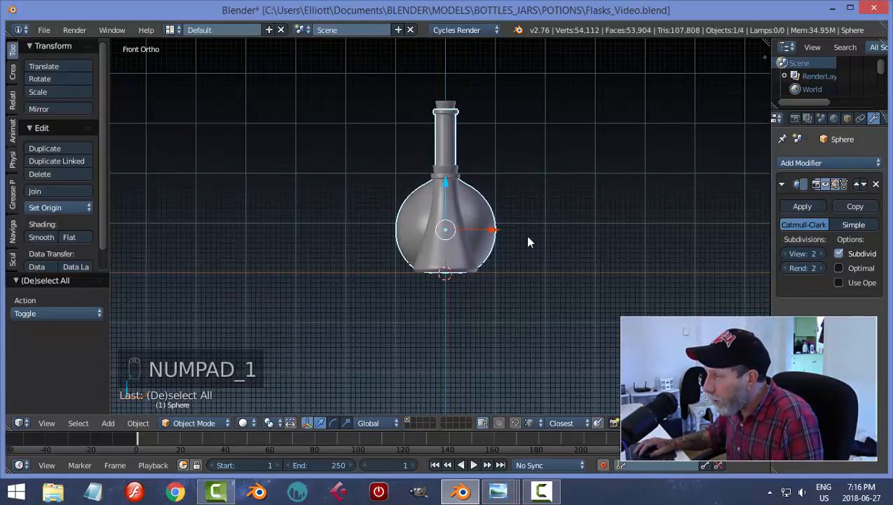
{"action": "right_click", "coordinate": [495, 163], "text": "shift"}
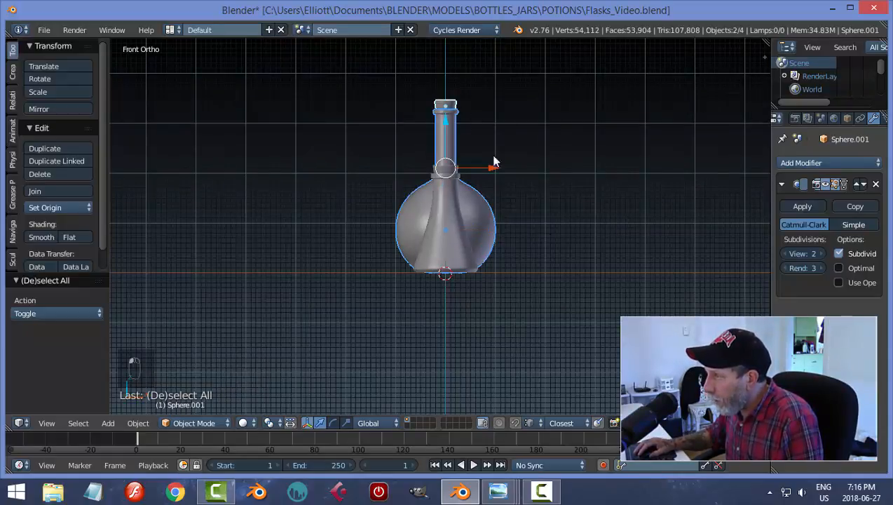
{"action": "left_click_drag", "start_coordinate": [494, 171], "coordinate": [377, 178]}
{"action": "middle_click_drag", "start_coordinate": [541, 179], "coordinate": [470, 123]}
{"action": "left_click_drag", "start_coordinate": [470, 123], "coordinate": [421, 125]}
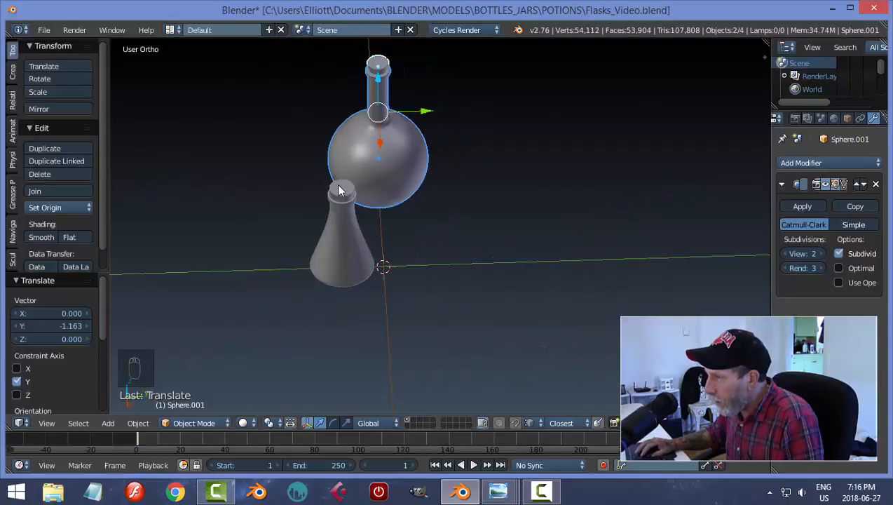
Move the conical flask and its stopper about 0.78 along Y and about 1.87 along X, and deselect everything
{"action": "right_click", "coordinate": [349, 244]}
{"action": "left_click_drag", "start_coordinate": [389, 218], "coordinate": [431, 240]}
{"action": "key", "text": "KP_1"}
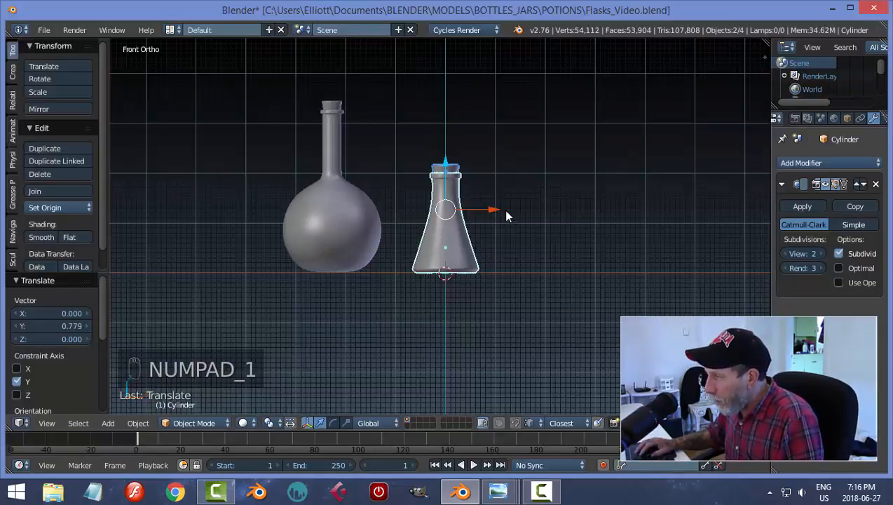
{"action": "left_click_drag", "start_coordinate": [507, 215], "coordinate": [582, 221]}
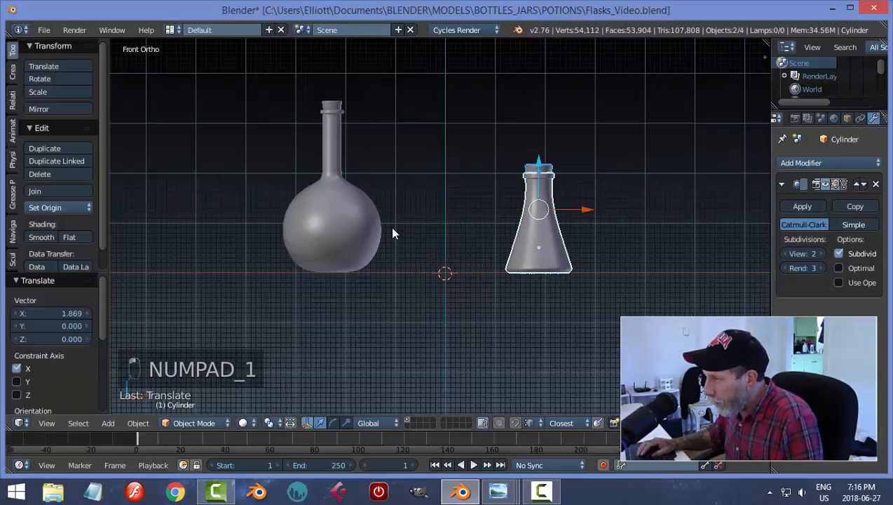
{"action": "scroll", "coordinate": [393, 233], "scroll_direction": "up", "scroll_amount": 4}
{"action": "key", "text": "a"}
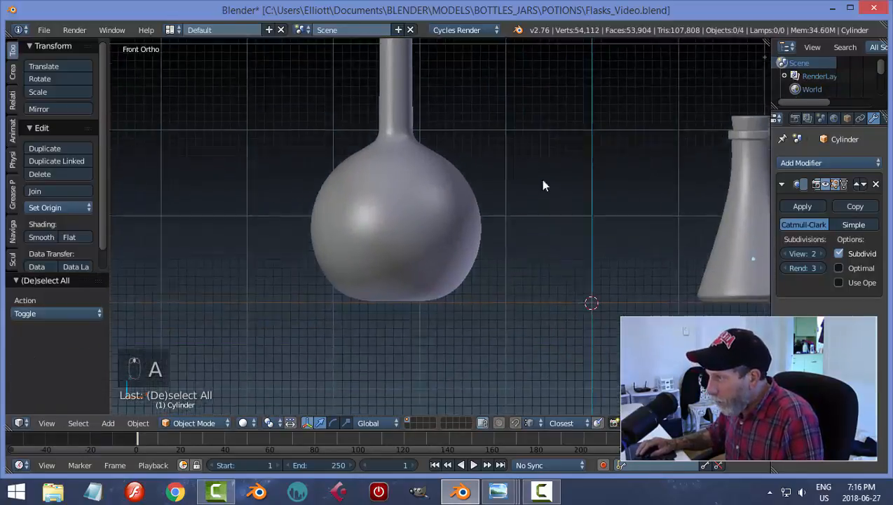
Open the round flask's mesh for editing and show it in wireframe
{"action": "scroll", "coordinate": [544, 186], "scroll_direction": "down", "scroll_amount": 4}
{"action": "right_click", "coordinate": [401, 240]}
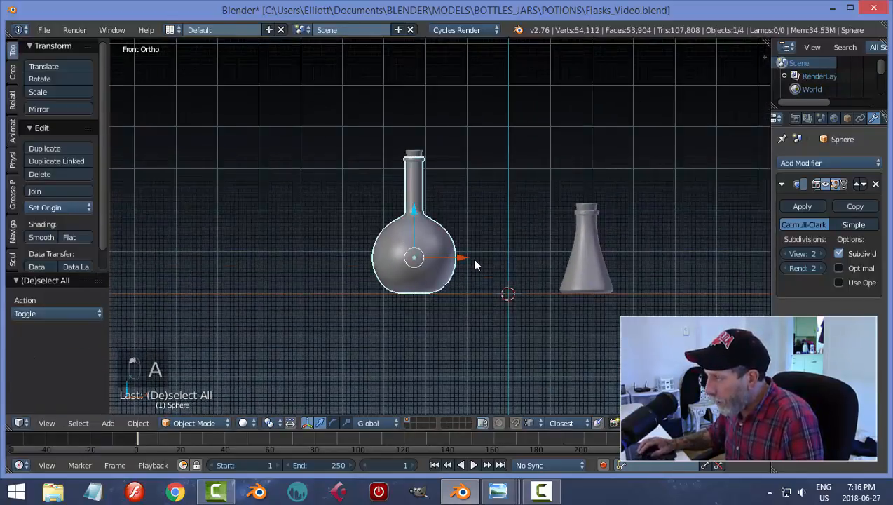
{"action": "scroll", "coordinate": [500, 237], "scroll_direction": "up", "scroll_amount": 2}
{"action": "key", "text": "Tab"}
{"action": "scroll", "coordinate": [498, 279], "scroll_direction": "up", "scroll_amount": 2}
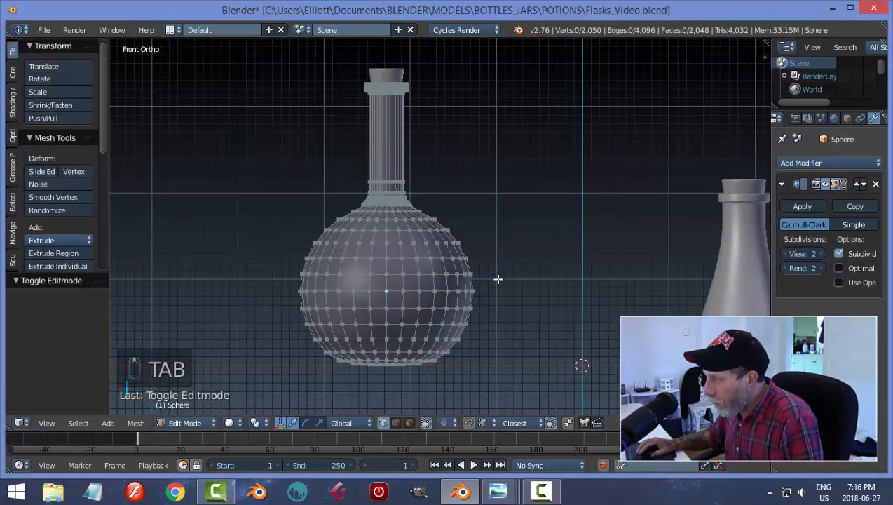
{"action": "key", "text": "z"}
{"action": "left_click", "coordinate": [594, 288]}
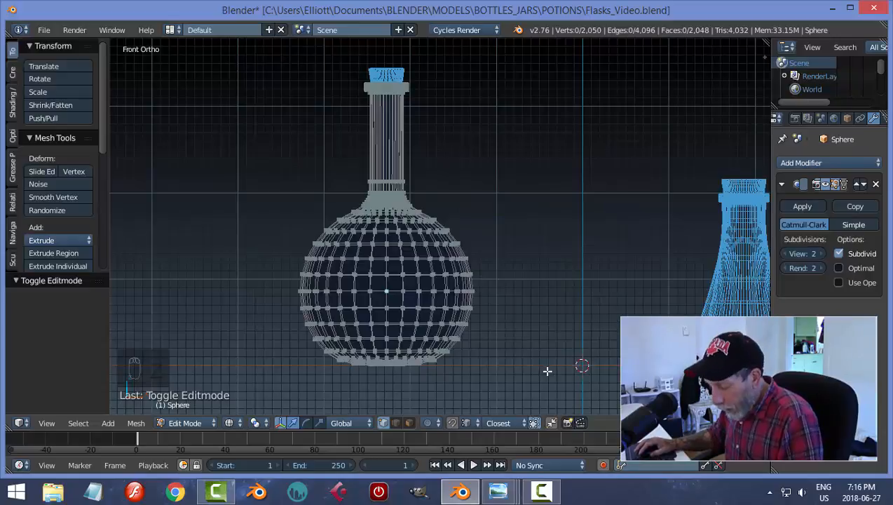
Switch to face selection and box-select all faces in the lower part of the round flask's body
{"action": "key", "text": "ctrl+Tab"}
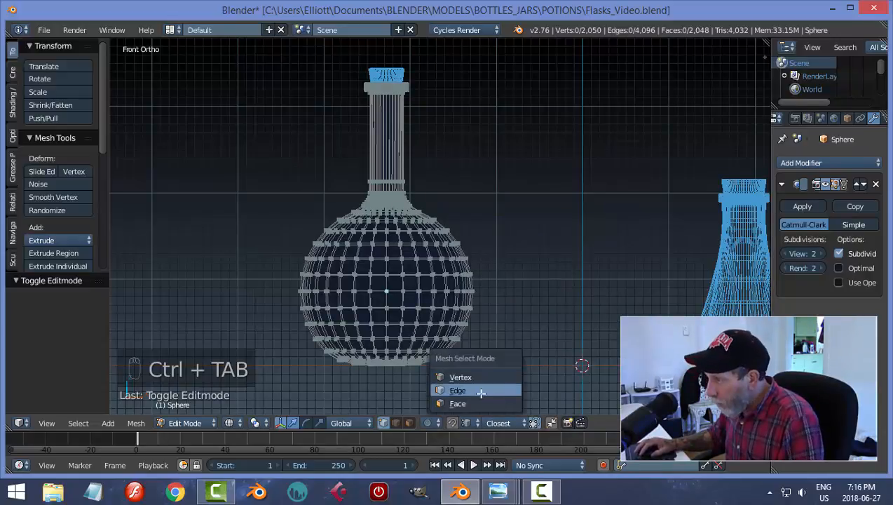
{"action": "left_click", "coordinate": [501, 403]}
{"action": "key", "text": "b"}
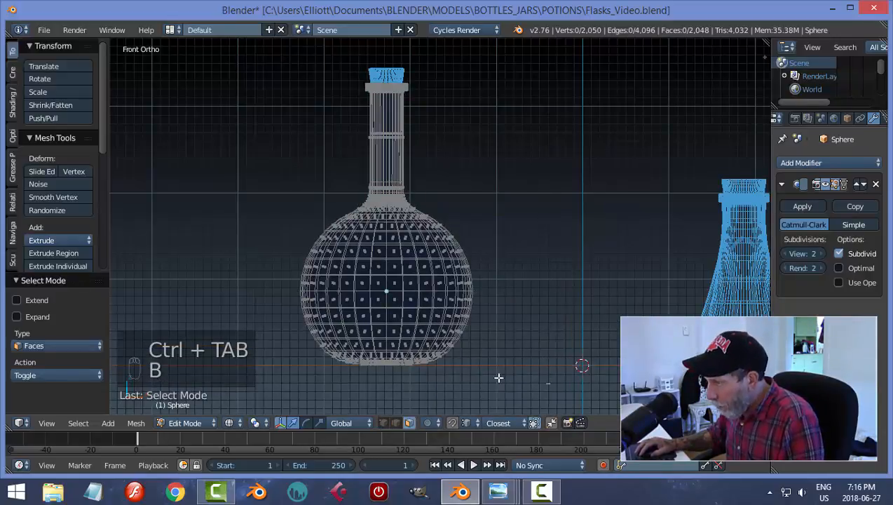
{"action": "left_click_drag", "start_coordinate": [549, 382], "coordinate": [260, 281]}
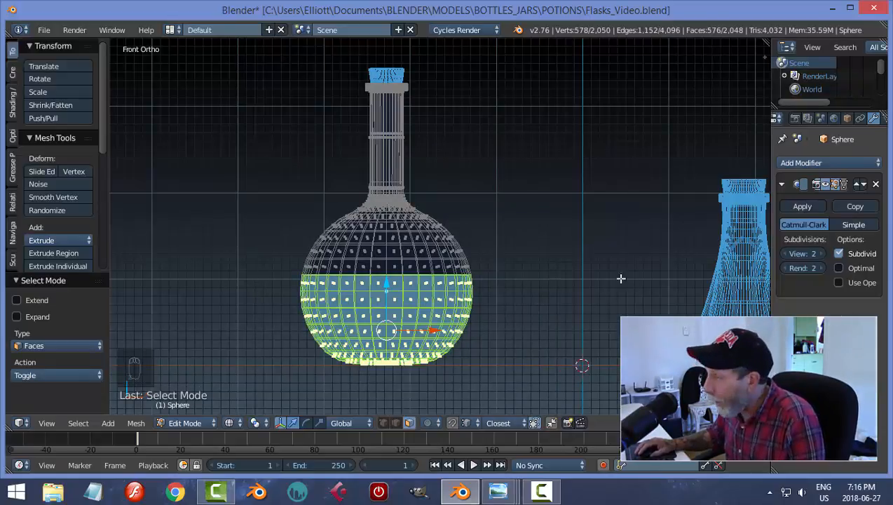
Duplicate the selected faces in place, separate the copy by selection into its own object, and return to Object Mode
{"action": "middle_click_drag", "start_coordinate": [621, 278], "coordinate": [550, 279]}
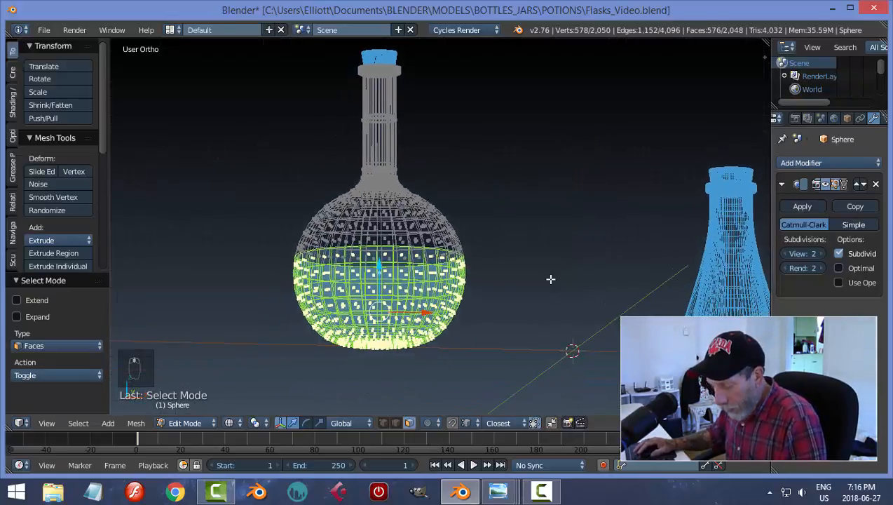
{"action": "key", "text": "shift+d"}
{"action": "key", "text": "p"}
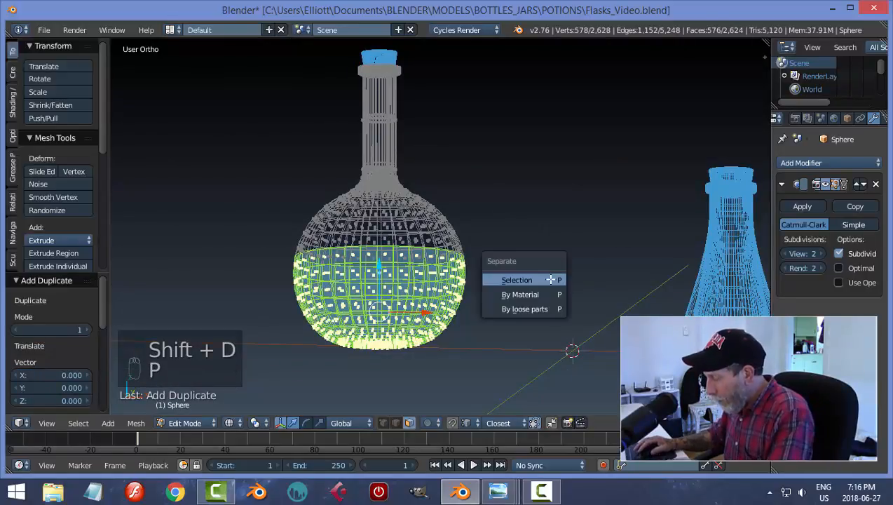
{"action": "left_click", "coordinate": [550, 279]}
{"action": "key", "text": "Tab"}
{"action": "left_click", "coordinate": [466, 286]}
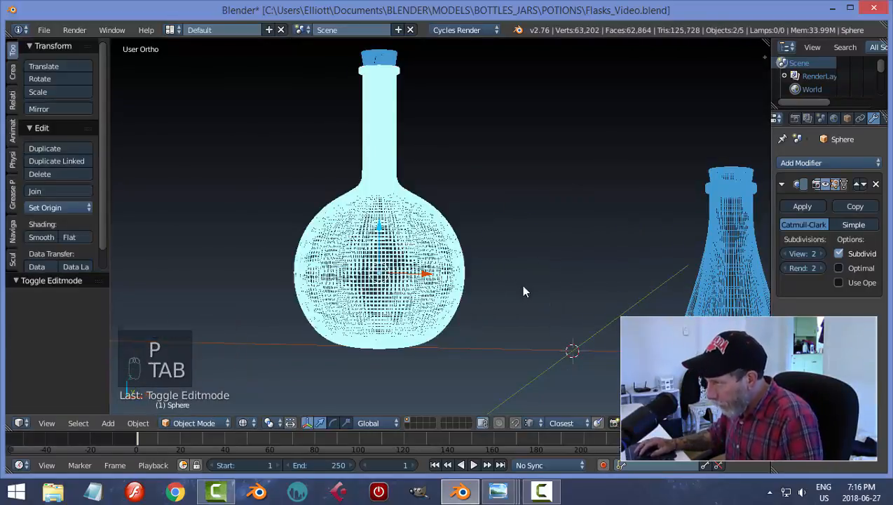
Return to solid shading, select only the separated lower piece of the round flask, and scale it to about 0.978
{"action": "key", "text": "z"}
{"action": "left_click", "coordinate": [528, 364]}
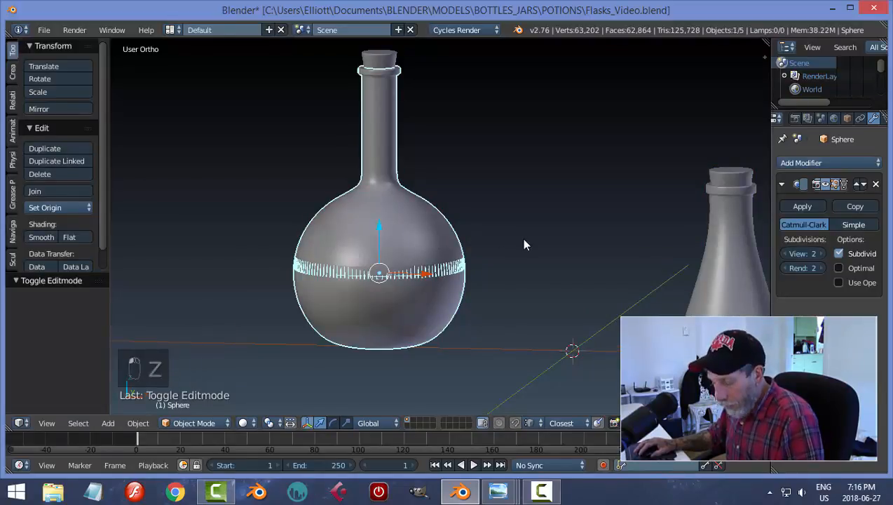
{"action": "key", "text": "a"}
{"action": "right_click", "coordinate": [438, 274]}
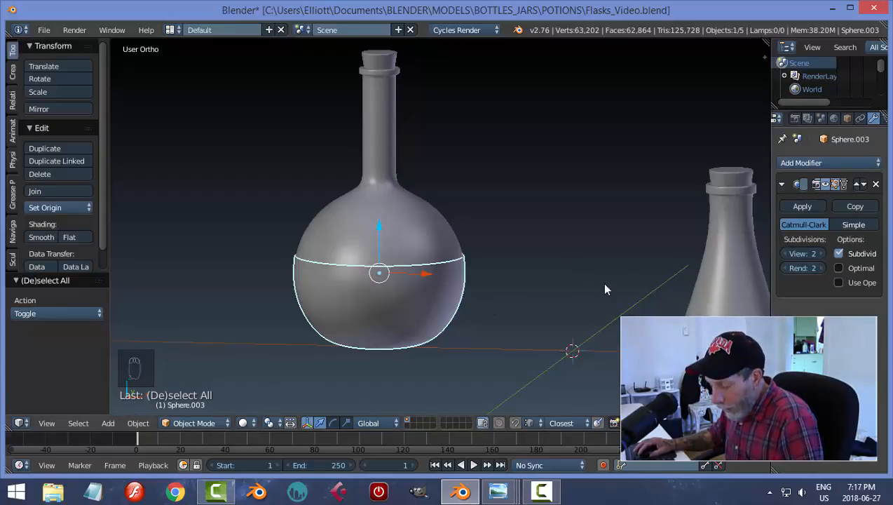
{"action": "key", "text": "s"}
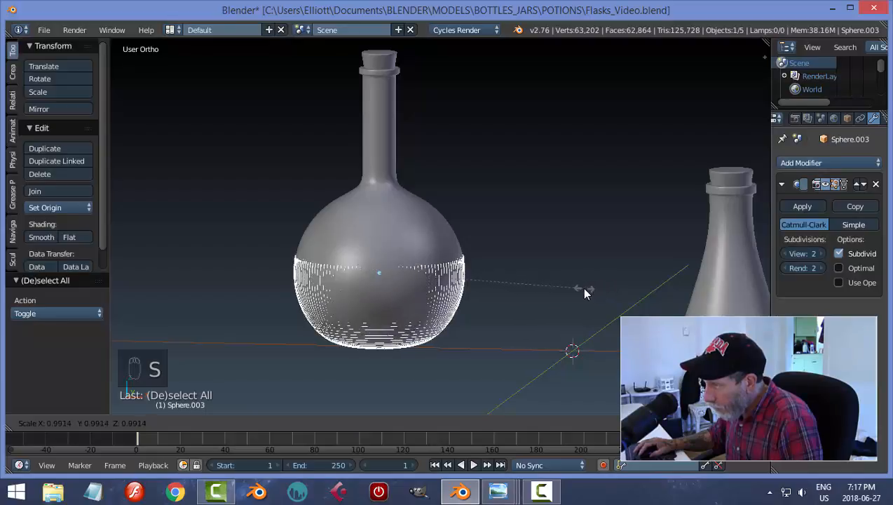
{"action": "left_click", "coordinate": [552, 289]}
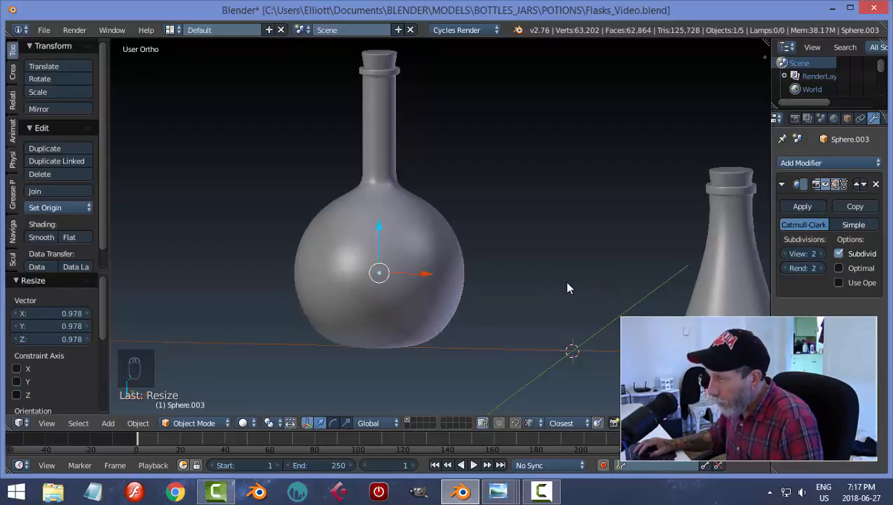
Hide the round flask and open the separated liquid piece's mesh for editing
{"action": "right_click", "coordinate": [412, 223]}
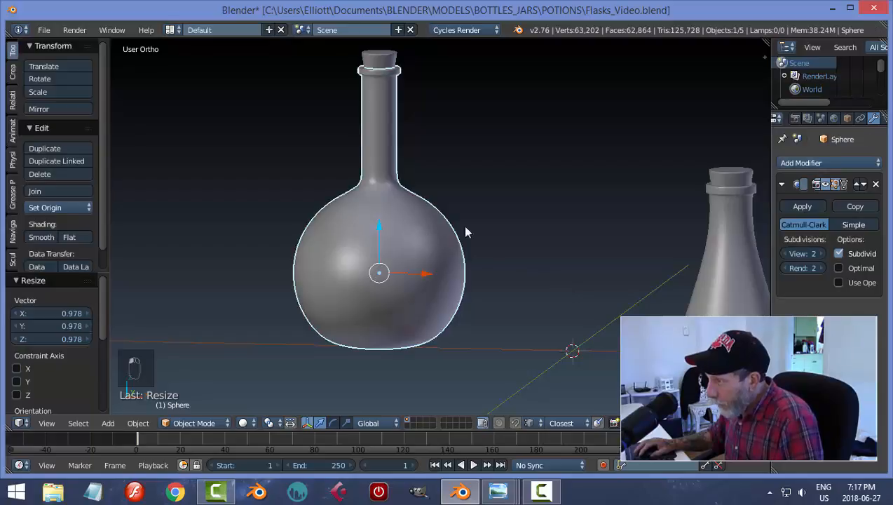
{"action": "key", "text": "h"}
{"action": "middle_click_drag", "start_coordinate": [474, 240], "coordinate": [496, 260]}
{"action": "scroll", "coordinate": [495, 295], "scroll_direction": "up", "scroll_amount": 3}
{"action": "scroll", "coordinate": [496, 260], "scroll_direction": "up", "scroll_amount": 2}
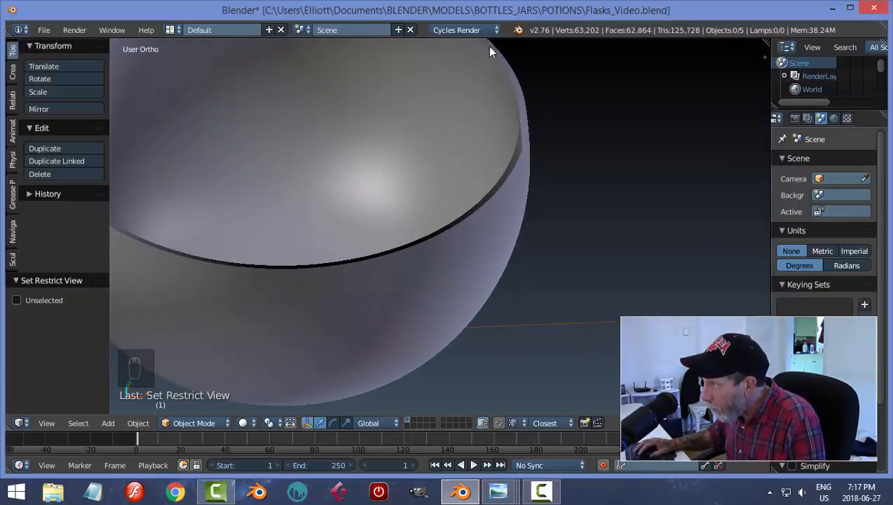
{"action": "right_click", "coordinate": [451, 232]}
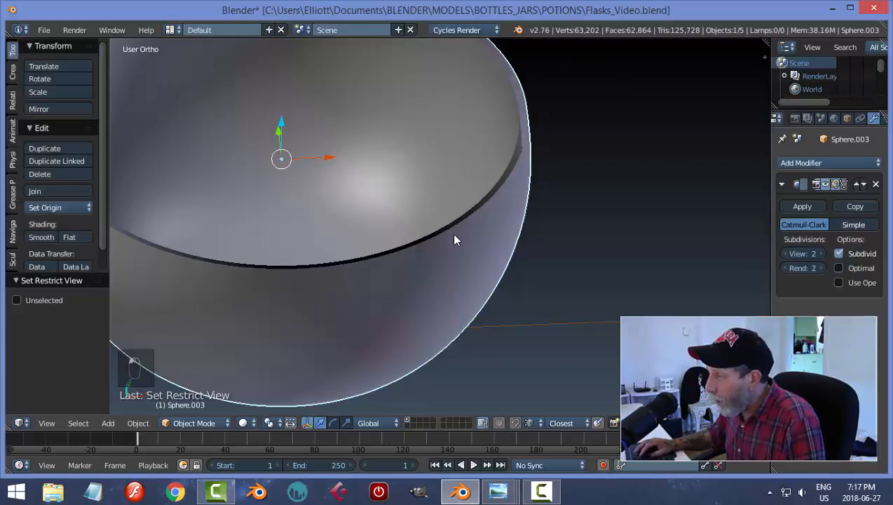
{"action": "key", "text": "Tab"}
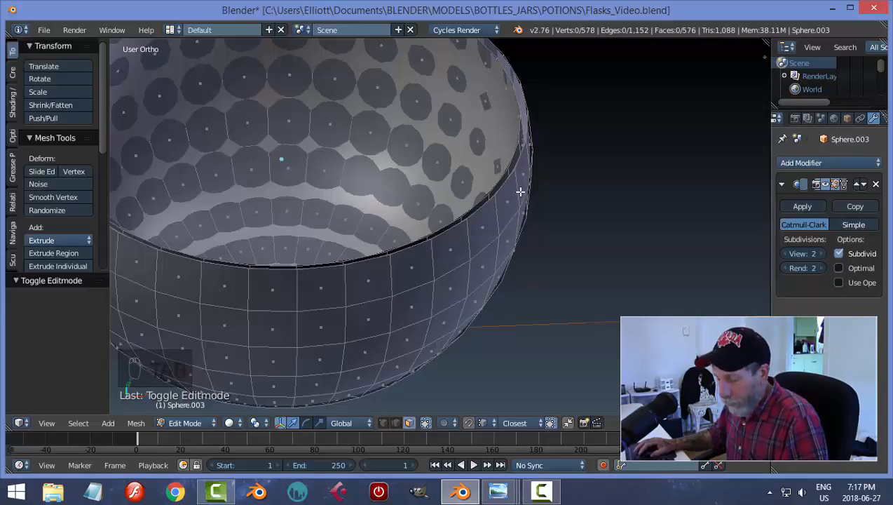
Switch to edge selection and select the edge loop around the liquid piece's inner rim
{"action": "key", "text": "ctrl+Tab"}
{"action": "left_click", "coordinate": [499, 181]}
{"action": "right_click", "coordinate": [509, 168], "text": "alt"}
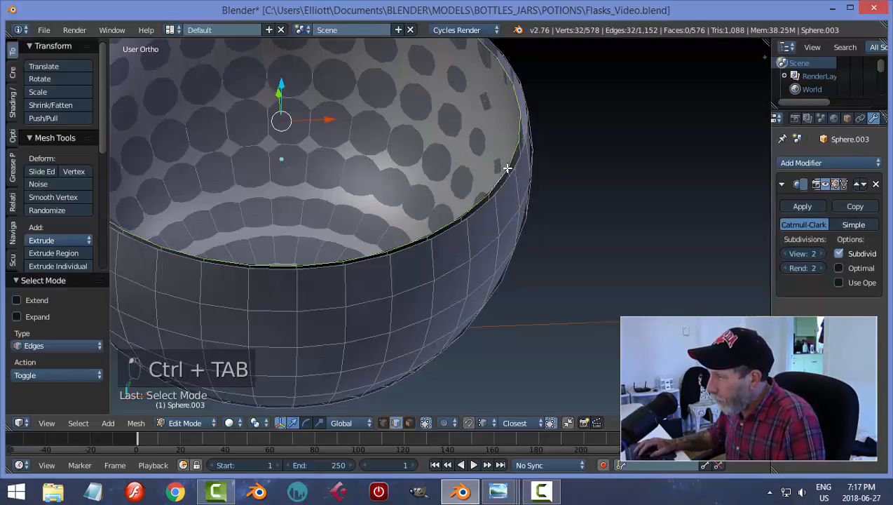
{"action": "scroll", "coordinate": [607, 201], "scroll_direction": "down", "scroll_amount": 2}
{"action": "middle_click_drag", "start_coordinate": [569, 205], "coordinate": [635, 185]}
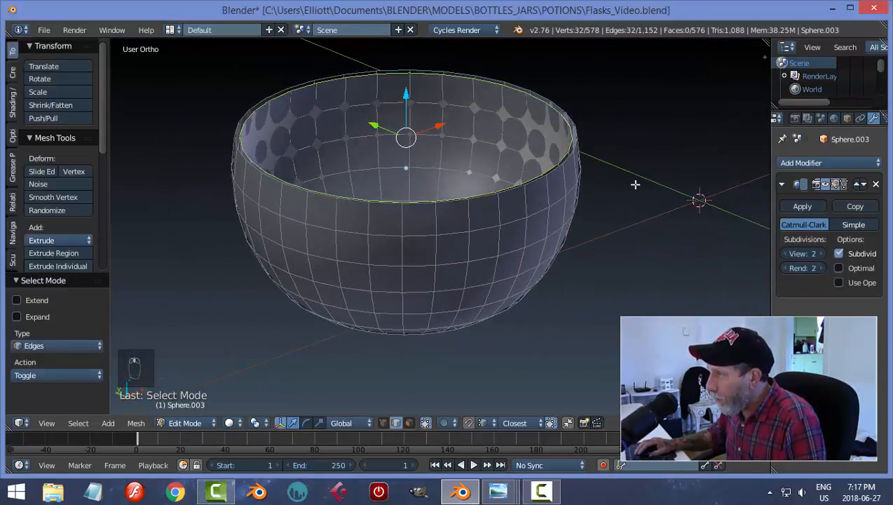
Grow the selection from the inner rim until it covers the whole inner wall, and delete its vertices
{"action": "key", "text": "ctrl+KP_Add"}
{"action": "key", "text": "ctrl+KP_Add"}
{"action": "key", "text": "ctrl+KP_Add"}
{"action": "key", "text": "ctrl+KP_Add"}
{"action": "key", "text": "ctrl+KP_Add"}
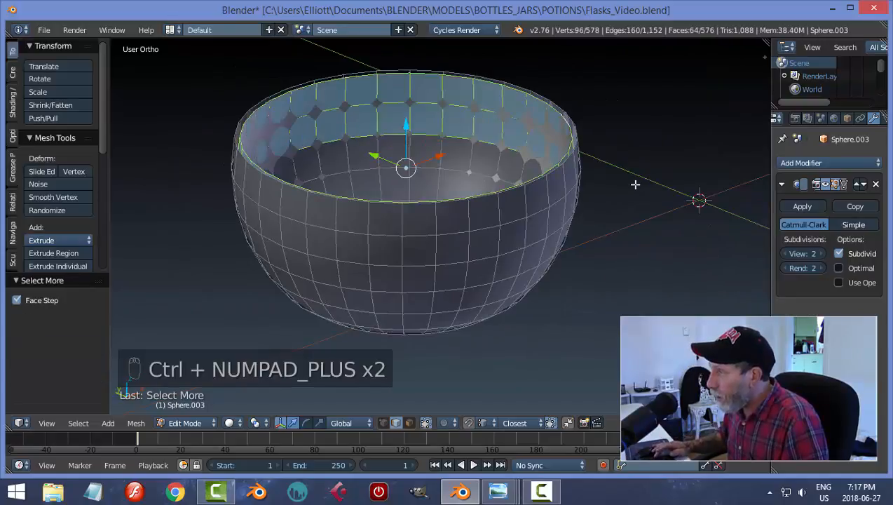
{"action": "key", "text": "ctrl+KP_Add"}
{"action": "key", "text": "ctrl+KP_Add"}
{"action": "key", "text": "ctrl+KP_Add"}
{"action": "key", "text": "ctrl+KP_Add"}
{"action": "key", "text": "ctrl+KP_Add"}
{"action": "key", "text": "ctrl+KP_Add"}
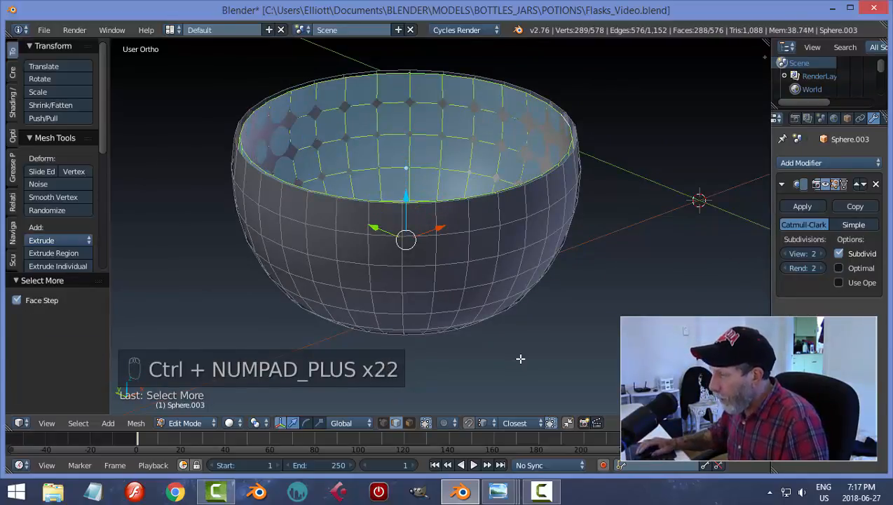
{"action": "middle_click_drag", "start_coordinate": [520, 359], "coordinate": [523, 326]}
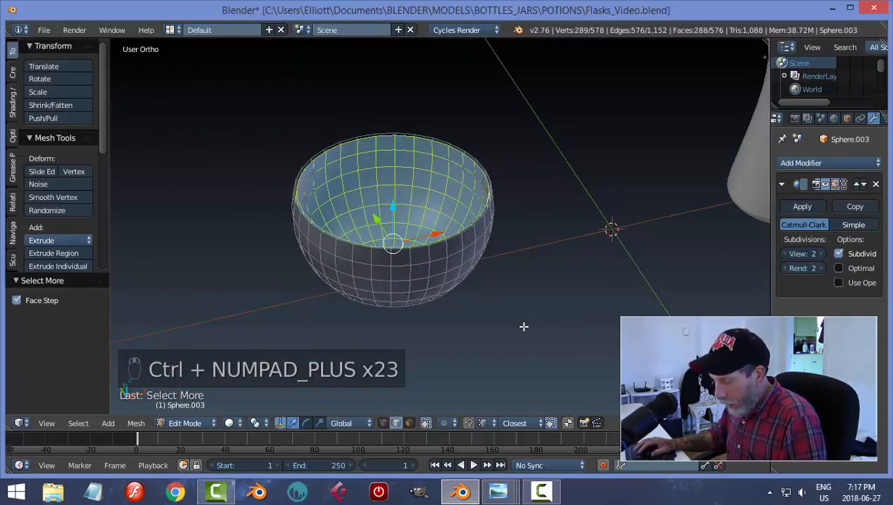
{"action": "key", "text": "x"}
{"action": "left_click", "coordinate": [514, 233]}
{"action": "scroll", "coordinate": [532, 238], "scroll_direction": "down", "scroll_amount": 2}
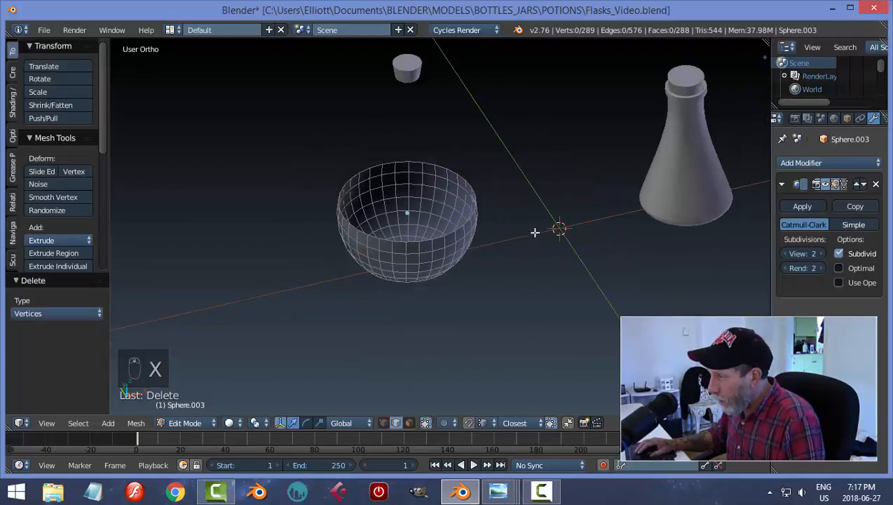
Select the entire remaining shell, remove doubles, recalculate its normals outward, and return to Object Mode
{"action": "middle_click_drag", "start_coordinate": [535, 232], "coordinate": [503, 249]}
{"action": "key", "text": "a"}
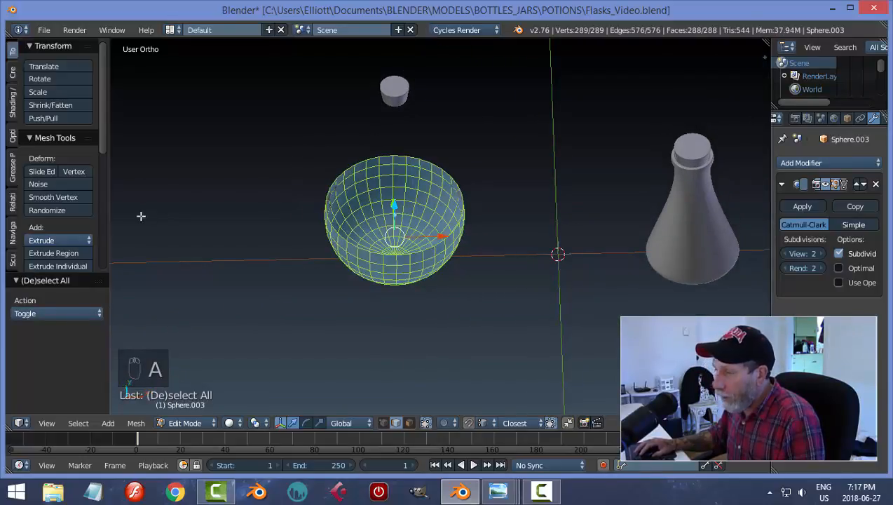
{"action": "left_click_drag", "start_coordinate": [106, 127], "coordinate": [105, 271]}
{"action": "left_click", "coordinate": [69, 212]}
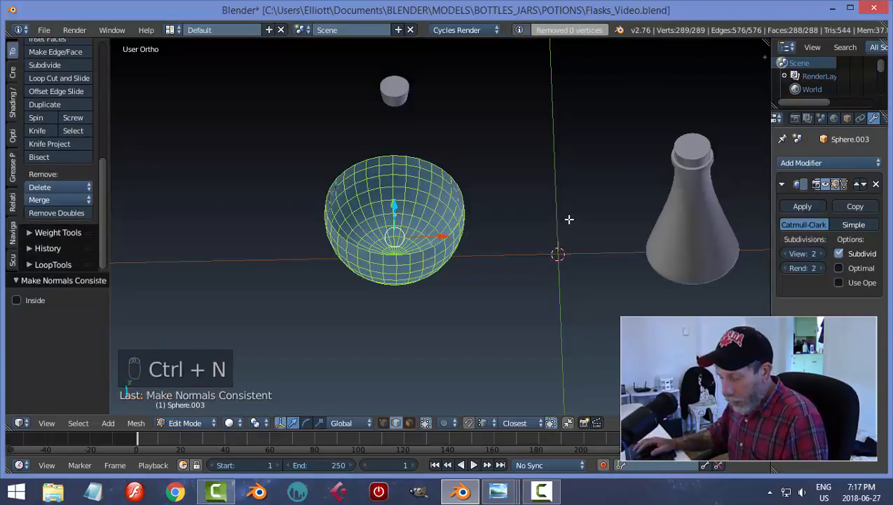
{"action": "key", "text": "a"}
{"action": "key", "text": "Tab"}
{"action": "middle_click_drag", "start_coordinate": [550, 298], "coordinate": [560, 245]}
Reopen the liquid mesh for editing, select the open rim's edge loop, and extrude it inward at a scale of about 0.856
{"action": "key", "text": "Tab"}
{"action": "left_click", "coordinate": [570, 216]}
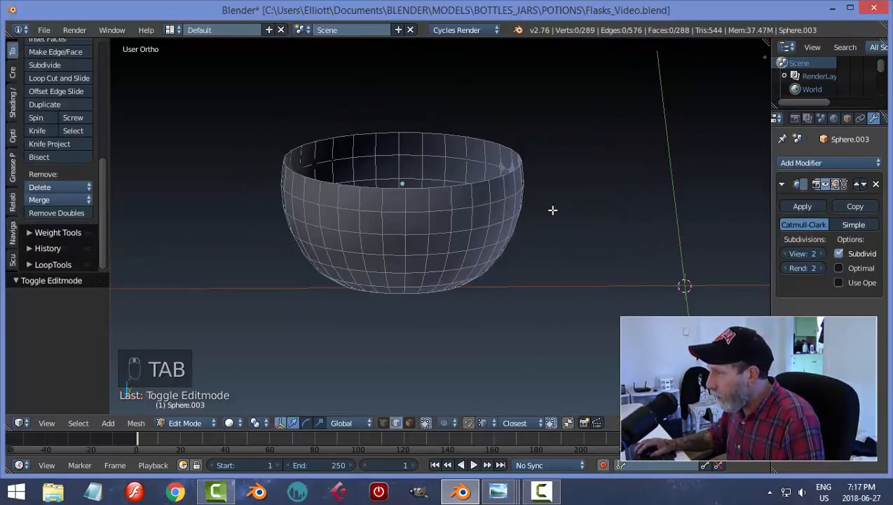
{"action": "middle_click_drag", "start_coordinate": [552, 210], "coordinate": [538, 195]}
{"action": "right_click", "coordinate": [522, 155], "text": "alt"}
{"action": "scroll", "coordinate": [597, 199], "scroll_direction": "down", "scroll_amount": 2}
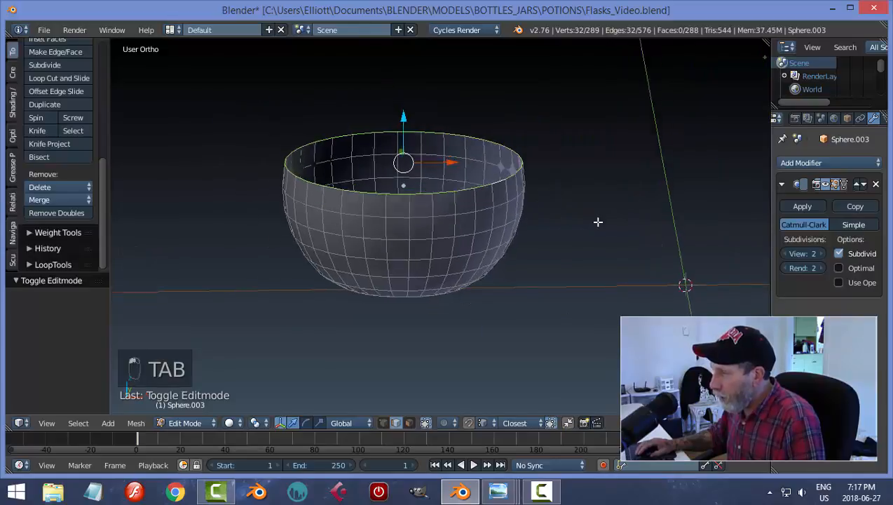
{"action": "key", "text": "e"}
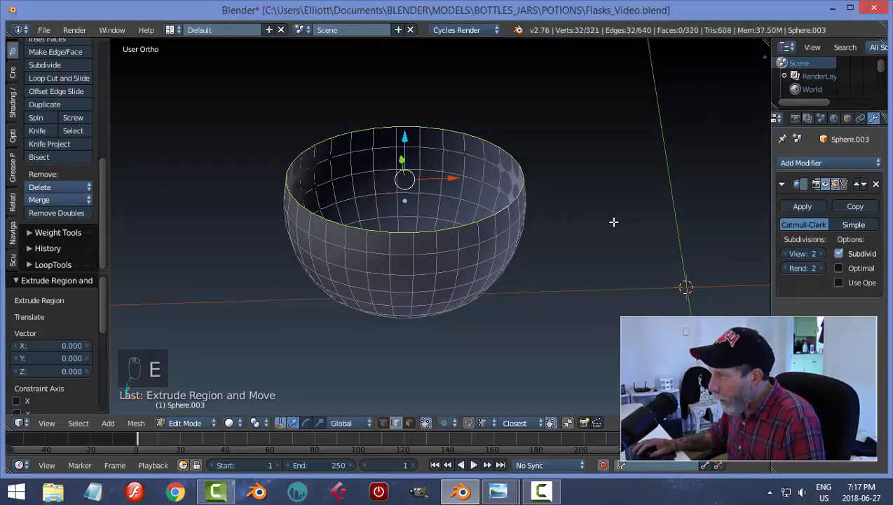
{"action": "key", "text": "s"}
{"action": "left_click", "coordinate": [580, 230]}
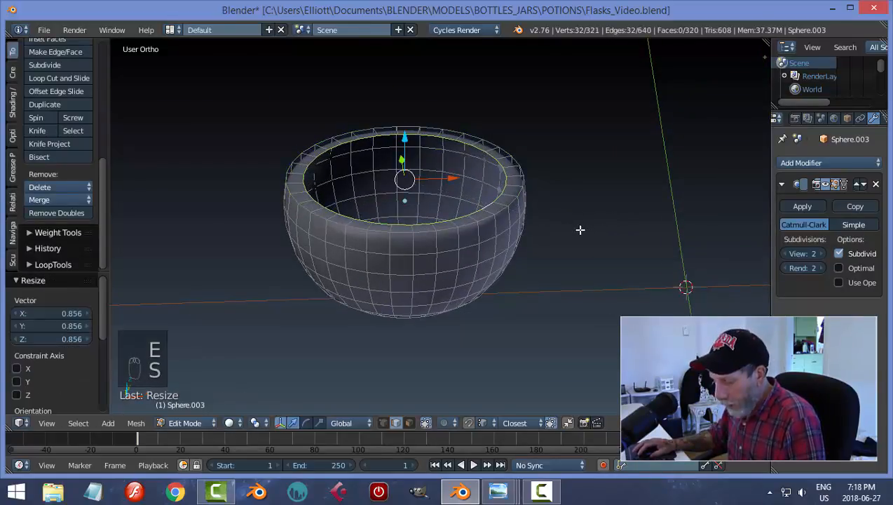
Extrude the rim loop inward twice more, scaling the new rings to about 0.595 and about 0.328
{"action": "key", "text": "e"}
{"action": "left_click", "coordinate": [580, 229]}
{"action": "key", "text": "s"}
{"action": "left_click", "coordinate": [500, 231]}
{"action": "key", "text": "e"}
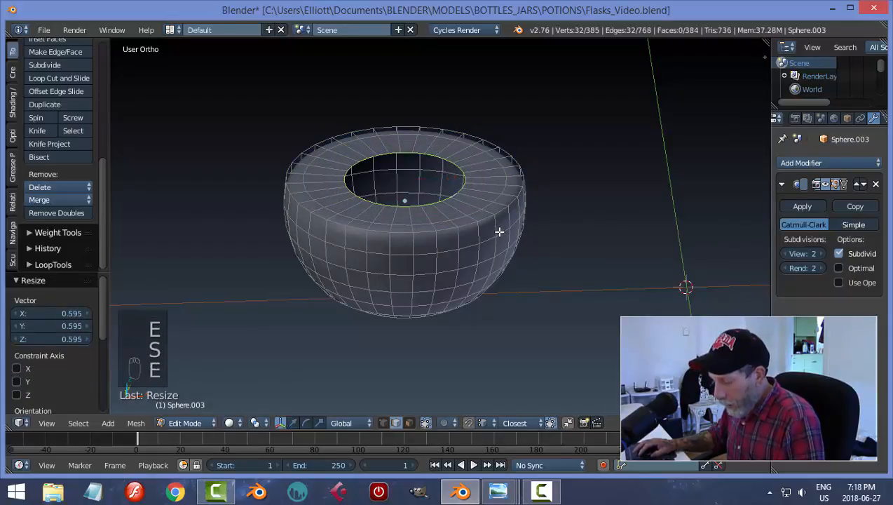
{"action": "left_click", "coordinate": [499, 232]}
{"action": "key", "text": "s"}
{"action": "left_click", "coordinate": [420, 211]}
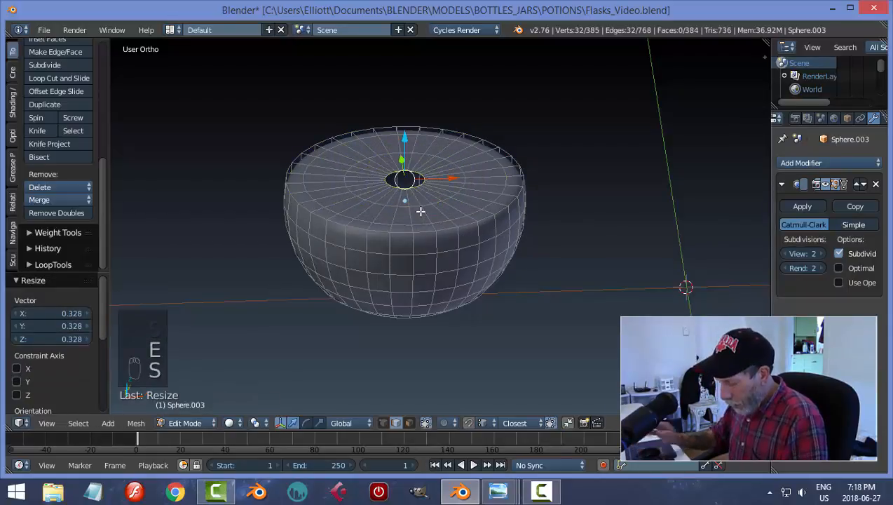
Merge the innermost ring at its center, leave Edit Mode, and set the liquid's viewport subdivisions to 1
{"action": "key", "text": "alt+m"}
{"action": "left_click", "coordinate": [420, 211]}
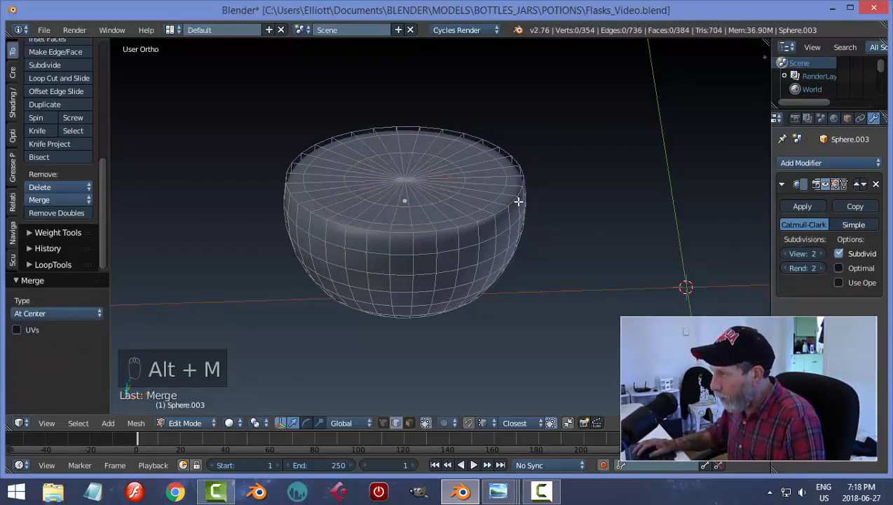
{"action": "key", "text": "Tab"}
{"action": "left_click", "coordinate": [420, 199]}
{"action": "mouse_move", "coordinate": [548, 254]}
{"action": "middle_mouse_down"}
{"action": "mouse_move", "coordinate": [541, 218]}
{"action": "mouse_move", "coordinate": [540, 238]}
{"action": "middle_mouse_up"}
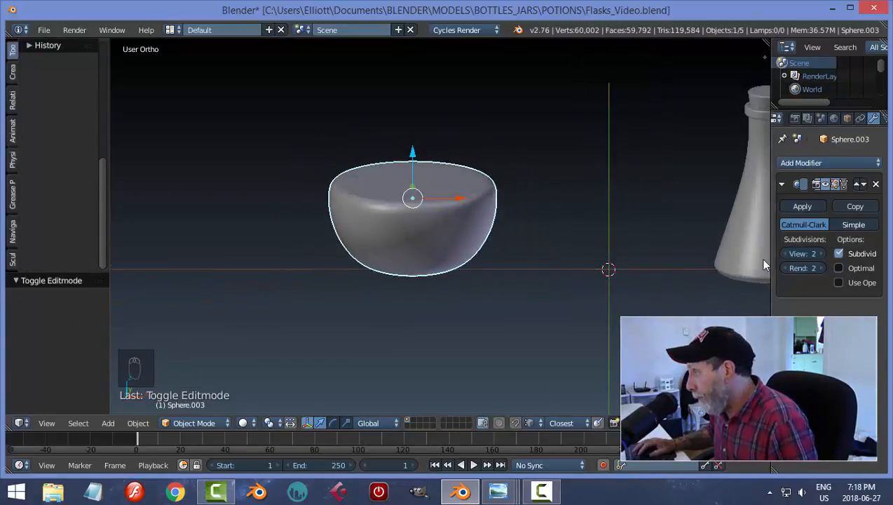
{"action": "left_click", "coordinate": [785, 253]}
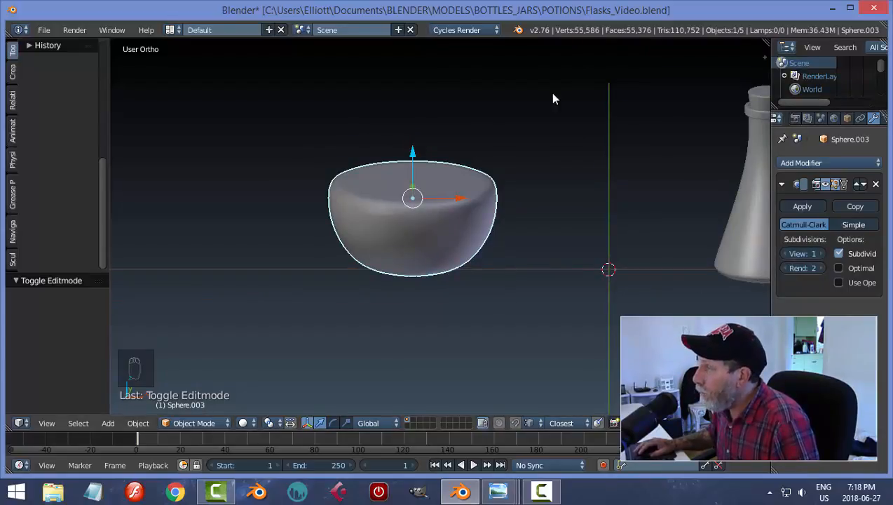
Unhide the round flask, deselect everything, and save the file
{"action": "scroll", "coordinate": [485, 224], "scroll_direction": "down", "scroll_amount": 3}
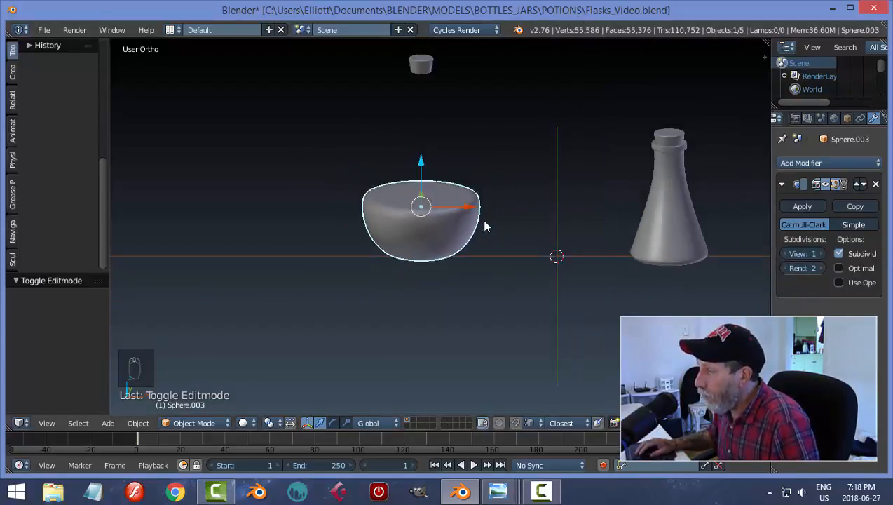
{"action": "key", "text": "alt+h"}
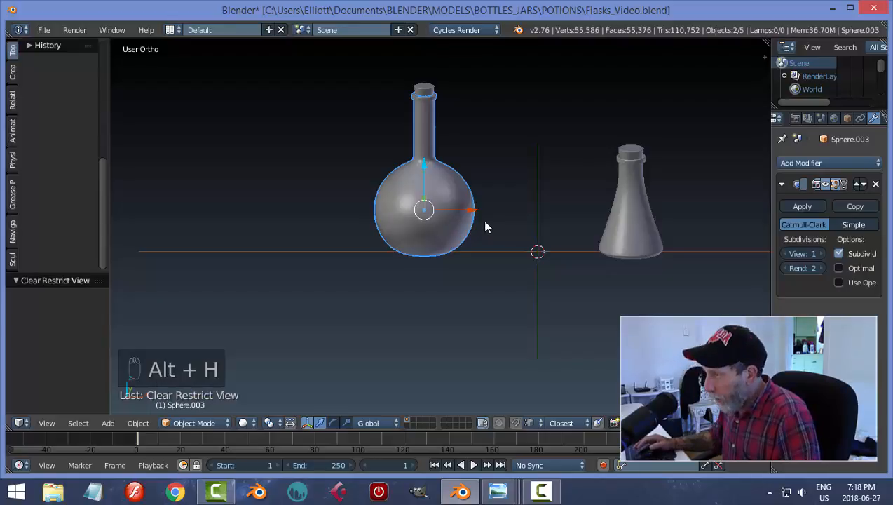
{"action": "key", "text": "a"}
{"action": "scroll", "coordinate": [500, 236], "scroll_direction": "up", "scroll_amount": 2}
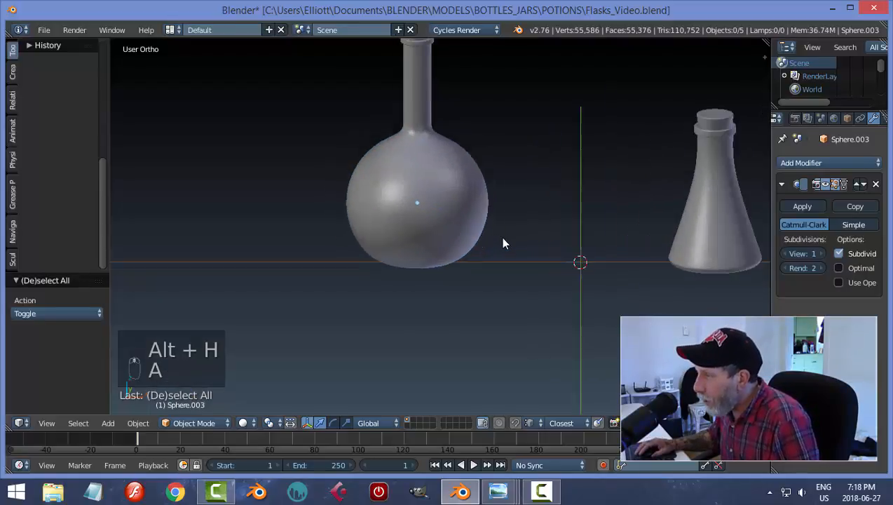
{"action": "middle_click_drag", "start_coordinate": [510, 180], "coordinate": [494, 230], "text": "shift"}
{"action": "key", "text": "ctrl+s"}
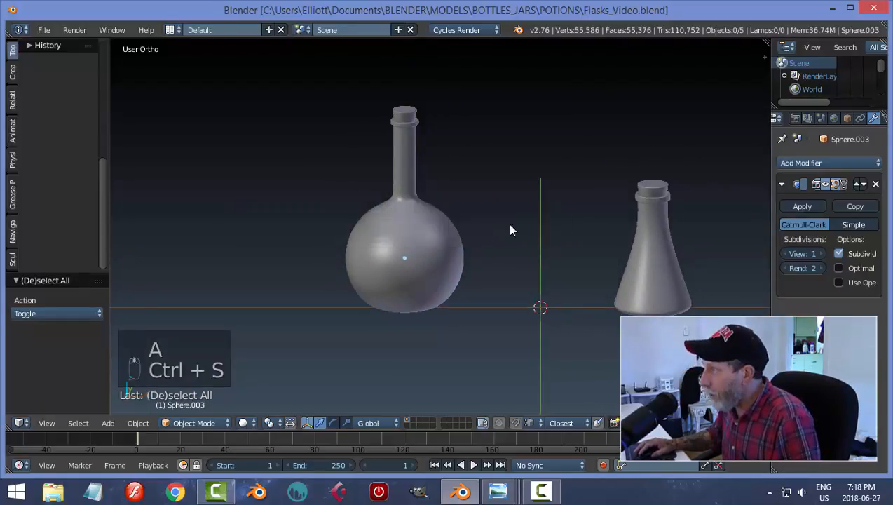
Open the conical flask's mesh for editing in front-view wireframe and switch to face selection
{"action": "middle_click_drag", "start_coordinate": [587, 133], "coordinate": [514, 204], "text": "shift"}
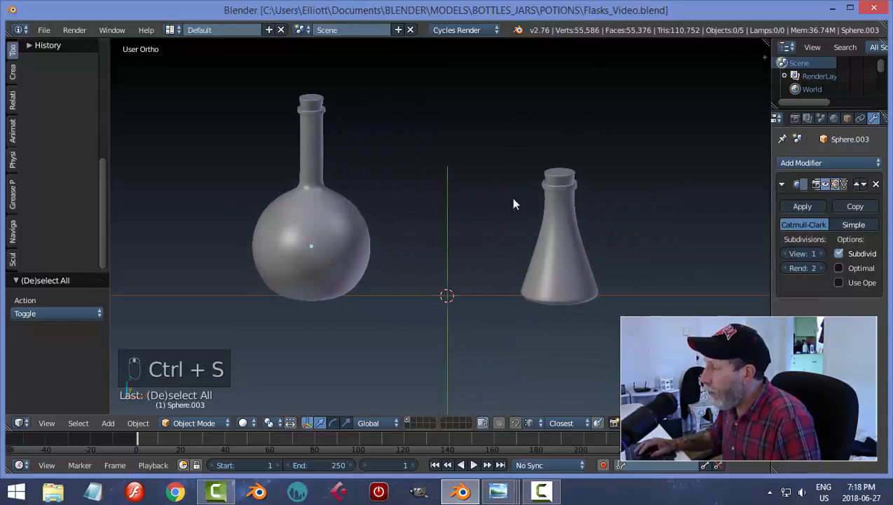
{"action": "right_click", "coordinate": [546, 256]}
{"action": "key", "text": "Tab"}
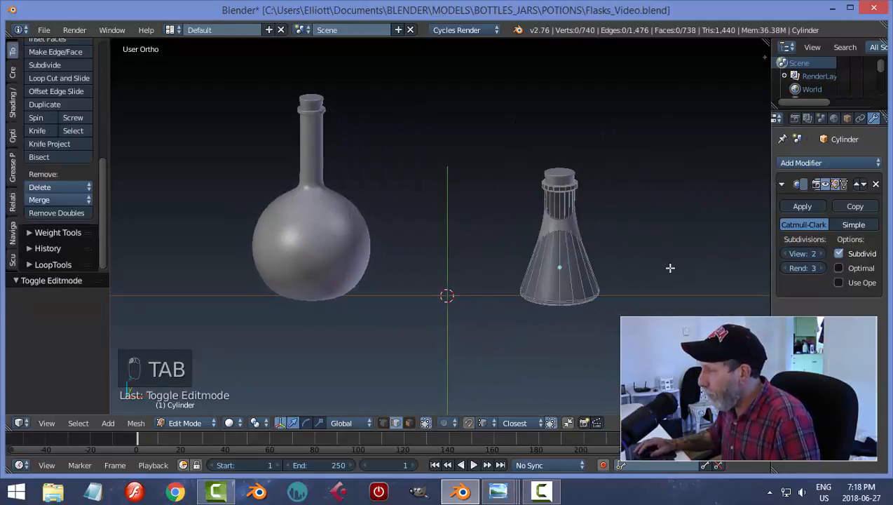
{"action": "middle_click_drag", "start_coordinate": [670, 268], "coordinate": [571, 257], "text": "shift"}
{"action": "key", "text": "KP_1"}
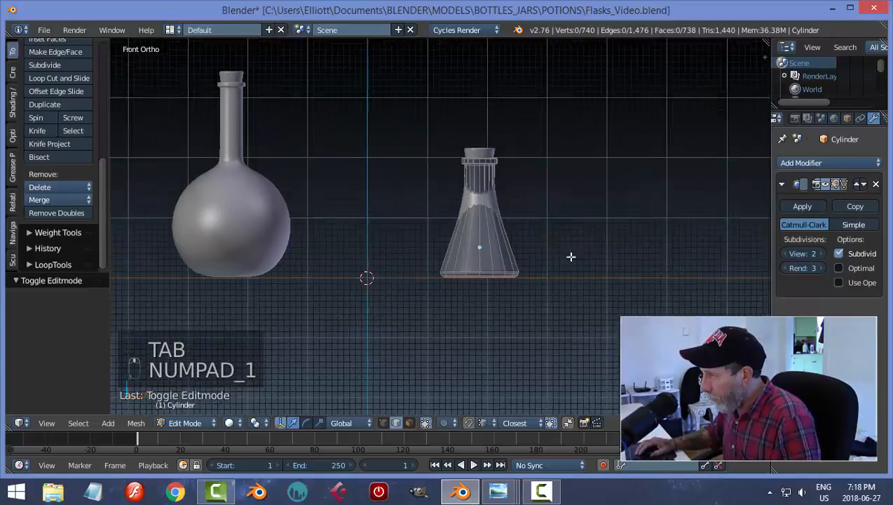
{"action": "scroll", "coordinate": [571, 256], "scroll_direction": "up", "scroll_amount": 5}
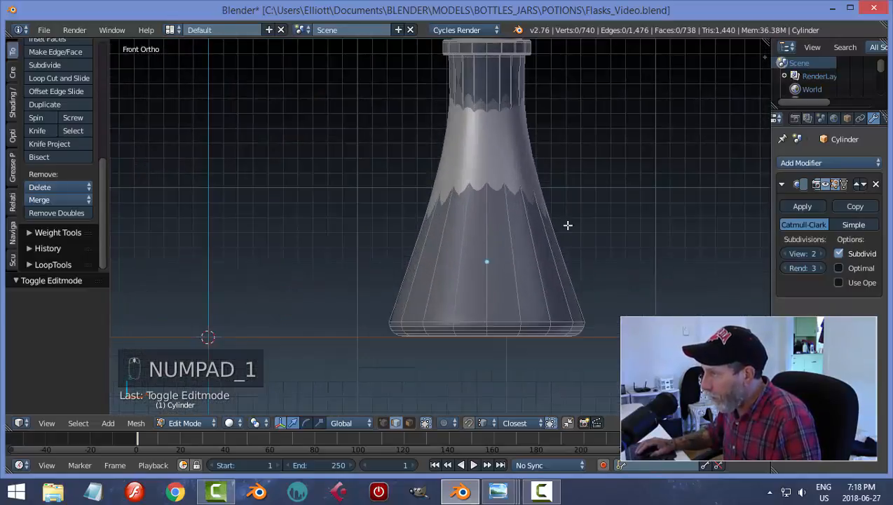
{"action": "key", "text": "z"}
{"action": "left_click", "coordinate": [648, 224]}
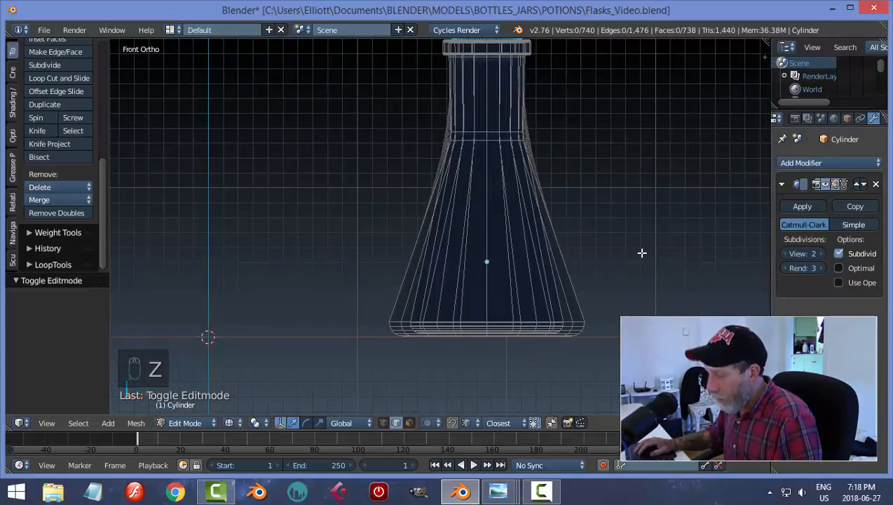
{"action": "key", "text": "ctrl+Tab"}
{"action": "left_click", "coordinate": [600, 265]}
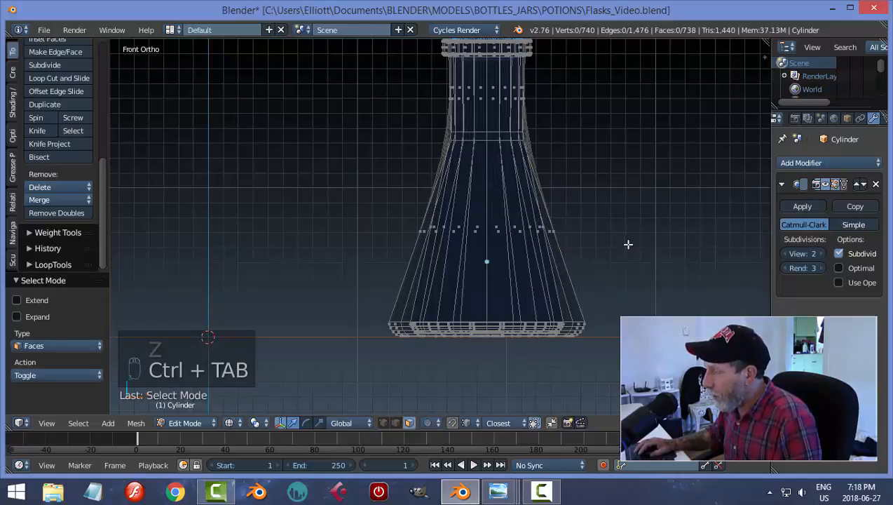
Duplicate the conical flask's faces below the neck, separate the copy into its own object, and leave Edit Mode
{"action": "key", "text": "b"}
{"action": "left_click_drag", "start_coordinate": [619, 389], "coordinate": [309, 210]}
{"action": "mouse_move", "coordinate": [612, 201]}
{"action": "middle_mouse_down"}
{"action": "mouse_move", "coordinate": [588, 239]}
{"action": "mouse_move", "coordinate": [634, 252]}
{"action": "mouse_move", "coordinate": [638, 204]}
{"action": "mouse_move", "coordinate": [620, 201]}
{"action": "mouse_move", "coordinate": [612, 222]}
{"action": "mouse_move", "coordinate": [617, 204]}
{"action": "middle_mouse_up"}
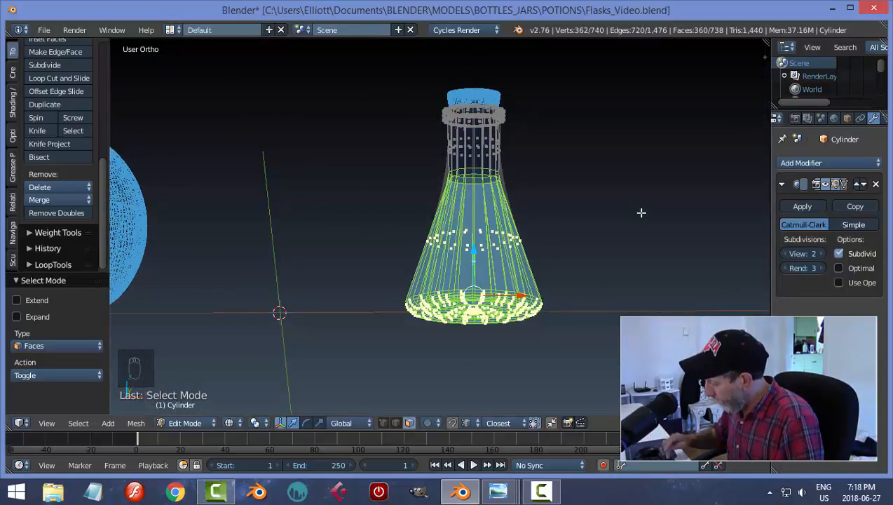
{"action": "key", "text": "KP_1"}
{"action": "key", "text": "shift+d"}
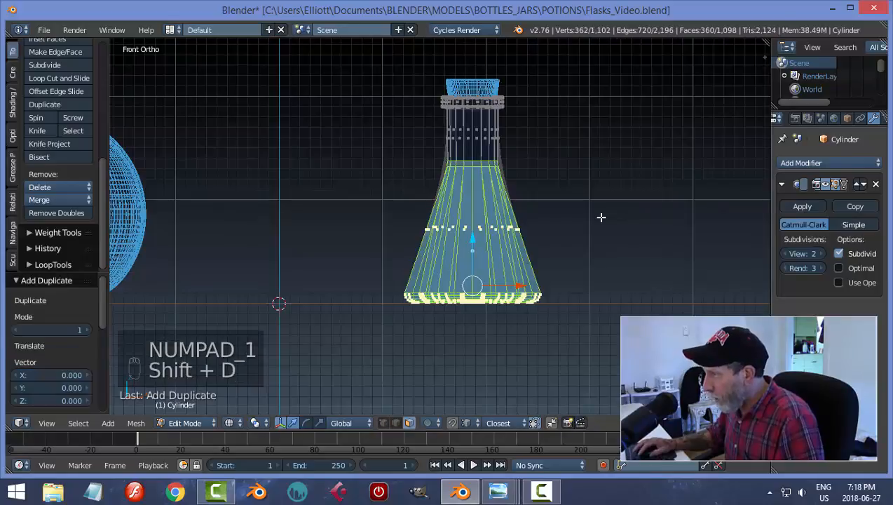
{"action": "key", "text": "p"}
{"action": "left_click", "coordinate": [600, 217]}
{"action": "key", "text": "Tab"}
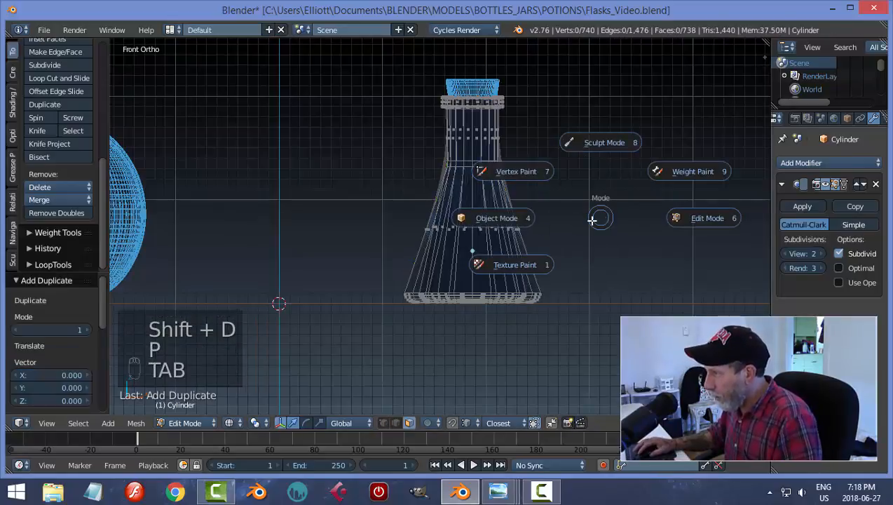
{"action": "left_click", "coordinate": [496, 218]}
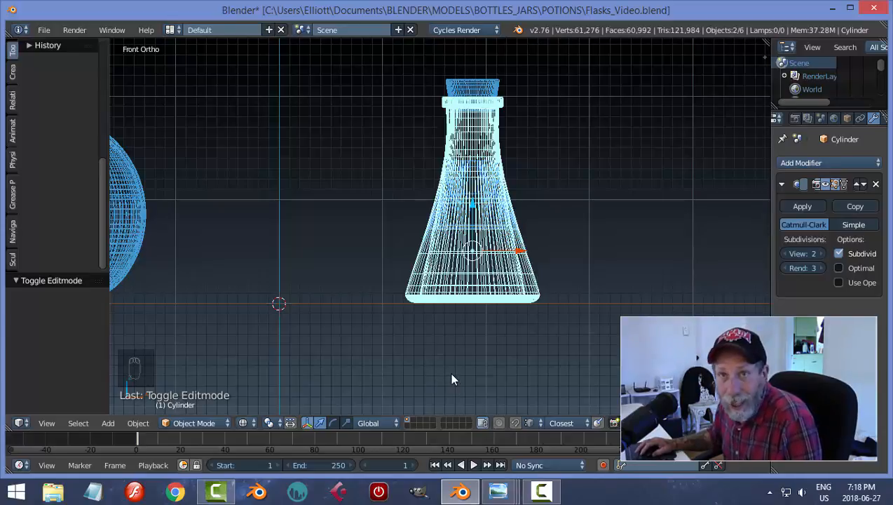
Switch to solid shading, scale the separated conical liquid mesh to 0.970, and hide the conical flask
{"action": "key", "text": "z"}
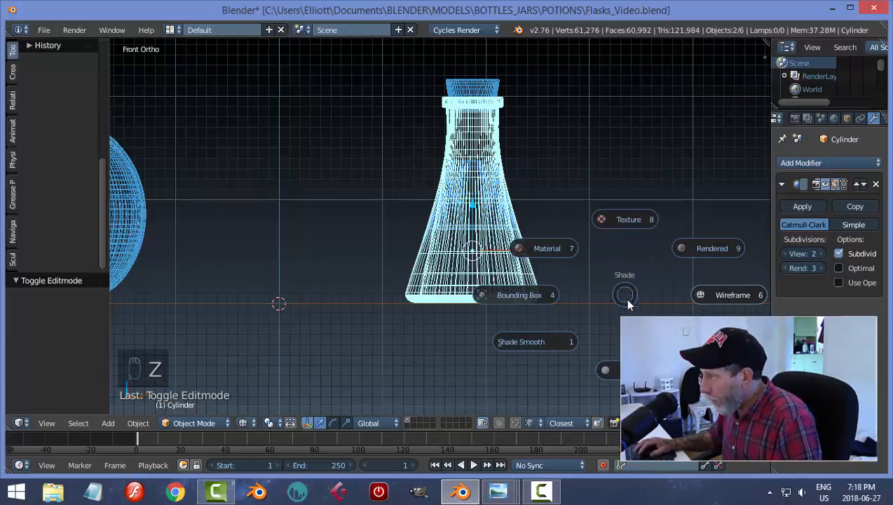
{"action": "left_click", "coordinate": [608, 368]}
{"action": "right_click", "coordinate": [502, 204]}
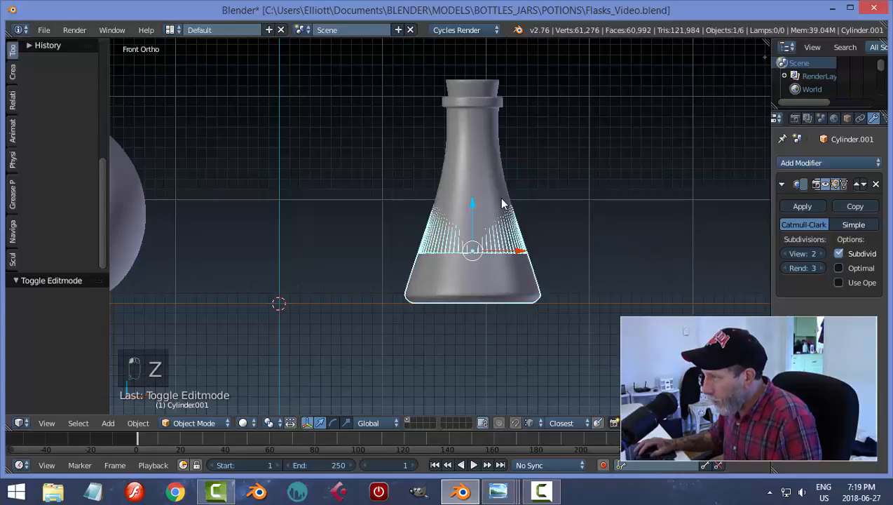
{"action": "right_click", "coordinate": [471, 140]}
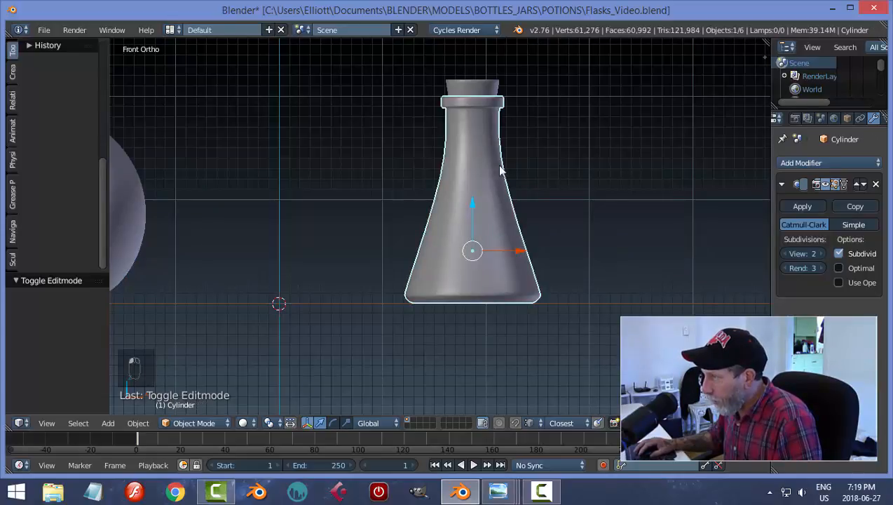
{"action": "right_click", "coordinate": [522, 220]}
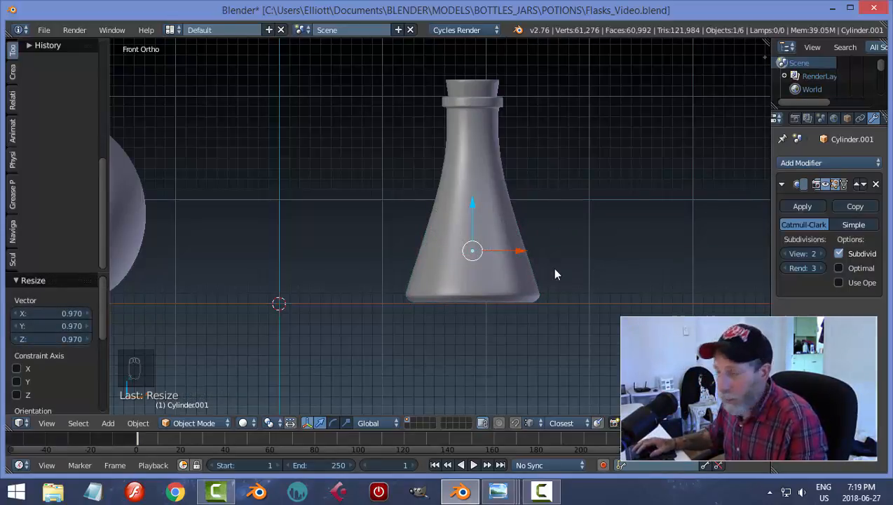
{"action": "right_click", "coordinate": [474, 163]}
{"action": "key", "text": "h"}
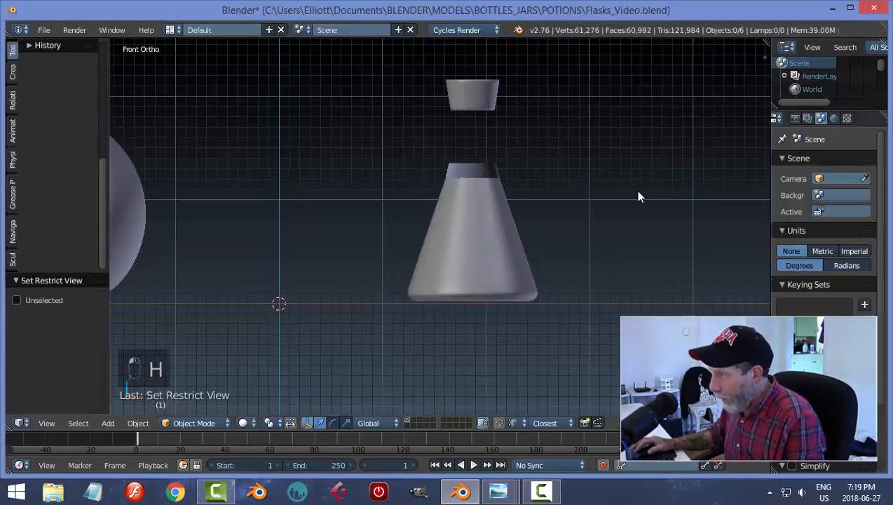
Grow the selection across the conical liquid's whole inner shell and delete its vertices
{"action": "key", "text": "ctrl+KP_Add"}
{"action": "key", "text": "ctrl+KP_Add"}
{"action": "key", "text": "ctrl+KP_Add"}
{"action": "key", "text": "ctrl+KP_Add"}
{"action": "key", "text": "ctrl+KP_Add"}
{"action": "key", "text": "ctrl+KP_Add"}
{"action": "key", "text": "ctrl+KP_Add"}
{"action": "key", "text": "ctrl+KP_Add"}
{"action": "key", "text": "ctrl+KP_Add"}
{"action": "key", "text": "ctrl+KP_Add"}
{"action": "key", "text": "ctrl+KP_Add"}
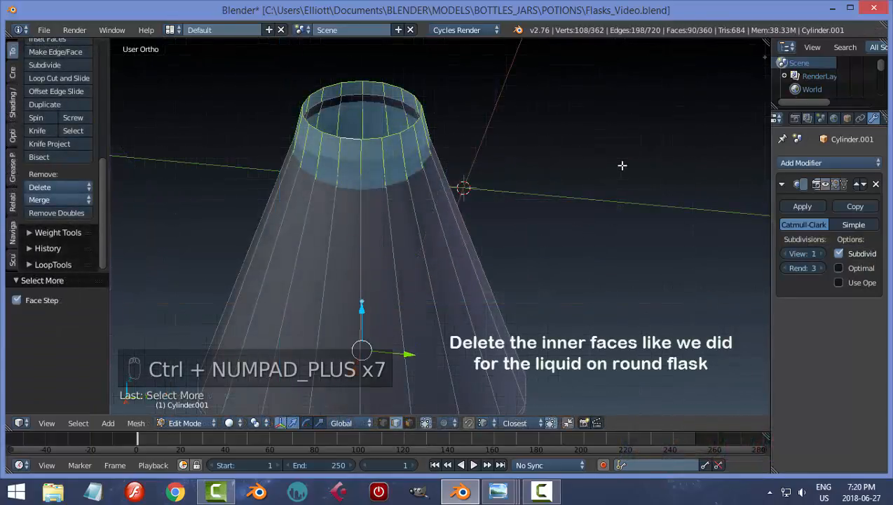
{"action": "scroll", "coordinate": [662, 232], "scroll_direction": "down", "scroll_amount": 5}
{"action": "middle_click_drag", "start_coordinate": [662, 231], "coordinate": [599, 278]}
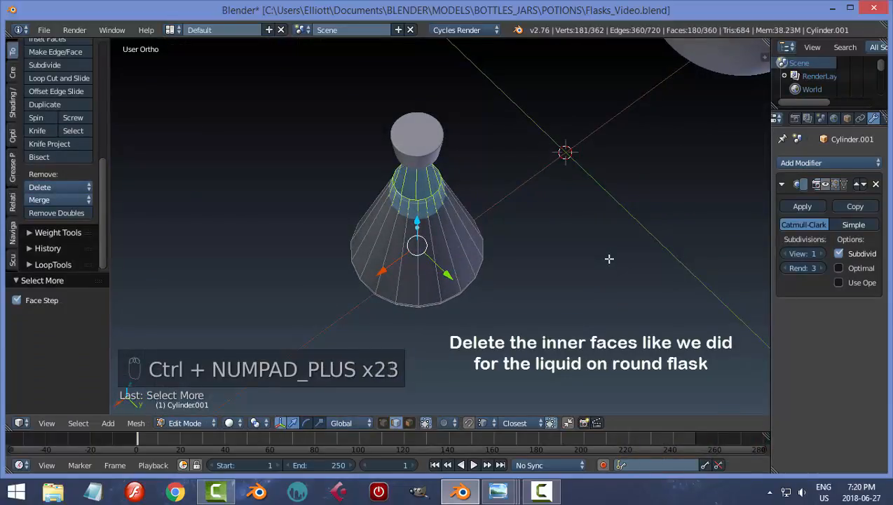
{"action": "key", "text": "ctrl+KP_Add"}
{"action": "scroll", "coordinate": [576, 288], "scroll_direction": "up", "scroll_amount": 3}
{"action": "middle_click_drag", "start_coordinate": [576, 288], "coordinate": [501, 248]}
{"action": "key", "text": "x"}
{"action": "left_click", "coordinate": [565, 247]}
Select the liquid's open upper rim loop and extrude it inward, scaling the new ring to about 0.833
{"action": "scroll", "coordinate": [532, 251], "scroll_direction": "down", "scroll_amount": 3}
{"action": "scroll", "coordinate": [524, 241], "scroll_direction": "up", "scroll_amount": 3}
{"action": "scroll", "coordinate": [525, 241], "scroll_direction": "down", "scroll_amount": 2}
{"action": "scroll", "coordinate": [490, 239], "scroll_direction": "up", "scroll_amount": 3}
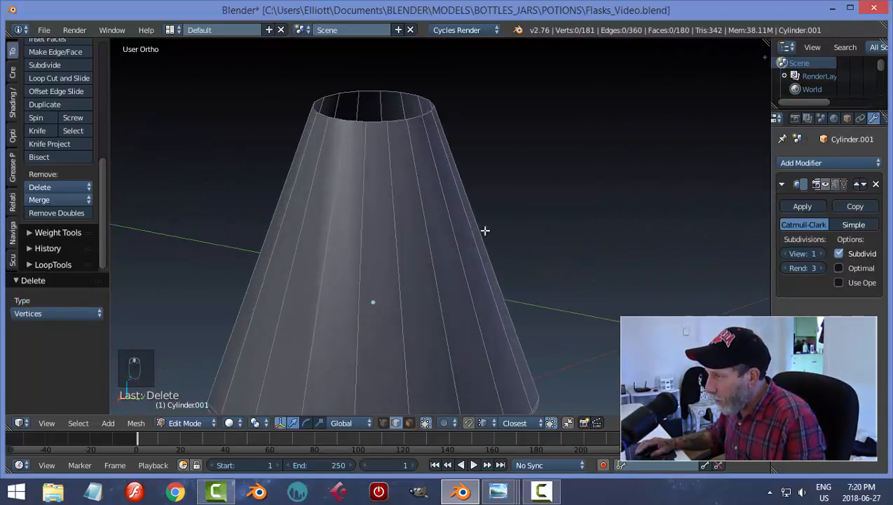
{"action": "right_click", "coordinate": [415, 118], "text": "alt"}
{"action": "middle_click_drag", "start_coordinate": [564, 207], "coordinate": [566, 208]}
{"action": "key", "text": "e"}
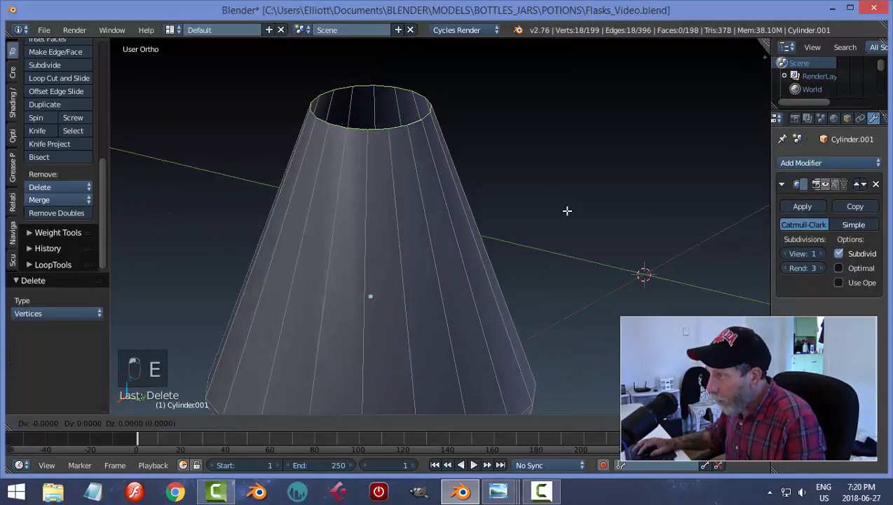
{"action": "right_click", "coordinate": [566, 209]}
{"action": "key", "text": "s"}
{"action": "left_click", "coordinate": [528, 204]}
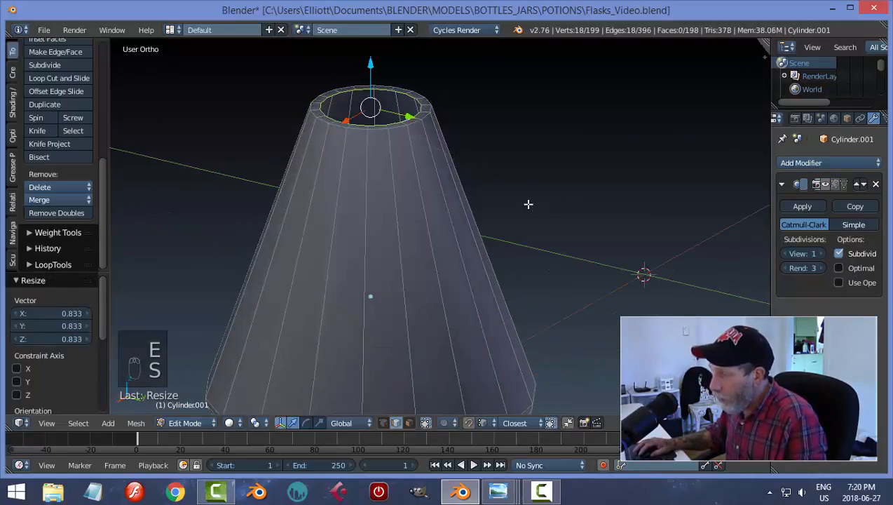
Extrude the rim ring inward again and scale the new ring to about 0.604
{"action": "key", "text": "e"}
{"action": "right_click", "coordinate": [602, 195]}
{"action": "key", "text": "s"}
{"action": "left_click", "coordinate": [466, 184]}
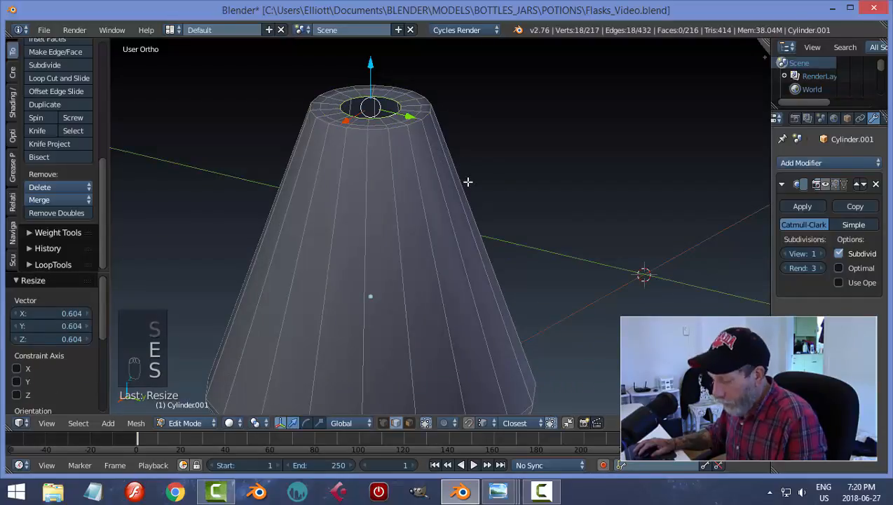
Extrude the innermost ring once more, merge it at its center to close the liquid's surface, and leave Edit Mode
{"action": "key", "text": "e"}
{"action": "right_click", "coordinate": [468, 182]}
{"action": "key", "text": "alt+m"}
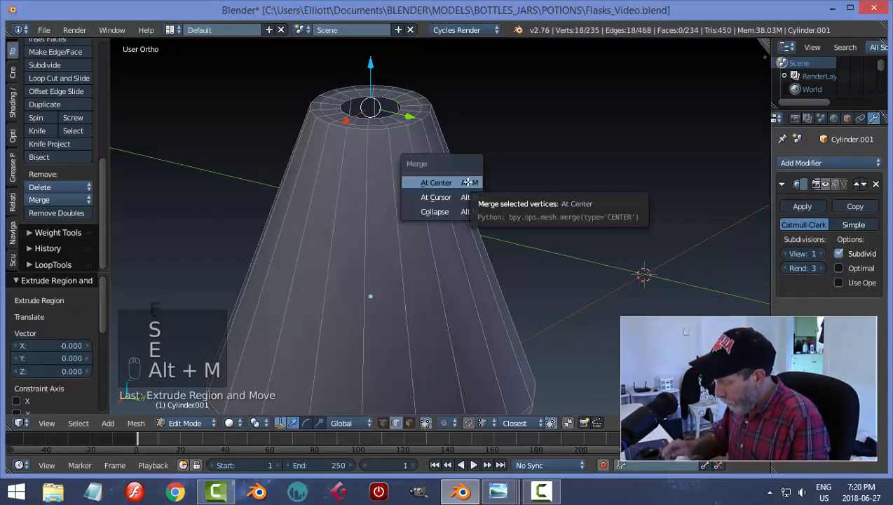
{"action": "left_click", "coordinate": [467, 182]}
{"action": "key", "text": "Tab"}
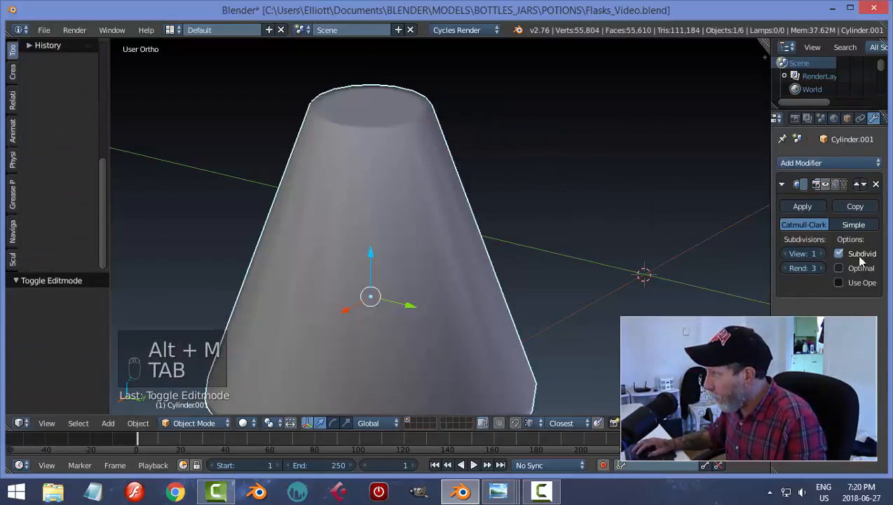
Unhide the conical flask, deselect everything, and save the file
{"action": "scroll", "coordinate": [744, 211], "scroll_direction": "down", "scroll_amount": 4}
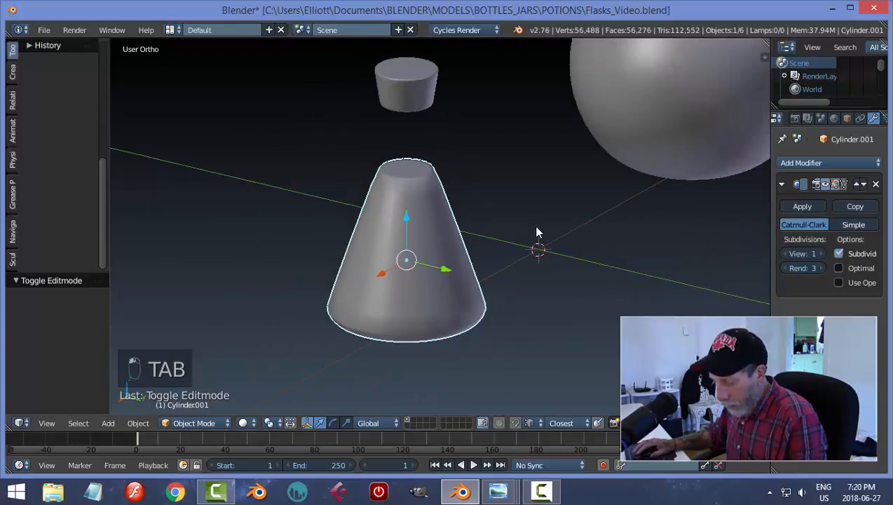
{"action": "key", "text": "a"}
{"action": "key", "text": "a"}
{"action": "middle_click_drag", "start_coordinate": [576, 254], "coordinate": [567, 240]}
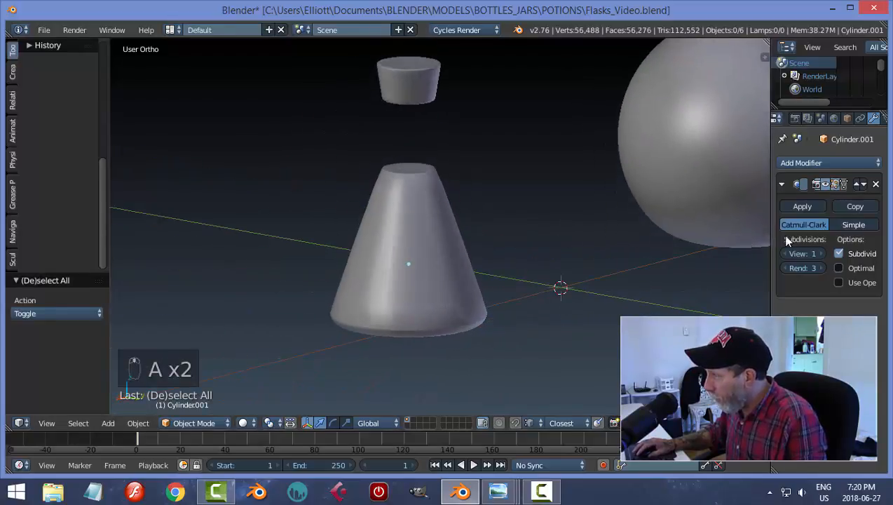
{"action": "left_click", "coordinate": [785, 269]}
{"action": "middle_click_drag", "start_coordinate": [673, 287], "coordinate": [482, 271]}
{"action": "key", "text": "ctrl+s"}
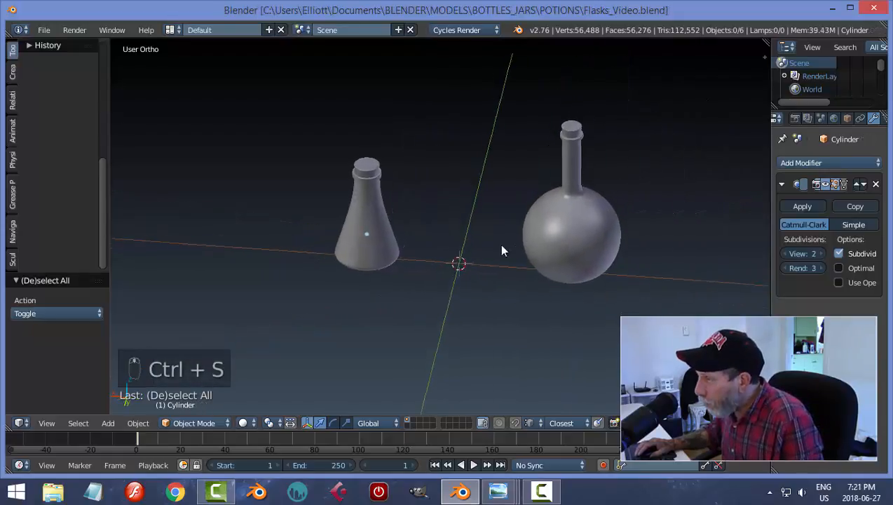
Examine the conical and round flasks together from several angles and distances
{"action": "middle_click_drag", "start_coordinate": [550, 217], "coordinate": [513, 239]}
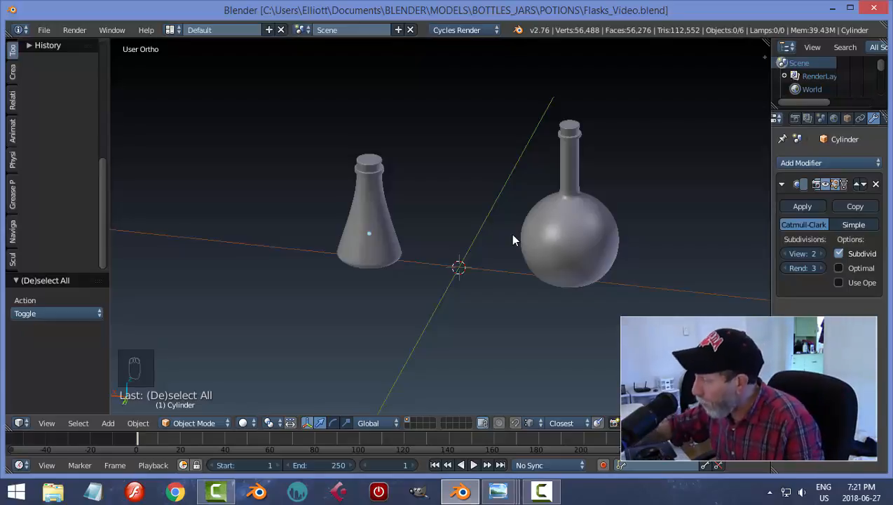
{"action": "scroll", "coordinate": [533, 245], "scroll_direction": "down", "scroll_amount": 2}
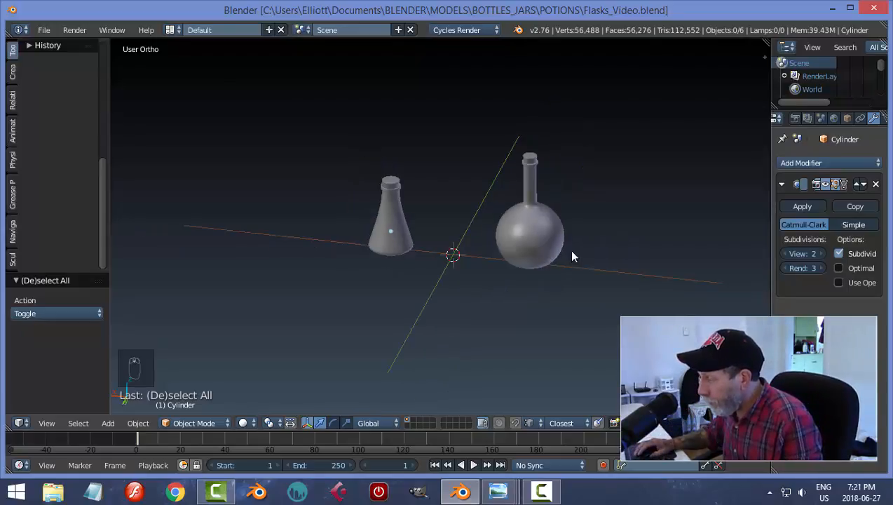
{"action": "middle_click_drag", "start_coordinate": [569, 249], "coordinate": [560, 266]}
{"action": "scroll", "coordinate": [563, 267], "scroll_direction": "up", "scroll_amount": 3}
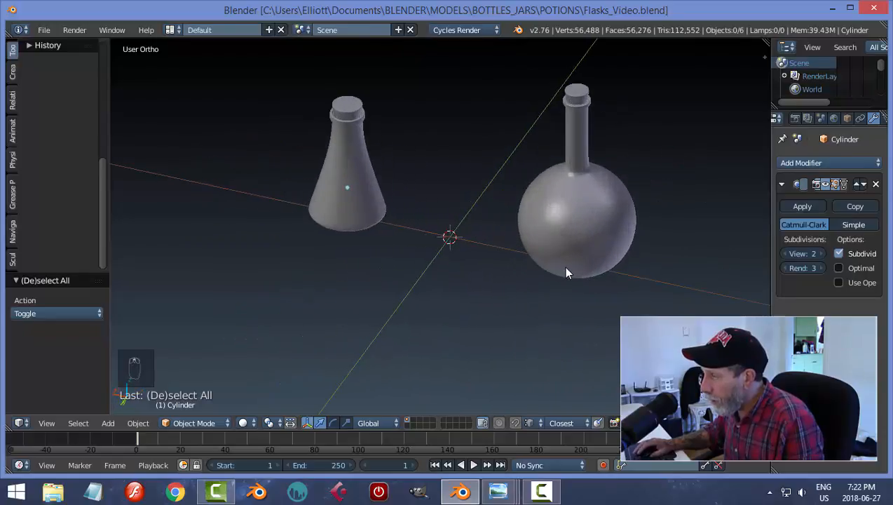
{"action": "scroll", "coordinate": [391, 231], "scroll_direction": "down", "scroll_amount": 1}
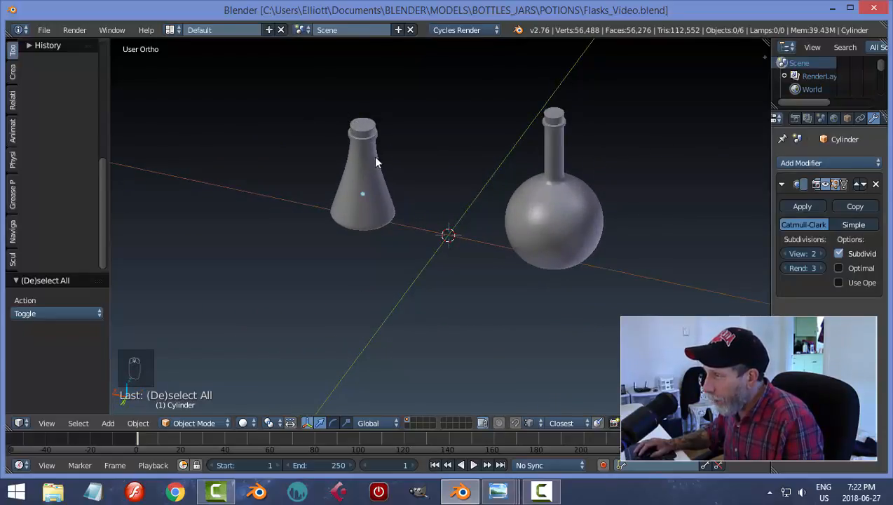
{"action": "middle_click_drag", "start_coordinate": [427, 236], "coordinate": [450, 252]}
{"action": "scroll", "coordinate": [454, 259], "scroll_direction": "up", "scroll_amount": 2}
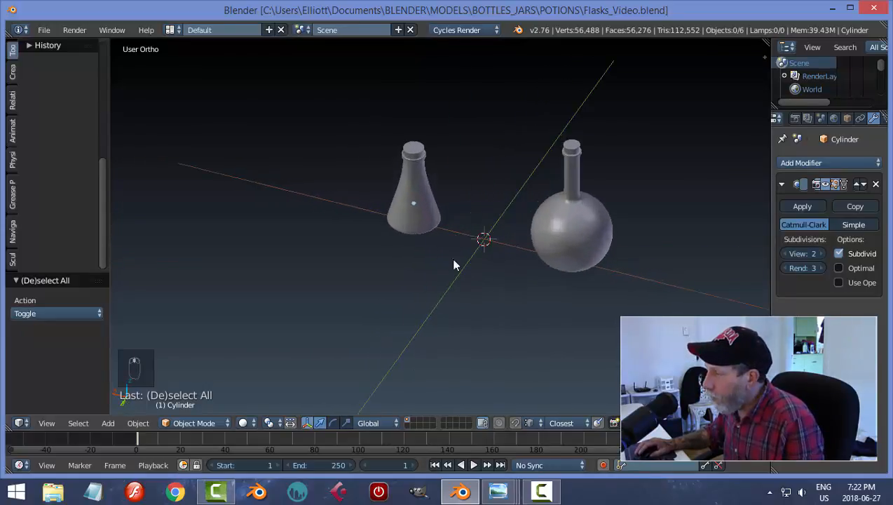
{"action": "middle_click_drag", "start_coordinate": [502, 267], "coordinate": [446, 259], "text": "shift"}
{"action": "middle_click_drag", "start_coordinate": [433, 219], "coordinate": [434, 264]}
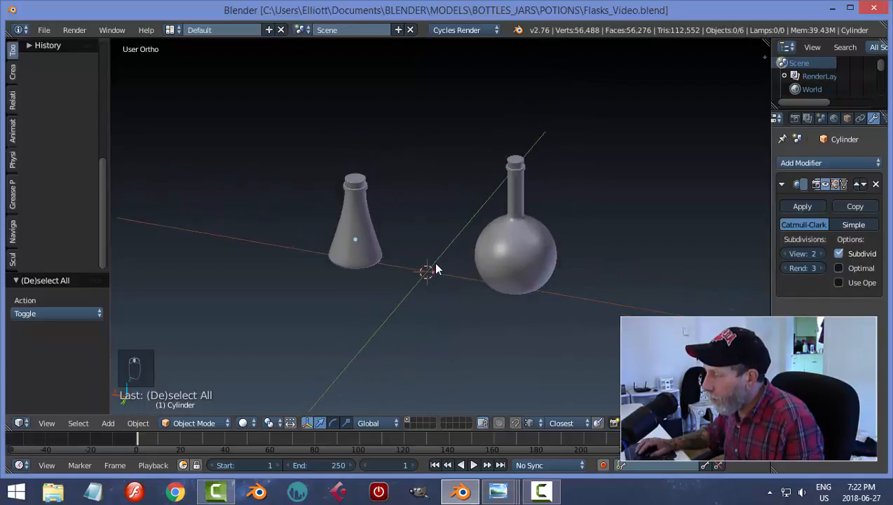
{"action": "scroll", "coordinate": [433, 265], "scroll_direction": "up", "scroll_amount": 1}
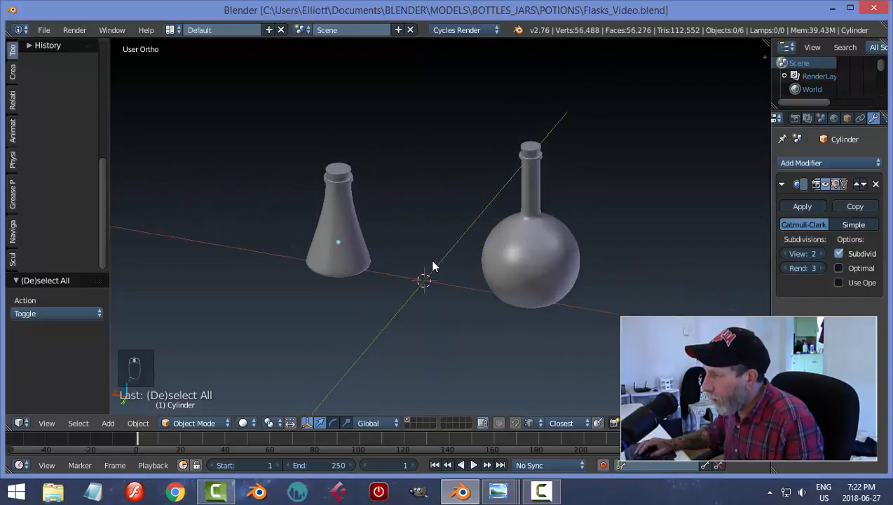
{"action": "left_click", "coordinate": [541, 490]}
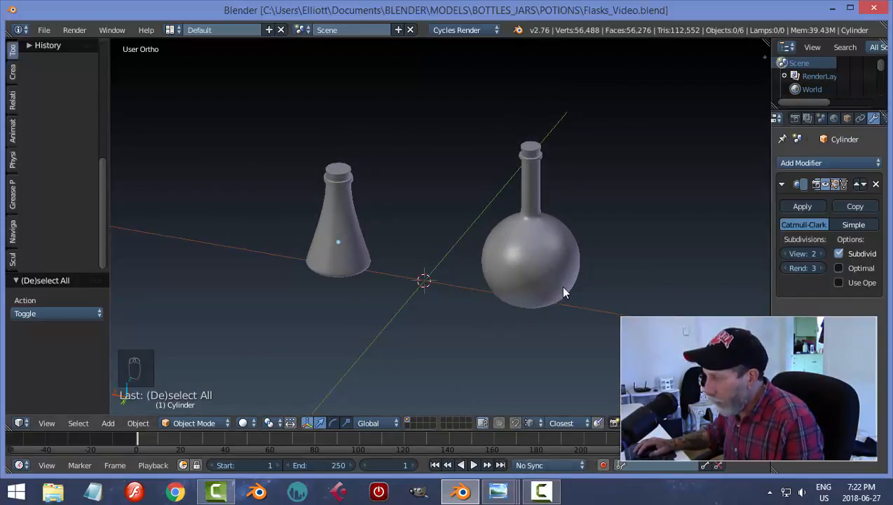
Add a mesh plane at the scene origin as the floor and scale it by 10
{"action": "key", "text": "shift+a"}
{"action": "mouse_move", "coordinate": [568, 275]}
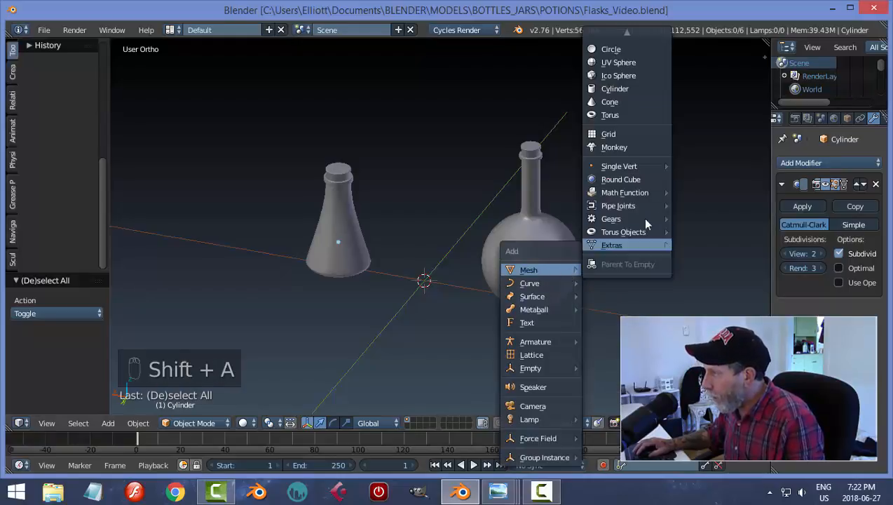
{"action": "left_click", "coordinate": [622, 38]}
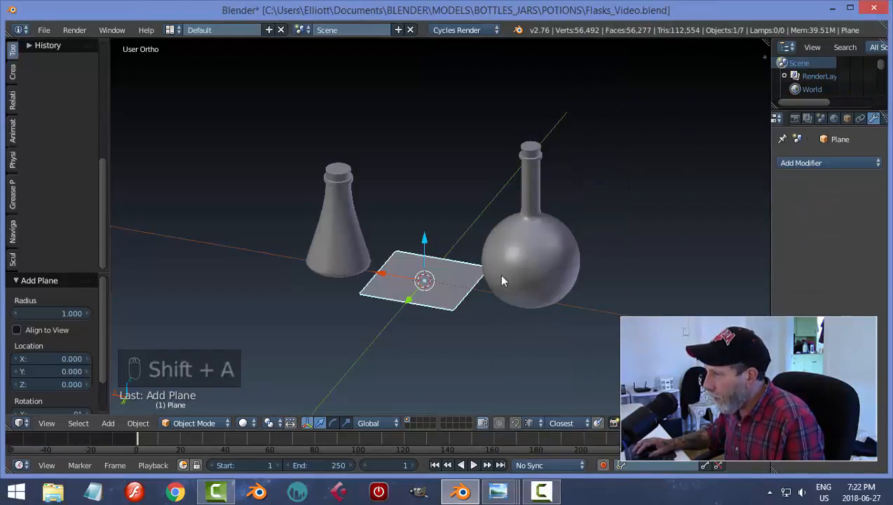
{"action": "type", "text": "s1"}
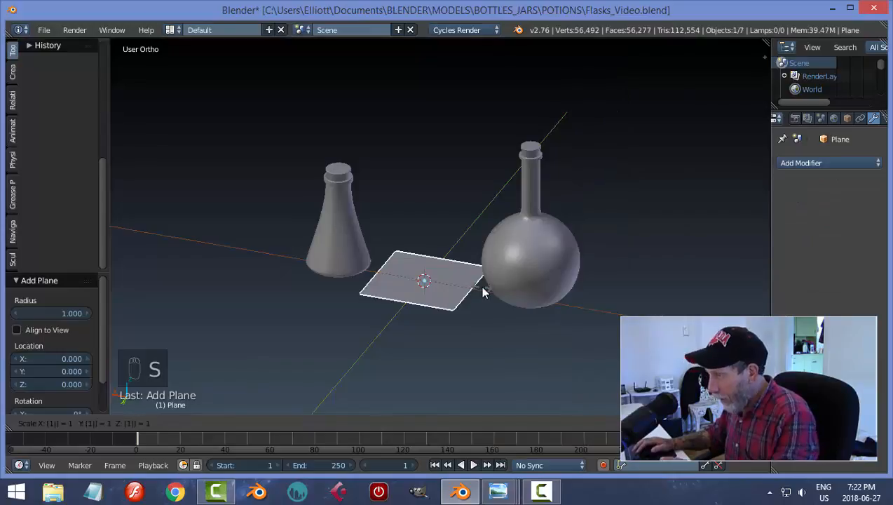
{"action": "type", "text": "0"}
{"action": "key", "text": "Return"}
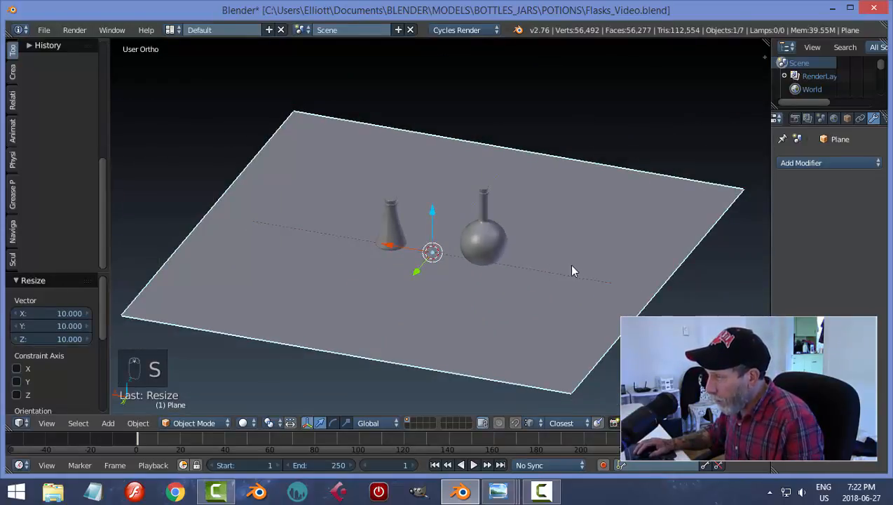
Examine the flasks standing on the floor plane from several angles, including the front view
{"action": "scroll", "coordinate": [551, 263], "scroll_direction": "up", "scroll_amount": 2}
{"action": "middle_click_drag", "start_coordinate": [551, 264], "coordinate": [545, 239]}
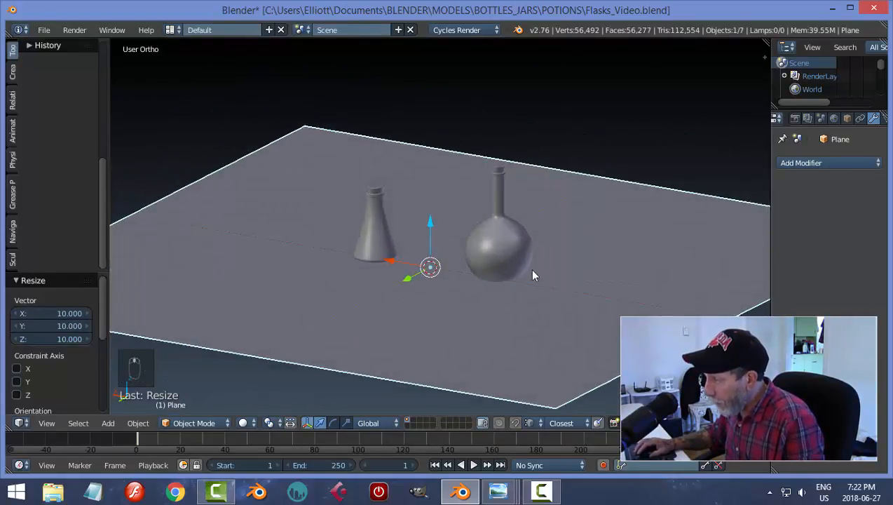
{"action": "middle_click_drag", "start_coordinate": [533, 275], "coordinate": [526, 281]}
{"action": "key", "text": "KP_1"}
{"action": "scroll", "coordinate": [554, 253], "scroll_direction": "up", "scroll_amount": 1}
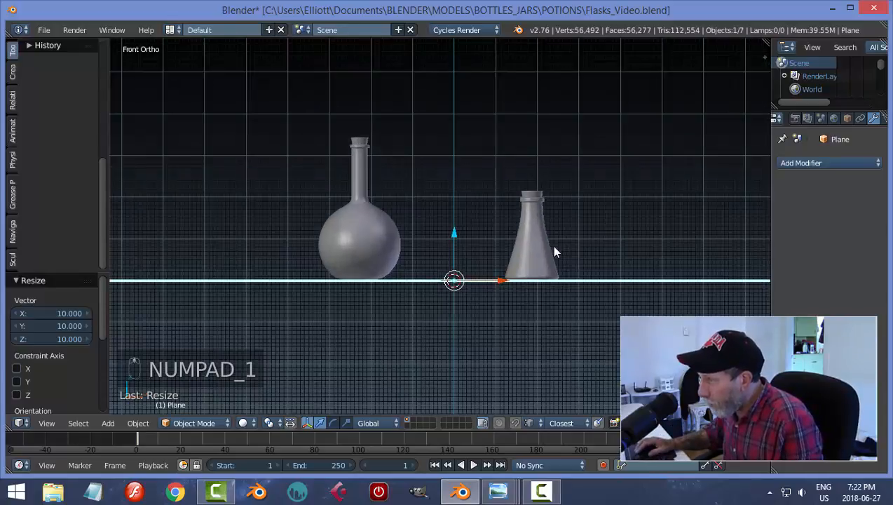
{"action": "scroll", "coordinate": [554, 253], "scroll_direction": "up", "scroll_amount": 1}
{"action": "scroll", "coordinate": [554, 252], "scroll_direction": "down", "scroll_amount": 1}
{"action": "middle_click_drag", "start_coordinate": [554, 251], "coordinate": [484, 273]}
Deselect everything and save the file over the existing Flasks_Video.blend
{"action": "key", "text": "a"}
{"action": "middle_click_drag", "start_coordinate": [421, 271], "coordinate": [478, 254]}
{"action": "key", "text": "ctrl+s"}
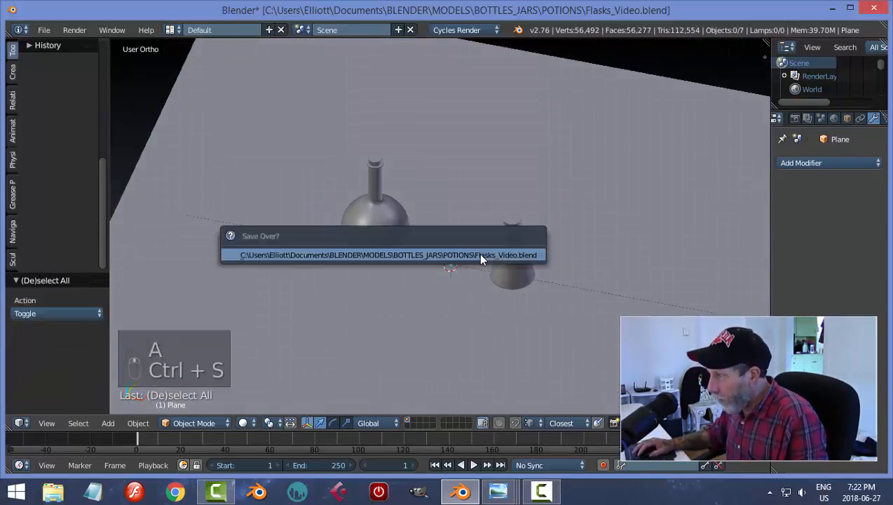
{"action": "left_click", "coordinate": [478, 253]}
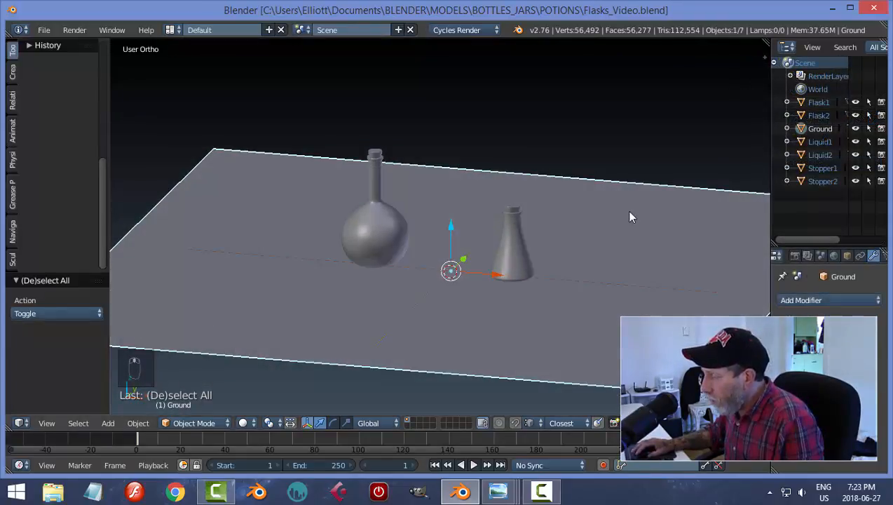
Split the 3D view vertically into two side-by-side areas, hide the new view's tool shelf, and even out their widths
{"action": "middle_click_drag", "start_coordinate": [613, 240], "coordinate": [517, 166]}
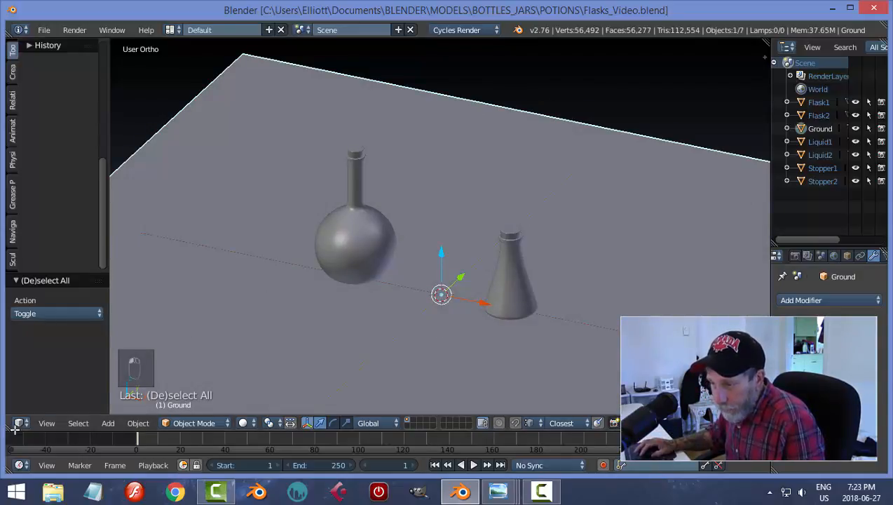
{"action": "left_click_drag", "start_coordinate": [14, 429], "coordinate": [381, 416]}
{"action": "key", "text": "t"}
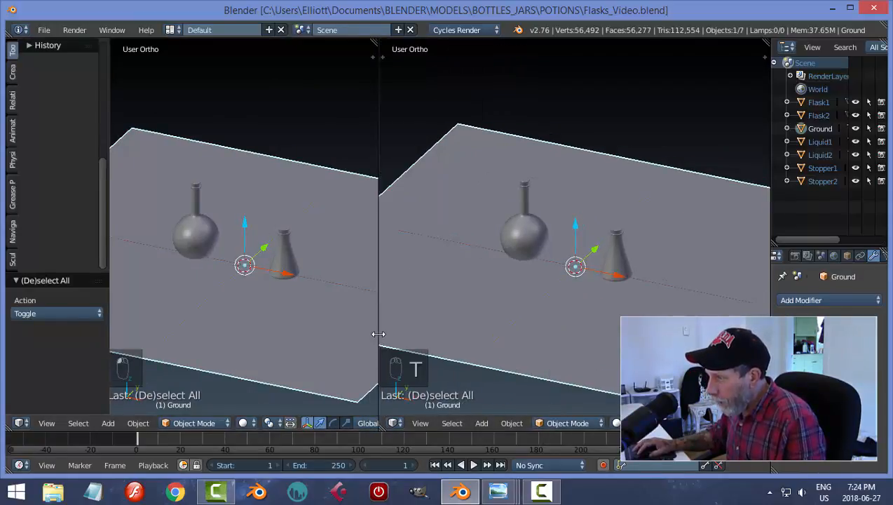
{"action": "left_click_drag", "start_coordinate": [378, 334], "coordinate": [462, 334]}
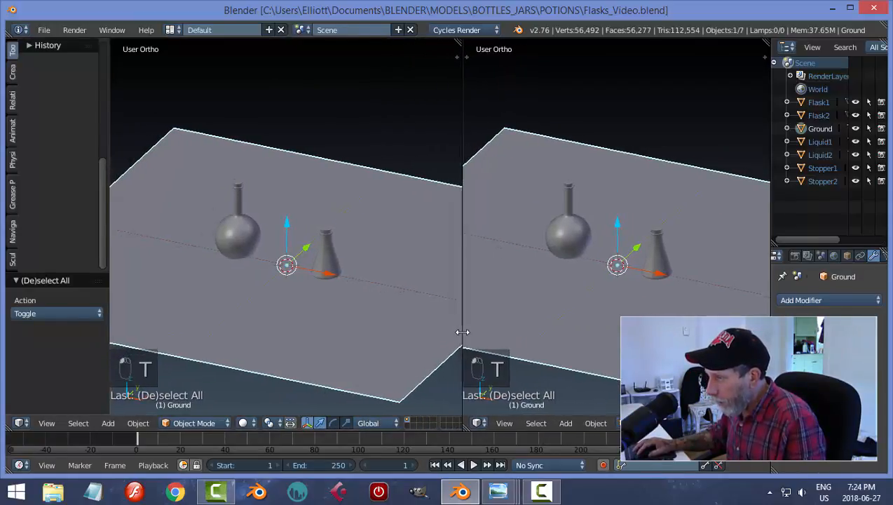
Turn the area farther from the outliner into a Node Editor and hide its properties sidebar
{"action": "left_click", "coordinate": [20, 423]}
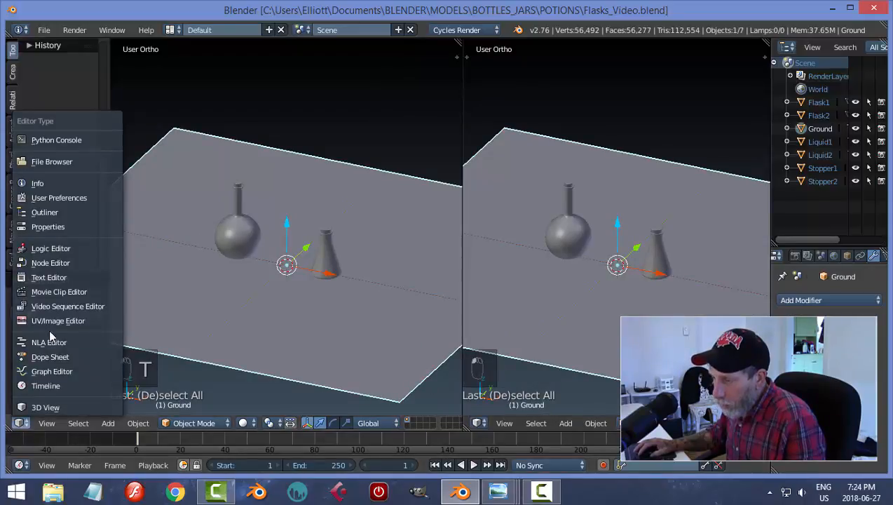
{"action": "left_click", "coordinate": [51, 262]}
{"action": "key", "text": "n"}
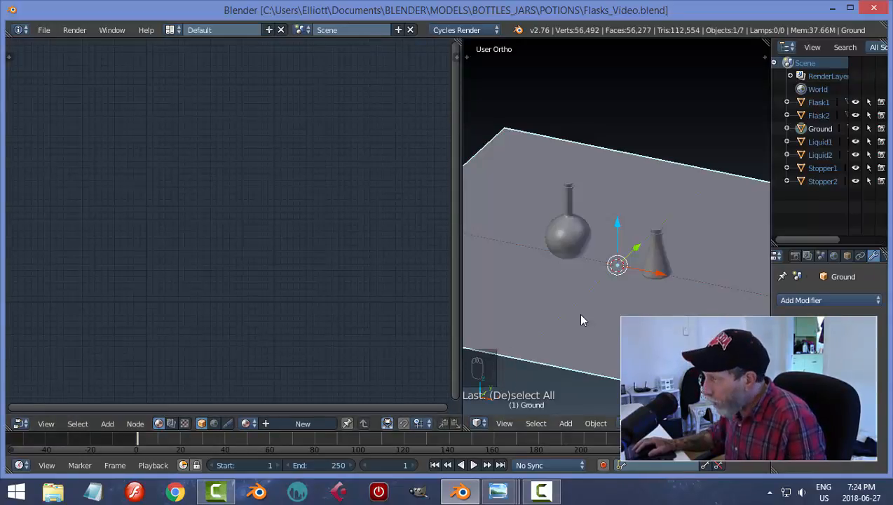
Switch the remaining 3D view to rendered shading and frame the flasks more closely
{"action": "key", "text": "shift+z"}
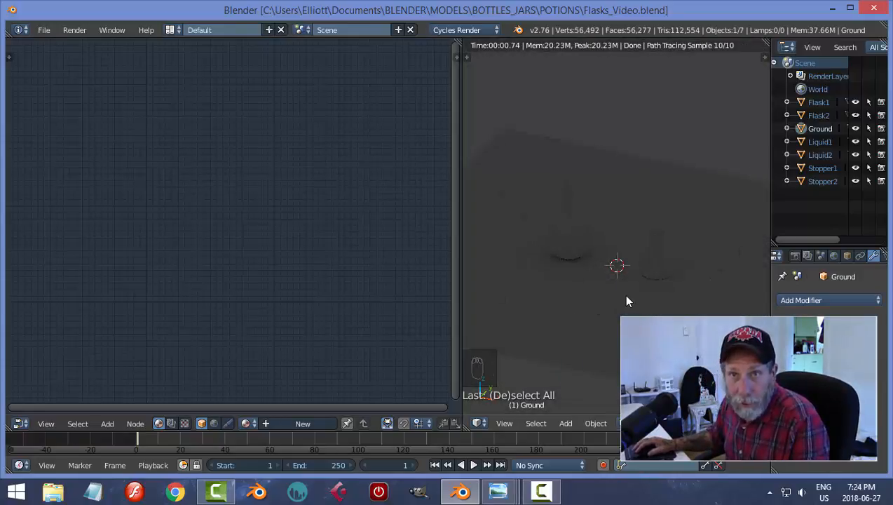
{"action": "scroll", "coordinate": [627, 299], "scroll_direction": "up", "scroll_amount": 1}
{"action": "scroll", "coordinate": [627, 299], "scroll_direction": "up", "scroll_amount": 1}
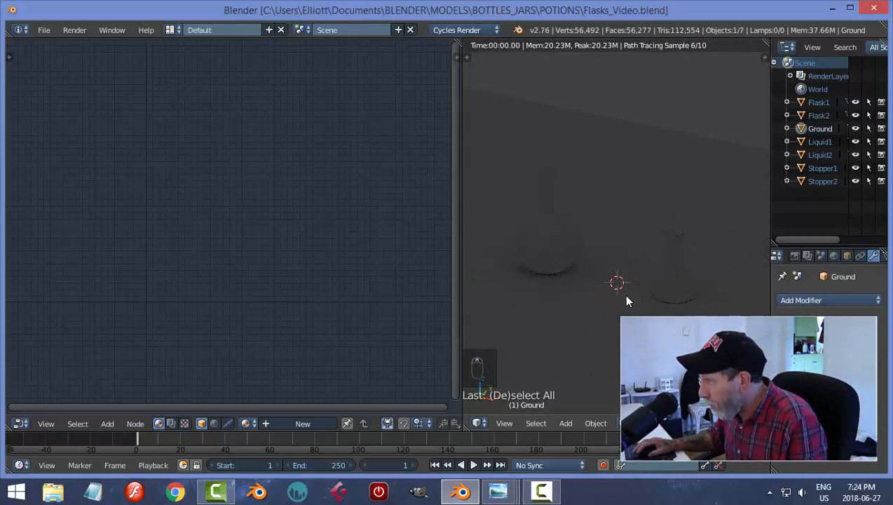
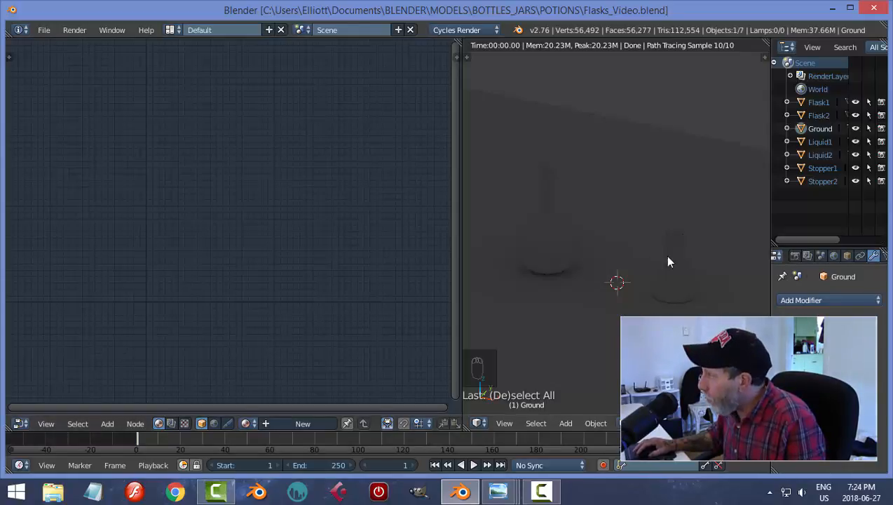
Display the World shader in the node editor, enable nodes for it, and refresh the rendered preview
{"action": "left_click", "coordinate": [214, 423]}
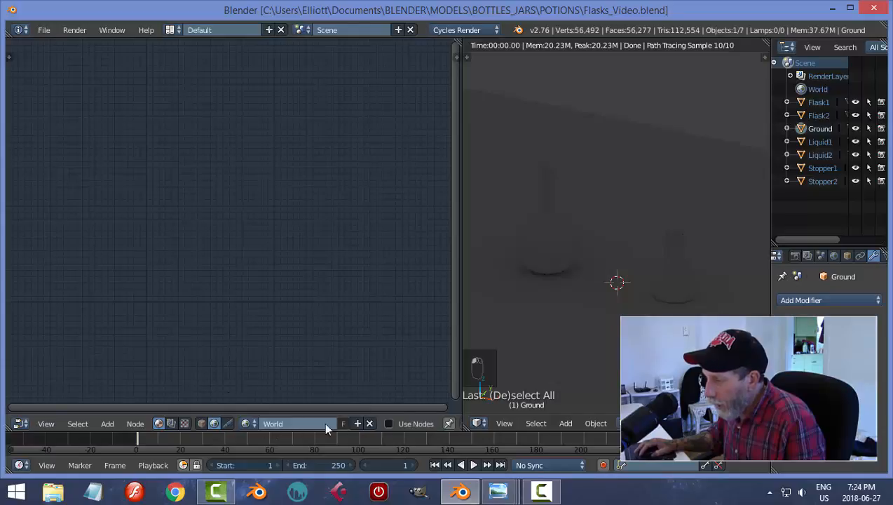
{"action": "left_click", "coordinate": [389, 423]}
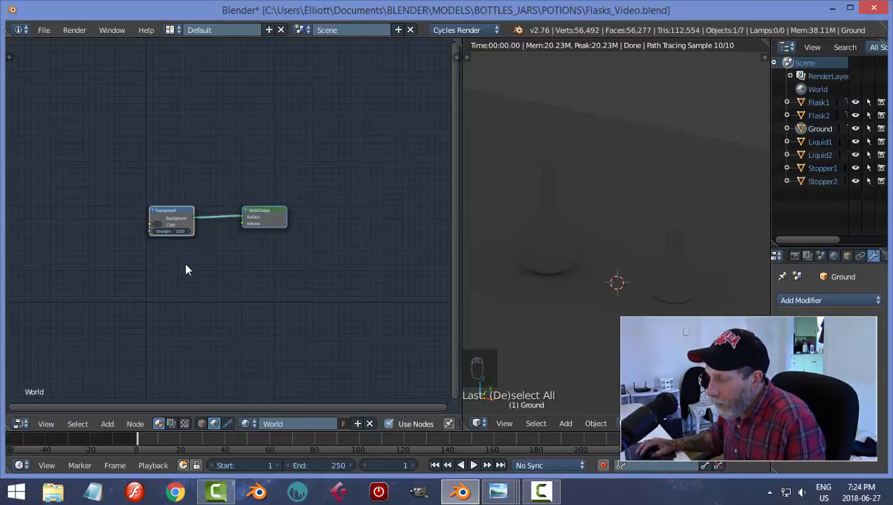
{"action": "scroll", "coordinate": [210, 266], "scroll_direction": "up", "scroll_amount": 3}
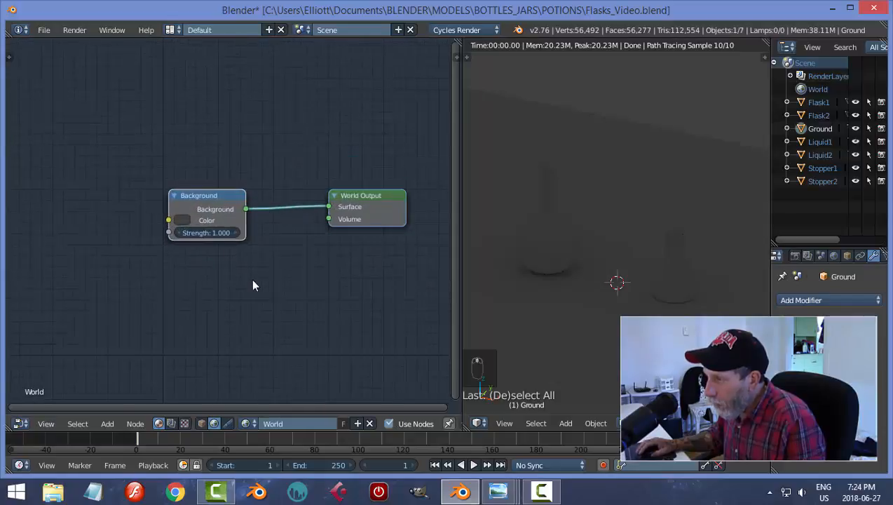
{"action": "scroll", "coordinate": [253, 280], "scroll_direction": "up", "scroll_amount": 2}
{"action": "scroll", "coordinate": [272, 275], "scroll_direction": "down", "scroll_amount": 1}
{"action": "middle_click_drag", "start_coordinate": [314, 277], "coordinate": [283, 267]}
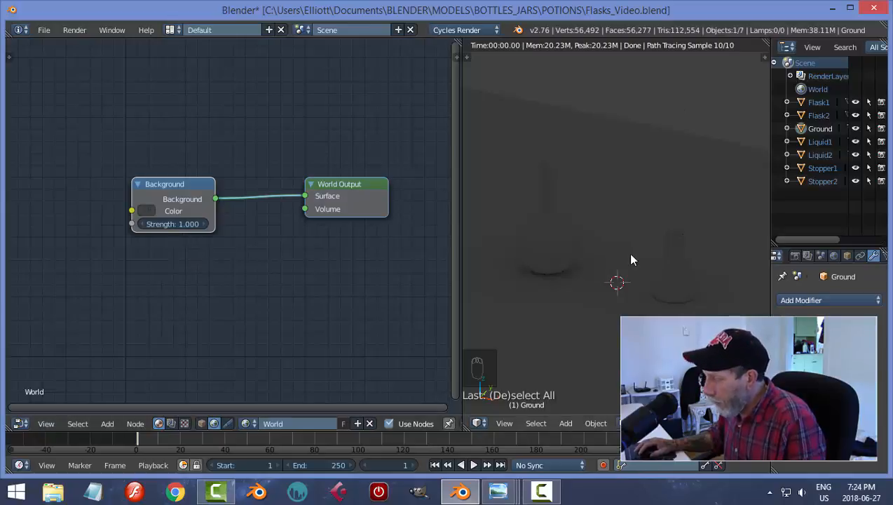
{"action": "key", "text": "shift+z"}
{"action": "key", "text": "shift+z"}
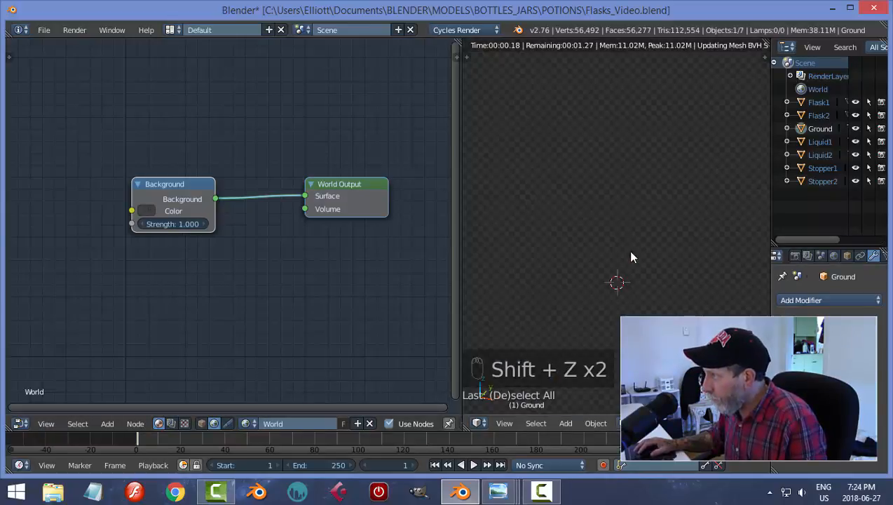
Add an Environment Texture node before the Background node and link its Color output to the Background's Color input
{"action": "middle_click_drag", "start_coordinate": [243, 259], "coordinate": [286, 258]}
{"action": "scroll", "coordinate": [295, 258], "scroll_direction": "down", "scroll_amount": 1}
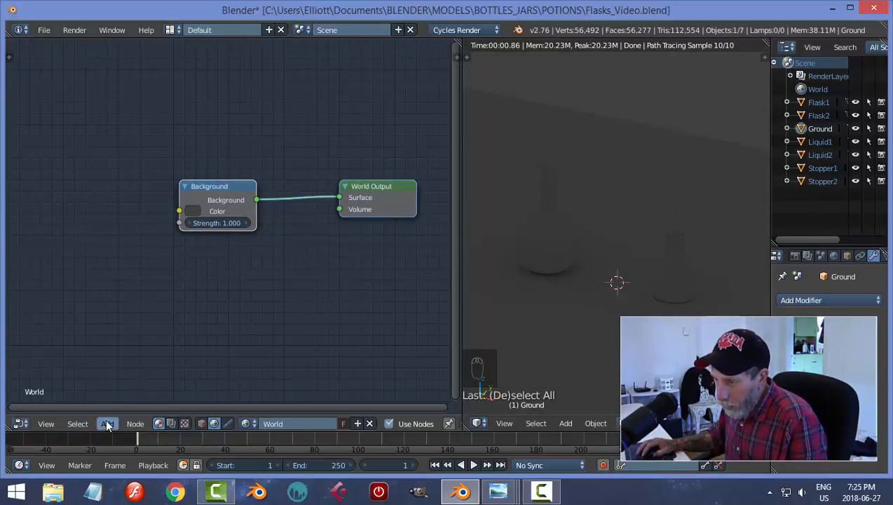
{"action": "key", "text": "shift+a"}
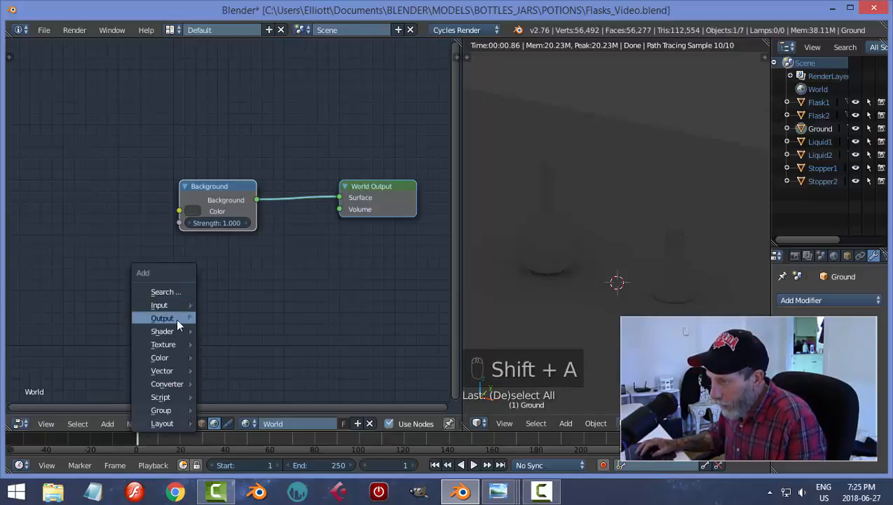
{"action": "mouse_move", "coordinate": [170, 344]}
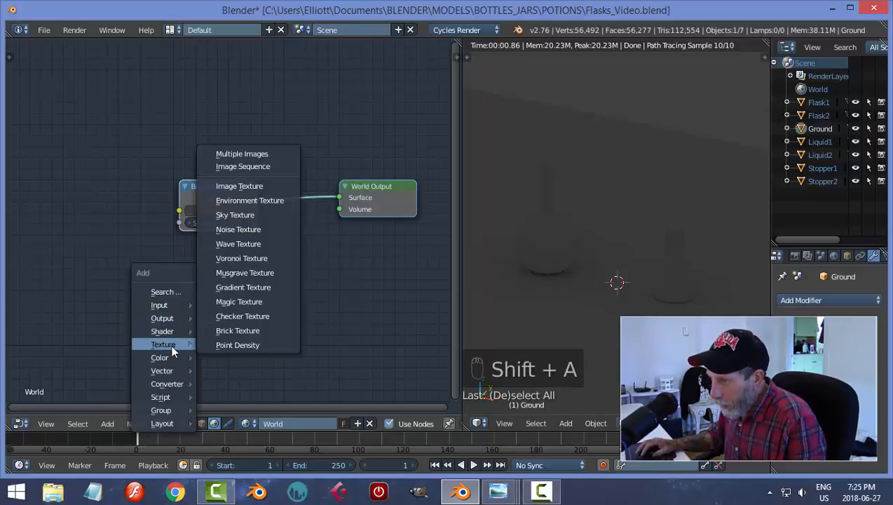
{"action": "left_click", "coordinate": [249, 200]}
{"action": "left_click", "coordinate": [58, 185]}
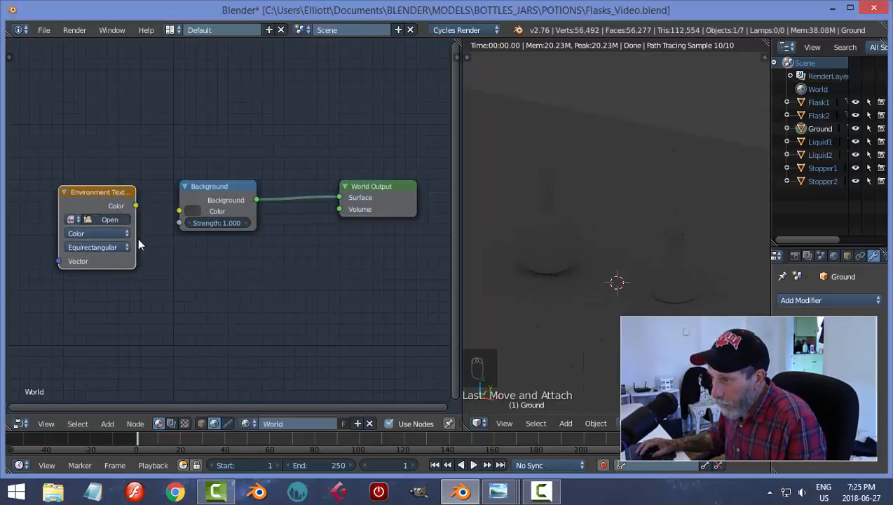
{"action": "left_click_drag", "start_coordinate": [136, 205], "coordinate": [179, 211]}
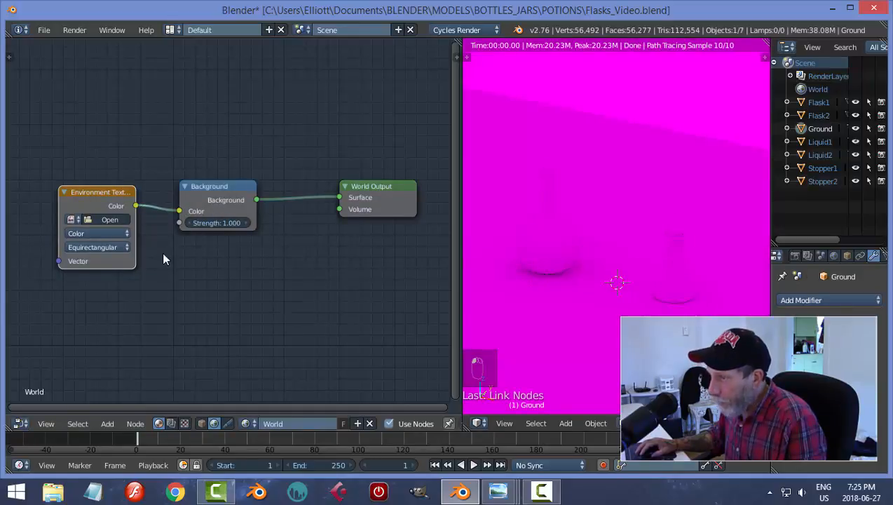
{"action": "left_click_drag", "start_coordinate": [115, 189], "coordinate": [121, 178]}
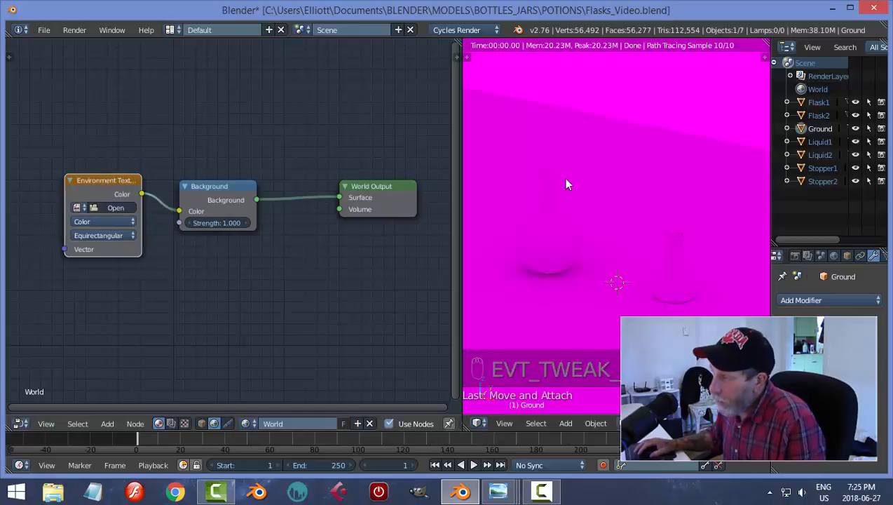
Load Tropical_Beach_8k.jpg from the HDR TEXTURES folder into the Environment Texture node
{"action": "left_click", "coordinate": [112, 207]}
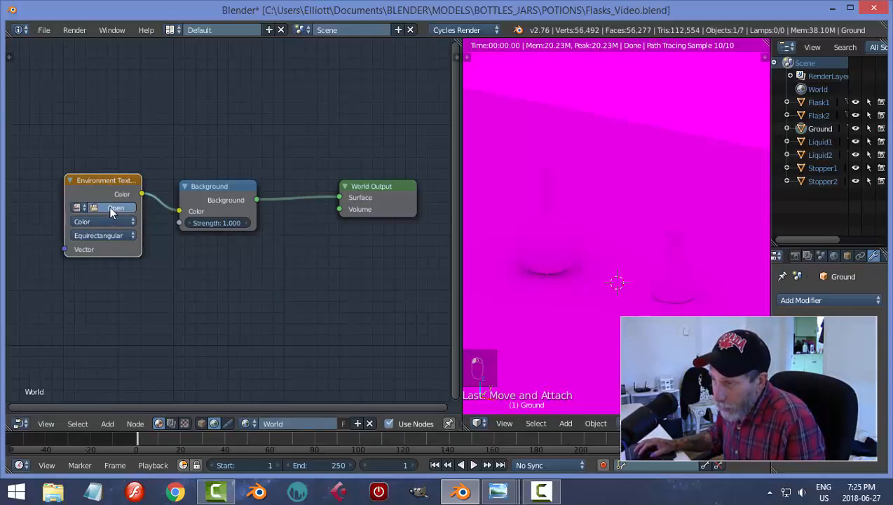
{"action": "left_click_drag", "start_coordinate": [63, 235], "coordinate": [85, 374]}
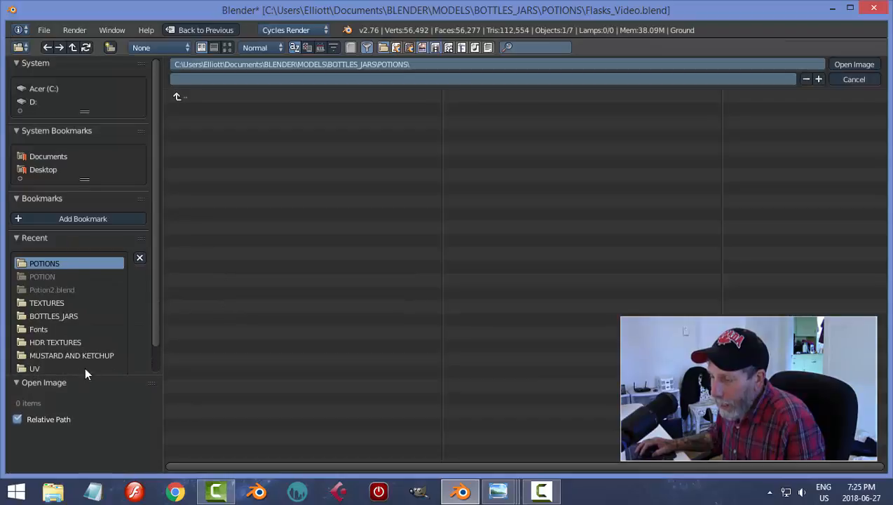
{"action": "left_click", "coordinate": [57, 342]}
{"action": "left_click", "coordinate": [227, 48]}
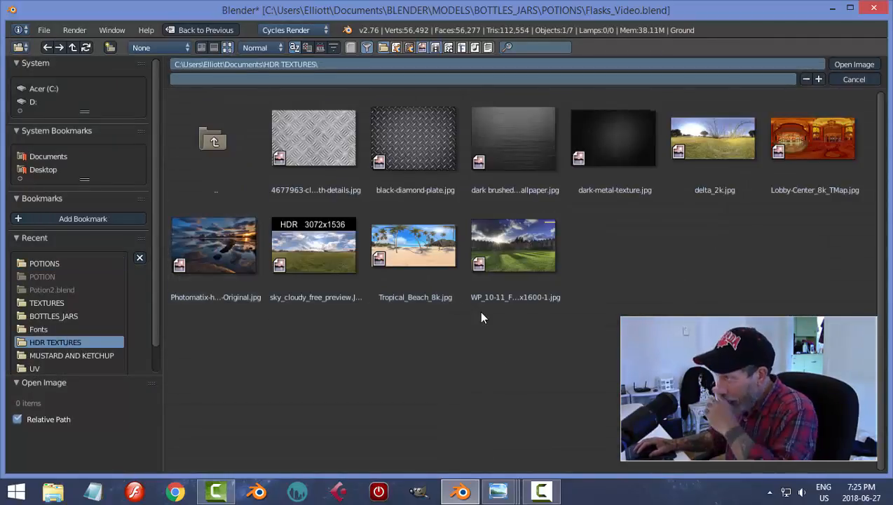
{"action": "left_click", "coordinate": [421, 252]}
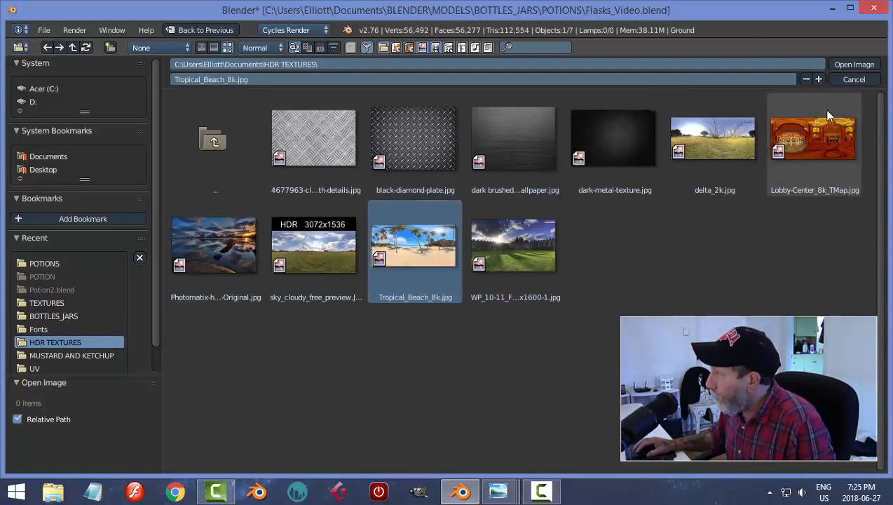
{"action": "left_click", "coordinate": [854, 64]}
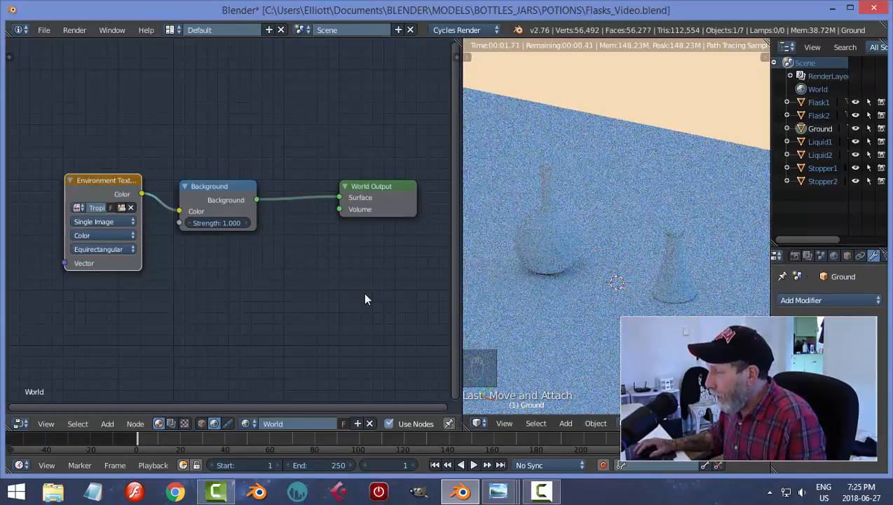
Check the rendered flasks under the environment lighting from another angle and save the file
{"action": "middle_click_drag", "start_coordinate": [689, 276], "coordinate": [703, 230]}
{"action": "key", "text": "KP_5"}
{"action": "key", "text": "KP_5"}
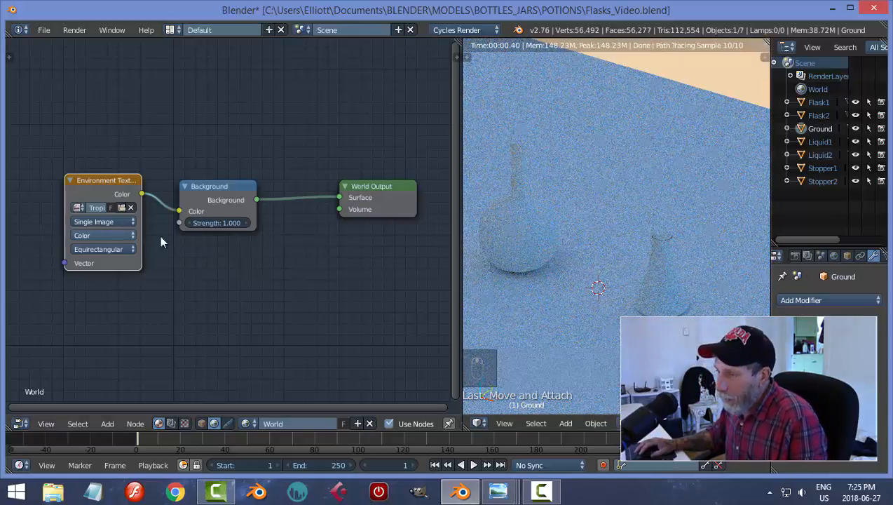
{"action": "middle_click_drag", "start_coordinate": [670, 240], "coordinate": [659, 227]}
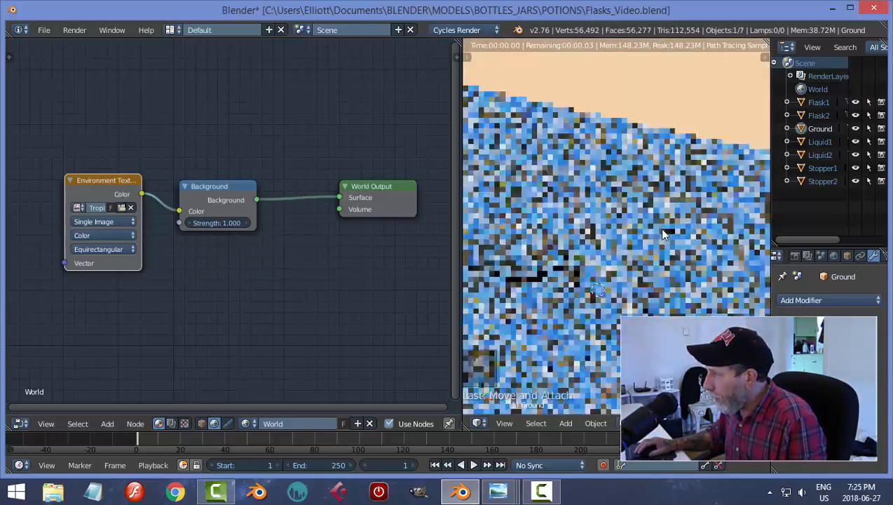
{"action": "key", "text": "ctrl+s"}
{"action": "left_click", "coordinate": [360, 255]}
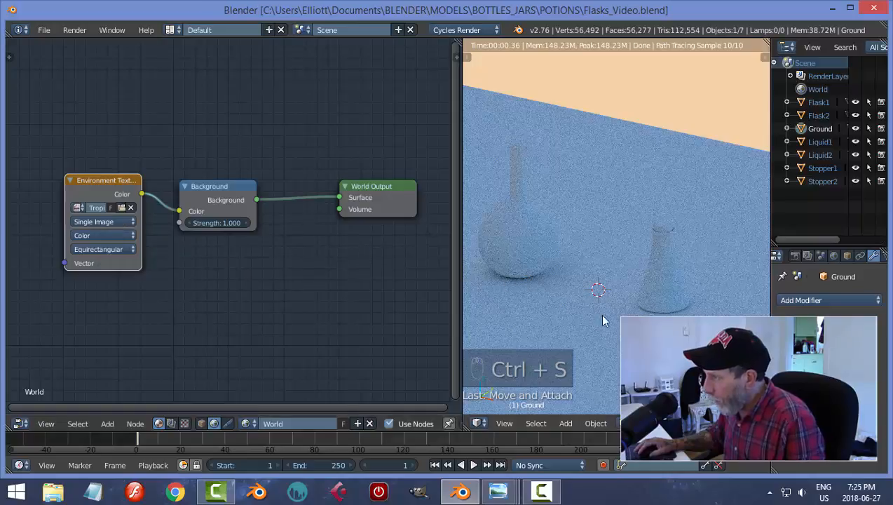
Select the conical flask, display its material nodes, and create a new material for it
{"action": "right_click", "coordinate": [673, 286]}
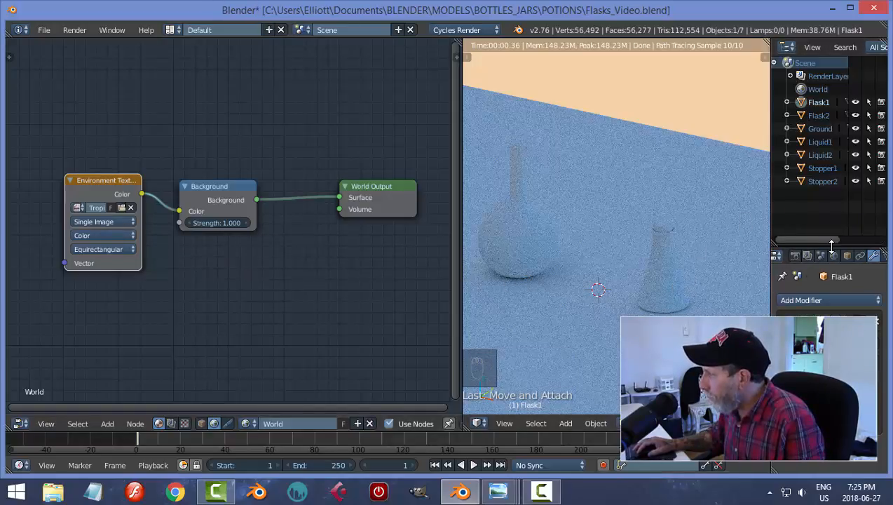
{"action": "left_click_drag", "start_coordinate": [831, 246], "coordinate": [823, 163]}
{"action": "scroll", "coordinate": [829, 181], "scroll_direction": "down", "scroll_amount": 2}
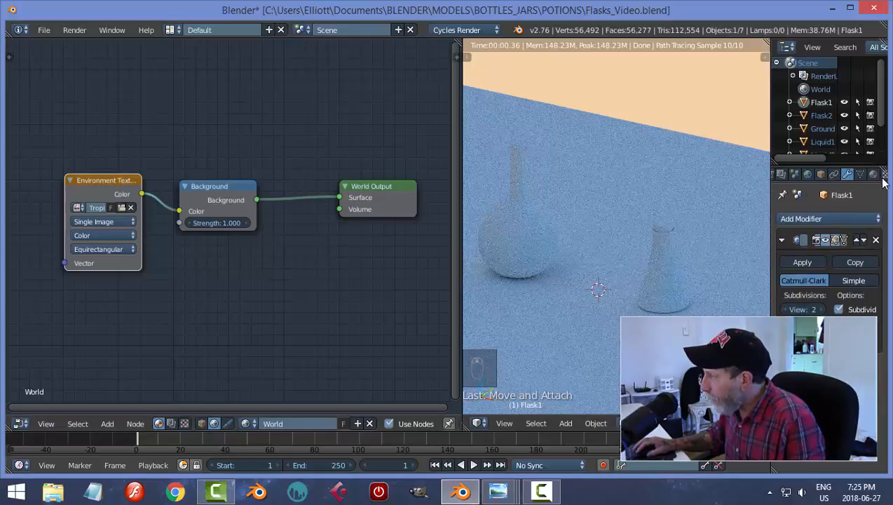
{"action": "left_click", "coordinate": [201, 423]}
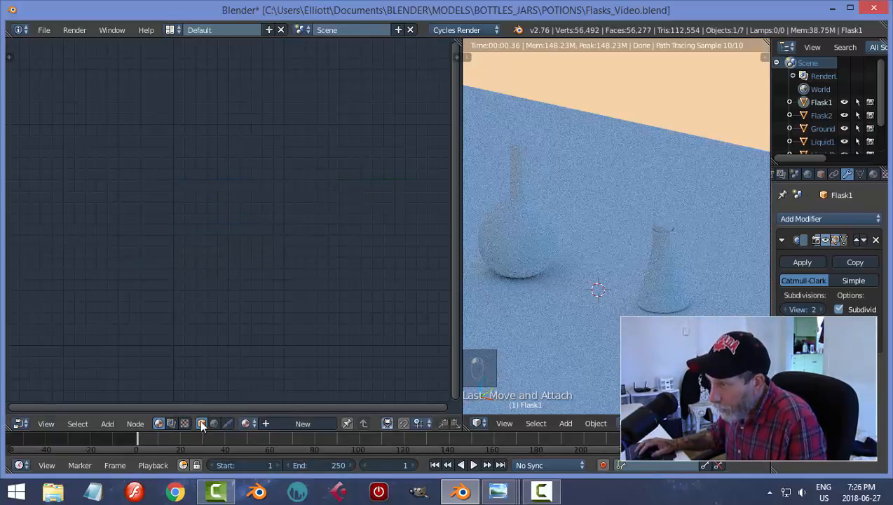
{"action": "left_click", "coordinate": [873, 174]}
{"action": "left_click", "coordinate": [822, 262]}
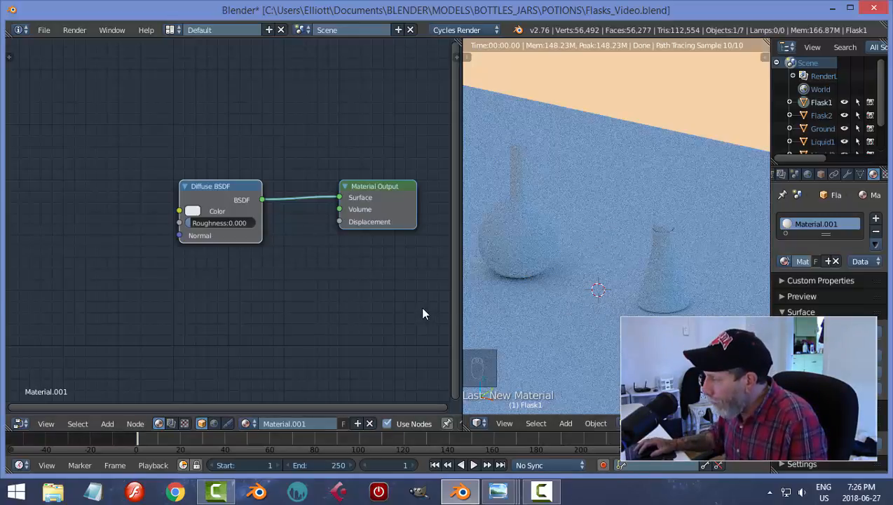
Select the ground plane and create a new material for it
{"action": "right_click", "coordinate": [612, 158]}
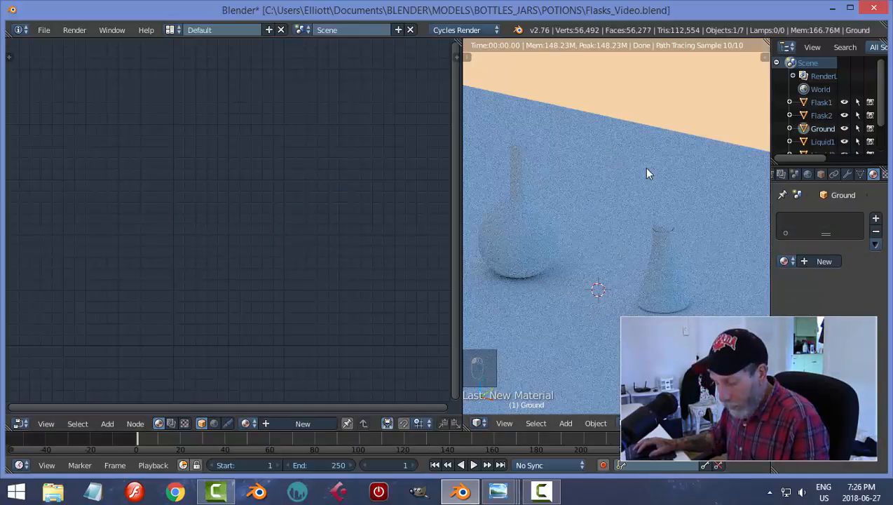
{"action": "key", "text": "shift+z"}
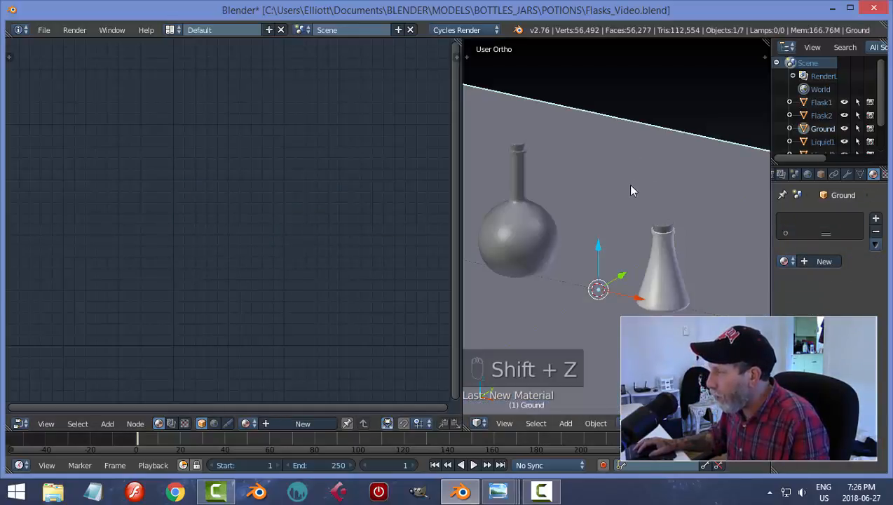
{"action": "left_click", "coordinate": [820, 260]}
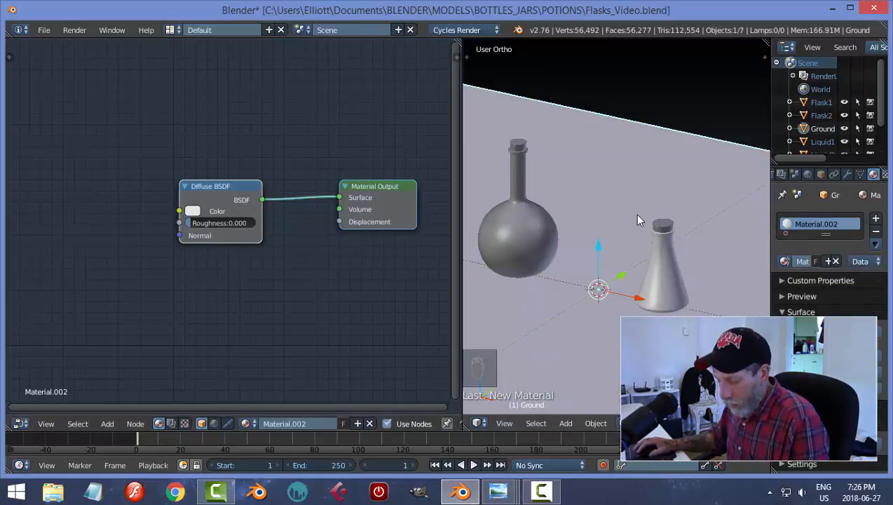
{"action": "key", "text": "shift+z"}
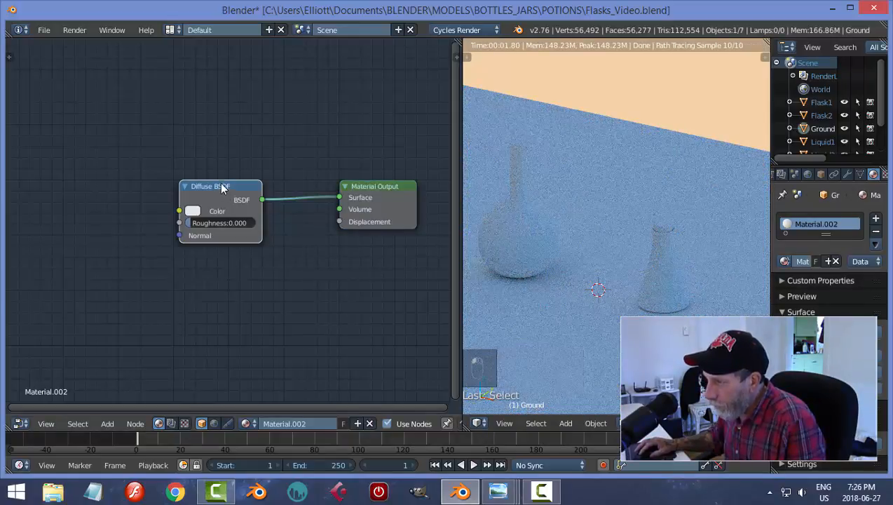
Add an Image Texture node before the ground material's Diffuse BSDF and link its Color output to the Diffuse Color input
{"action": "left_click_drag", "start_coordinate": [223, 189], "coordinate": [225, 170]}
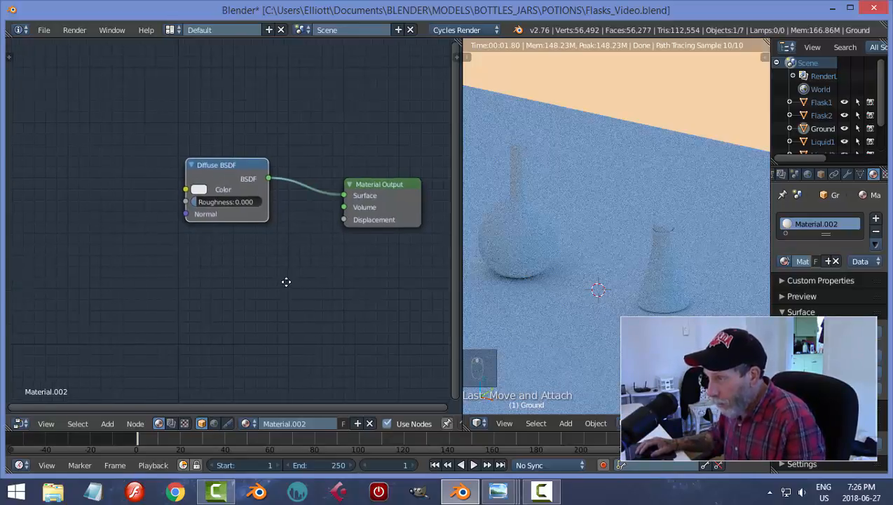
{"action": "key", "text": "shift+a"}
{"action": "mouse_move", "coordinate": [286, 281]}
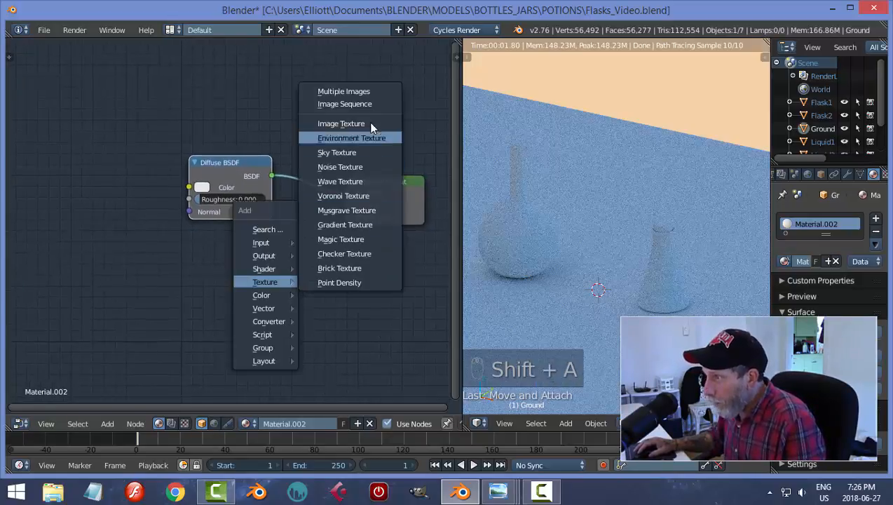
{"action": "left_click", "coordinate": [341, 124]}
{"action": "left_click", "coordinate": [77, 203]}
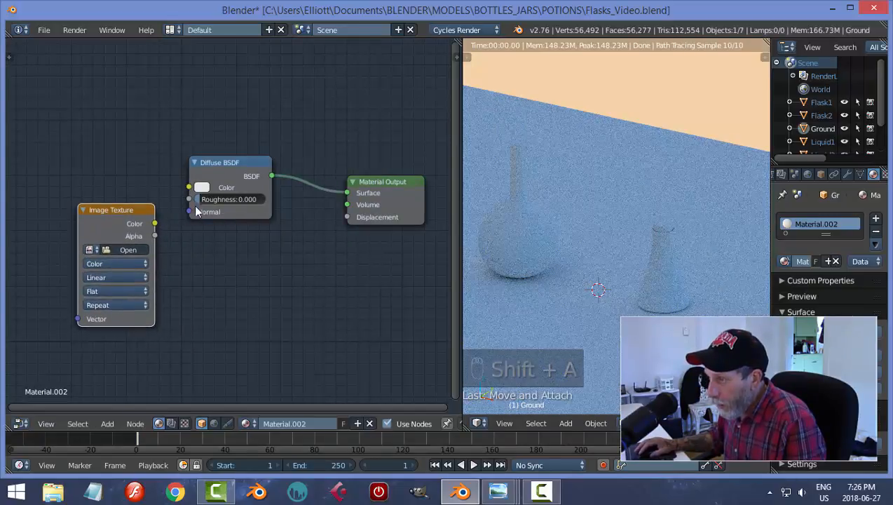
{"action": "left_click_drag", "start_coordinate": [231, 168], "coordinate": [250, 186]}
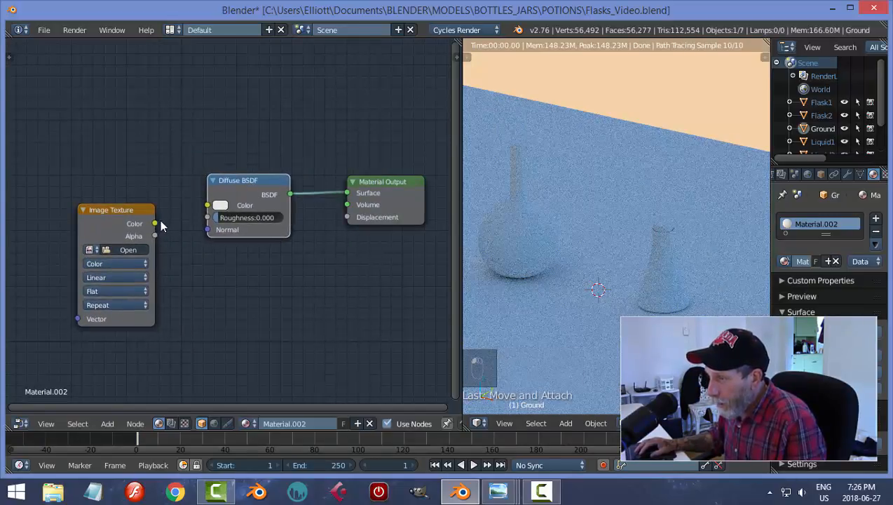
{"action": "left_click_drag", "start_coordinate": [155, 223], "coordinate": [207, 205]}
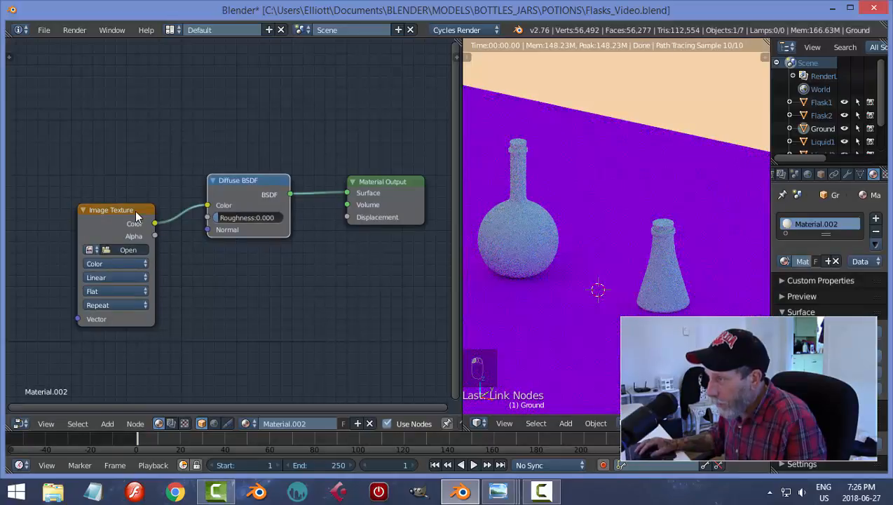
{"action": "left_click_drag", "start_coordinate": [135, 210], "coordinate": [132, 199]}
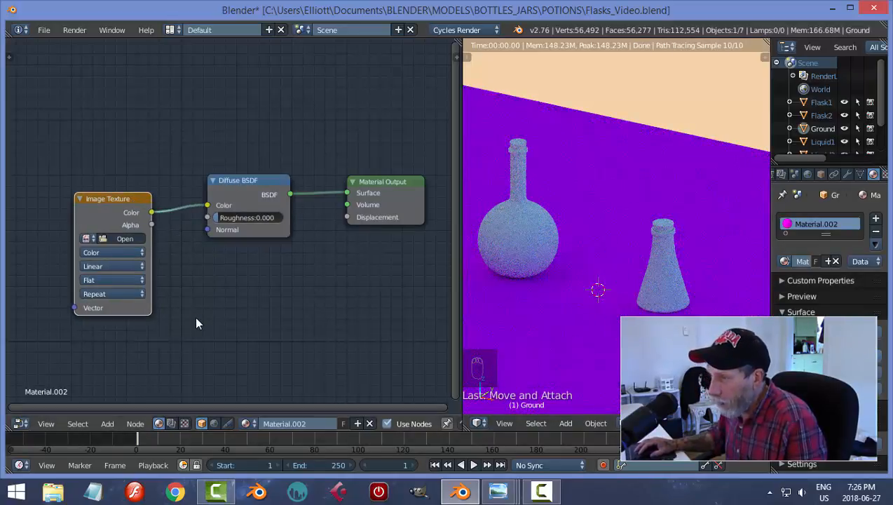
Load seamless_wood_planks_texture_by_10ravens-d3991v1.jpg from the TEXTURES folder into the Image Texture node
{"action": "left_click", "coordinate": [121, 238]}
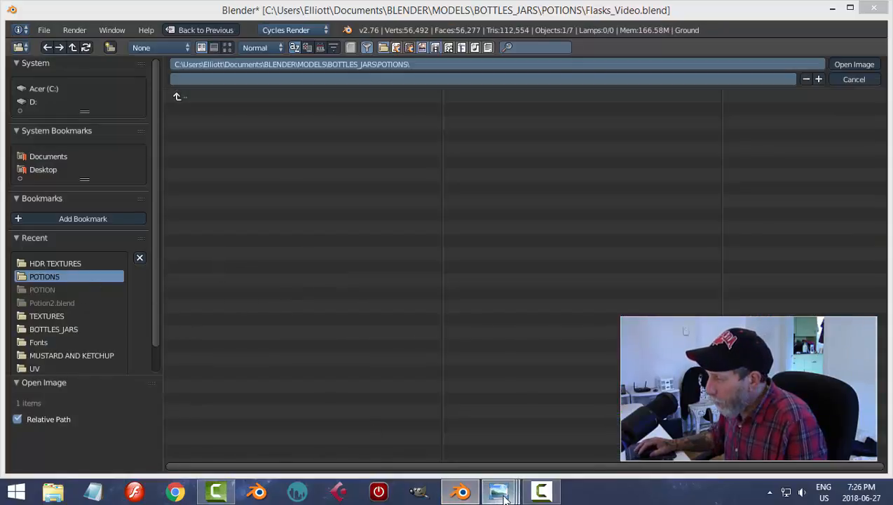
{"action": "mouse_move", "coordinate": [497, 491]}
{"action": "mouse_move", "coordinate": [389, 435]}
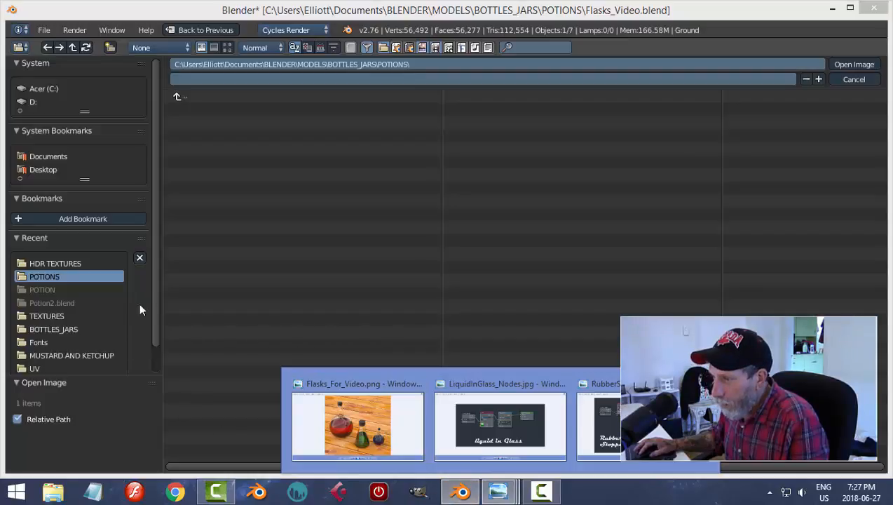
{"action": "left_click", "coordinate": [46, 317]}
{"action": "left_click", "coordinate": [227, 47]}
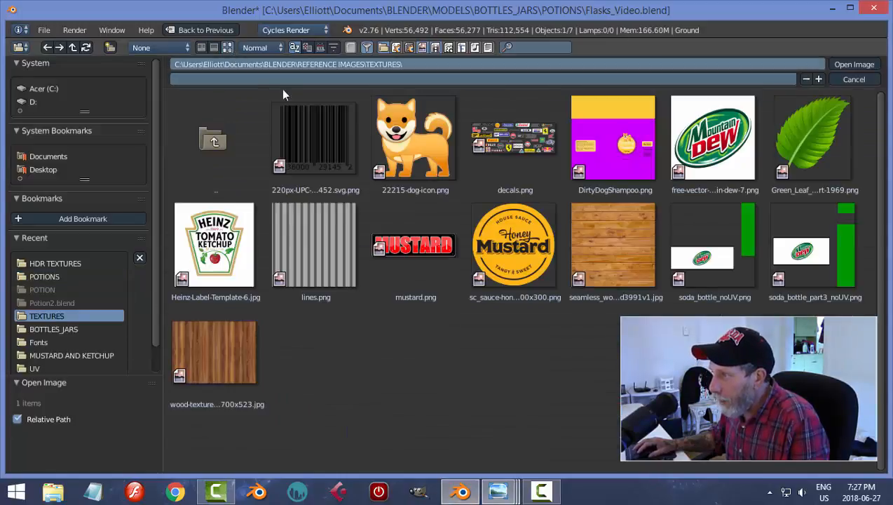
{"action": "left_click", "coordinate": [596, 249]}
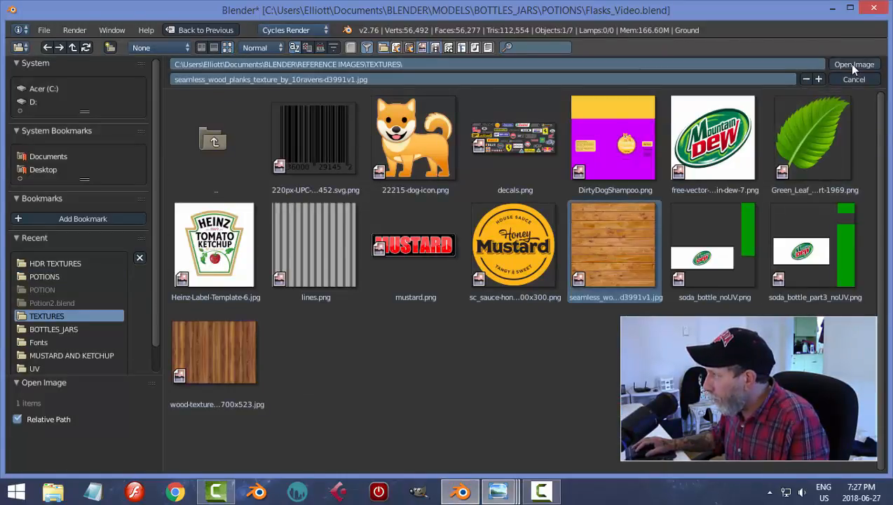
{"action": "double_click", "coordinate": [587, 227]}
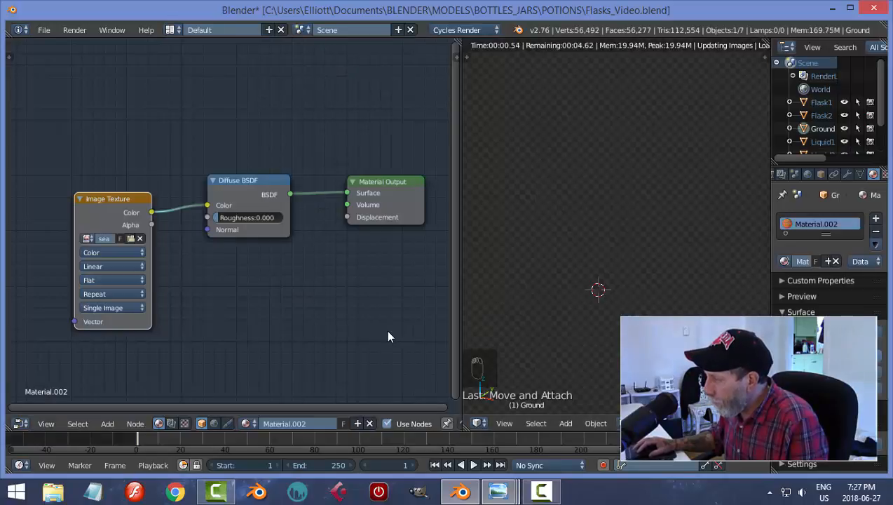
Examine the wood ground in the Flasks_For_Video.png reference render in Windows Photo Viewer and return to Blender
{"action": "middle_click_drag", "start_coordinate": [342, 323], "coordinate": [334, 313]}
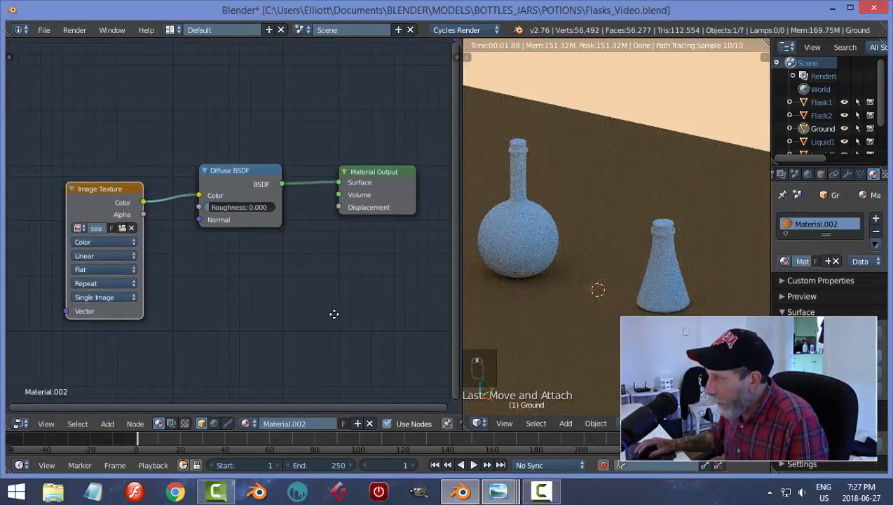
{"action": "scroll", "coordinate": [346, 321], "scroll_direction": "down", "scroll_amount": 1}
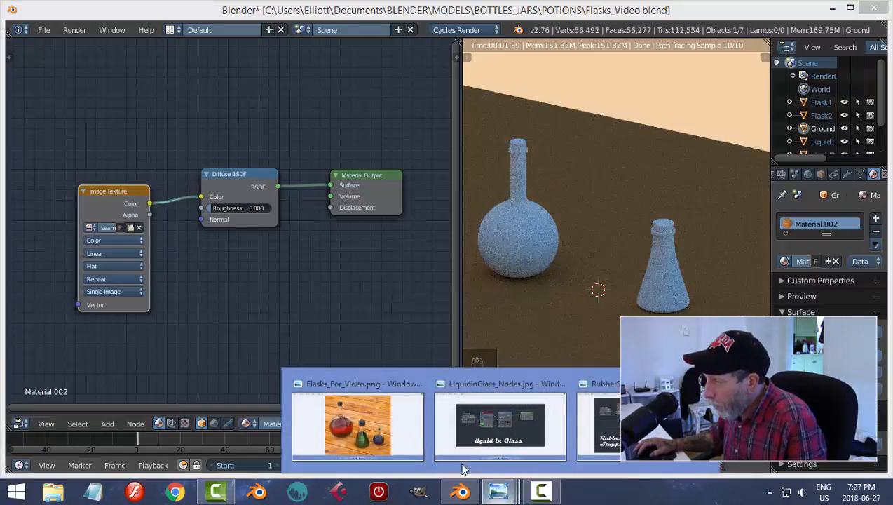
{"action": "left_click", "coordinate": [398, 433]}
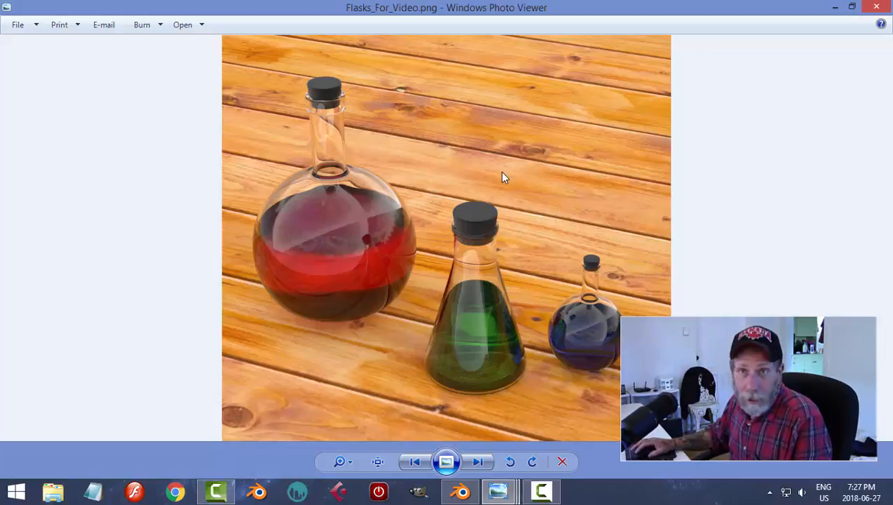
{"action": "left_click", "coordinate": [460, 491]}
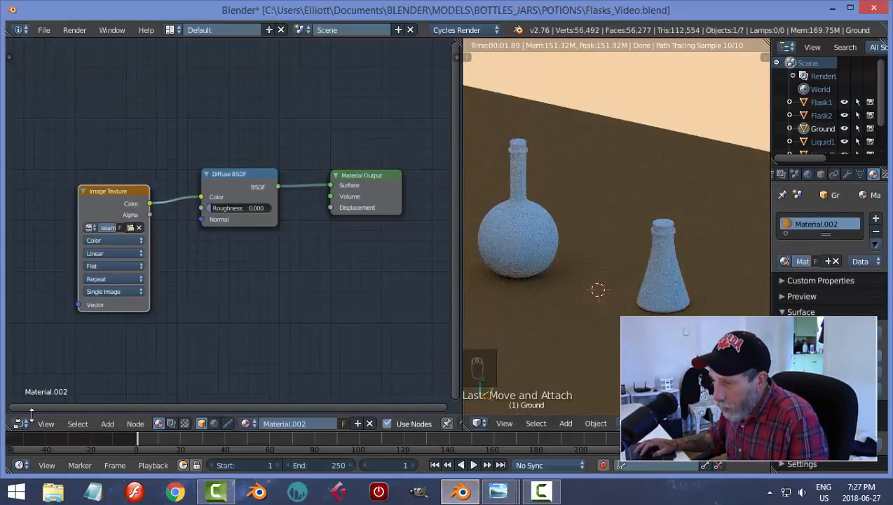
Replace the node editor with the UV/Image Editor
{"action": "left_click", "coordinate": [19, 423]}
{"action": "left_click", "coordinate": [37, 321]}
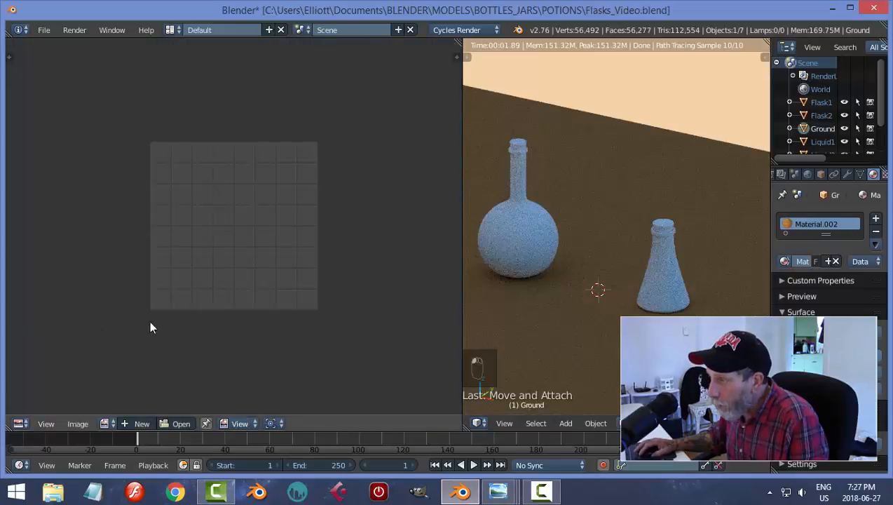
{"action": "scroll", "coordinate": [305, 319], "scroll_direction": "up", "scroll_amount": 1}
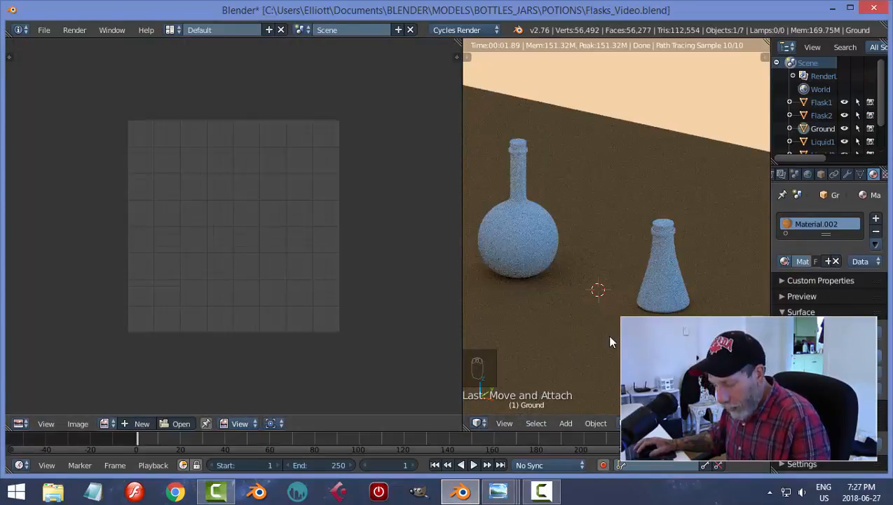
Unwrap the ground plane from the top view in Edit Mode using Project from View (Bounds)
{"action": "key", "text": "shift+z"}
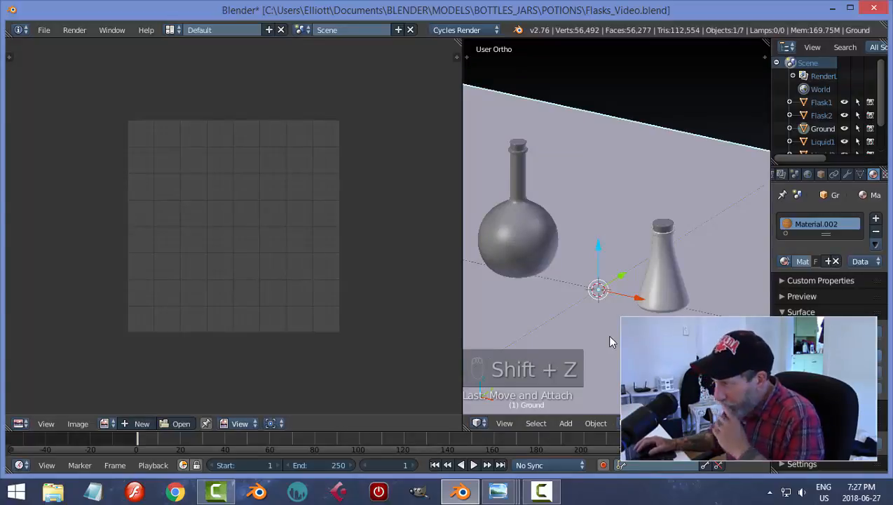
{"action": "key", "text": "KP_7"}
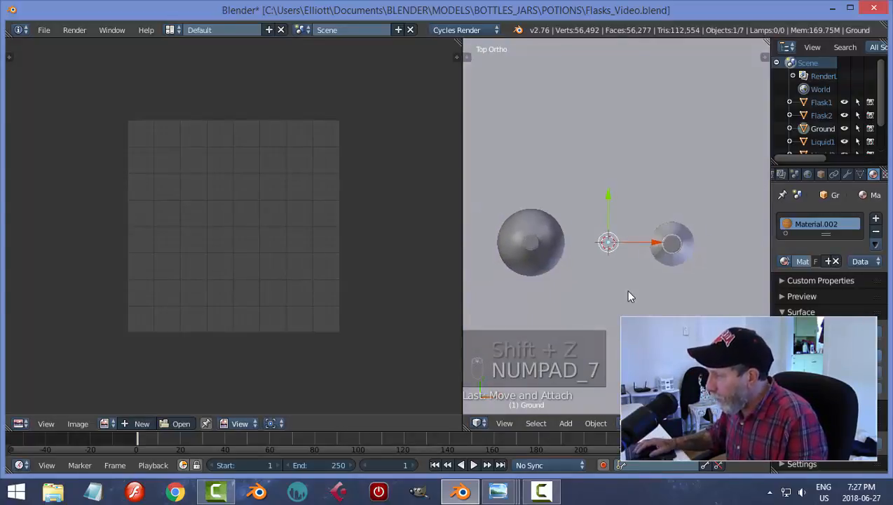
{"action": "scroll", "coordinate": [626, 302], "scroll_direction": "down", "scroll_amount": 5}
{"action": "scroll", "coordinate": [626, 303], "scroll_direction": "down", "scroll_amount": 1}
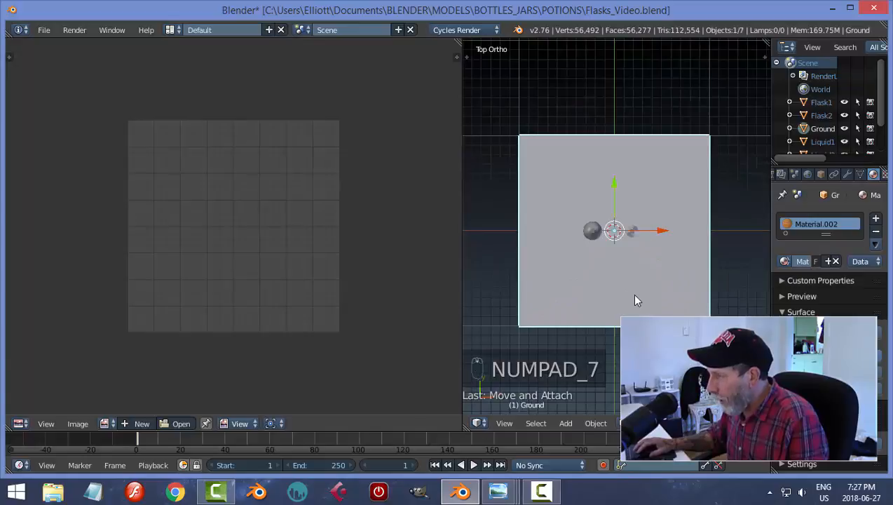
{"action": "key", "text": "Tab"}
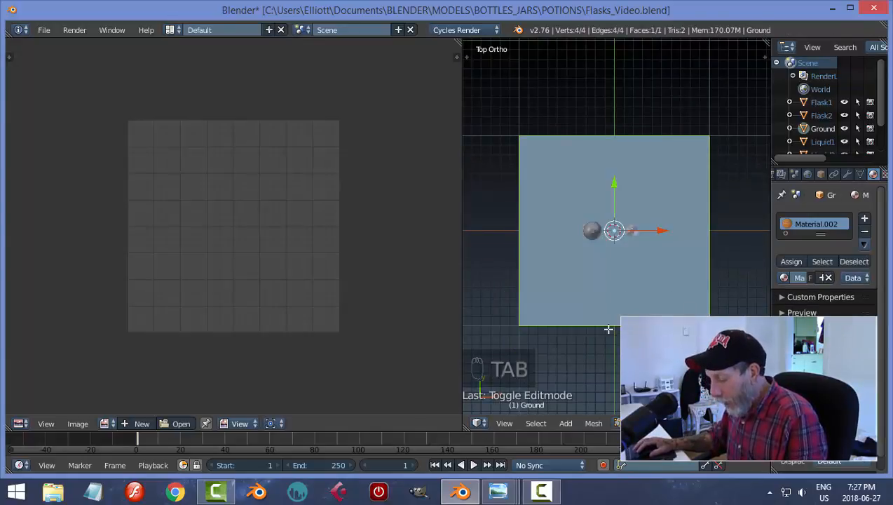
{"action": "key", "text": "u"}
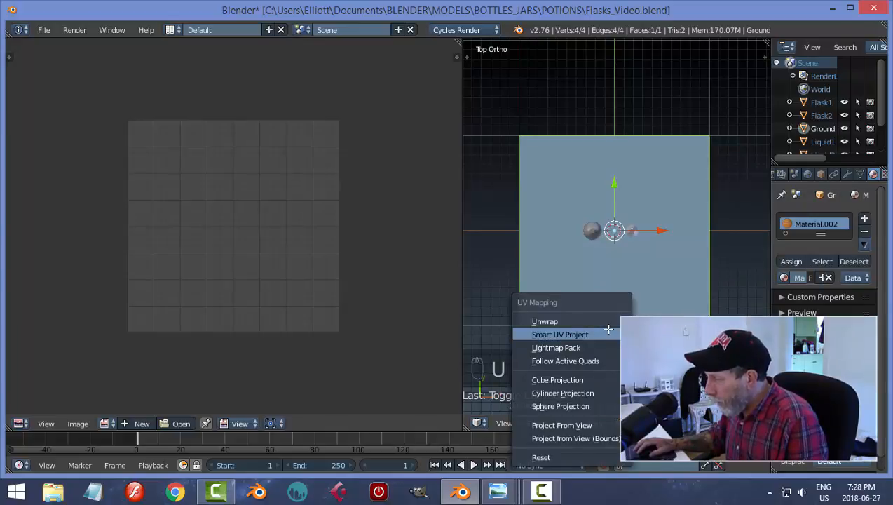
{"action": "left_click", "coordinate": [582, 438]}
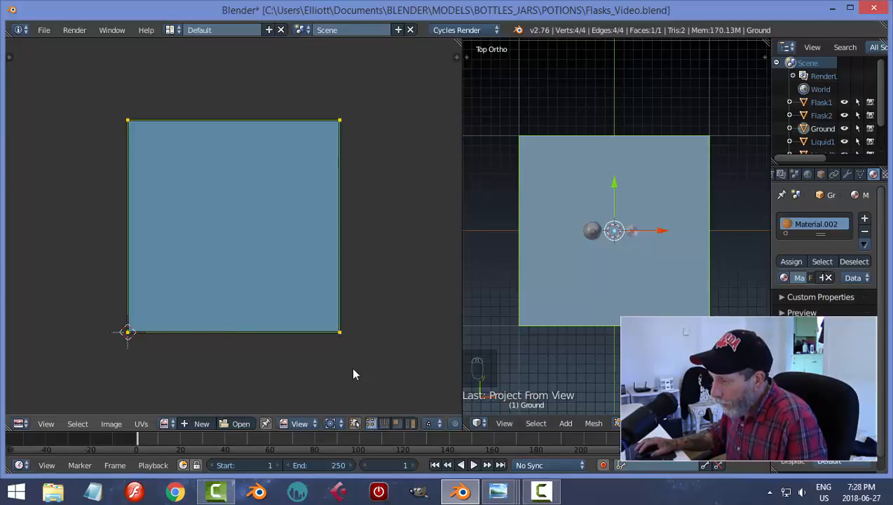
Show the seamless wood planks image behind the ground's UVs and return to Object Mode
{"action": "left_click", "coordinate": [165, 423]}
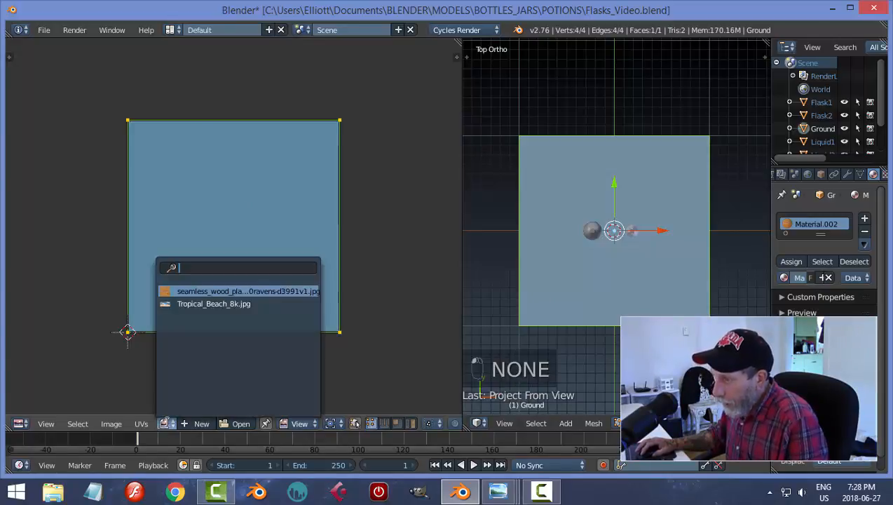
{"action": "left_click", "coordinate": [208, 291]}
{"action": "scroll", "coordinate": [382, 313], "scroll_direction": "down", "scroll_amount": 3}
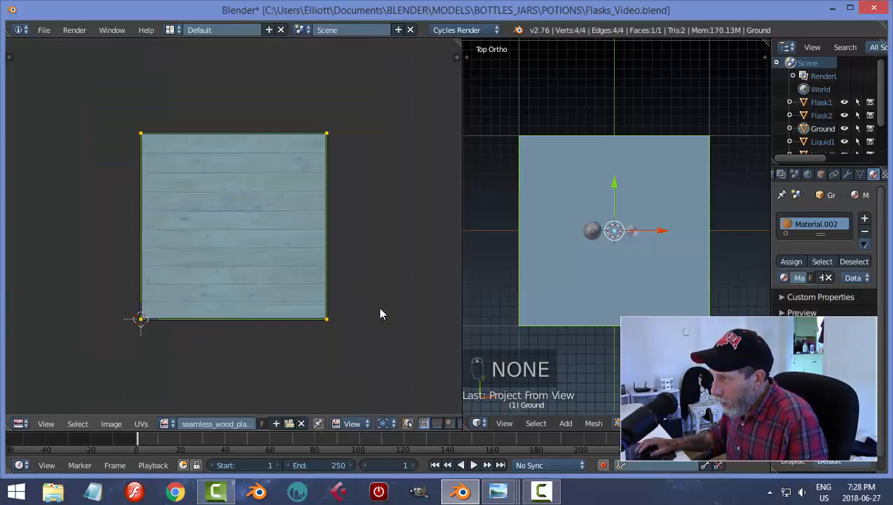
{"action": "key", "text": "Tab"}
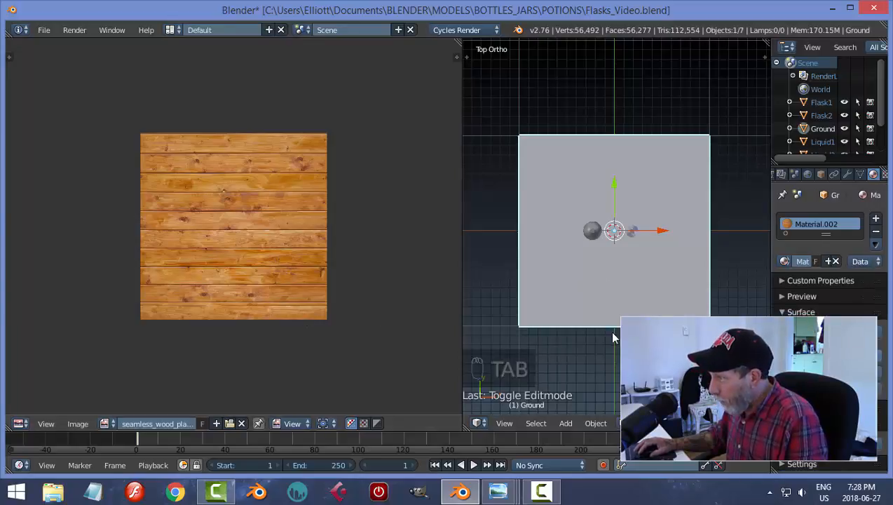
{"action": "key", "text": "Tab"}
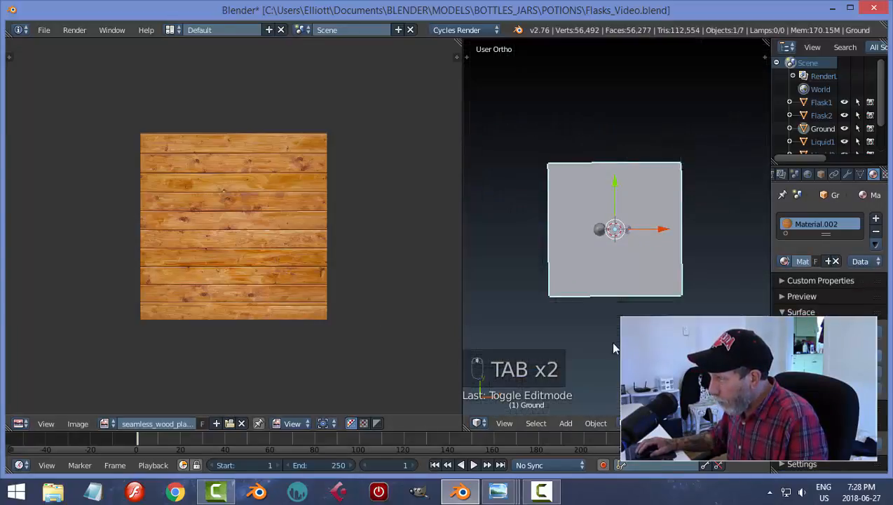
Check the wood-textured ground and flasks in rendered shading from an angled view, and widen the 3D viewport
{"action": "middle_click_drag", "start_coordinate": [610, 341], "coordinate": [590, 303]}
{"action": "key", "text": "shift+z"}
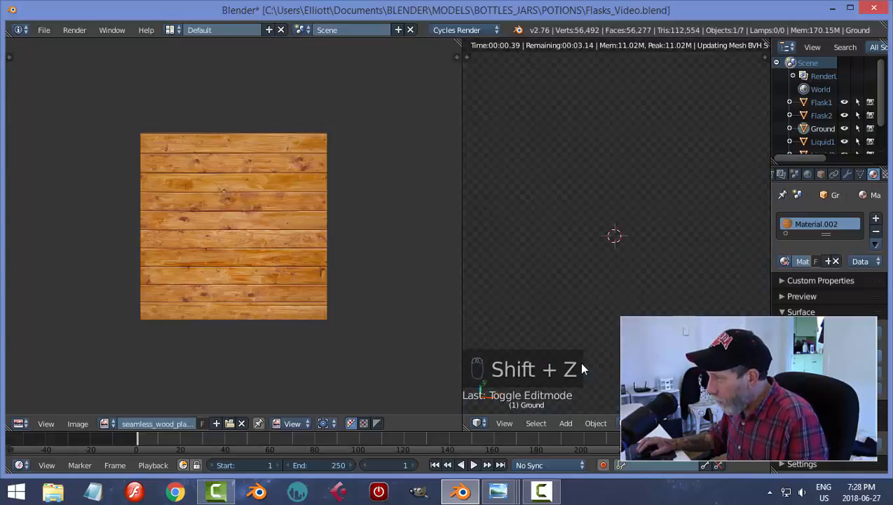
{"action": "middle_click_drag", "start_coordinate": [690, 337], "coordinate": [657, 309]}
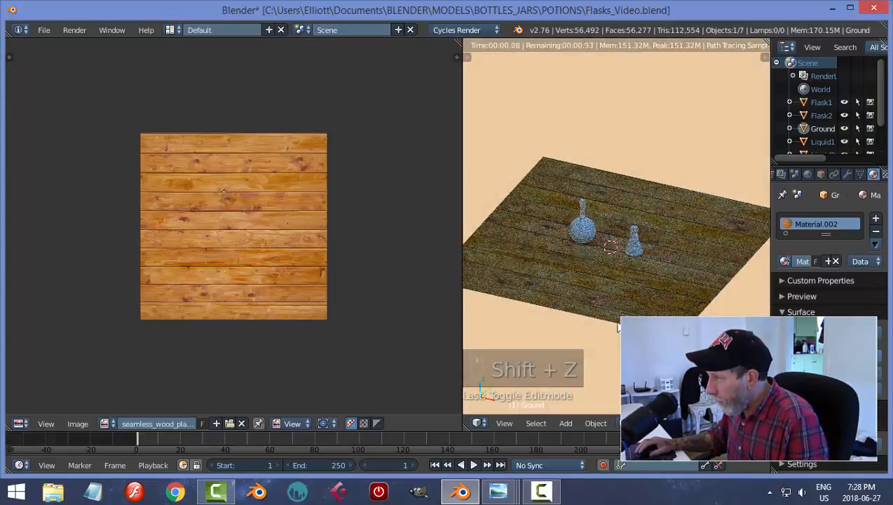
{"action": "scroll", "coordinate": [657, 309], "scroll_direction": "up", "scroll_amount": 5}
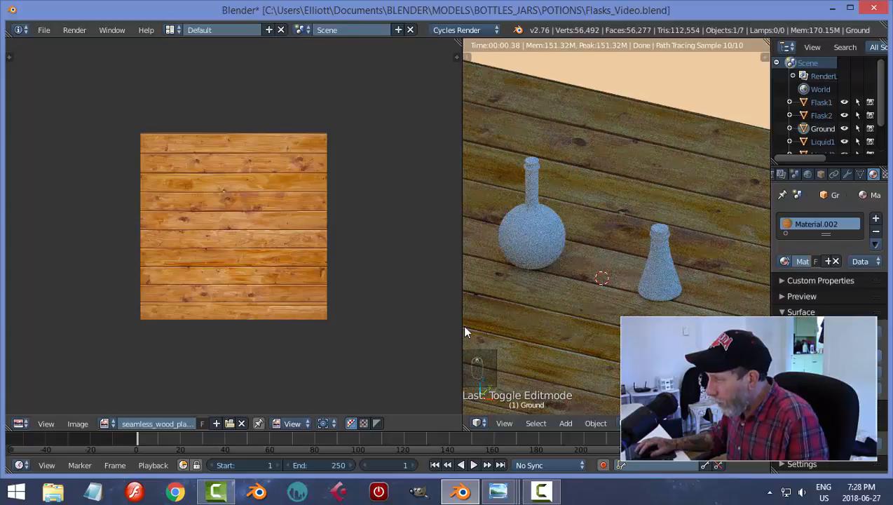
{"action": "left_click_drag", "start_coordinate": [460, 324], "coordinate": [362, 323]}
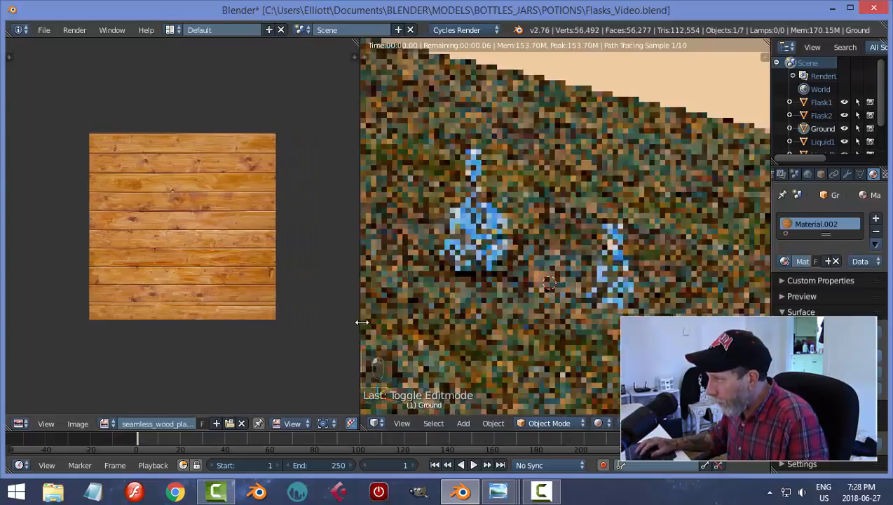
Inspect the rendered flasks and wood ground up close from another angle and save the file over Flasks_Video.blend
{"action": "scroll", "coordinate": [565, 319], "scroll_direction": "up", "scroll_amount": 3}
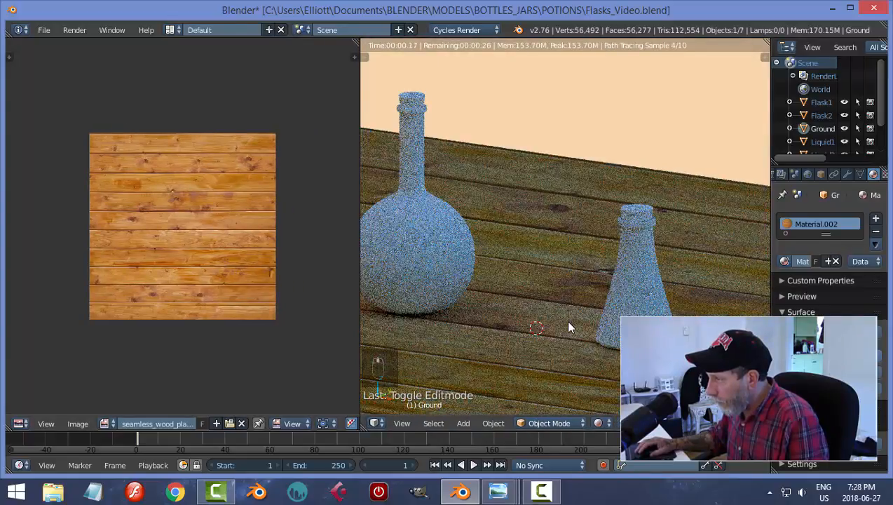
{"action": "middle_click_drag", "start_coordinate": [565, 319], "coordinate": [649, 312]}
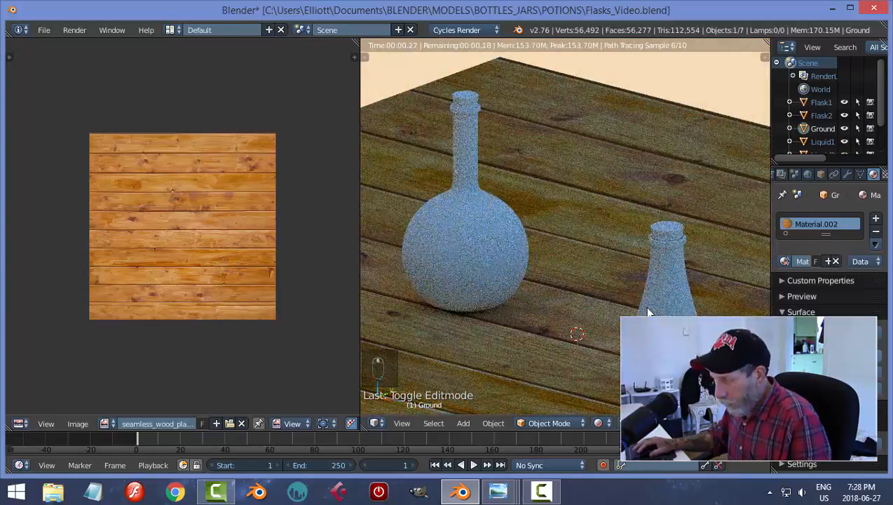
{"action": "key", "text": "ctrl+s"}
{"action": "left_click", "coordinate": [648, 304]}
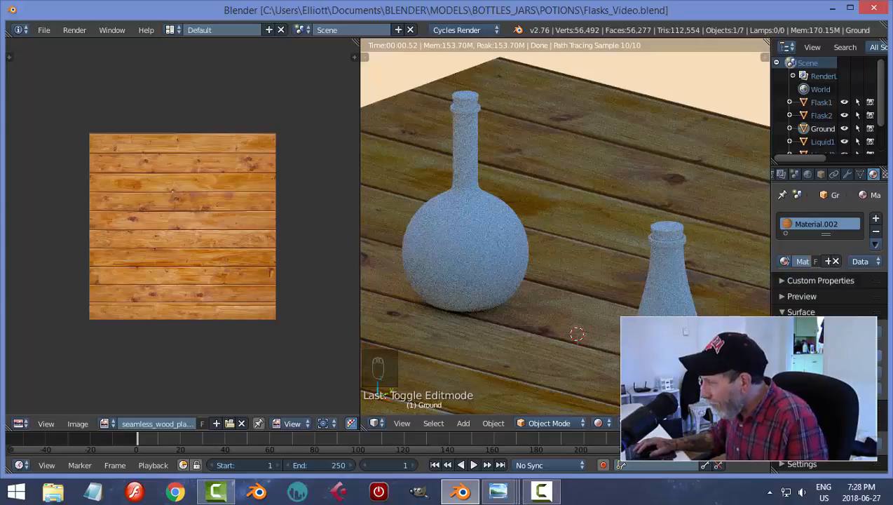
In solid shading, move the conical flask with its liquid and stopper about 1.3 units along negative X, closer to the round flask
{"action": "key", "text": "shift+z"}
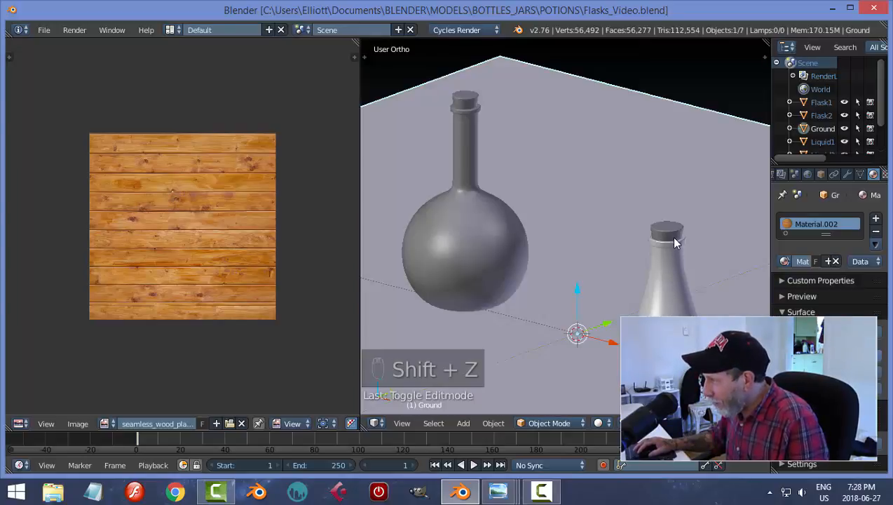
{"action": "right_click", "coordinate": [671, 295]}
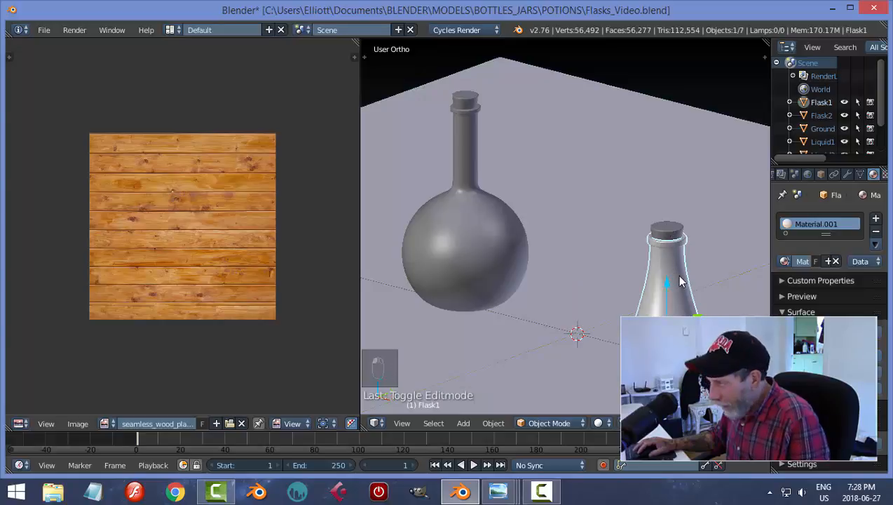
{"action": "right_click", "coordinate": [679, 294], "text": "shift"}
{"action": "right_click", "coordinate": [666, 233], "text": "shift"}
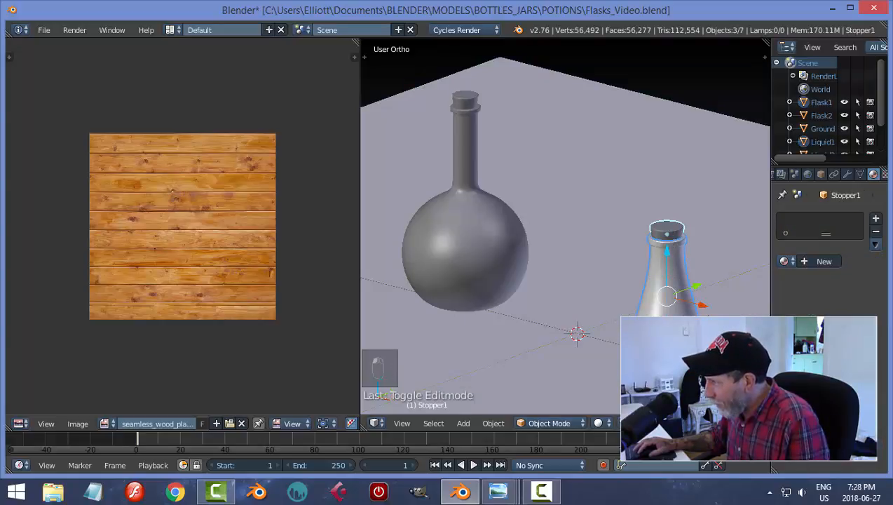
{"action": "key", "text": "g"}
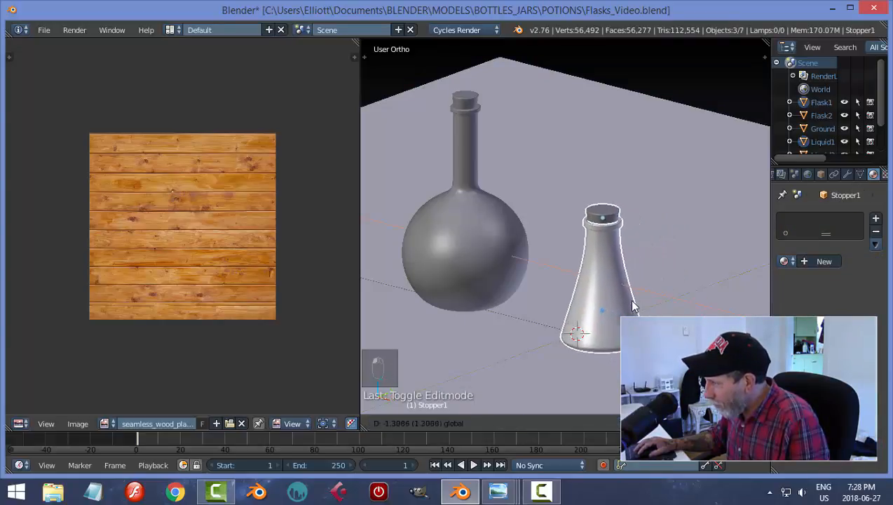
{"action": "left_click", "coordinate": [631, 303]}
{"action": "middle_click_drag", "start_coordinate": [616, 312], "coordinate": [674, 247]}
{"action": "middle_click_drag", "start_coordinate": [548, 317], "coordinate": [624, 309]}
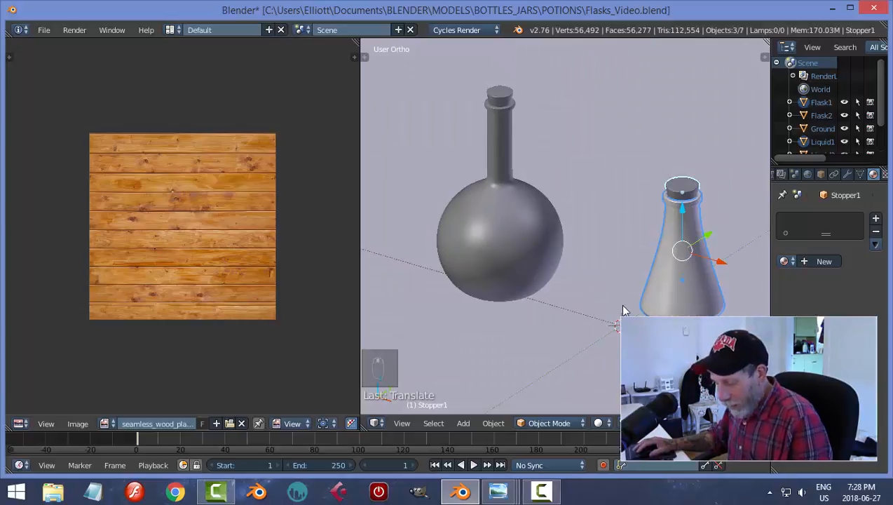
Check the new flask arrangement in rendered shading and save the file
{"action": "key", "text": "shift+z"}
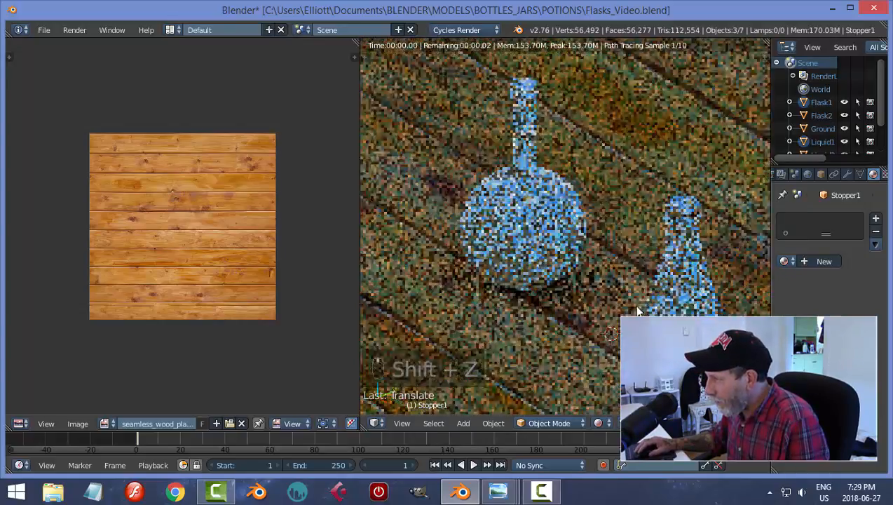
{"action": "middle_click_drag", "start_coordinate": [638, 311], "coordinate": [577, 305]}
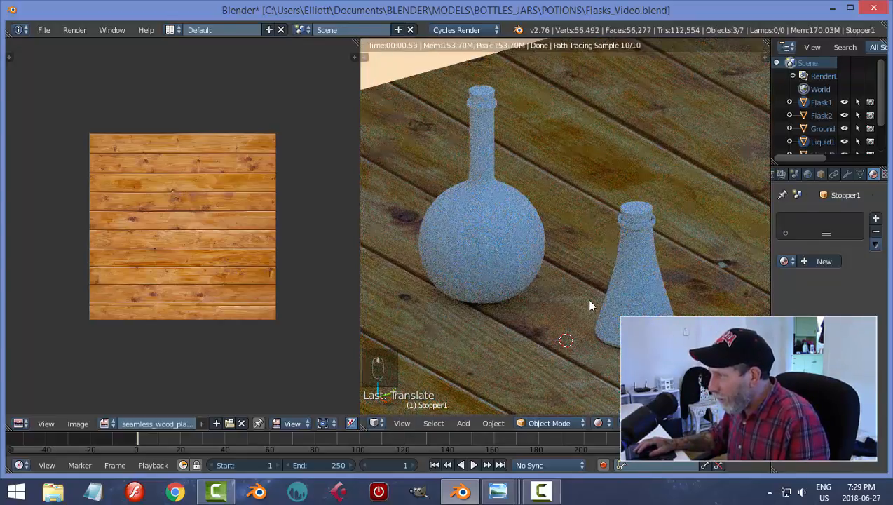
{"action": "key", "text": "ctrl+s"}
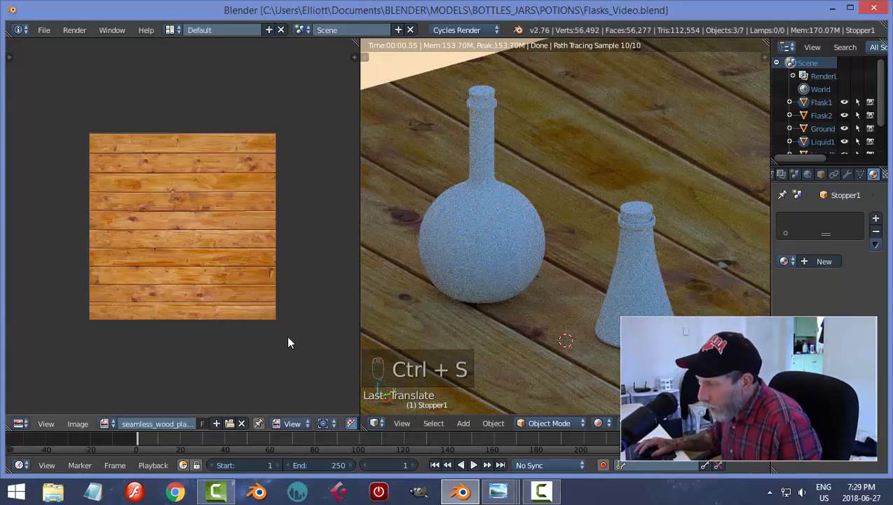
Replace the UV/Image Editor with the Node Editor, show the conical flask's material nodes and widen the editor
{"action": "left_click", "coordinate": [20, 423]}
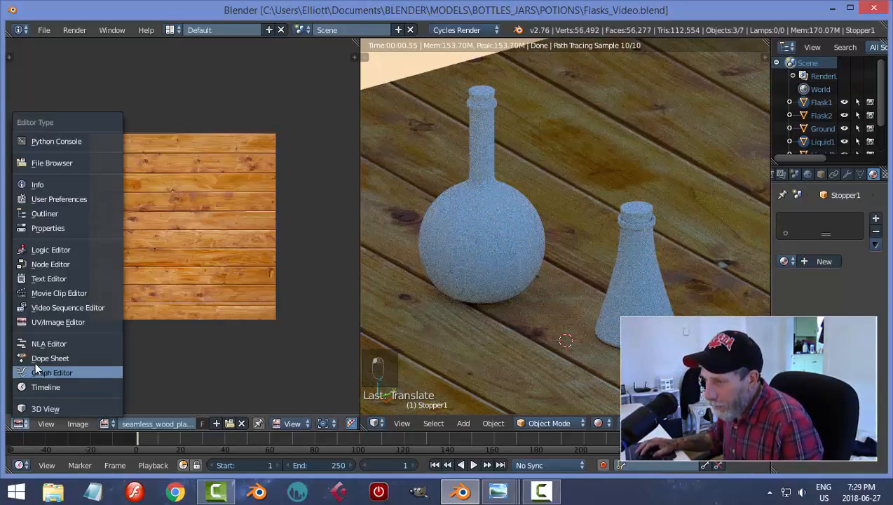
{"action": "left_click", "coordinate": [49, 263]}
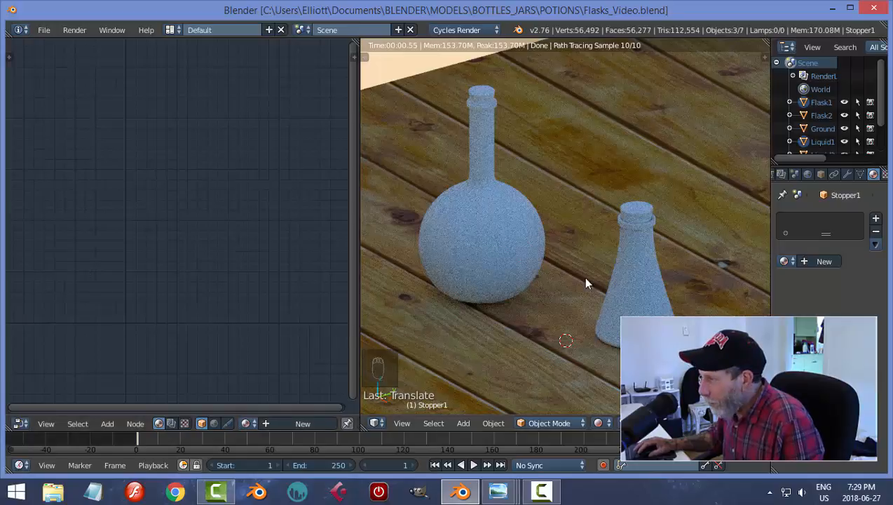
{"action": "right_click", "coordinate": [628, 309]}
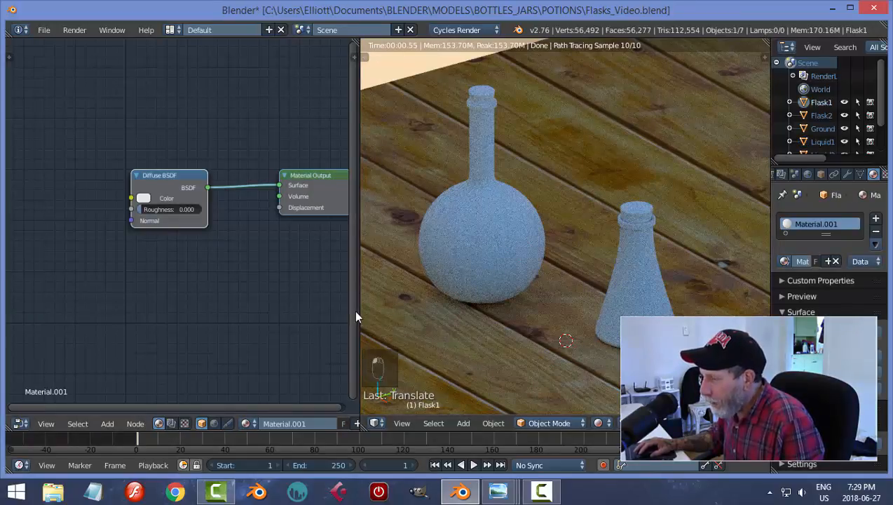
{"action": "left_click_drag", "start_coordinate": [356, 317], "coordinate": [388, 310]}
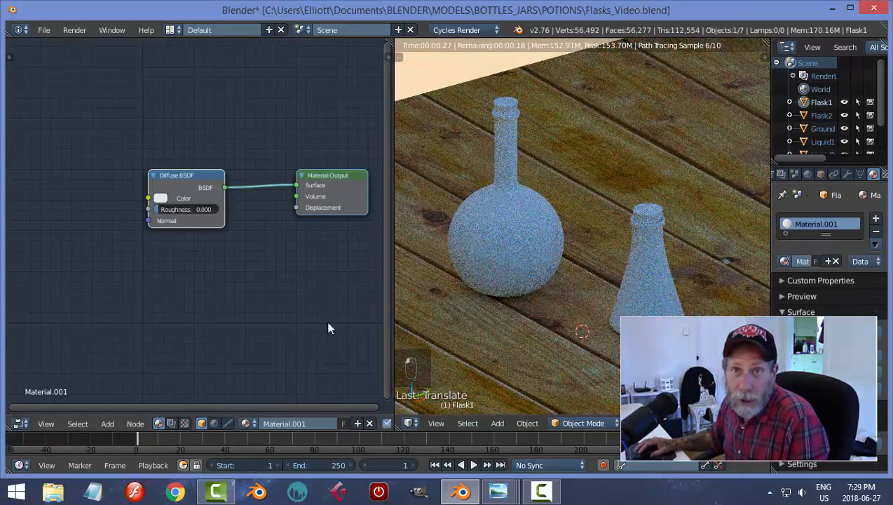
Replace the conical flask's Diffuse BSDF with a Glass BSDF linked to the output's Surface, and rename the material Glass
{"action": "left_click", "coordinate": [188, 178]}
{"action": "key", "text": "x"}
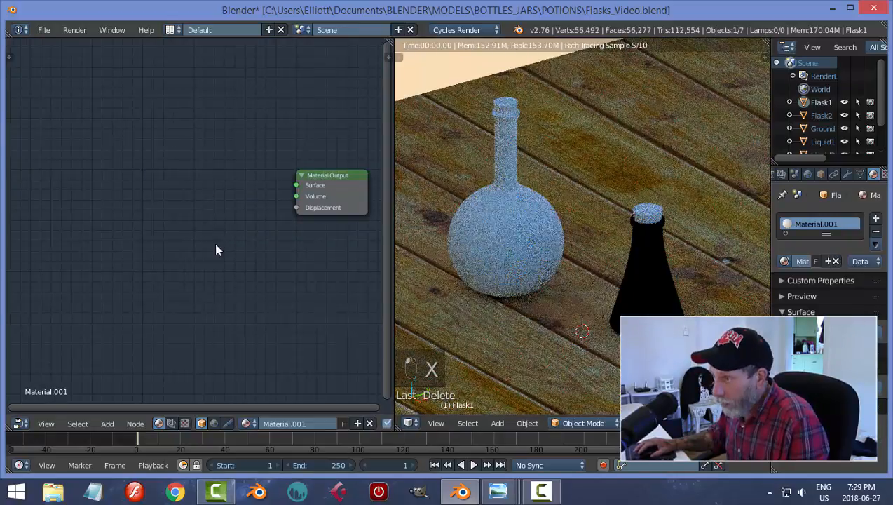
{"action": "key", "text": "shift+a"}
{"action": "mouse_move", "coordinate": [215, 253]}
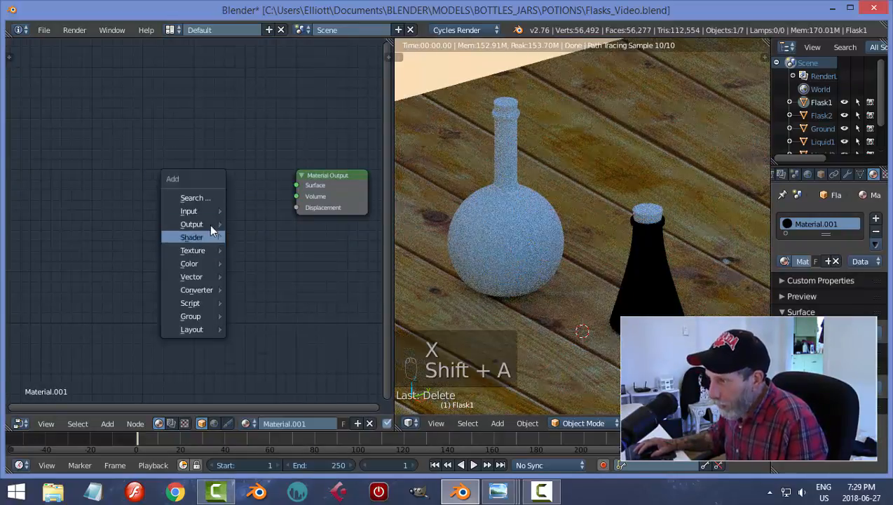
{"action": "mouse_move", "coordinate": [210, 237]}
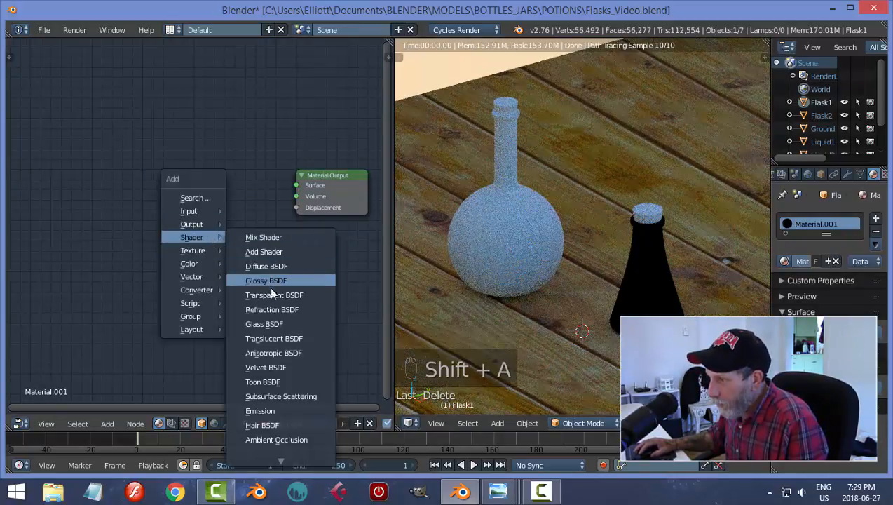
{"action": "left_click", "coordinate": [265, 323]}
{"action": "left_click", "coordinate": [164, 184]}
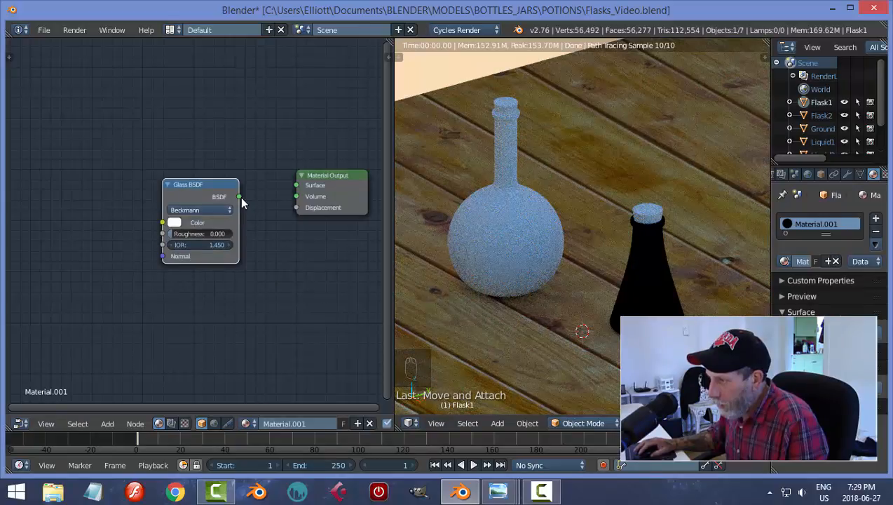
{"action": "left_click_drag", "start_coordinate": [239, 197], "coordinate": [298, 185]}
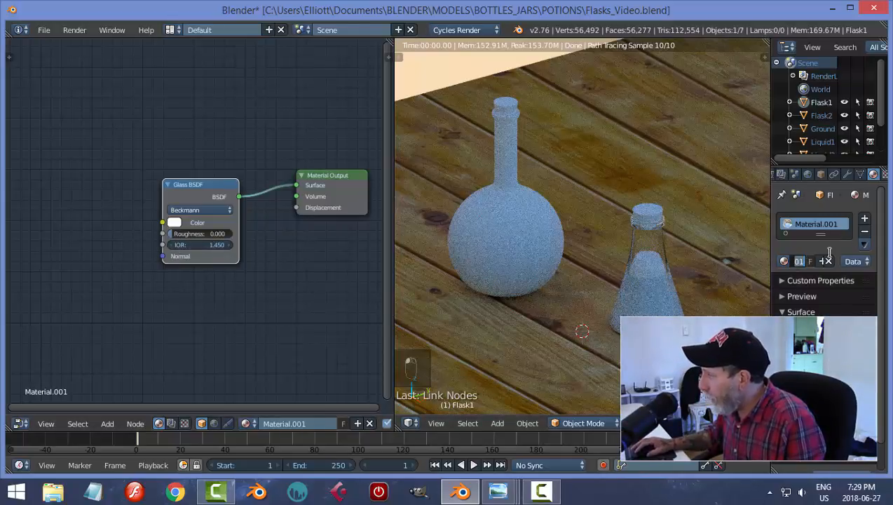
{"action": "type", "text": "ss"}
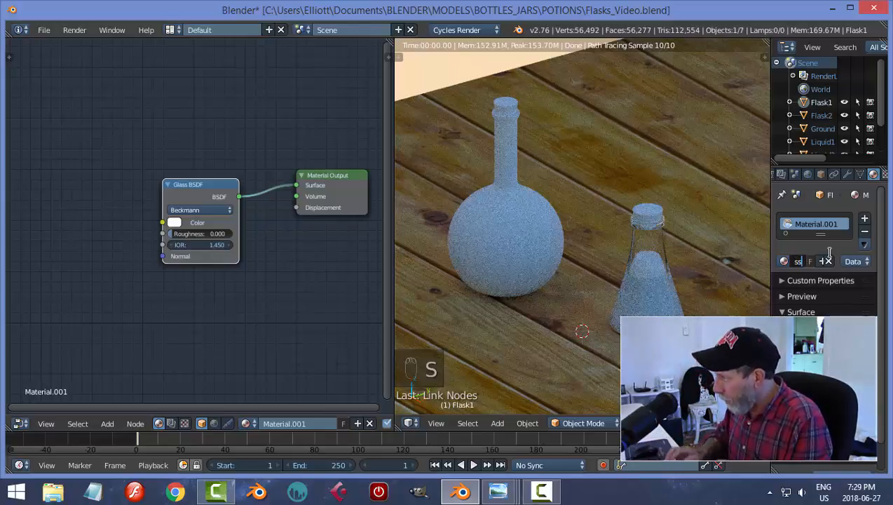
{"action": "key", "text": "Return"}
Assign the existing Glass material to the round flask, Flask2, and save the file
{"action": "right_click", "coordinate": [651, 263]}
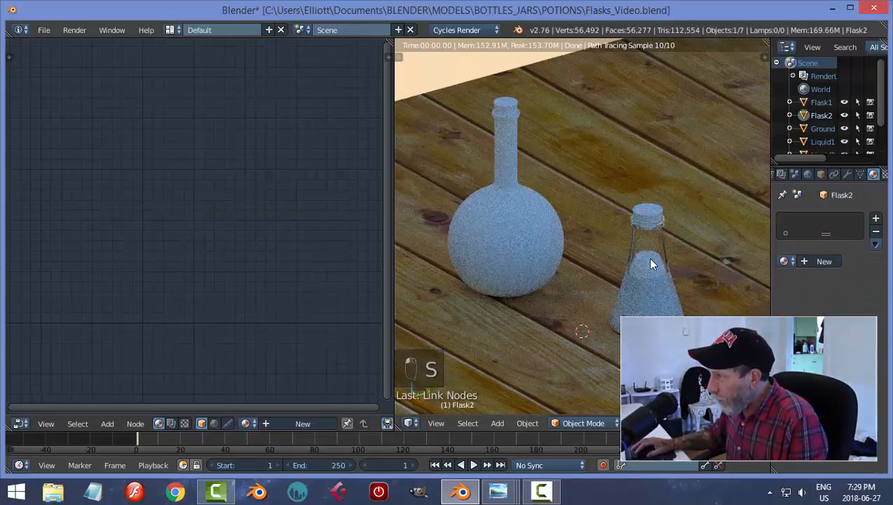
{"action": "left_click", "coordinate": [787, 261]}
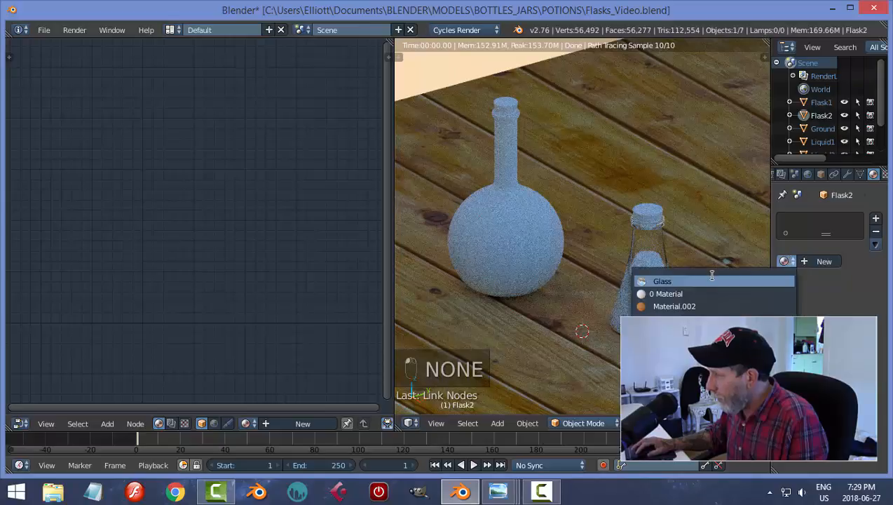
{"action": "left_click", "coordinate": [654, 281]}
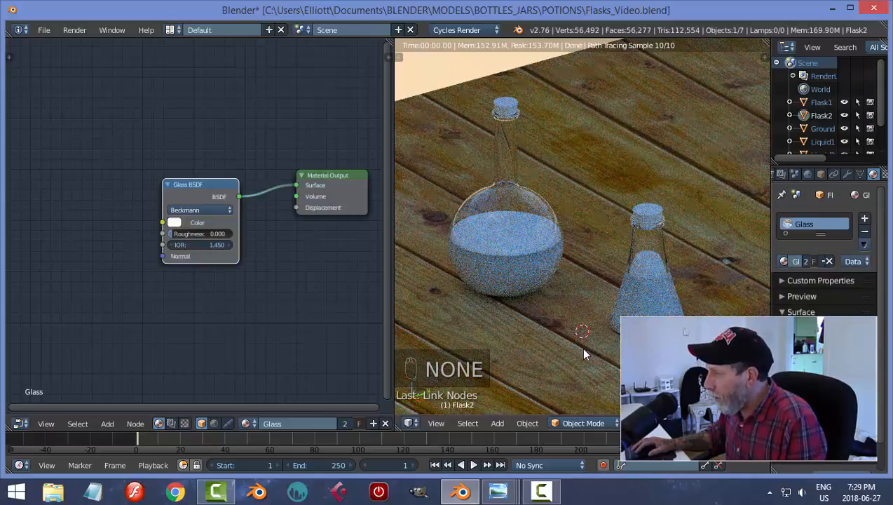
{"action": "key", "text": "ctrl+s"}
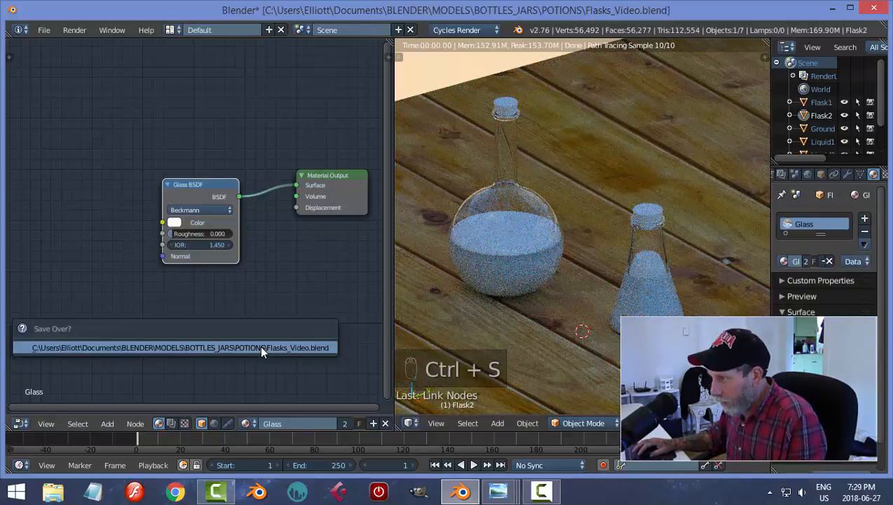
{"action": "left_click", "coordinate": [260, 352]}
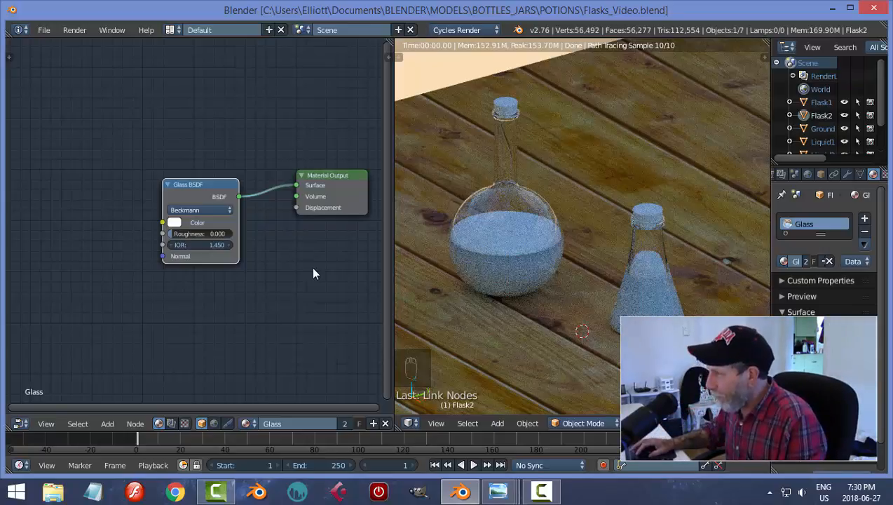
Give the conical flask's stopper a new material named Stopper
{"action": "right_click", "coordinate": [649, 217]}
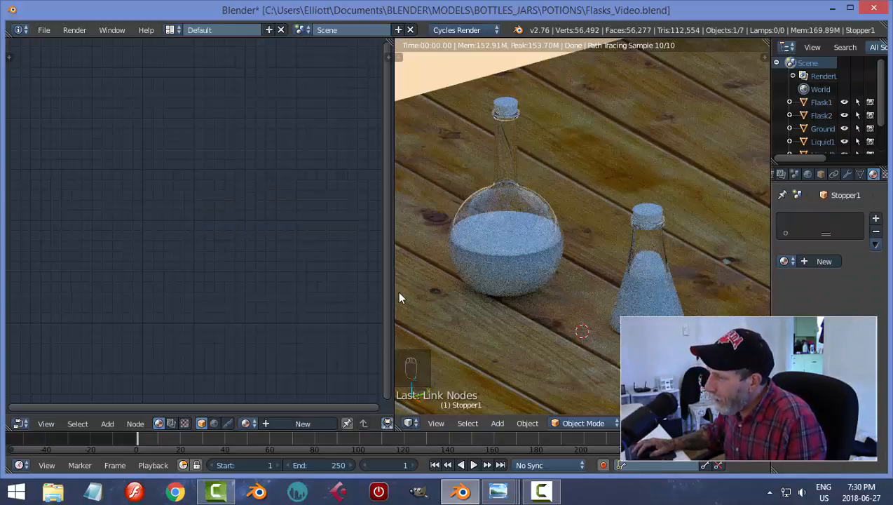
{"action": "mouse_move", "coordinate": [619, 297]}
{"action": "middle_mouse_down"}
{"action": "mouse_move", "coordinate": [593, 293]}
{"action": "mouse_move", "coordinate": [547, 314]}
{"action": "middle_mouse_up"}
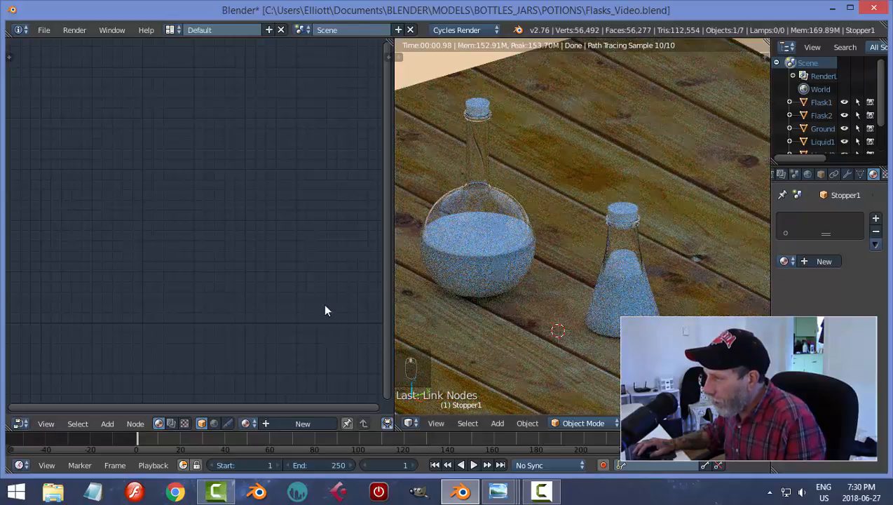
{"action": "left_click", "coordinate": [814, 262]}
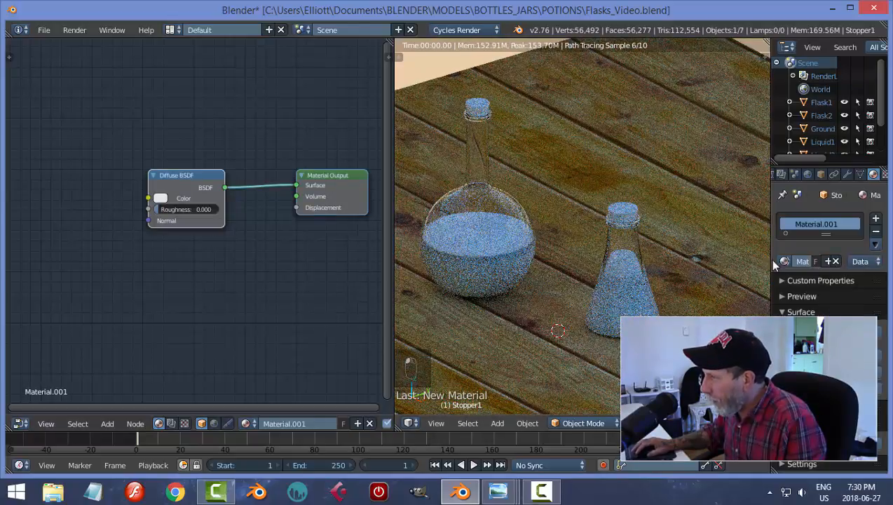
{"action": "left_click", "coordinate": [799, 262]}
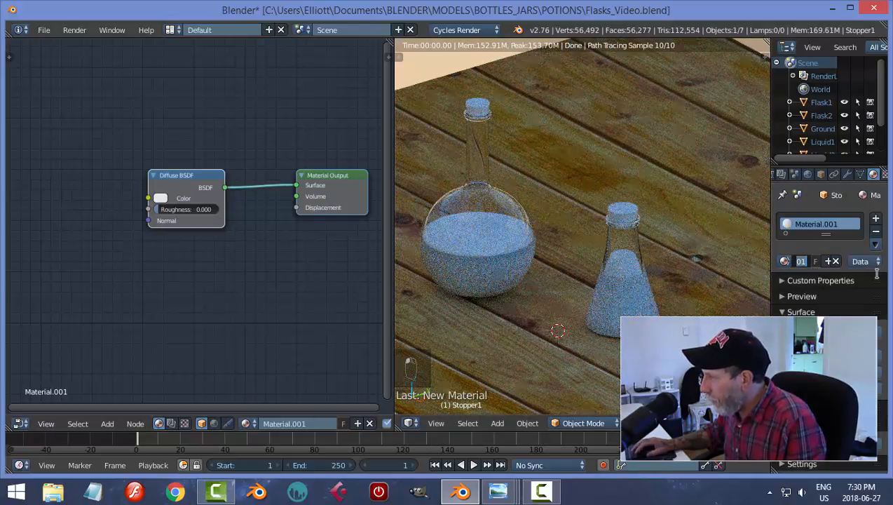
{"action": "type", "text": "Stopper"}
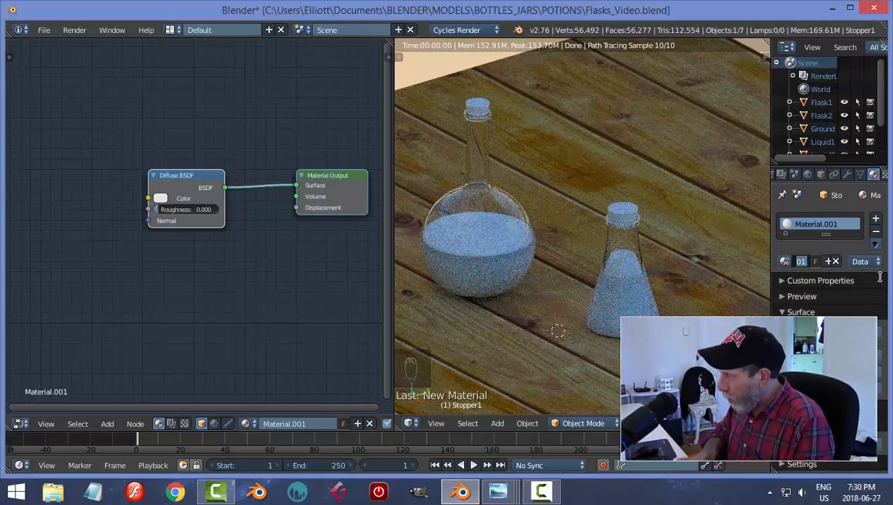
{"action": "key", "text": "Return"}
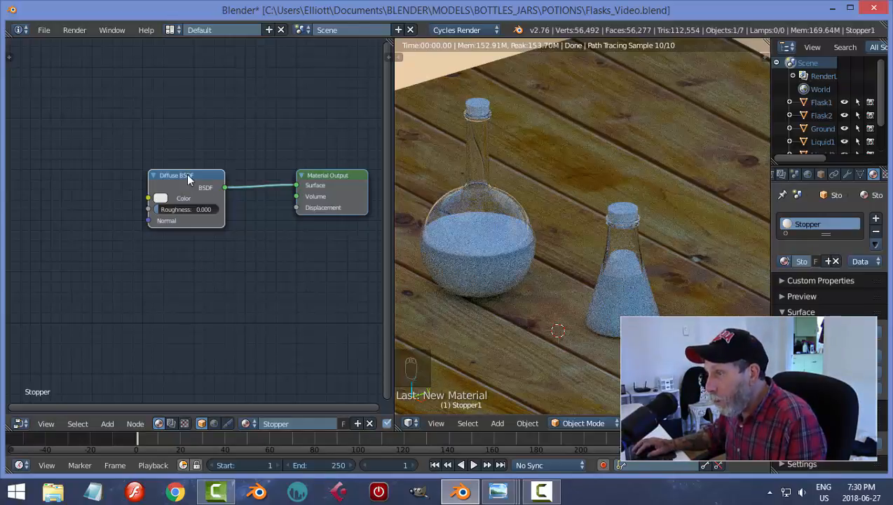
Cut the Stopper material's link between Diffuse BSDF and Material Output, and add a Glossy BSDF below the Diffuse BSDF
{"action": "left_click_drag", "start_coordinate": [189, 178], "coordinate": [140, 152]}
{"action": "right_click_drag", "start_coordinate": [229, 219], "coordinate": [228, 228], "text": "ctrl"}
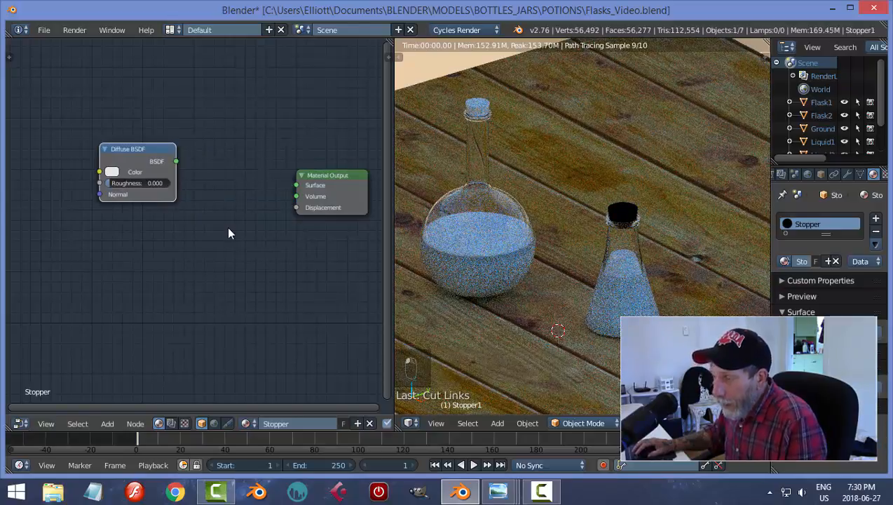
{"action": "key", "text": "shift+a"}
{"action": "mouse_move", "coordinate": [195, 253]}
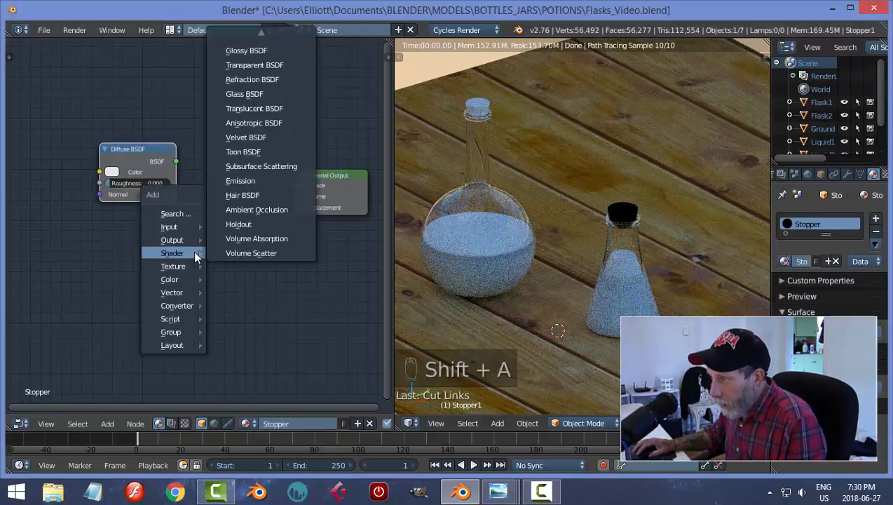
{"action": "left_click", "coordinate": [245, 51]}
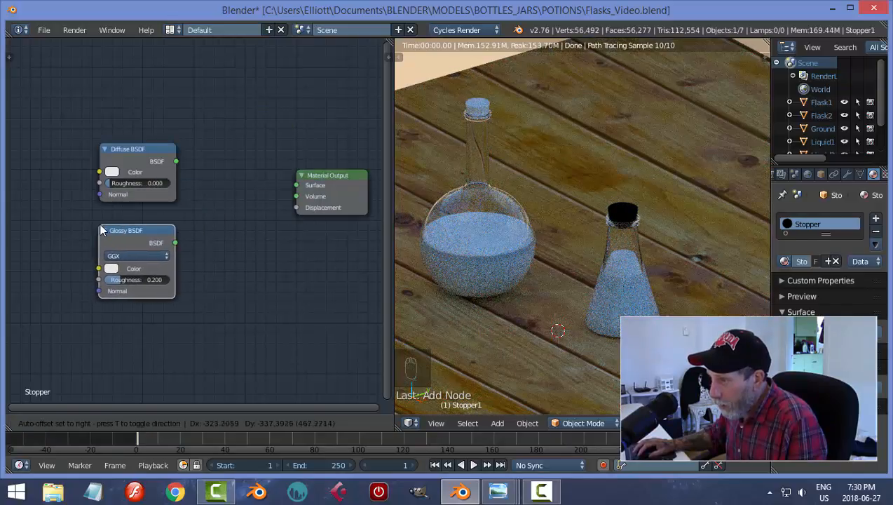
{"action": "left_click", "coordinate": [77, 267]}
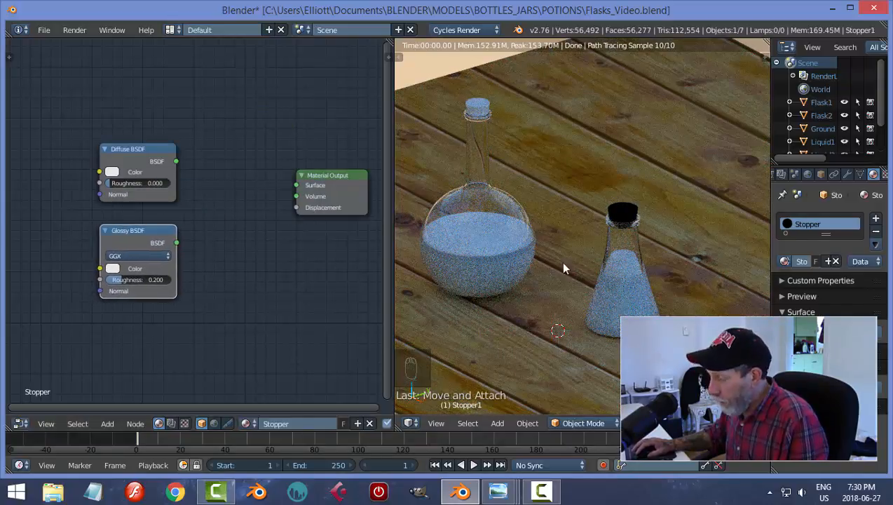
Add a Mix Shader that combines the Diffuse BSDF and Glossy BSDF, and link it to the output's Surface
{"action": "key", "text": "shift+z"}
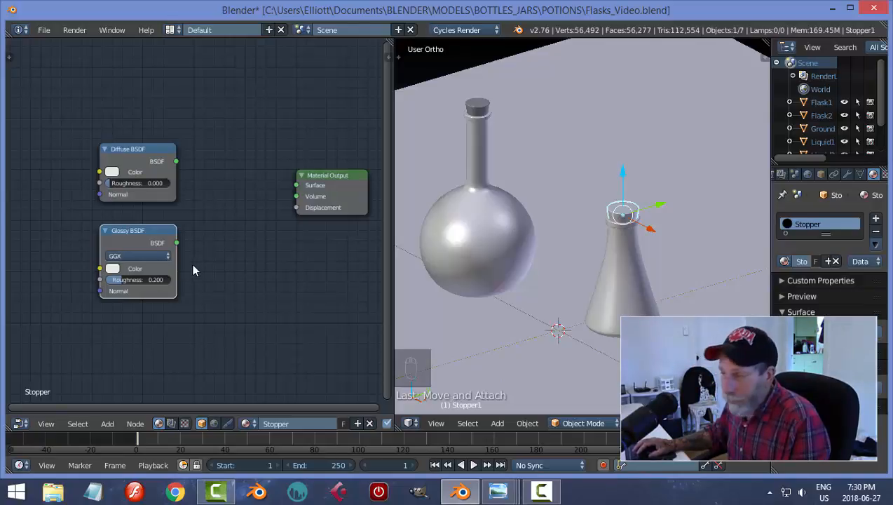
{"action": "key", "text": "shift+a"}
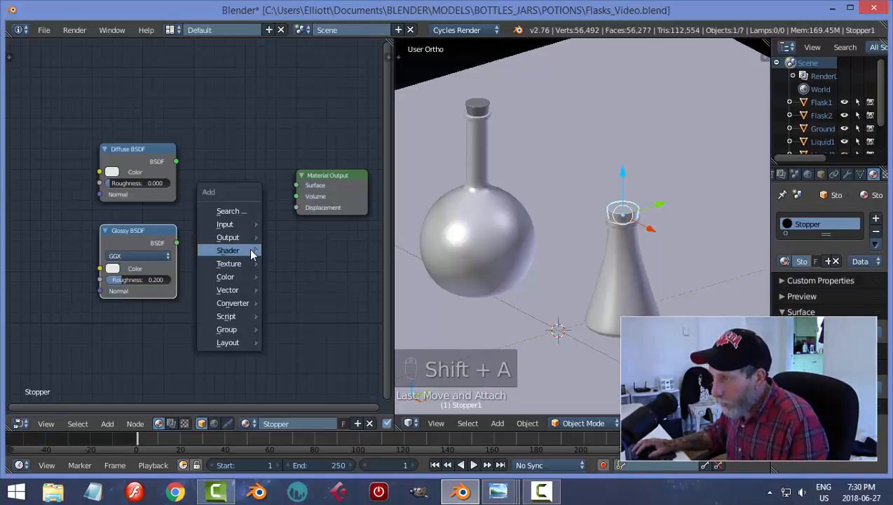
{"action": "mouse_move", "coordinate": [251, 254]}
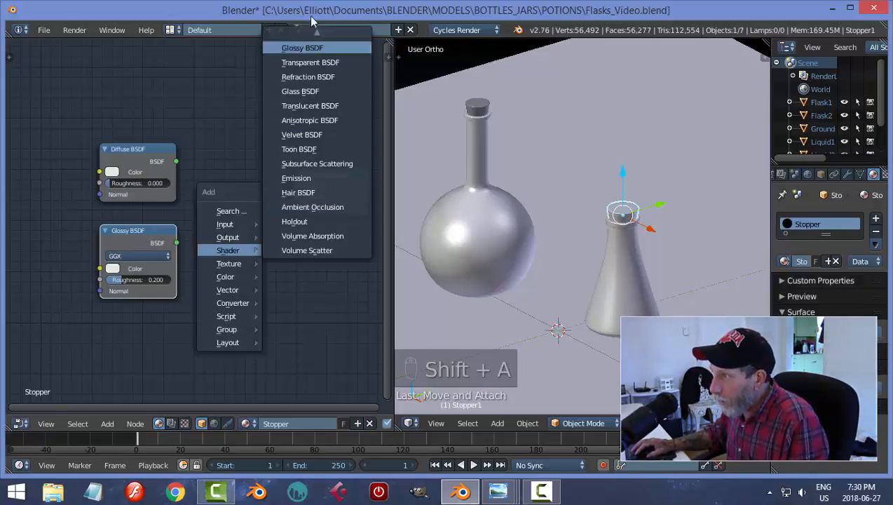
{"action": "left_click", "coordinate": [302, 38]}
{"action": "left_click", "coordinate": [203, 177]}
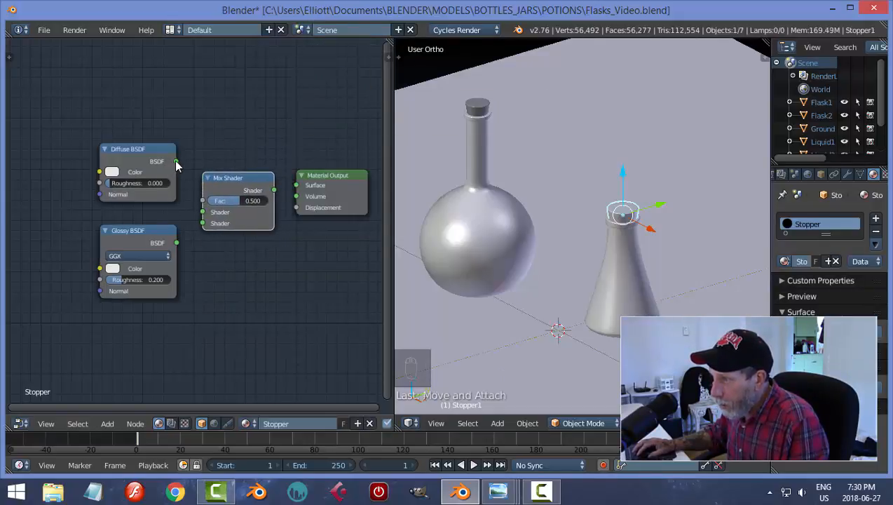
{"action": "left_click_drag", "start_coordinate": [176, 161], "coordinate": [203, 212]}
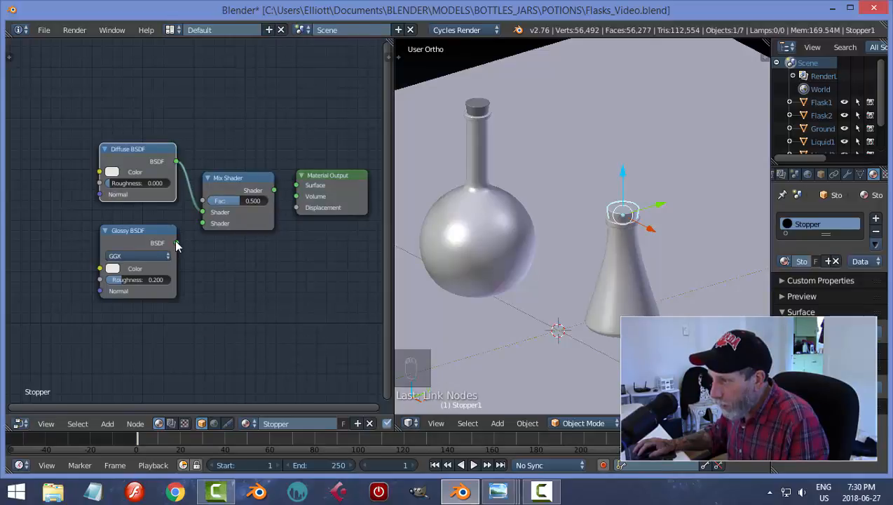
{"action": "left_click_drag", "start_coordinate": [176, 243], "coordinate": [203, 223]}
{"action": "left_click_drag", "start_coordinate": [274, 190], "coordinate": [297, 185]}
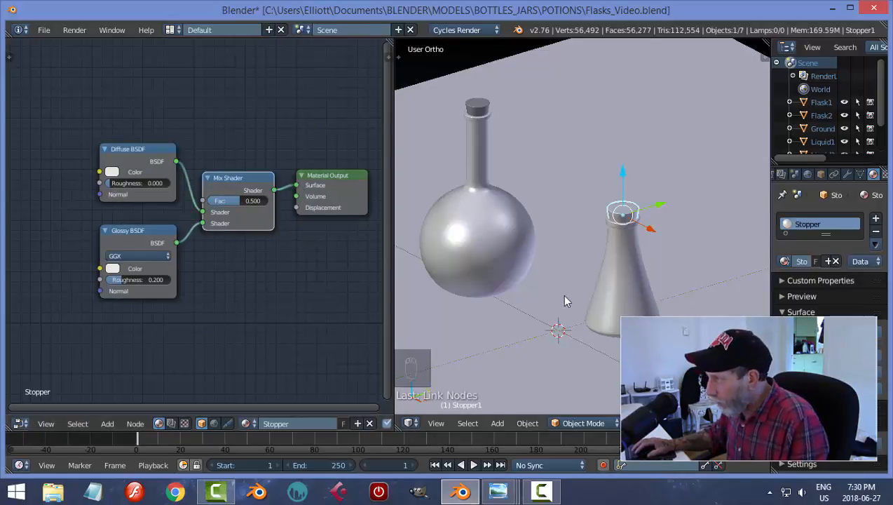
Set the stopper's Diffuse colour to near black and its Glossy colour to dark grey, checking in rendered view, and save the file
{"action": "key", "text": "shift+z"}
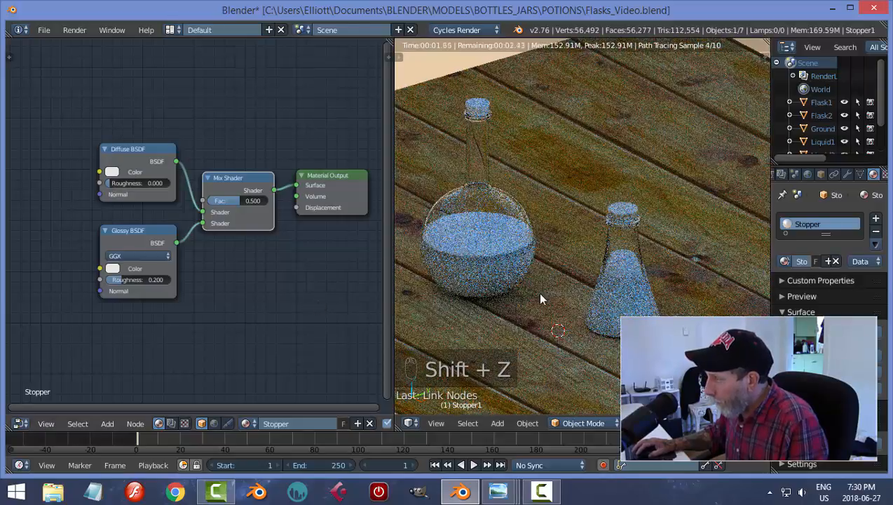
{"action": "scroll", "coordinate": [668, 288], "scroll_direction": "up", "scroll_amount": 2}
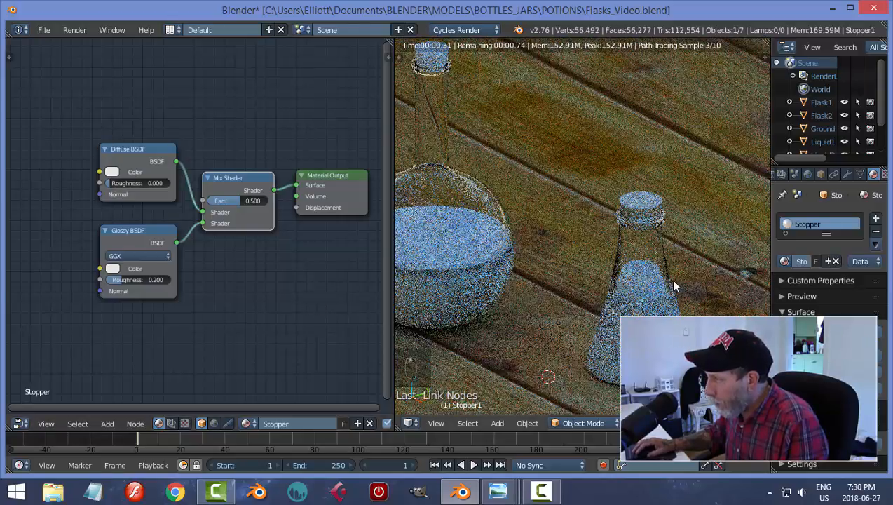
{"action": "middle_click_drag", "start_coordinate": [674, 285], "coordinate": [622, 239], "text": "shift"}
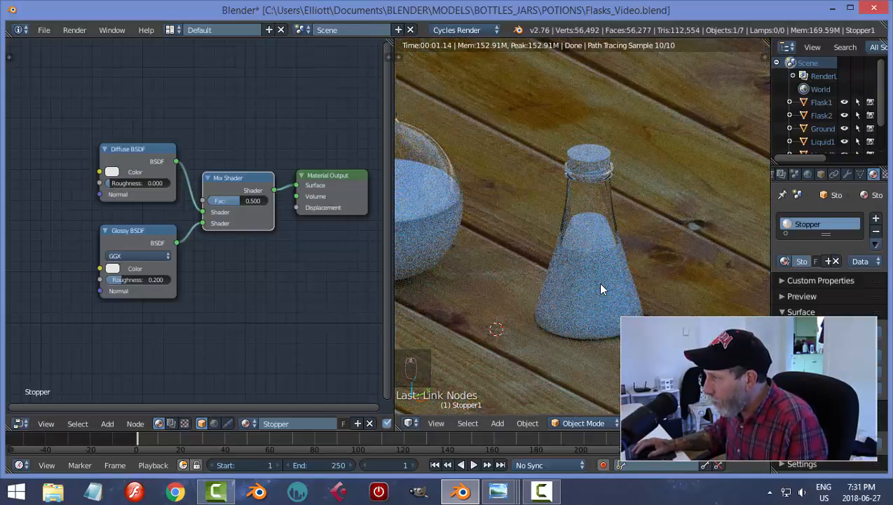
{"action": "left_click", "coordinate": [116, 176]}
{"action": "left_click", "coordinate": [114, 173]}
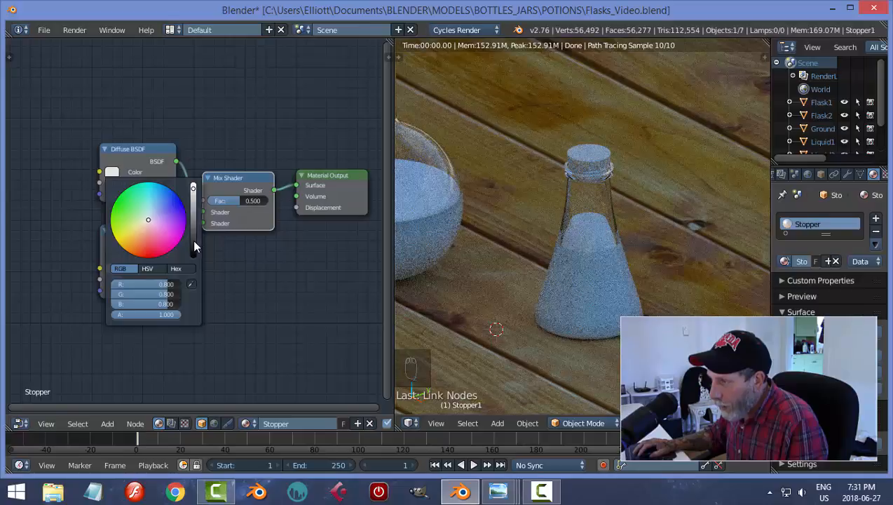
{"action": "left_click", "coordinate": [192, 242]}
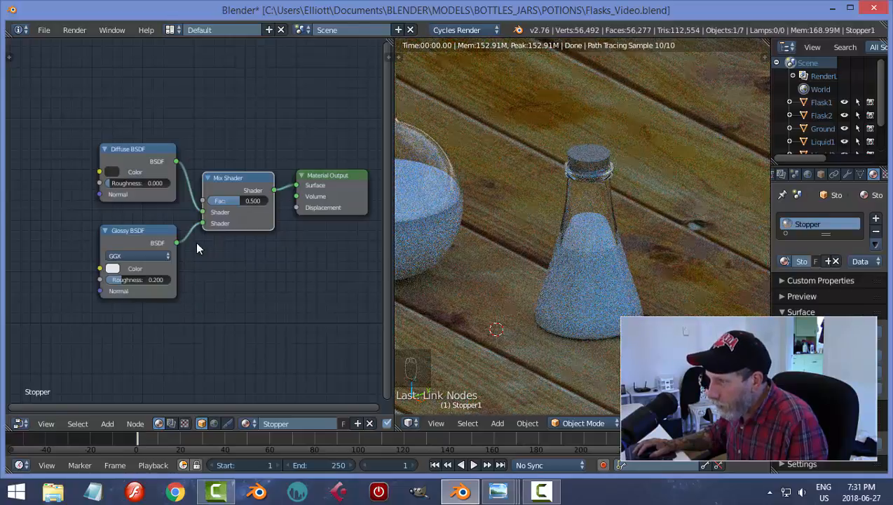
{"action": "left_click", "coordinate": [111, 269]}
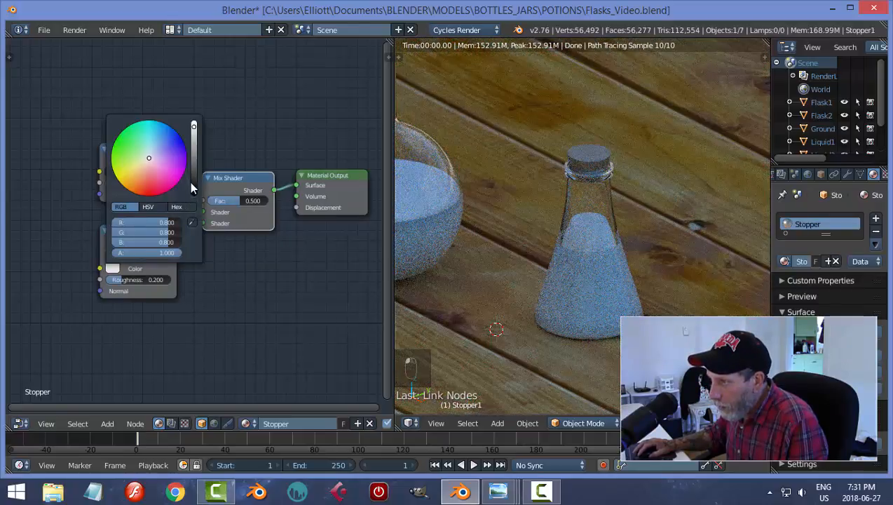
{"action": "left_click", "coordinate": [194, 170]}
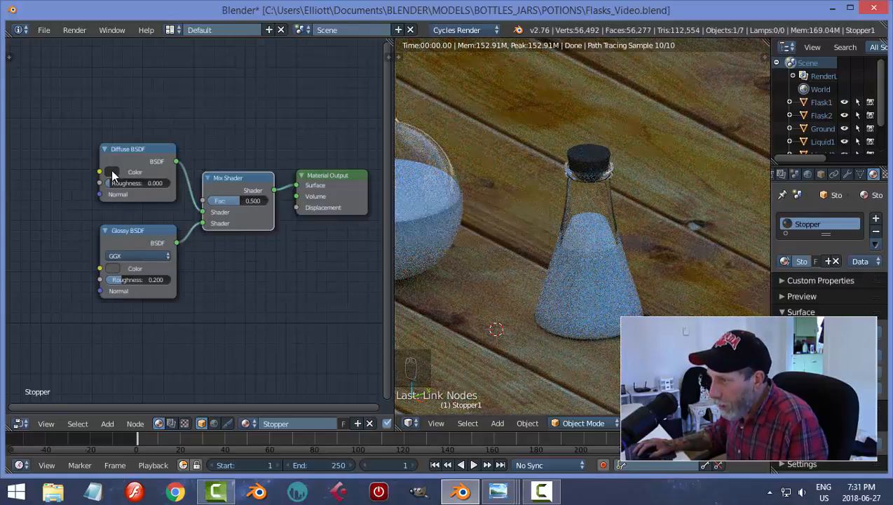
{"action": "left_click", "coordinate": [113, 172]}
{"action": "left_click", "coordinate": [194, 250]}
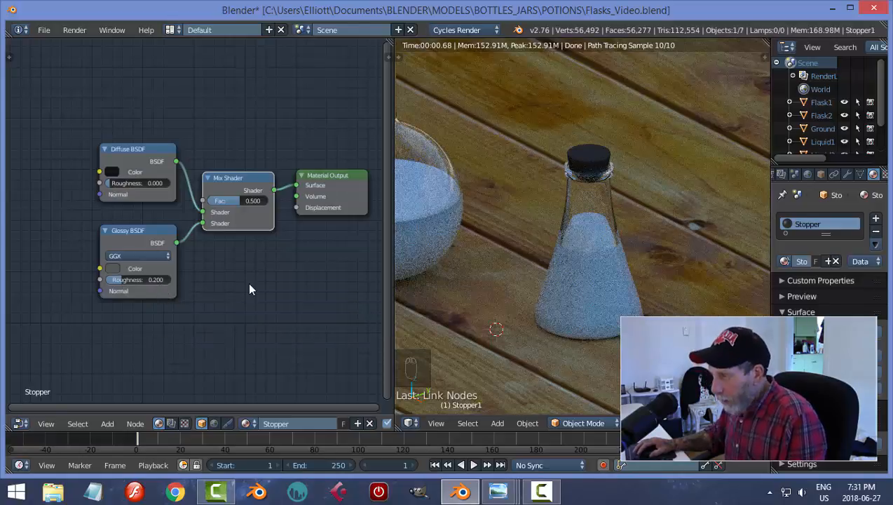
{"action": "key", "text": "ctrl+s"}
Add a Hemi lamp in solid view and move it along Y and up, to above and beside the flasks
{"action": "scroll", "coordinate": [277, 288], "scroll_direction": "down", "scroll_amount": 4}
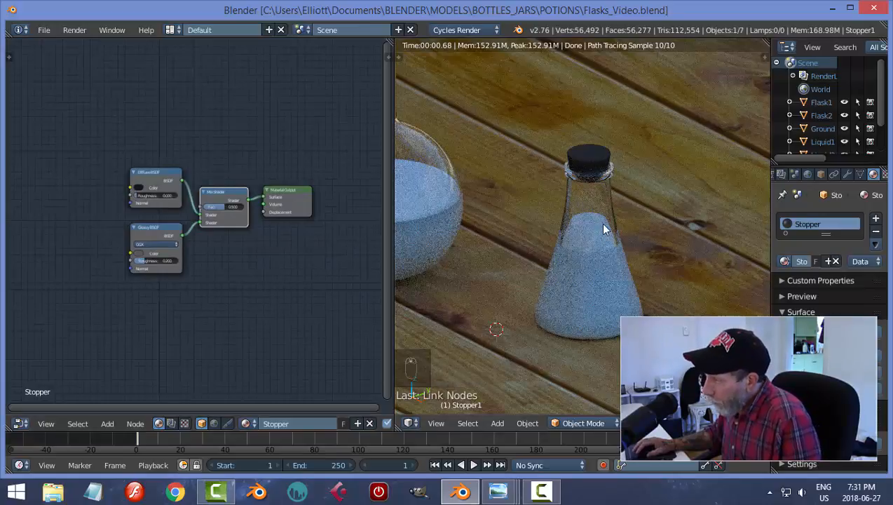
{"action": "scroll", "coordinate": [562, 277], "scroll_direction": "down", "scroll_amount": 4}
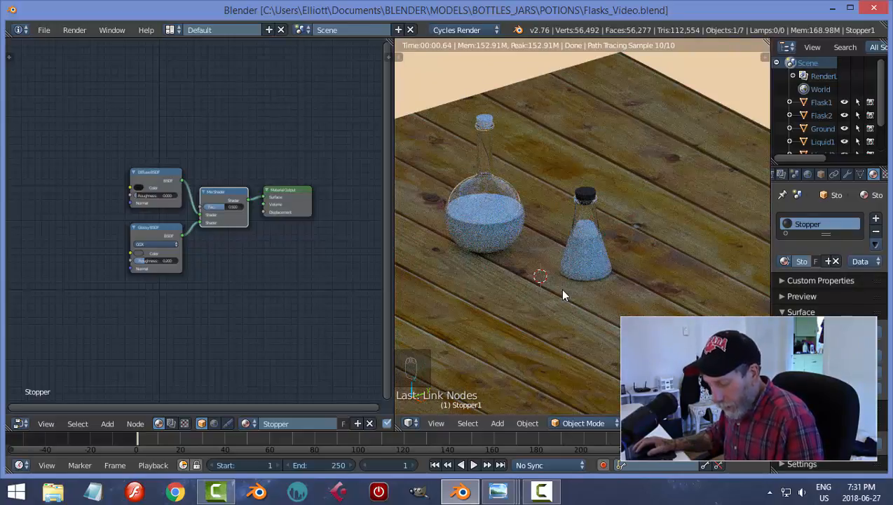
{"action": "key", "text": "shift+z"}
{"action": "key", "text": "shift+a"}
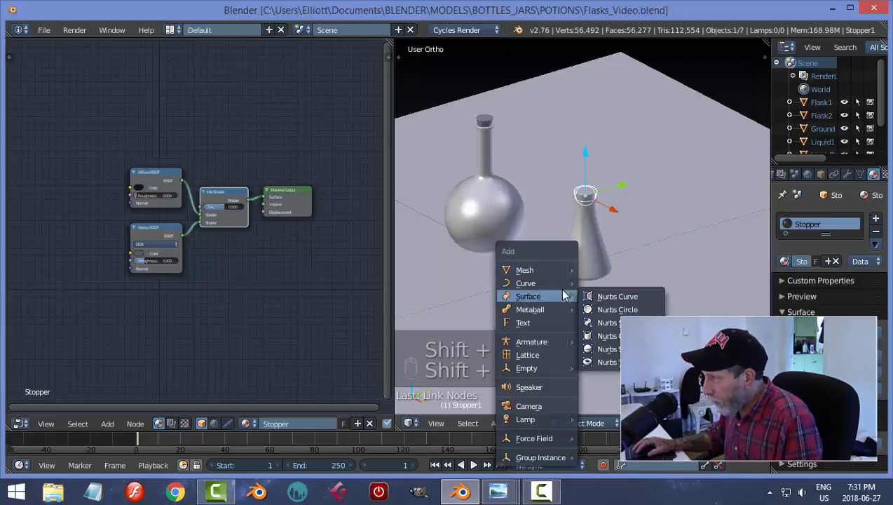
{"action": "mouse_move", "coordinate": [527, 419]}
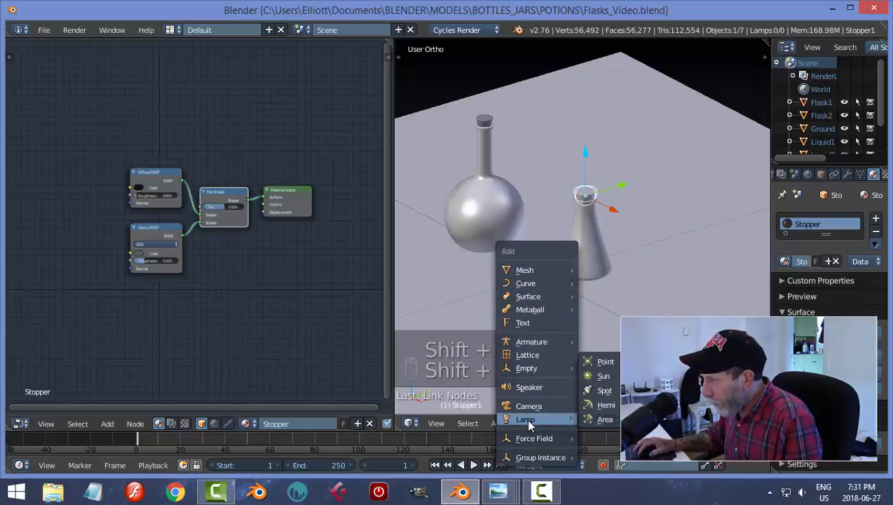
{"action": "left_click", "coordinate": [604, 404]}
{"action": "middle_click_drag", "start_coordinate": [669, 340], "coordinate": [591, 308]}
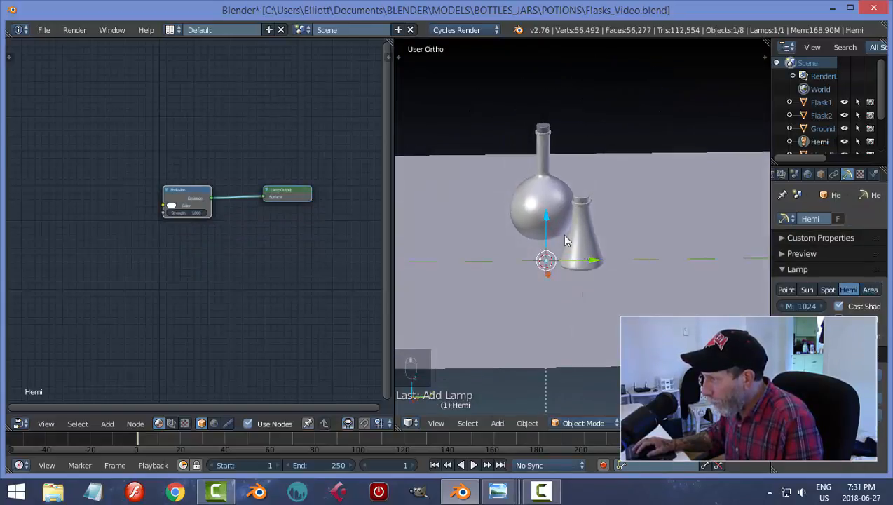
{"action": "left_click_drag", "start_coordinate": [591, 258], "coordinate": [569, 263]}
{"action": "left_click", "coordinate": [506, 261]}
{"action": "left_click_drag", "start_coordinate": [473, 223], "coordinate": [478, 138]}
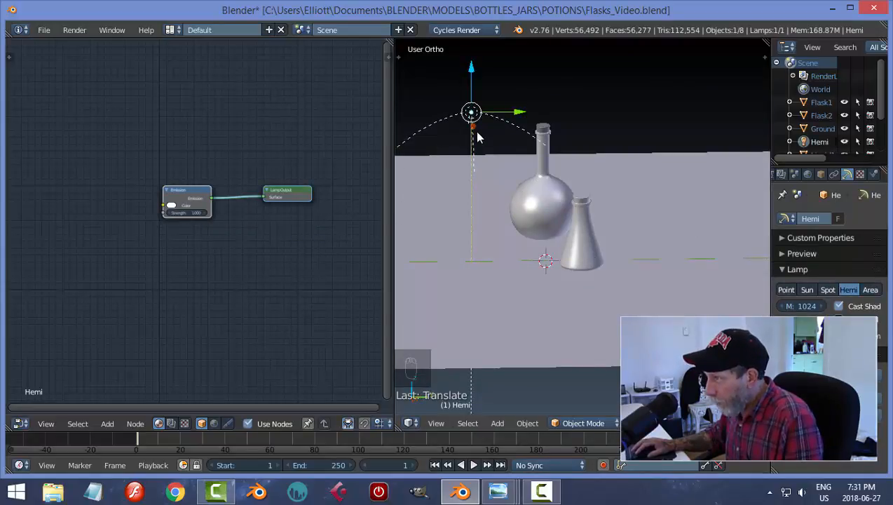
Rotate the Hemi lamp around the X axis to aim at the flasks, and set its strength to 3
{"action": "key", "text": "r"}
{"action": "key", "text": "x"}
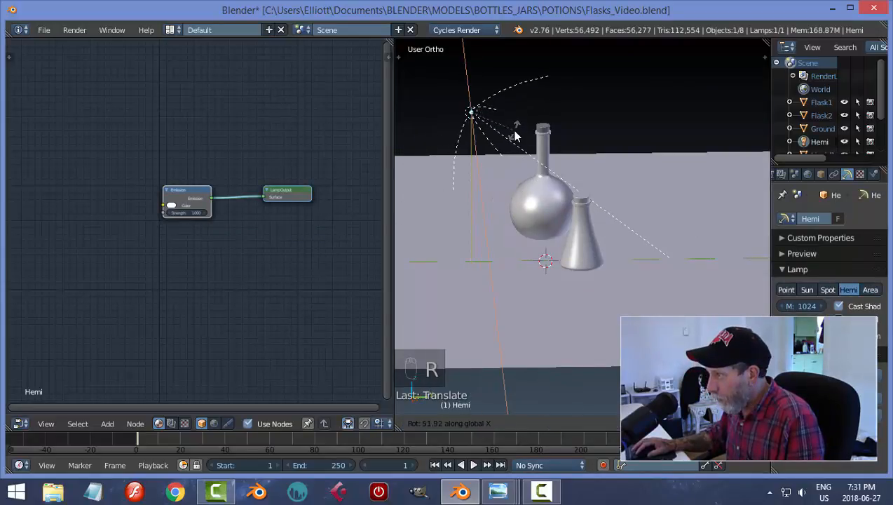
{"action": "left_click", "coordinate": [508, 138]}
{"action": "middle_click_drag", "start_coordinate": [507, 138], "coordinate": [678, 233]}
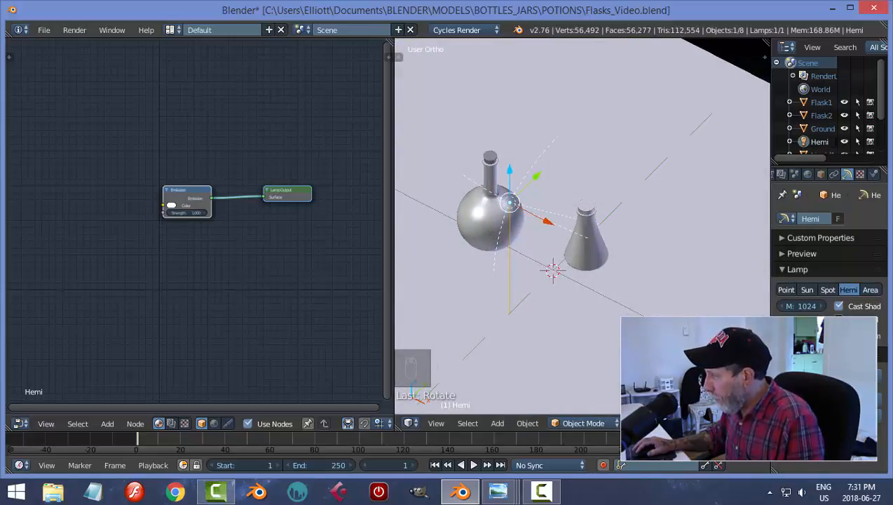
{"action": "left_click", "coordinate": [869, 414]}
{"action": "type", "text": "3"}
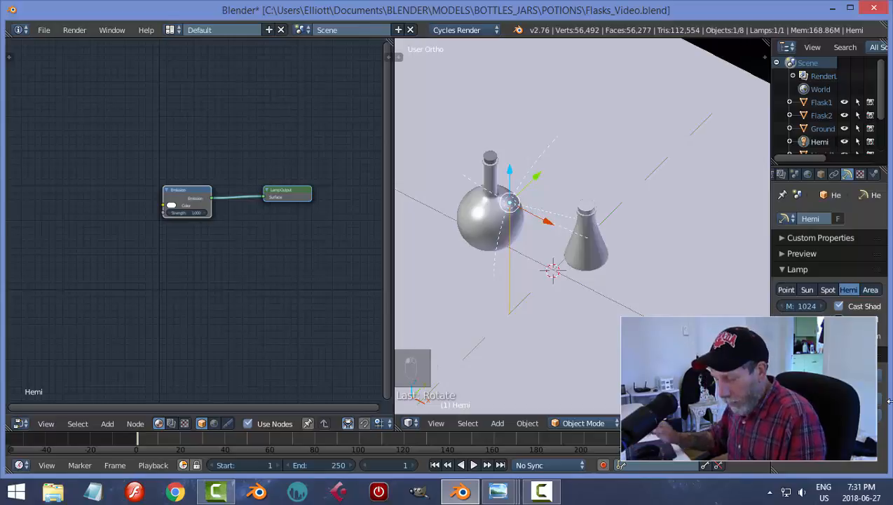
{"action": "key", "text": "Return"}
Move the Hemi lamp farther from the flasks along Y and higher, and preview the lighting in rendered view
{"action": "scroll", "coordinate": [582, 226], "scroll_direction": "down", "scroll_amount": 2}
{"action": "middle_click_drag", "start_coordinate": [631, 347], "coordinate": [554, 294]}
{"action": "left_click_drag", "start_coordinate": [550, 151], "coordinate": [500, 154]}
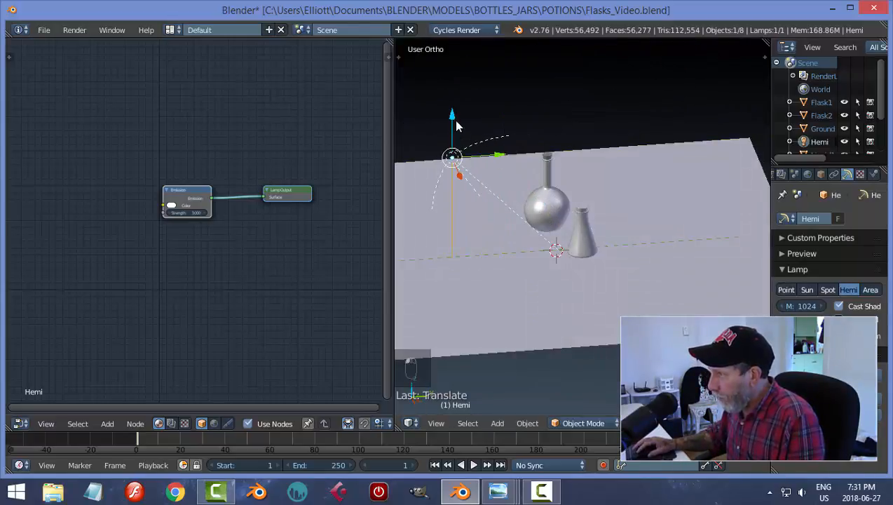
{"action": "left_click_drag", "start_coordinate": [453, 113], "coordinate": [452, 78]}
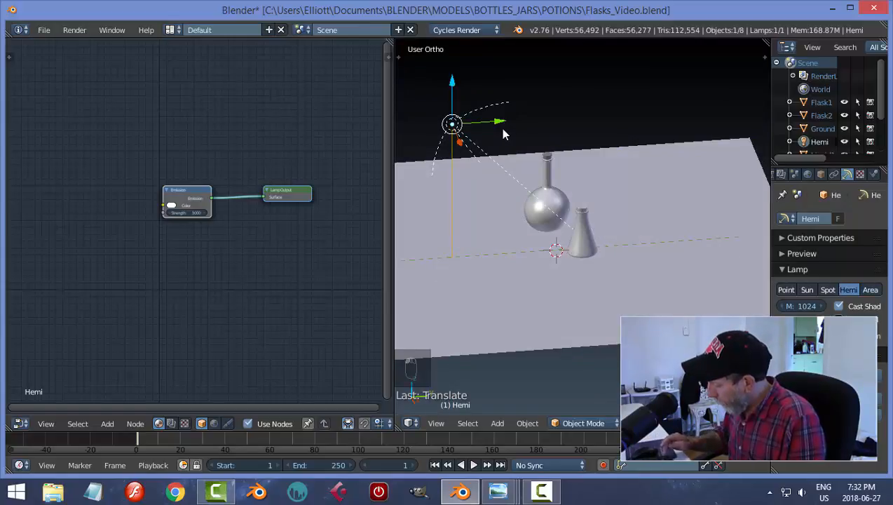
{"action": "middle_click_drag", "start_coordinate": [505, 133], "coordinate": [520, 210]}
{"action": "scroll", "coordinate": [600, 226], "scroll_direction": "up", "scroll_amount": 3}
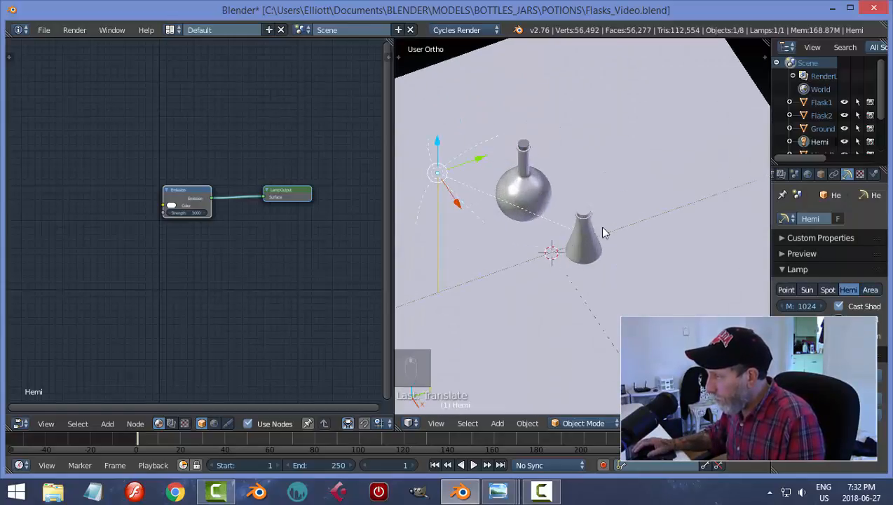
{"action": "middle_click_drag", "start_coordinate": [577, 270], "coordinate": [623, 238], "text": "shift"}
{"action": "scroll", "coordinate": [580, 197], "scroll_direction": "up", "scroll_amount": 4}
{"action": "key", "text": "shift+z"}
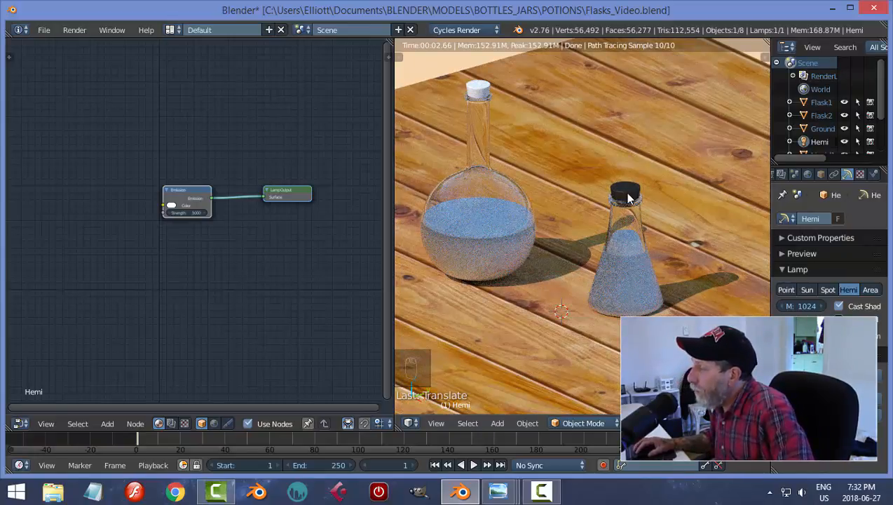
Assign the existing Stopper material to the round flask's stopper, Stopper2
{"action": "scroll", "coordinate": [629, 199], "scroll_direction": "up", "scroll_amount": 1}
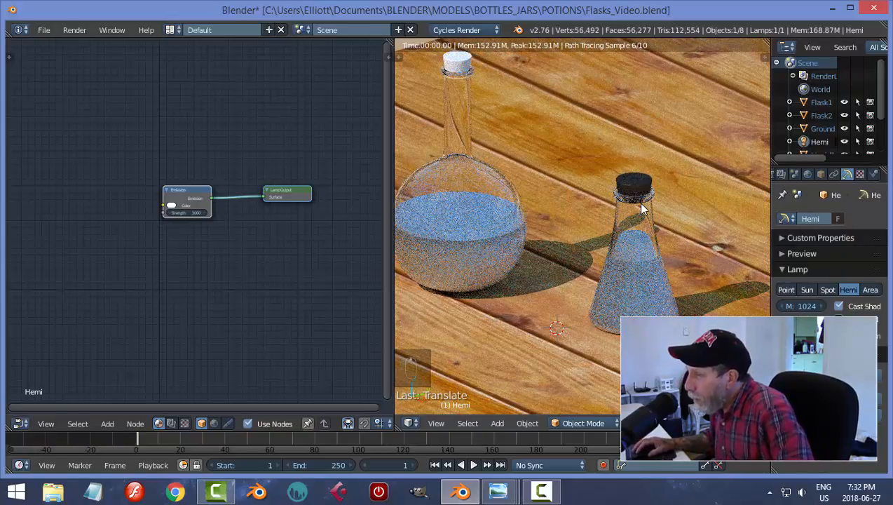
{"action": "scroll", "coordinate": [642, 207], "scroll_direction": "down", "scroll_amount": 1}
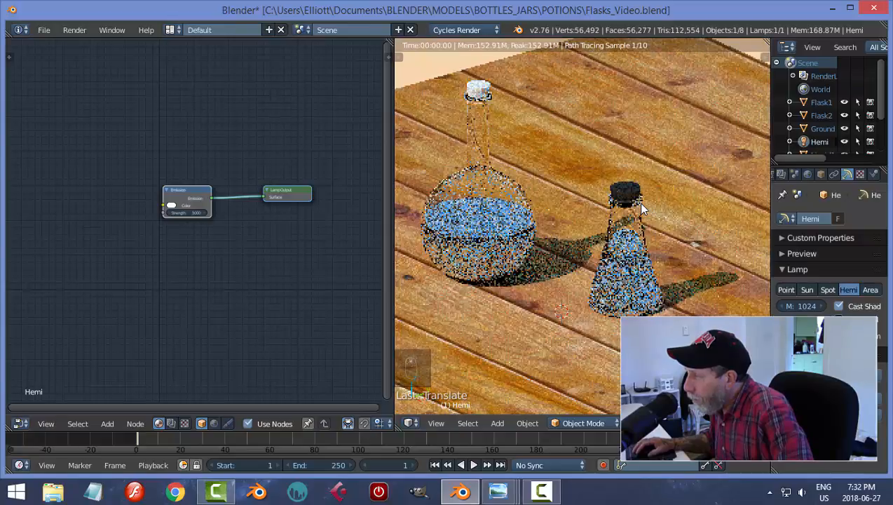
{"action": "right_click", "coordinate": [481, 90]}
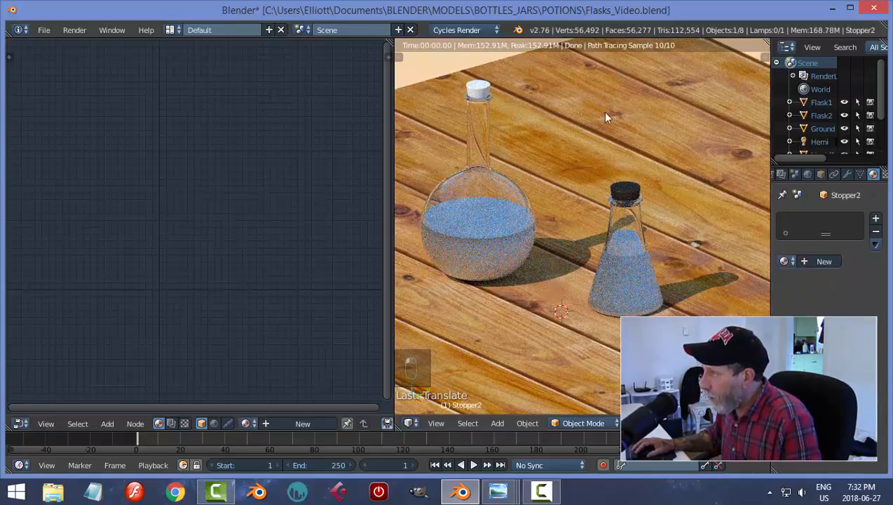
{"action": "left_click", "coordinate": [786, 261]}
{"action": "left_click", "coordinate": [674, 305]}
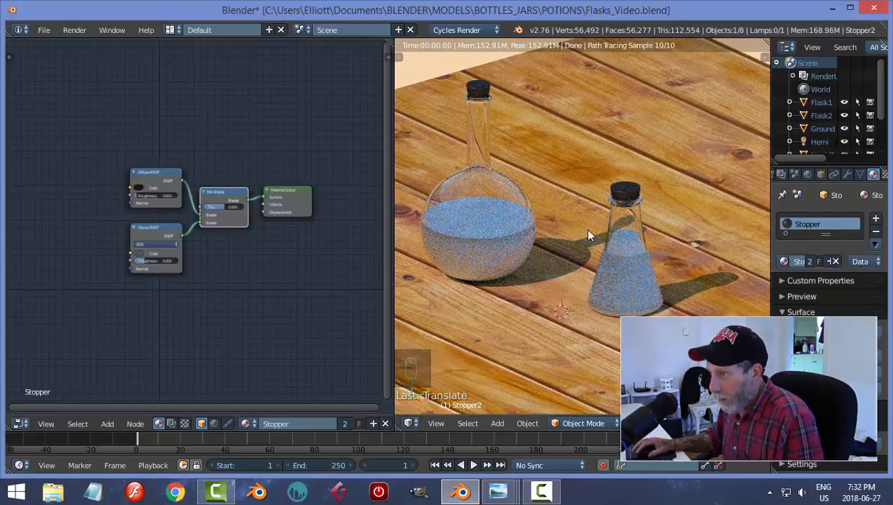
Save the file and inspect the rendered flasks and stoppers from a closer angle
{"action": "key", "text": "ctrl+s"}
{"action": "left_click", "coordinate": [621, 237]}
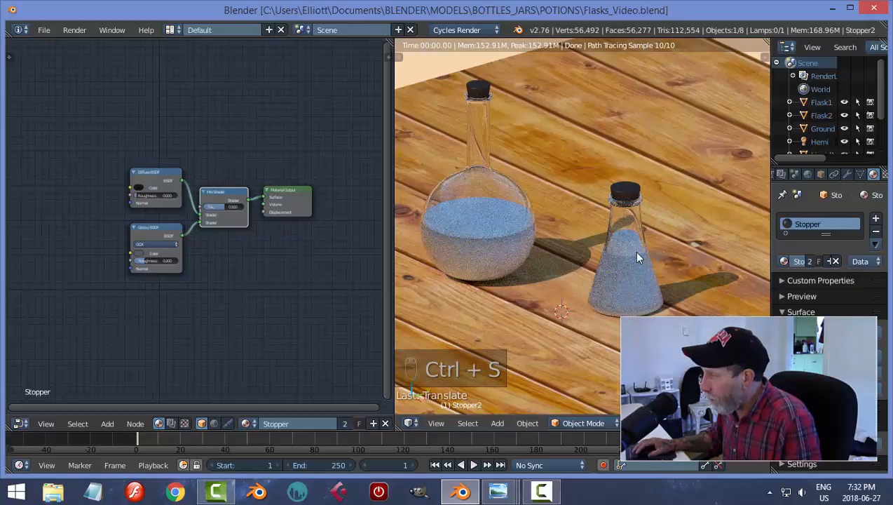
{"action": "middle_click_drag", "start_coordinate": [585, 246], "coordinate": [617, 251]}
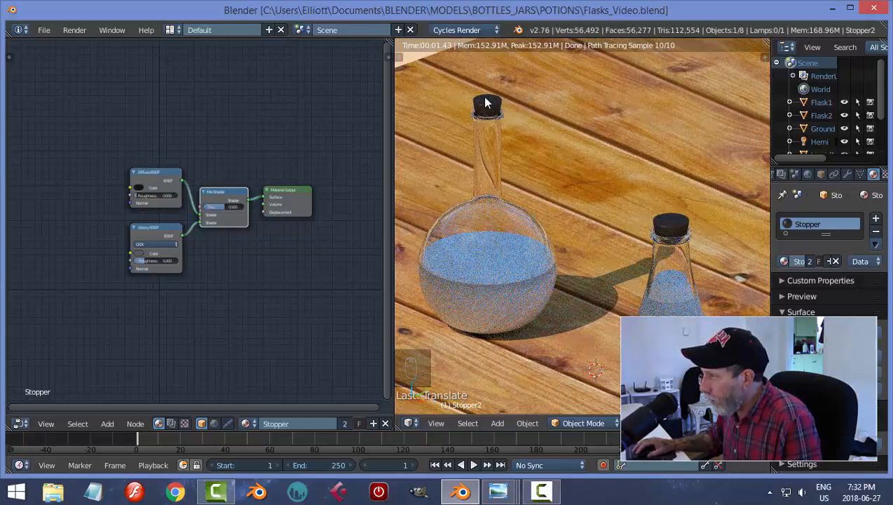
{"action": "middle_click_drag", "start_coordinate": [653, 256], "coordinate": [642, 250]}
{"action": "key", "text": "ctrl+s"}
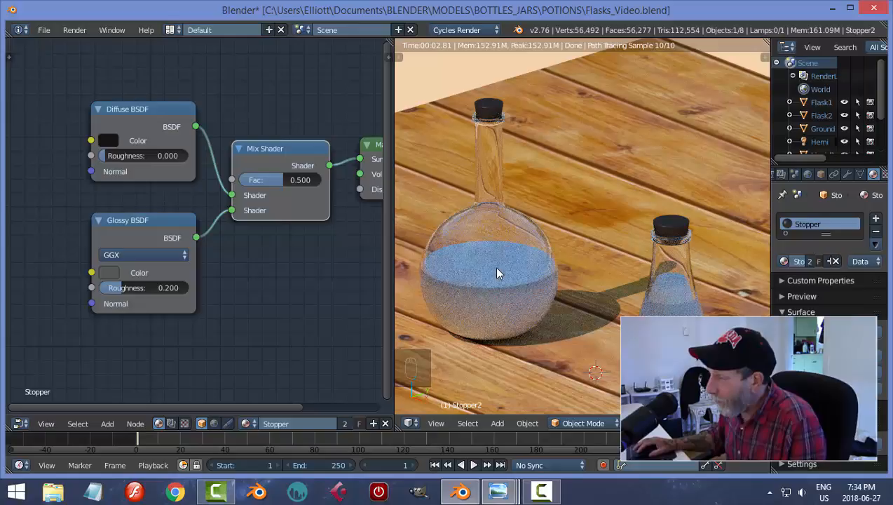
Hide the round flask in solid view and add a new material to the liquid inside it, Liquid2
{"action": "right_click", "coordinate": [497, 268]}
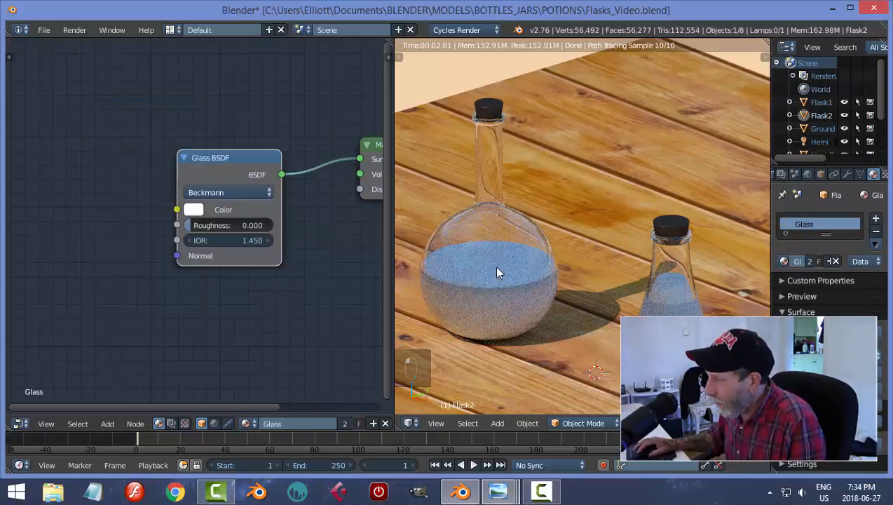
{"action": "key", "text": "shift+z"}
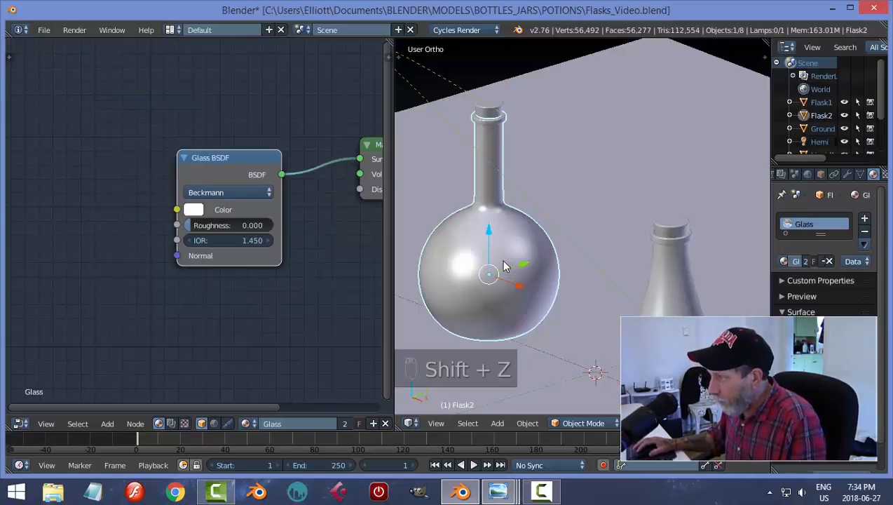
{"action": "key", "text": "h"}
{"action": "right_click", "coordinate": [512, 313]}
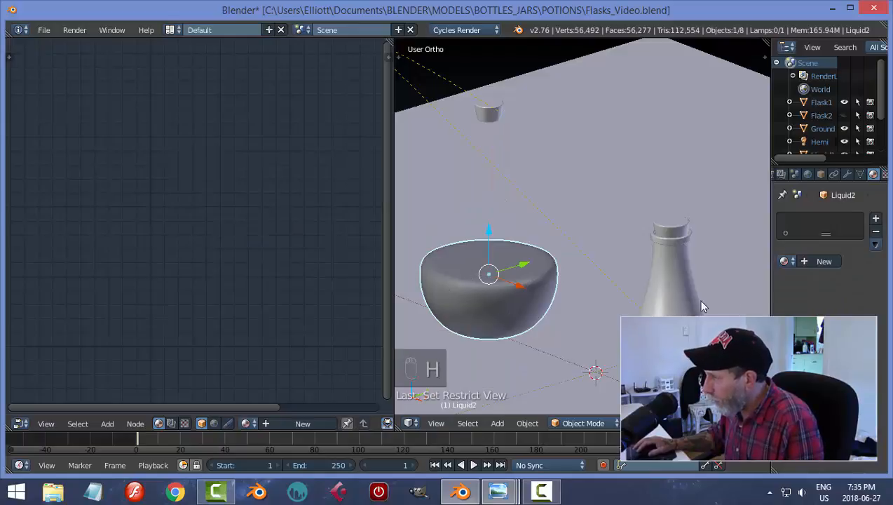
{"action": "left_click", "coordinate": [820, 261]}
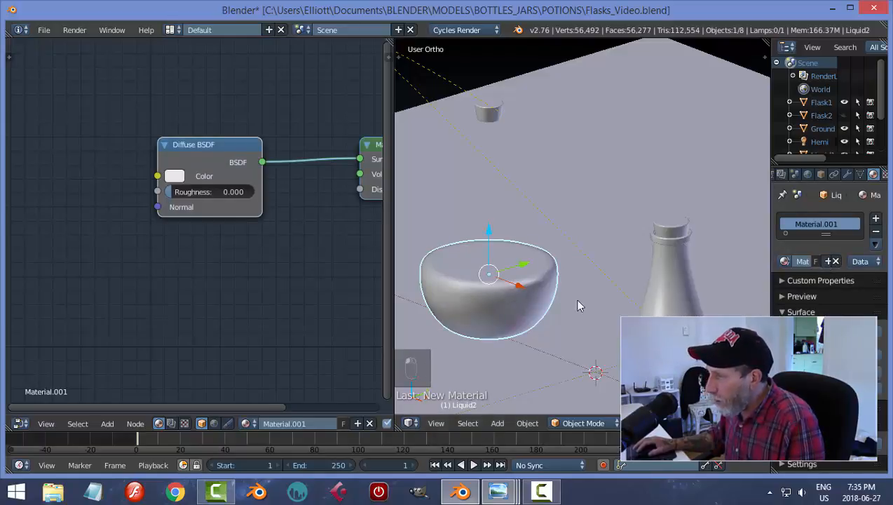
{"action": "scroll", "coordinate": [328, 293], "scroll_direction": "down", "scroll_amount": 3}
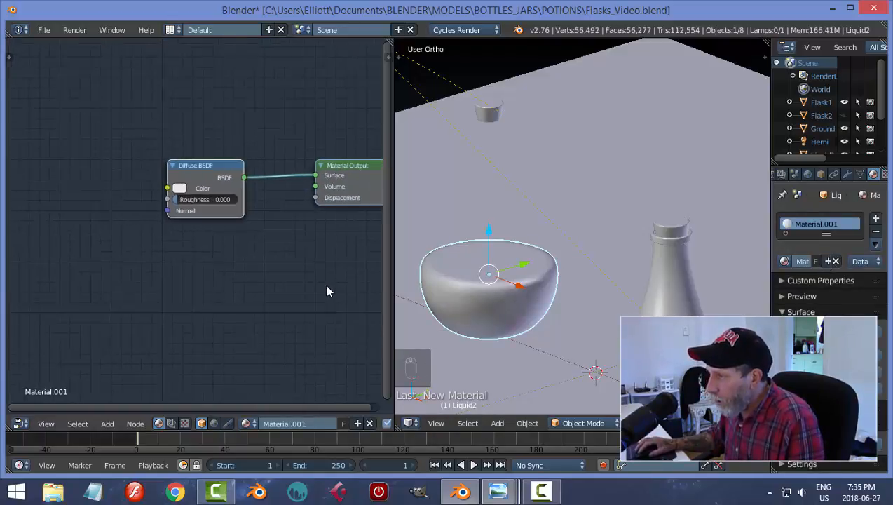
{"action": "scroll", "coordinate": [343, 269], "scroll_direction": "down", "scroll_amount": 2}
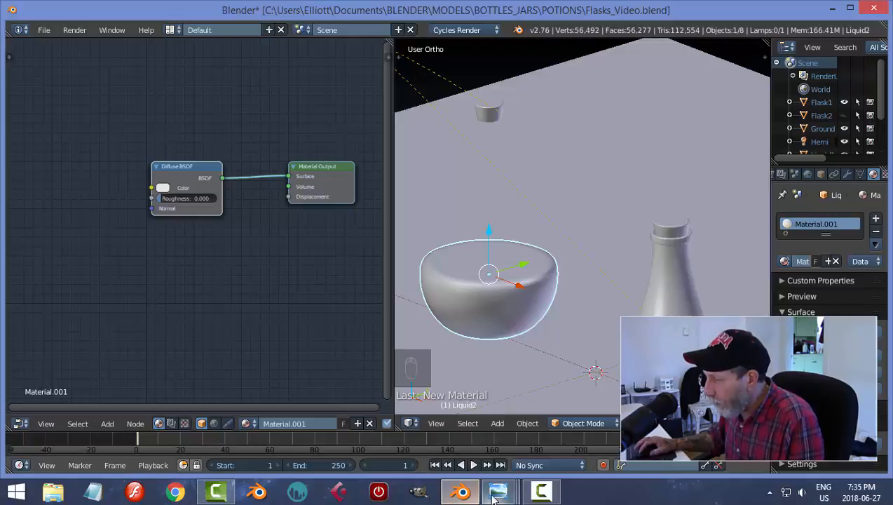
Check the liquid colours in the reference render Flasks_For_Video.png in Windows Photo Viewer, and return to Blender
{"action": "mouse_move", "coordinate": [494, 498]}
{"action": "left_click", "coordinate": [389, 414]}
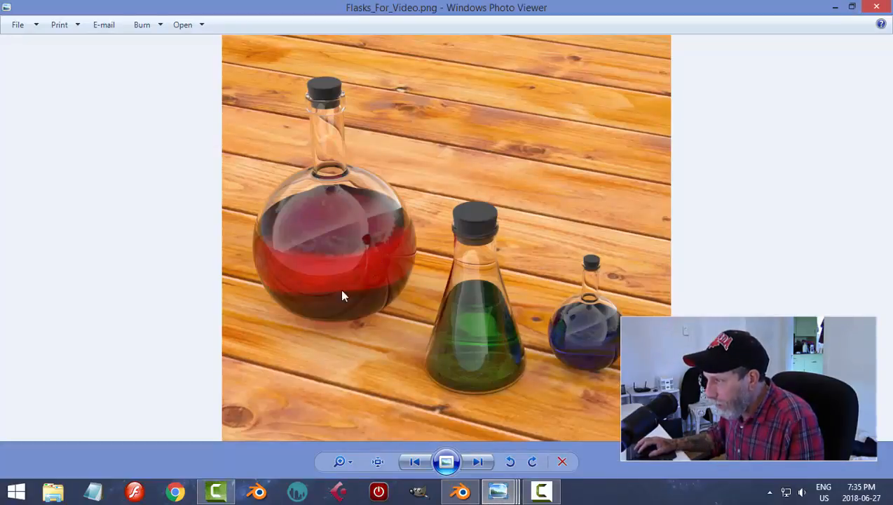
{"action": "left_click", "coordinate": [460, 491]}
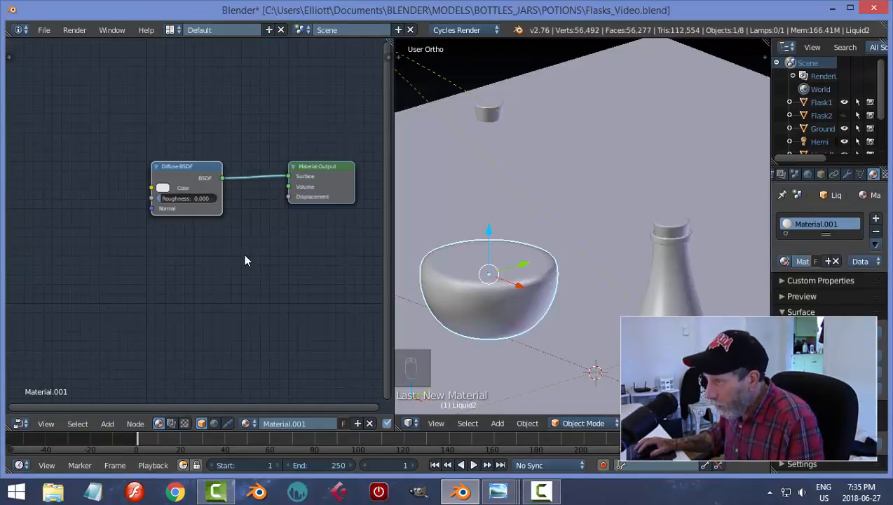
Replace the Diffuse BSDF node in the liquid's material with a Glass BSDF placed beside the Material Output
{"action": "left_click", "coordinate": [186, 168]}
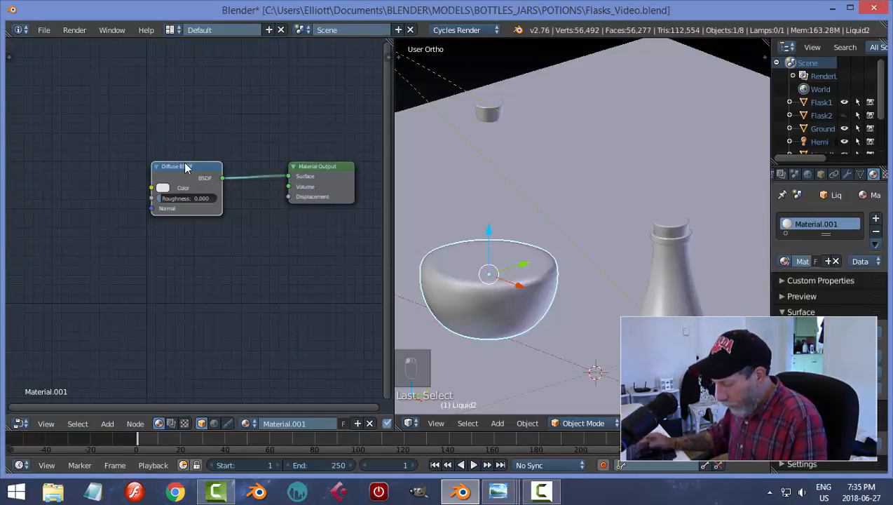
{"action": "key", "text": "Delete"}
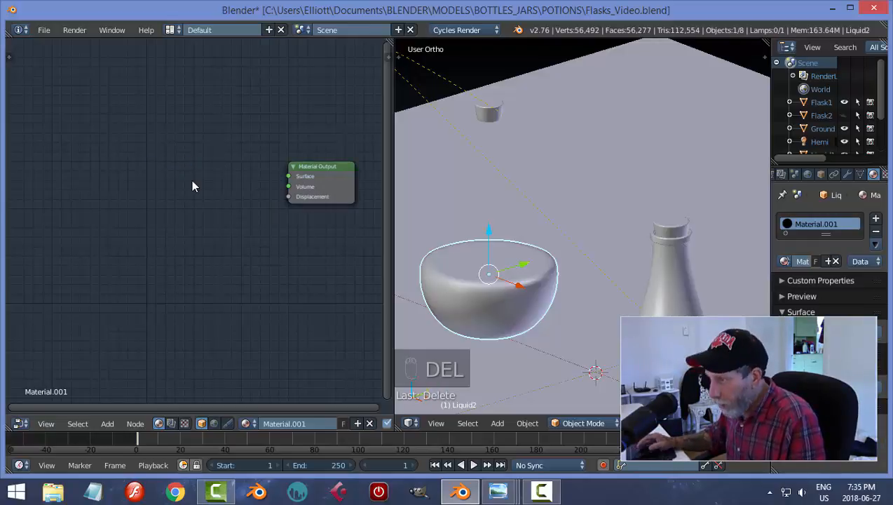
{"action": "key", "text": "shift+a"}
{"action": "mouse_move", "coordinate": [189, 156]}
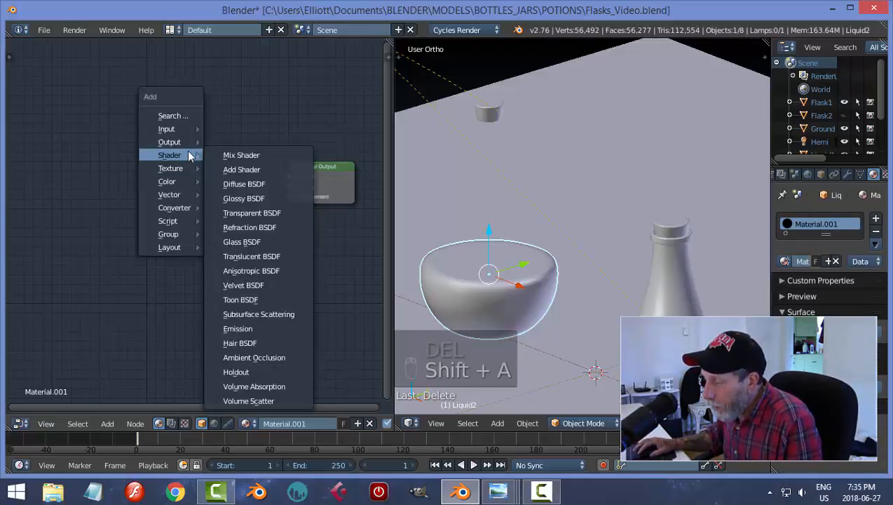
{"action": "left_click", "coordinate": [255, 242]}
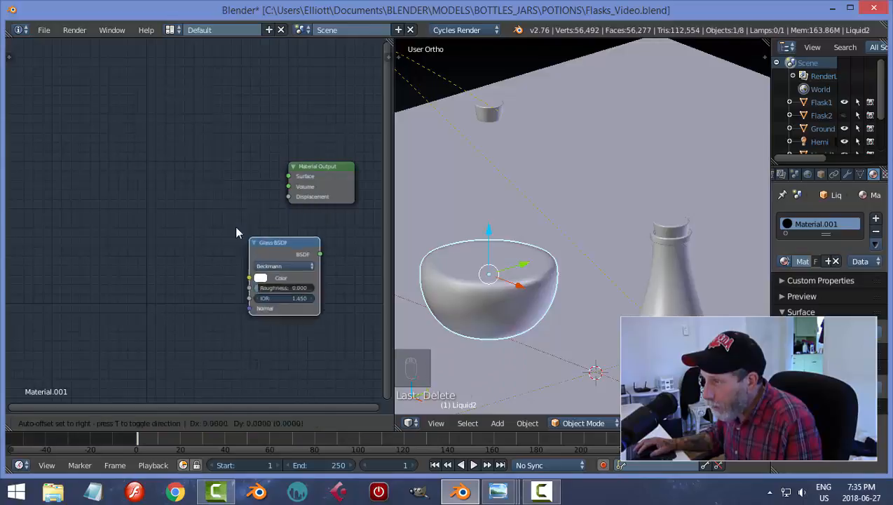
{"action": "left_click", "coordinate": [184, 155]}
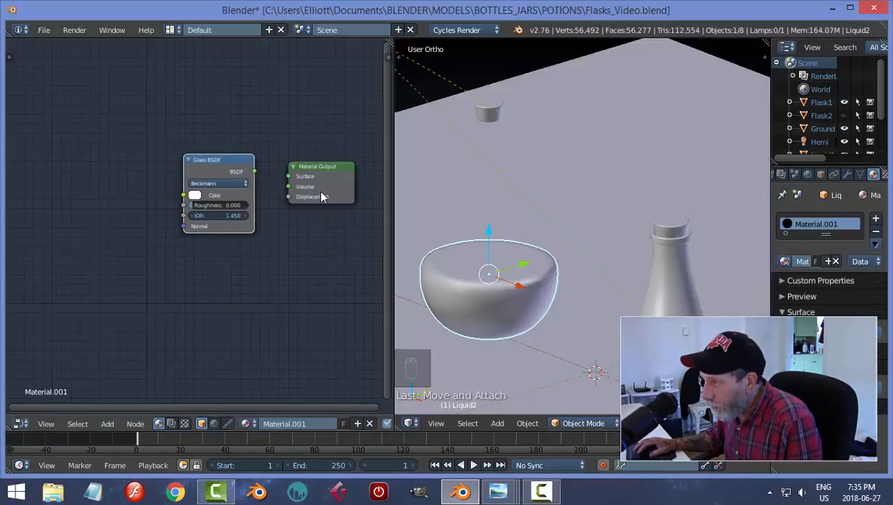
Set the IOR of the liquid's Glass BSDF to 1.3
{"action": "middle_click_drag", "start_coordinate": [329, 235], "coordinate": [260, 247]}
{"action": "scroll", "coordinate": [305, 247], "scroll_direction": "up", "scroll_amount": 2}
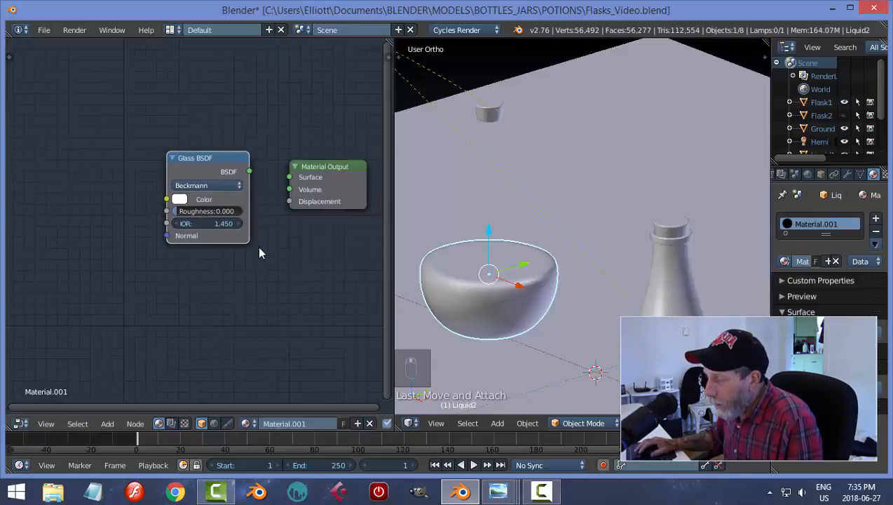
{"action": "left_click", "coordinate": [209, 224]}
{"action": "type", "text": "1.3"}
{"action": "key", "text": "Return"}
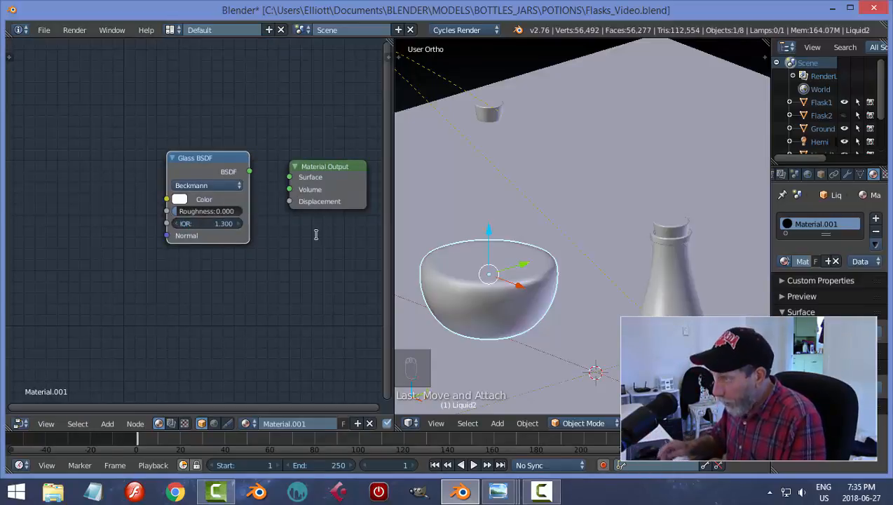
Study the node setup in the reference image LiquidInGlass_Nodes.jpg in Windows Photo Viewer, and return to Blender
{"action": "mouse_move", "coordinate": [499, 494]}
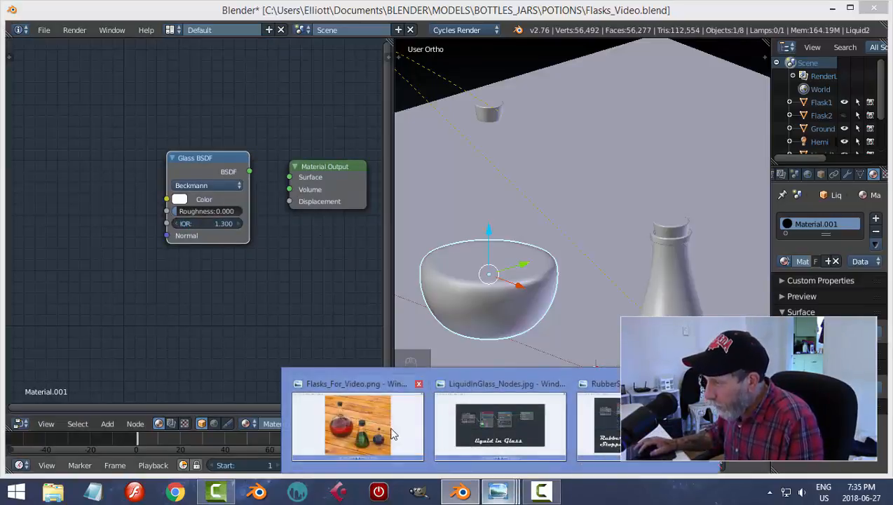
{"action": "left_click", "coordinate": [483, 433]}
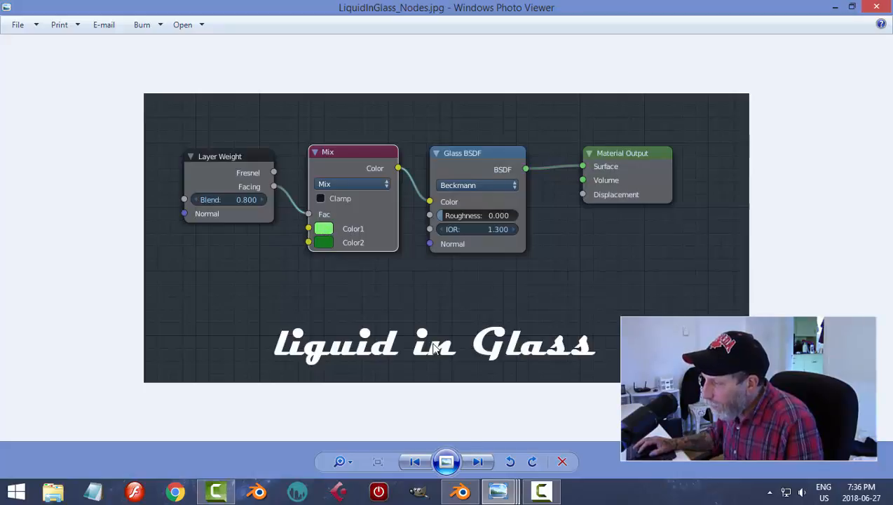
{"action": "left_click", "coordinate": [459, 491]}
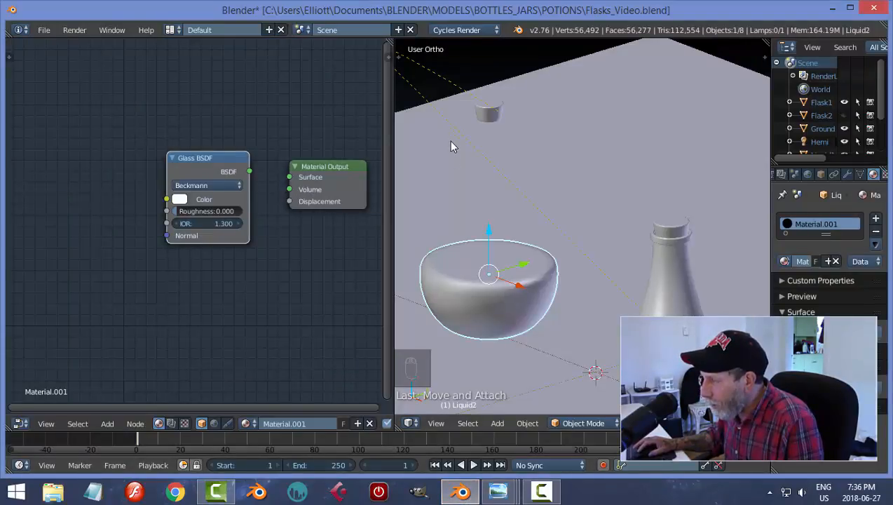
{"action": "mouse_move", "coordinate": [498, 491]}
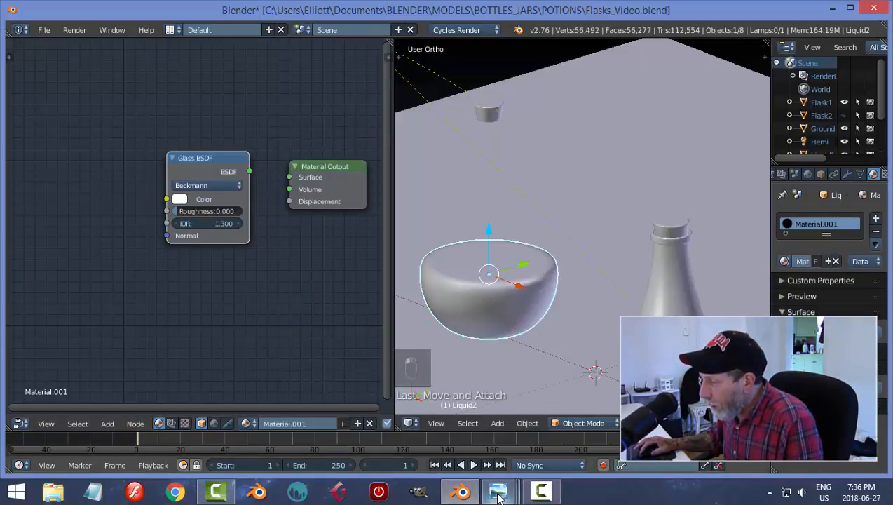
{"action": "left_click", "coordinate": [471, 425]}
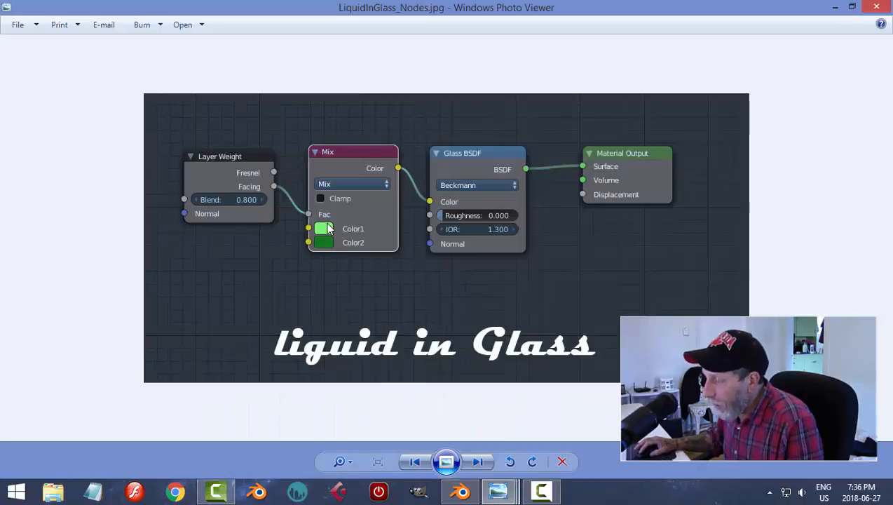
{"action": "left_click", "coordinate": [461, 490]}
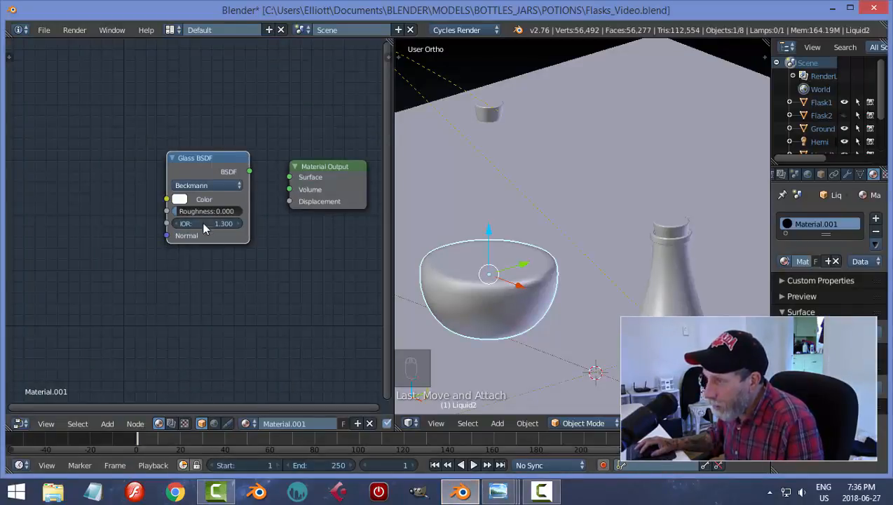
Maximise the node editor and add a MixRGB node in front of the Glass BSDF
{"action": "middle_click_drag", "start_coordinate": [236, 339], "coordinate": [254, 336]}
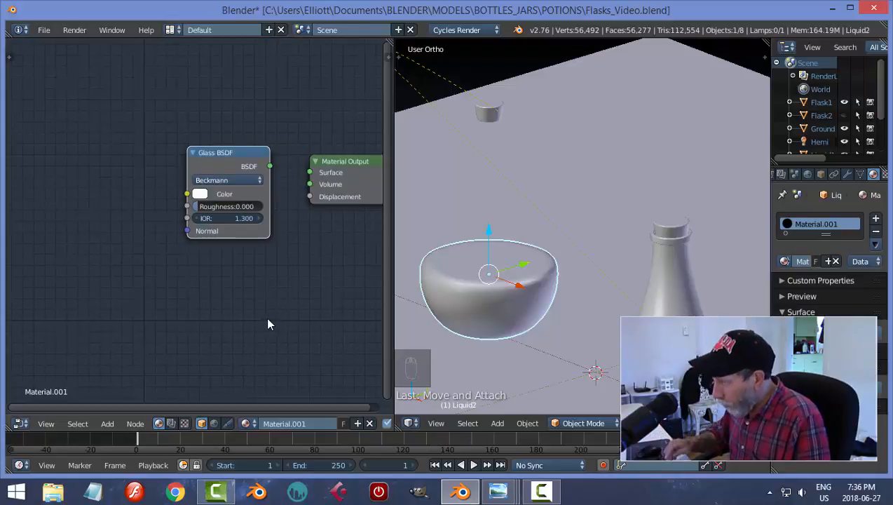
{"action": "key", "text": "ctrl+Up"}
{"action": "middle_click_drag", "start_coordinate": [555, 332], "coordinate": [478, 323]}
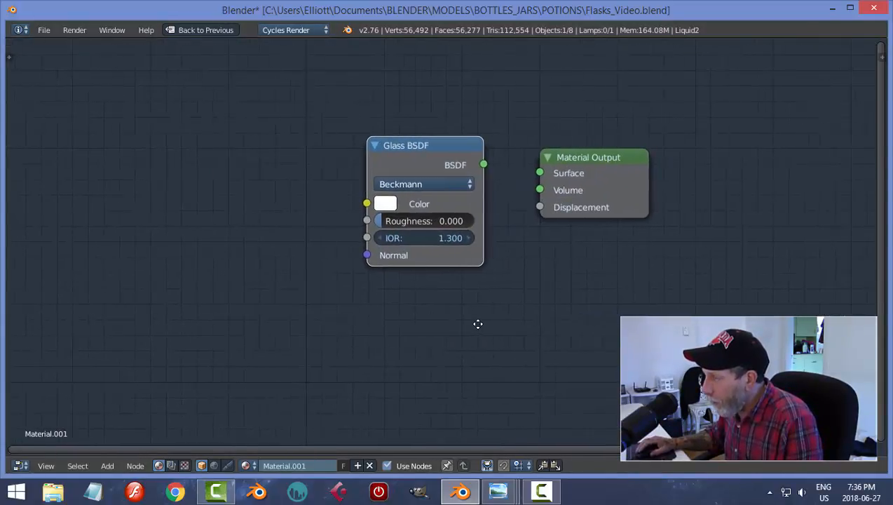
{"action": "scroll", "coordinate": [479, 323], "scroll_direction": "up", "scroll_amount": 1}
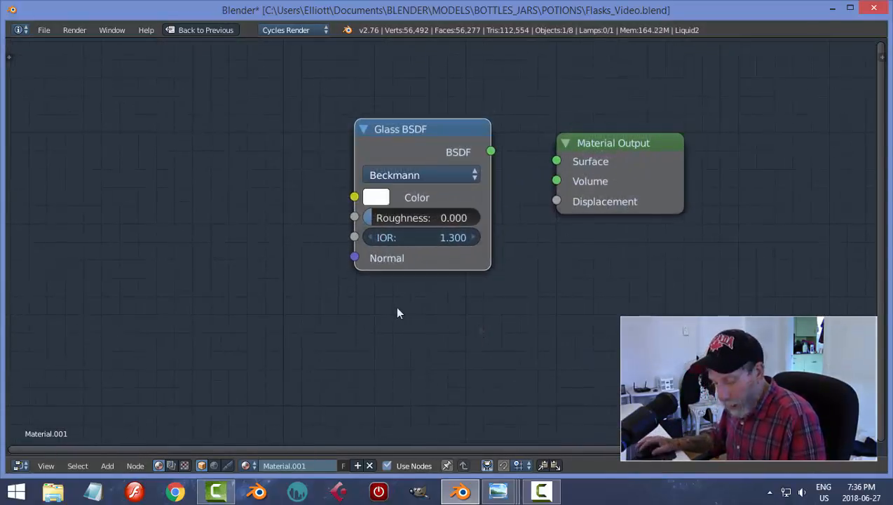
{"action": "key", "text": "shift+a"}
{"action": "mouse_move", "coordinate": [398, 312]}
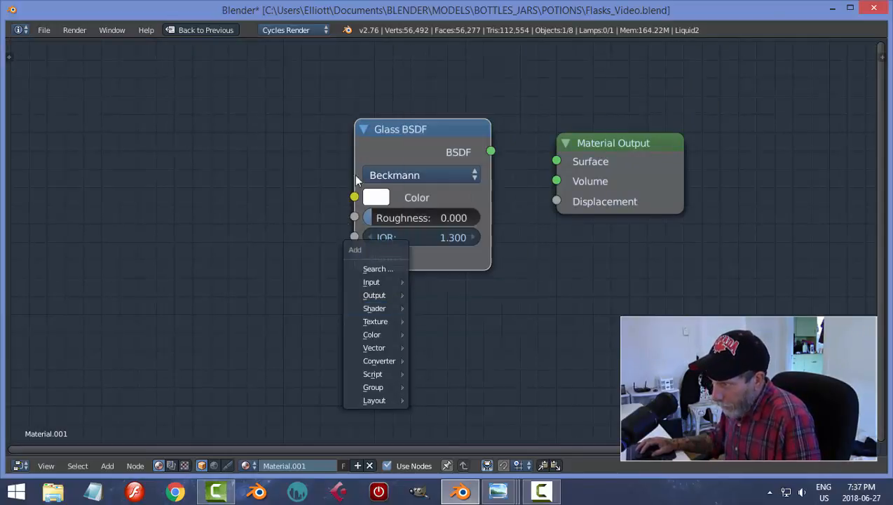
{"action": "mouse_move", "coordinate": [371, 341]}
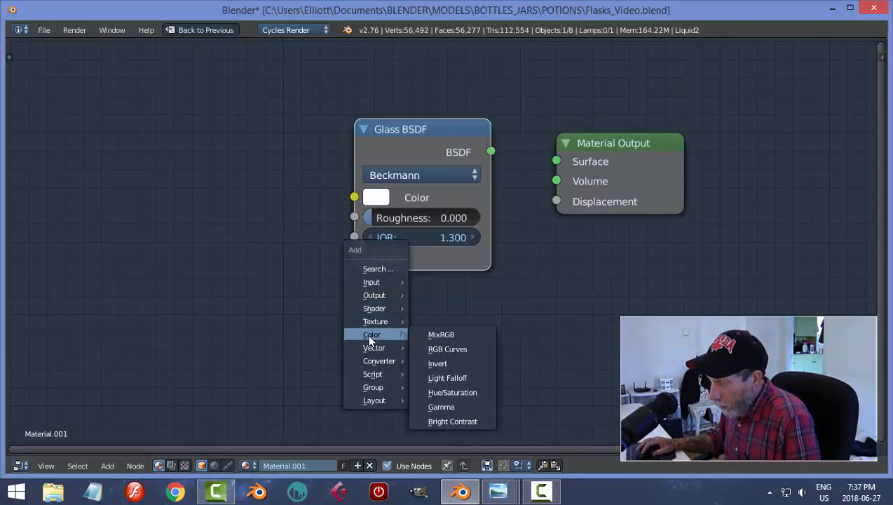
{"action": "left_click", "coordinate": [443, 343]}
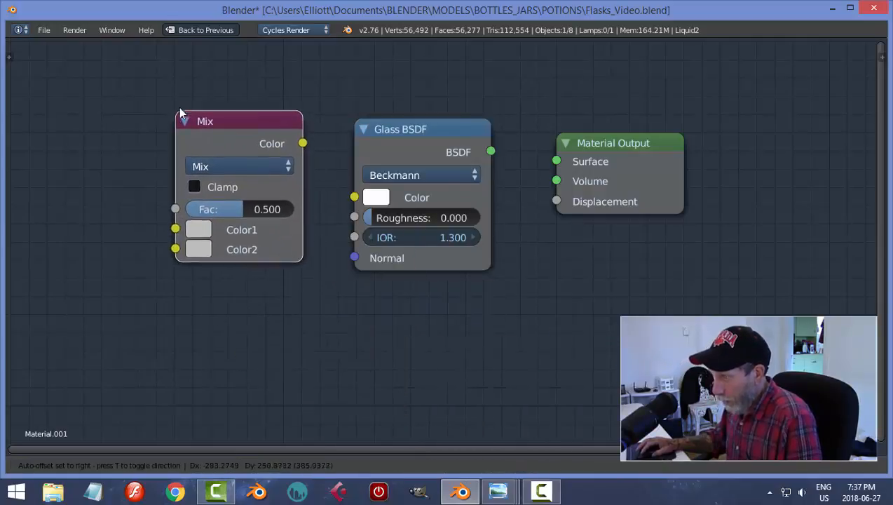
{"action": "left_click", "coordinate": [183, 112]}
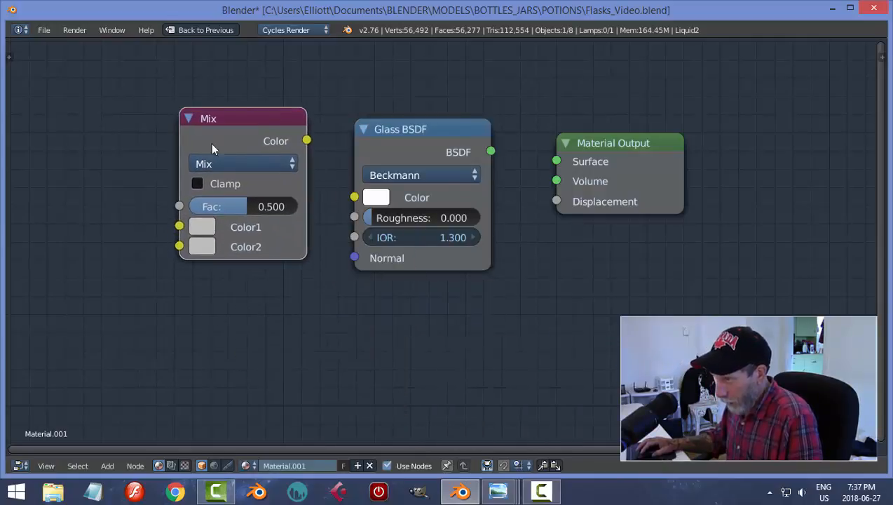
Set the Mix node's Color1 to a bright light red
{"action": "left_click", "coordinate": [203, 228]}
{"action": "left_click", "coordinate": [262, 354]}
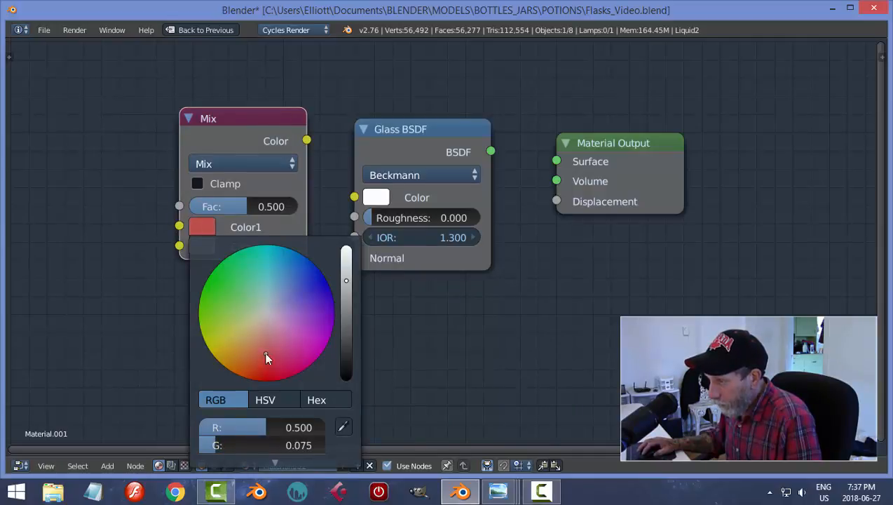
{"action": "left_click_drag", "start_coordinate": [346, 272], "coordinate": [346, 260]}
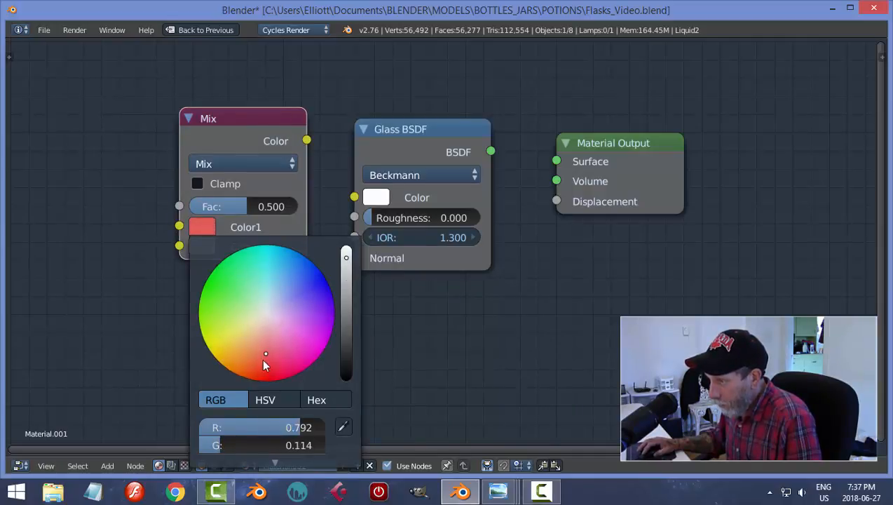
{"action": "left_click", "coordinate": [267, 360]}
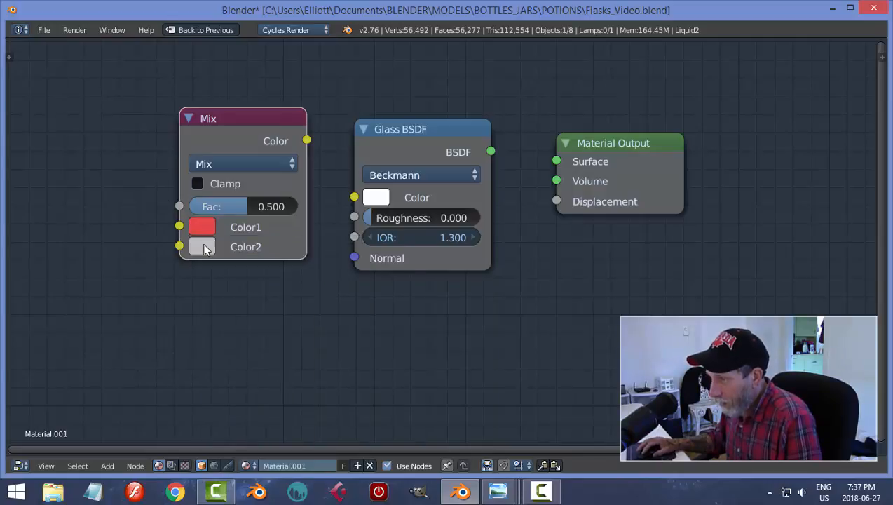
Set the Mix node's Color2 to a dark red
{"action": "left_click", "coordinate": [204, 248]}
{"action": "left_click", "coordinate": [267, 400]}
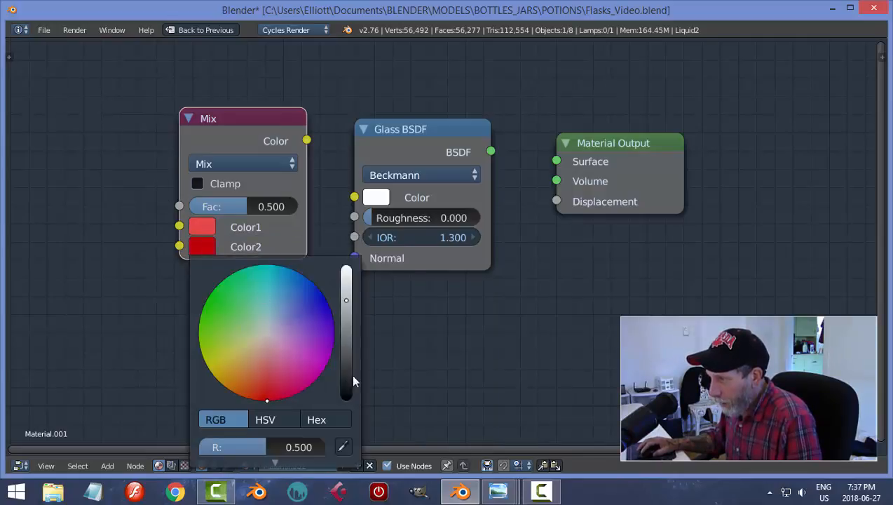
{"action": "left_click_drag", "start_coordinate": [351, 342], "coordinate": [346, 343]}
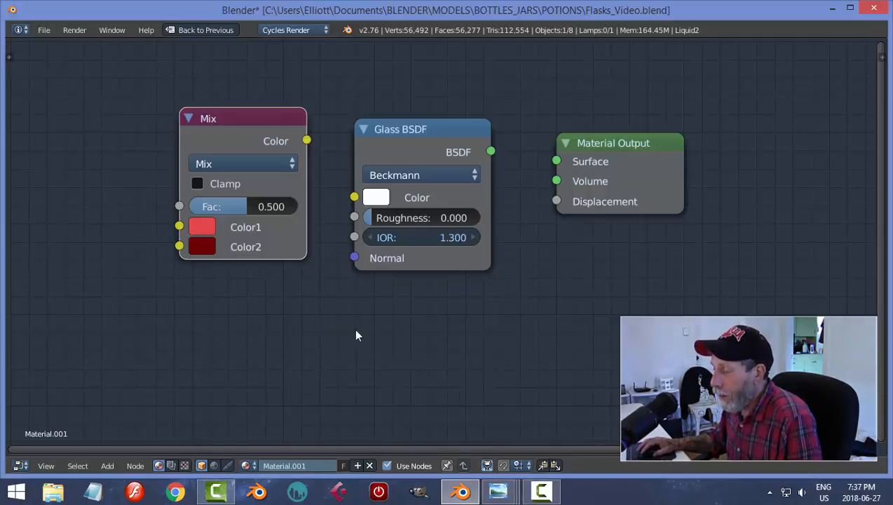
Check LiquidInGlass_Nodes.jpg, then link the Mix node's Color to the Glass BSDF's Color and its BSDF output to the Material Output's Surface
{"action": "scroll", "coordinate": [409, 355], "scroll_direction": "down", "scroll_amount": 1}
{"action": "mouse_move", "coordinate": [517, 494]}
{"action": "left_click", "coordinate": [492, 438]}
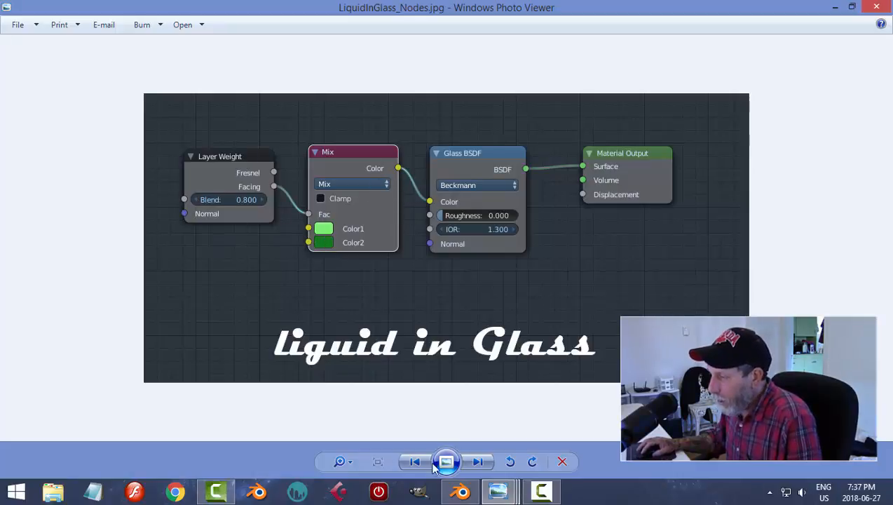
{"action": "left_click", "coordinate": [460, 492]}
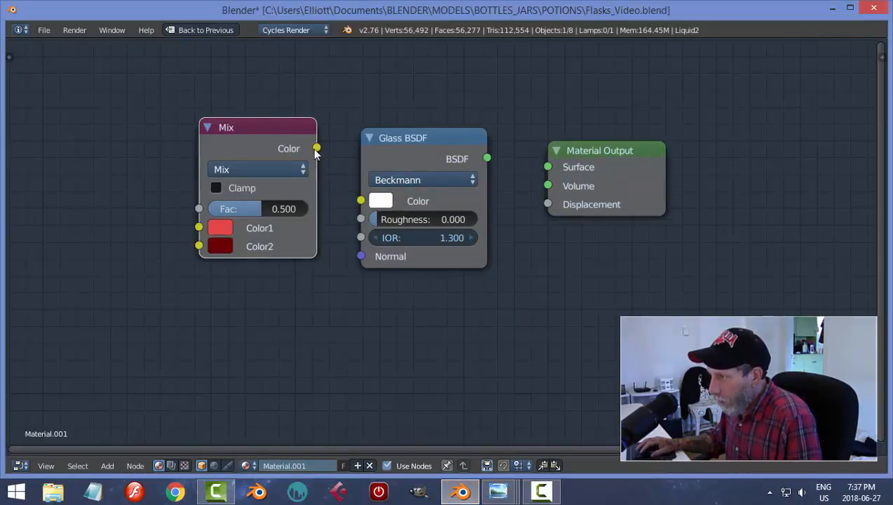
{"action": "left_click_drag", "start_coordinate": [316, 149], "coordinate": [360, 202]}
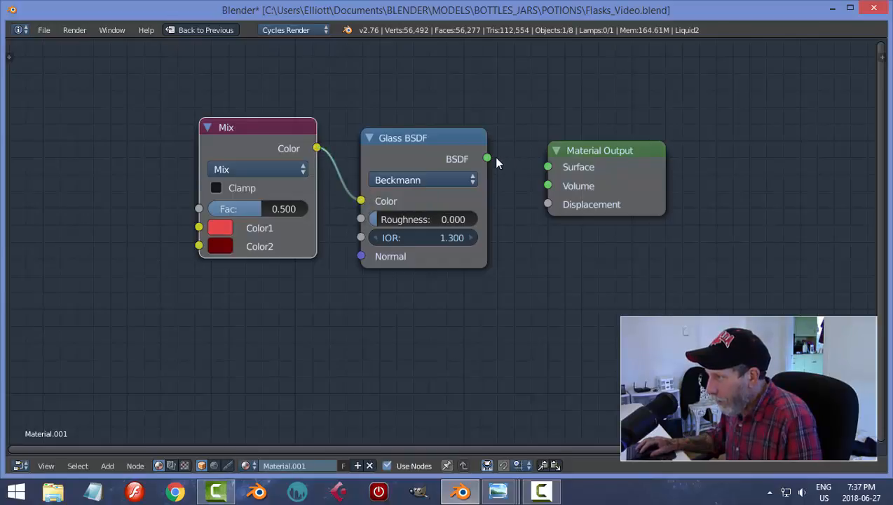
{"action": "left_click_drag", "start_coordinate": [488, 158], "coordinate": [547, 166]}
Add a Layer Weight node in front of the Mix node and connect its Facing output to the Mix node's Color1
{"action": "middle_click_drag", "start_coordinate": [409, 300], "coordinate": [562, 295]}
{"action": "key", "text": "shift+a"}
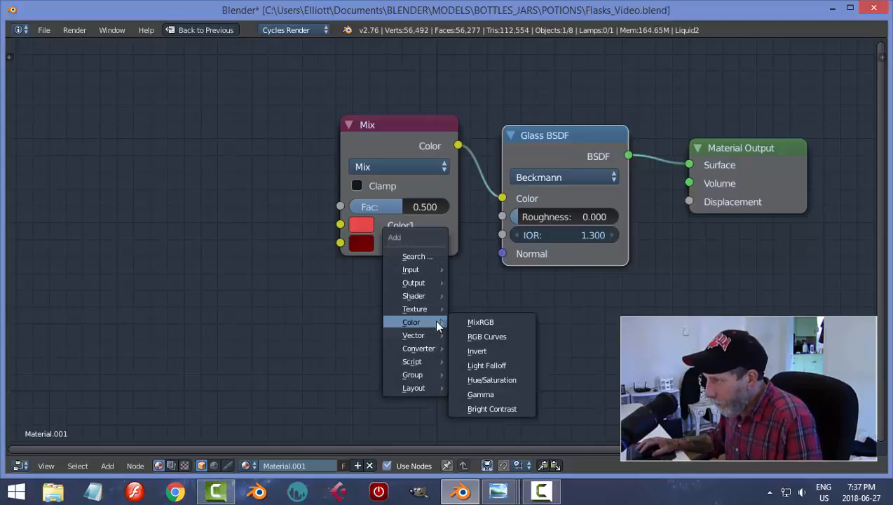
{"action": "mouse_move", "coordinate": [430, 274]}
{"action": "left_click", "coordinate": [488, 125]}
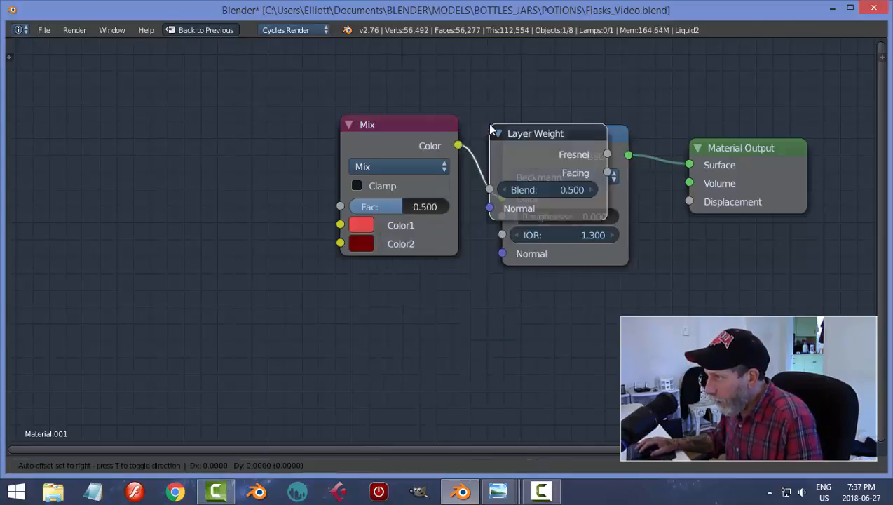
{"action": "left_click", "coordinate": [147, 135]}
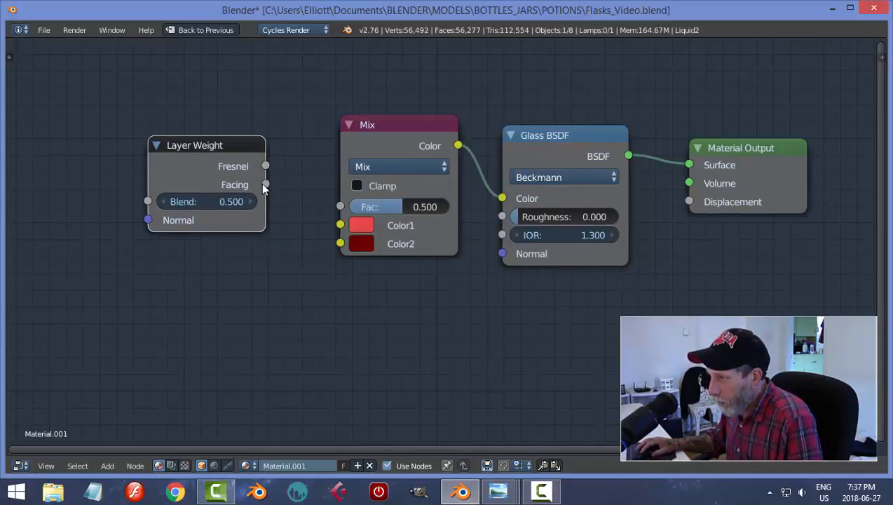
{"action": "left_click_drag", "start_coordinate": [266, 183], "coordinate": [285, 189]}
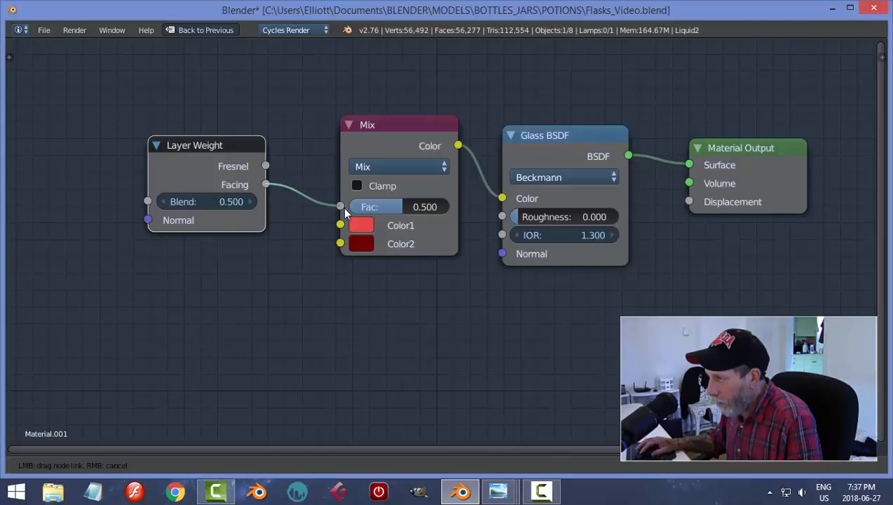
{"action": "left_click_drag", "start_coordinate": [344, 213], "coordinate": [342, 225]}
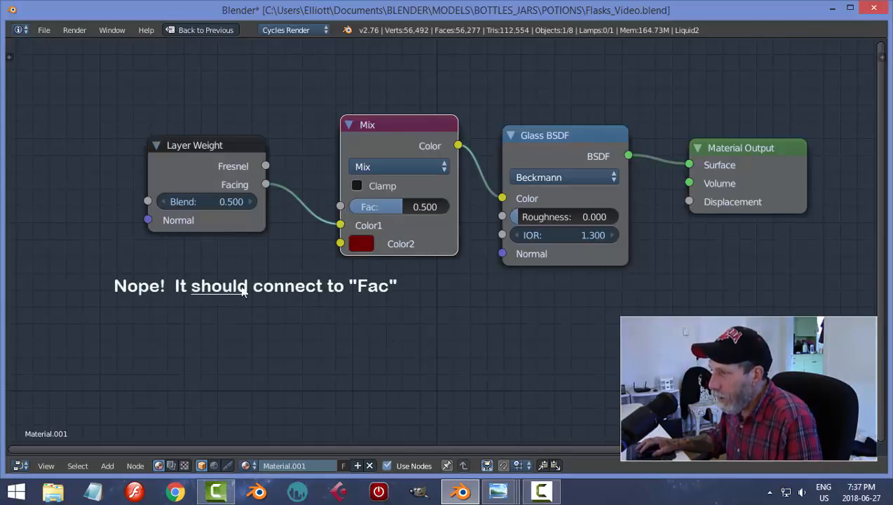
Set the Layer Weight node's Blend to 0.8 and save over Flasks_Video.blend
{"action": "left_click", "coordinate": [208, 202]}
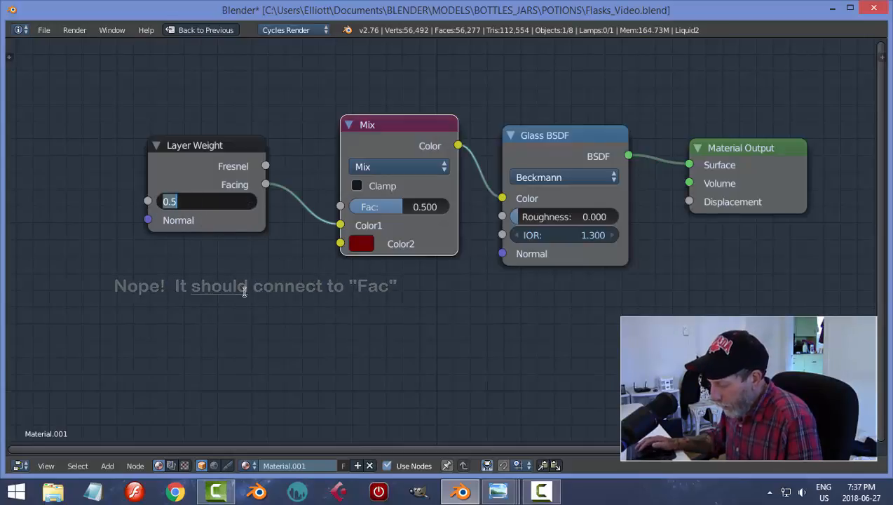
{"action": "type", "text": "0.8"}
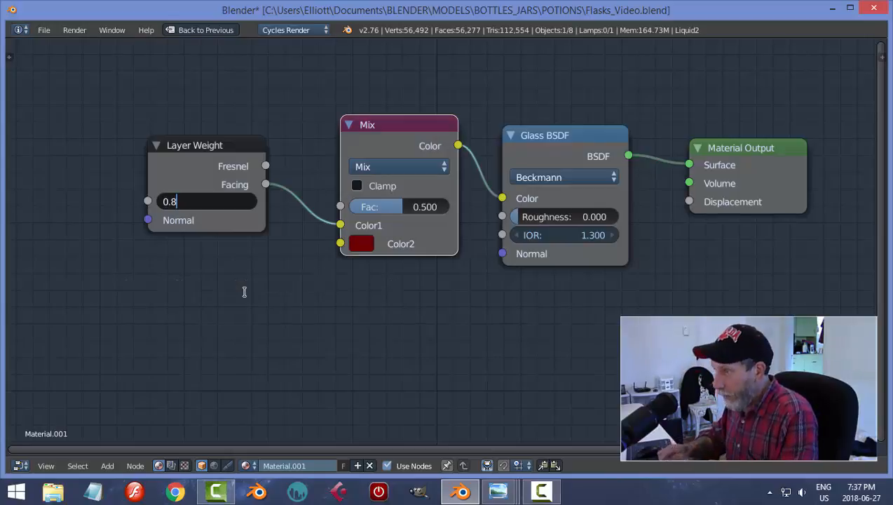
{"action": "key", "text": "Return"}
{"action": "key", "text": "ctrl+s"}
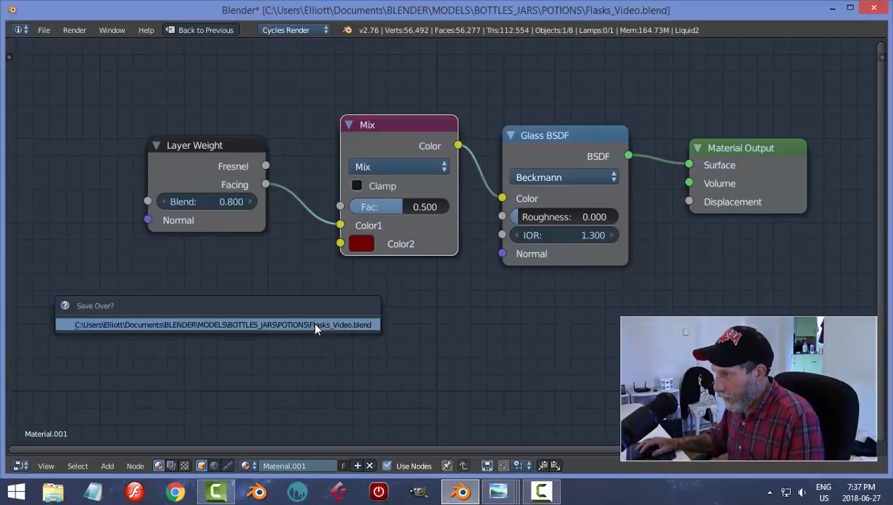
{"action": "left_click", "coordinate": [314, 321]}
Move the Layer Weight's Facing link from the Mix node's Color1 to its Fac input and save the file
{"action": "mouse_move", "coordinate": [498, 495]}
{"action": "mouse_move", "coordinate": [496, 429]}
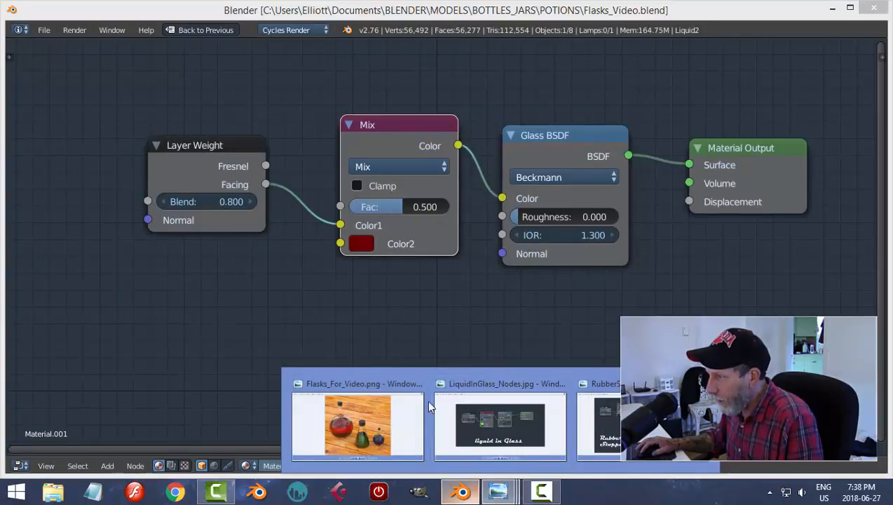
{"action": "left_click_drag", "start_coordinate": [341, 226], "coordinate": [341, 207]}
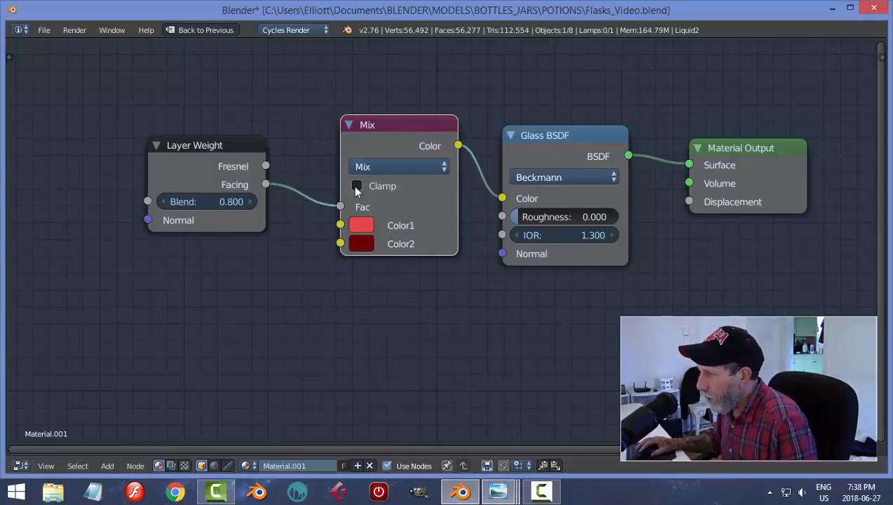
{"action": "key", "text": "ctrl+s"}
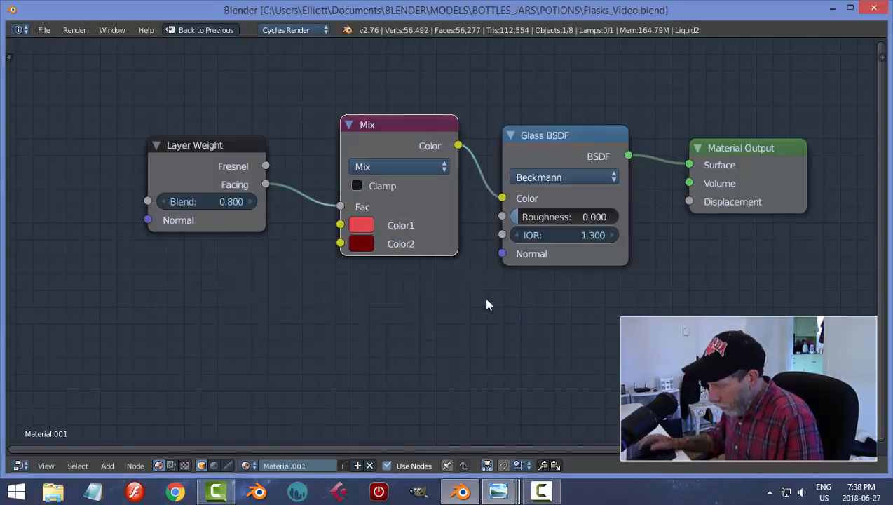
Restore the split layout, unhide the round flask and rename the liquid's material as "red liquid"
{"action": "key", "text": "ctrl+Down"}
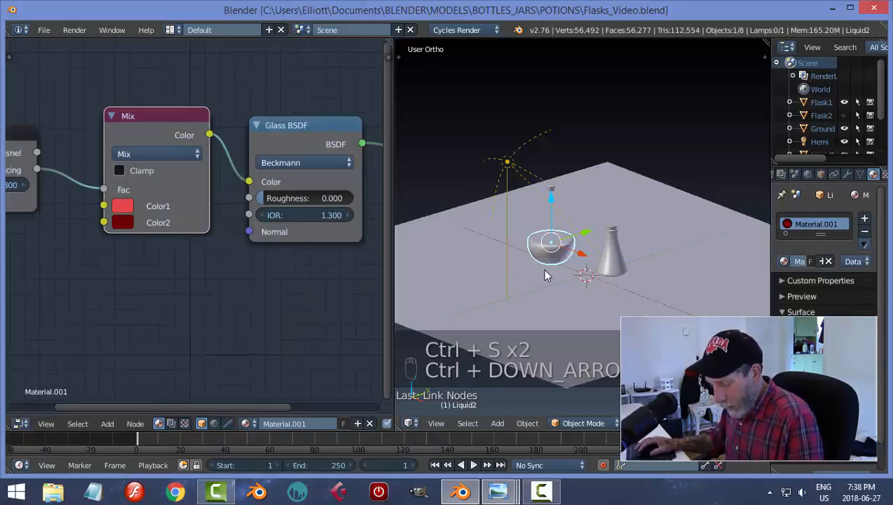
{"action": "key", "text": "alt+h"}
{"action": "scroll", "coordinate": [571, 256], "scroll_direction": "up", "scroll_amount": 3}
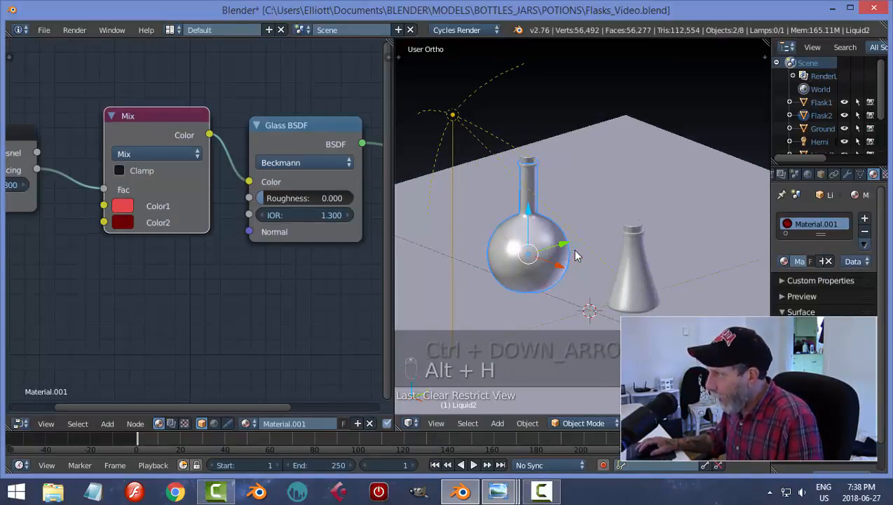
{"action": "left_click", "coordinate": [800, 263]}
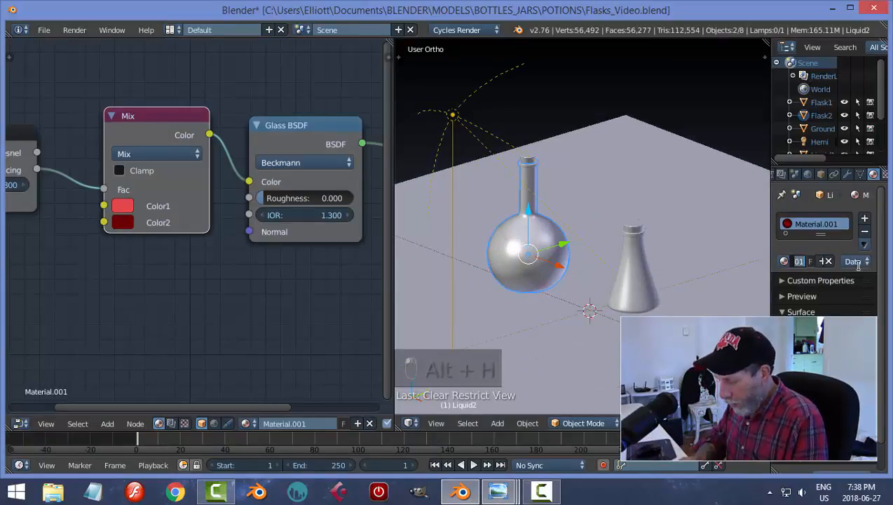
{"action": "type", "text": "Red liquid"}
{"action": "key", "text": "Return"}
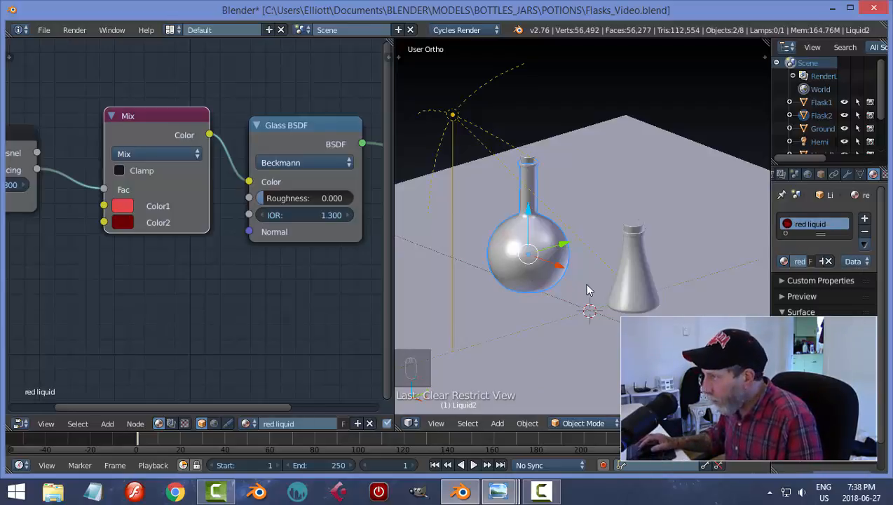
Display the 3D view in rendered shading and inspect the red liquid in the round flask
{"action": "key", "text": "shift+z"}
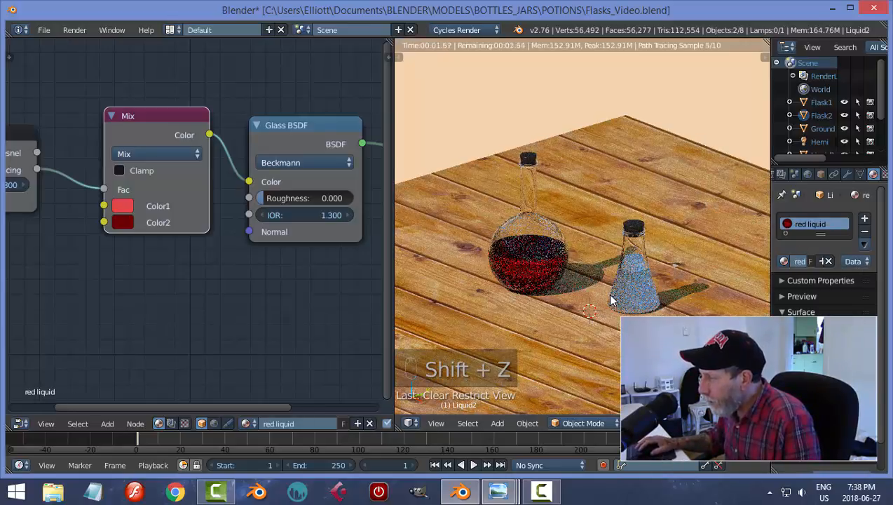
{"action": "scroll", "coordinate": [561, 270], "scroll_direction": "up", "scroll_amount": 3}
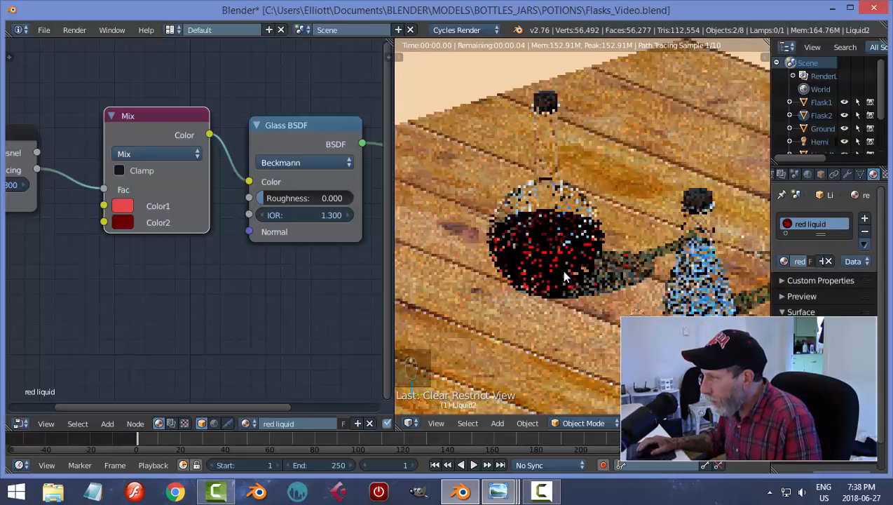
{"action": "scroll", "coordinate": [593, 274], "scroll_direction": "down", "scroll_amount": 1}
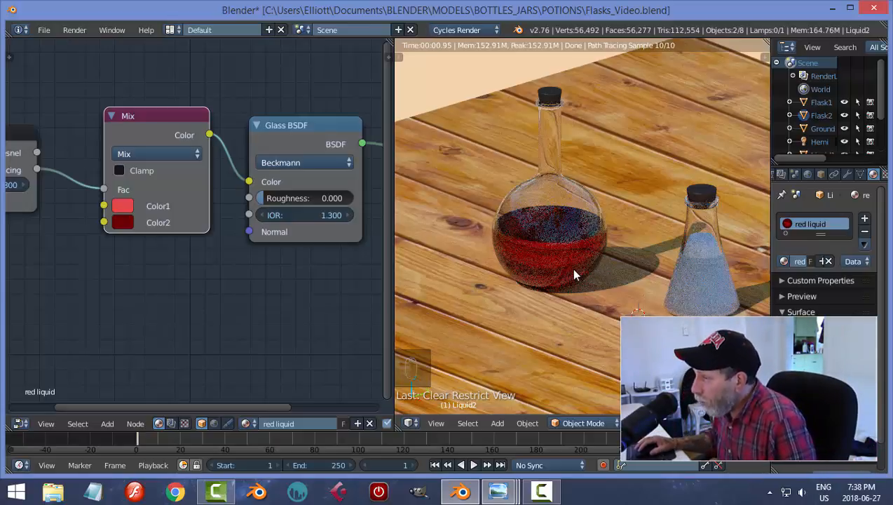
Hide the conical flask and assign the existing red liquid material to the liquid inside it
{"action": "right_click", "coordinate": [700, 273]}
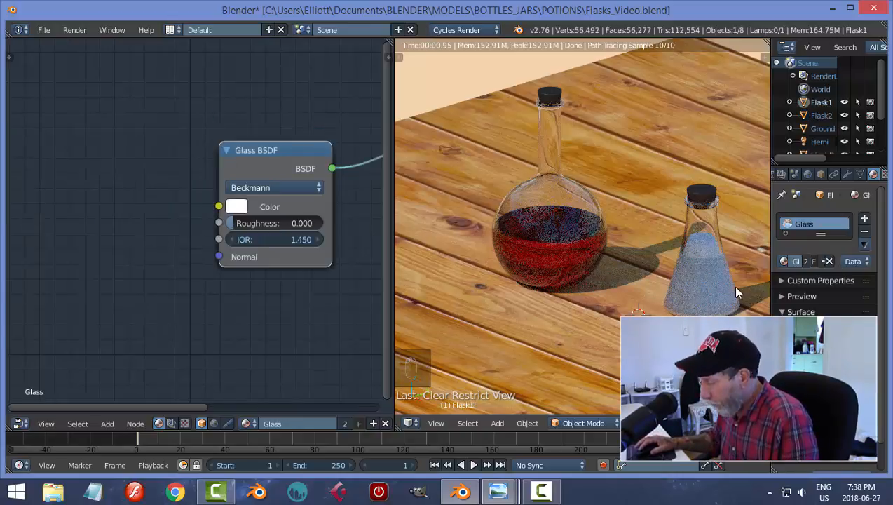
{"action": "key", "text": "h"}
{"action": "right_click", "coordinate": [722, 289]}
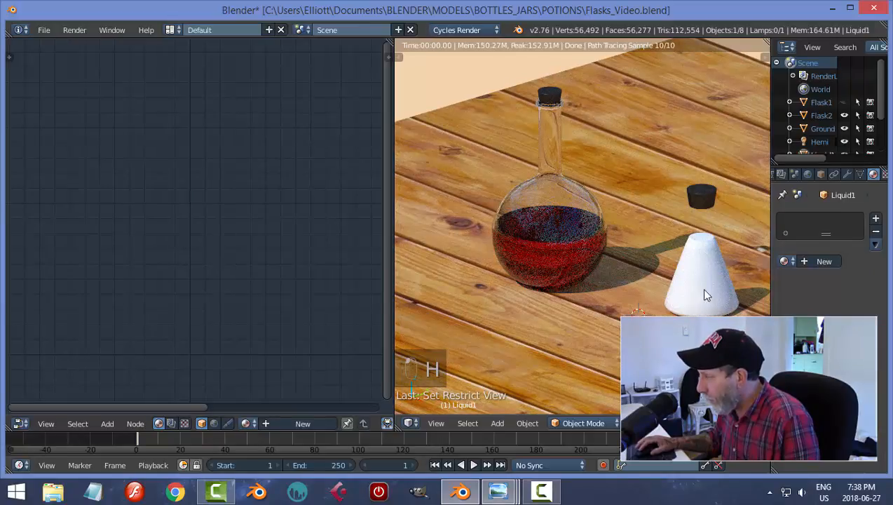
{"action": "left_click", "coordinate": [784, 261]}
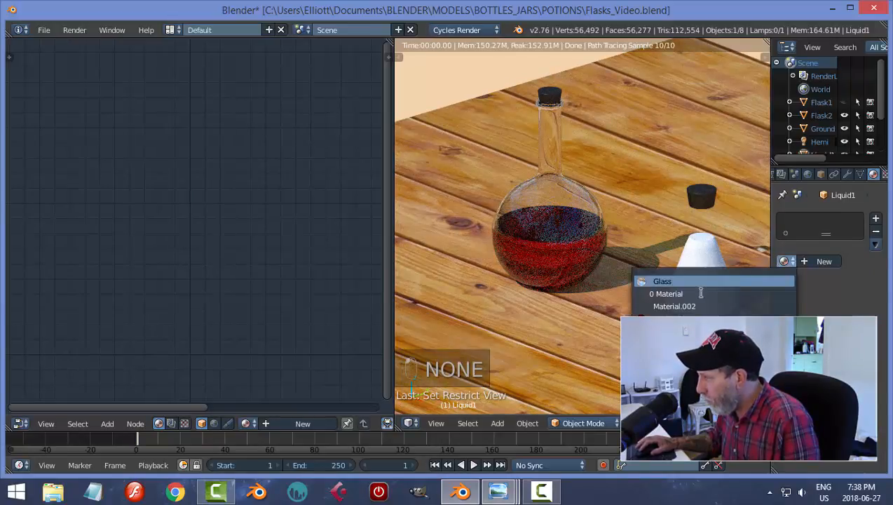
{"action": "left_click", "coordinate": [674, 319]}
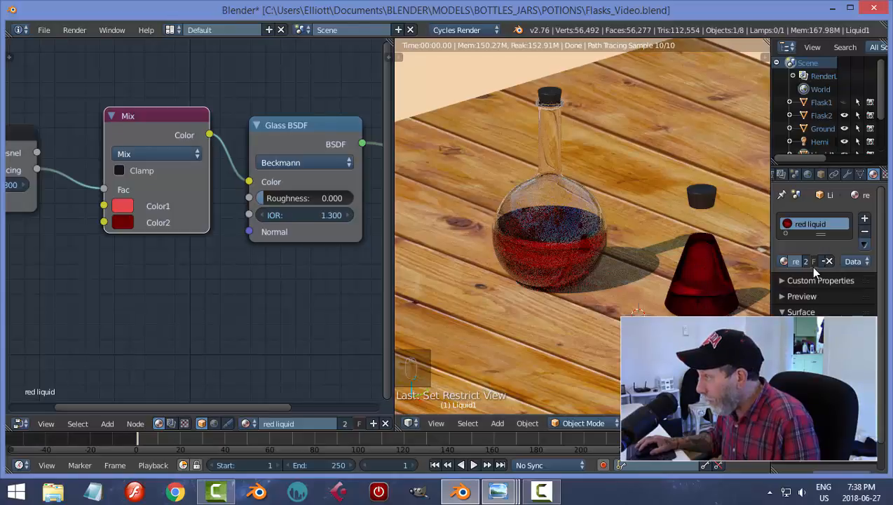
Make a separate copy of the red liquid material for the conical flask's liquid and name it "blue liquid"
{"action": "left_click_drag", "start_coordinate": [769, 275], "coordinate": [742, 275]}
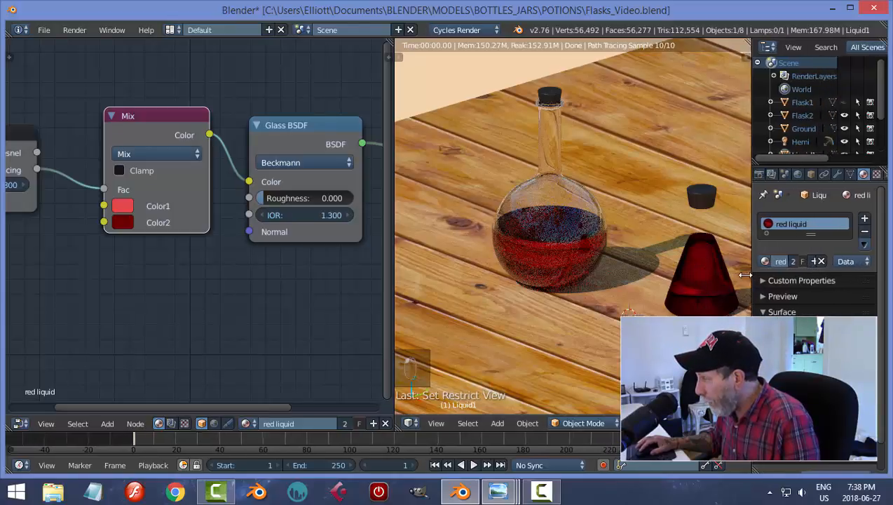
{"action": "left_click", "coordinate": [807, 261]}
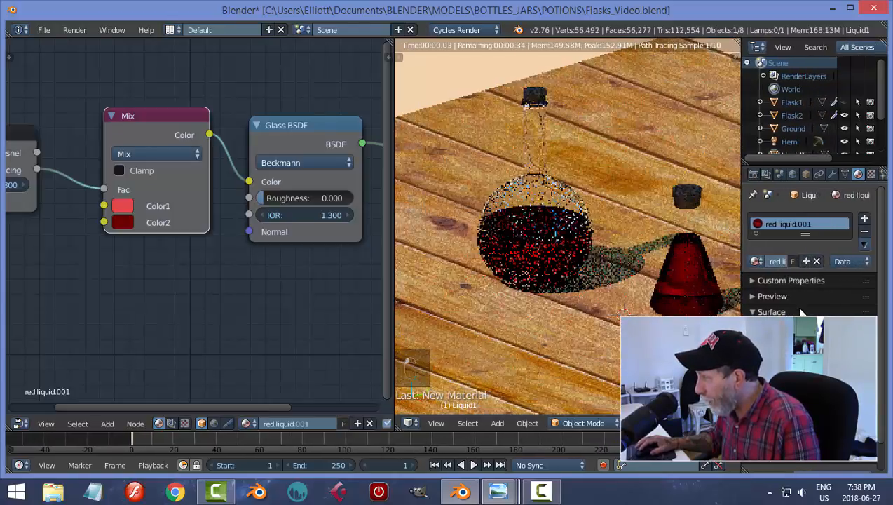
{"action": "double_click", "coordinate": [776, 261]}
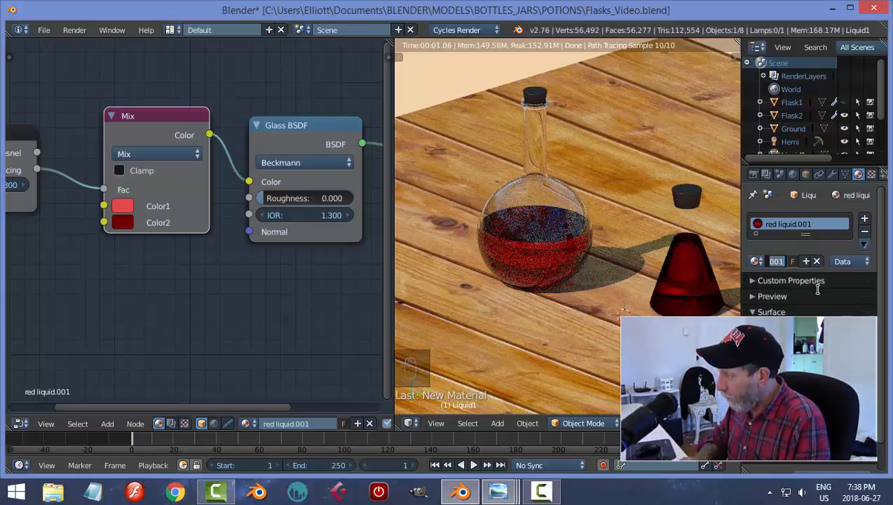
{"action": "type", "text": "blue li"}
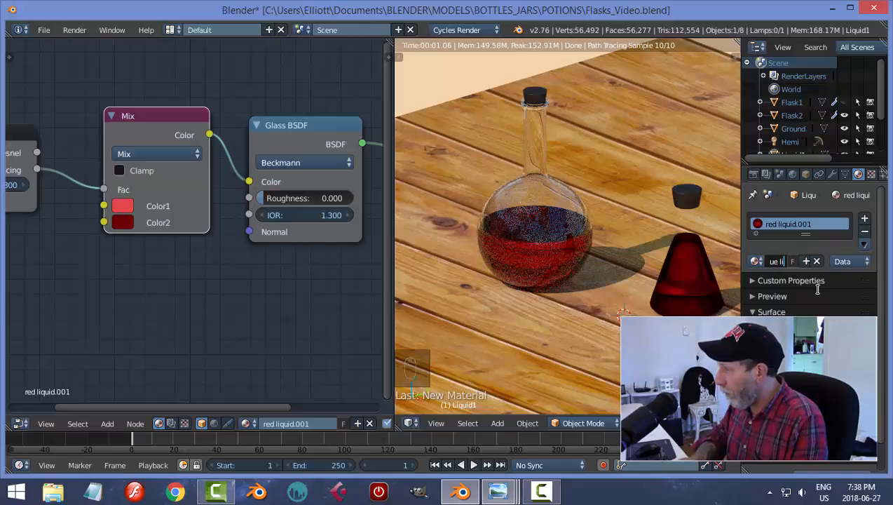
{"action": "type", "text": "quid"}
{"action": "key", "text": "Return"}
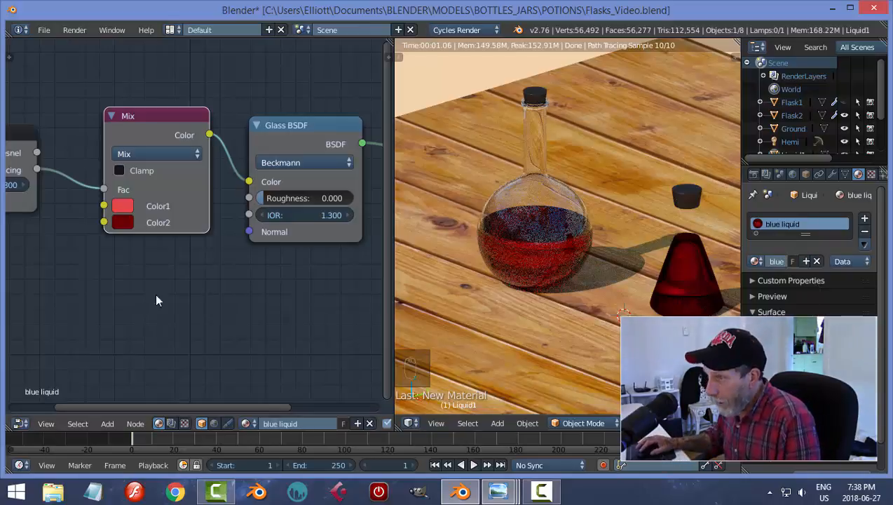
Recolour the blue liquid's Mix node: Color1 to blue (RGB 0.026, 0.113, 0.792) and Color2 to dark blue (0.006, 0.010, 0.138)
{"action": "left_click", "coordinate": [124, 207]}
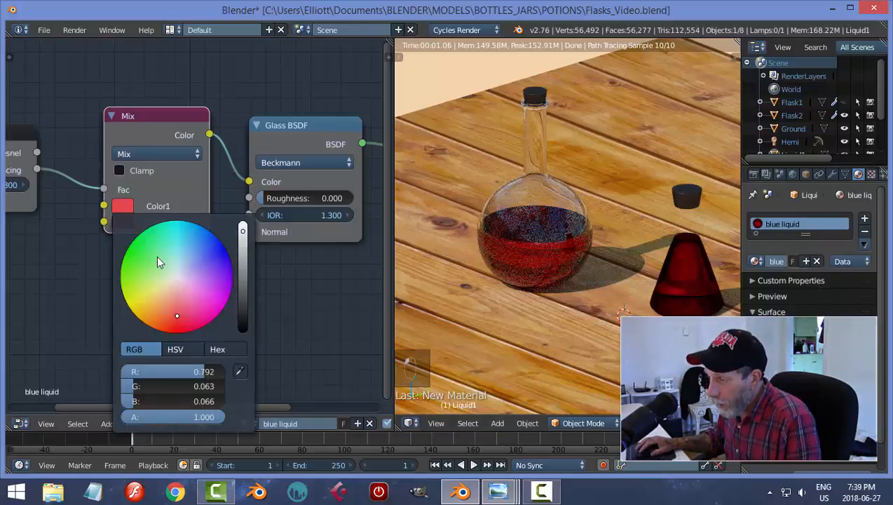
{"action": "left_click", "coordinate": [207, 243]}
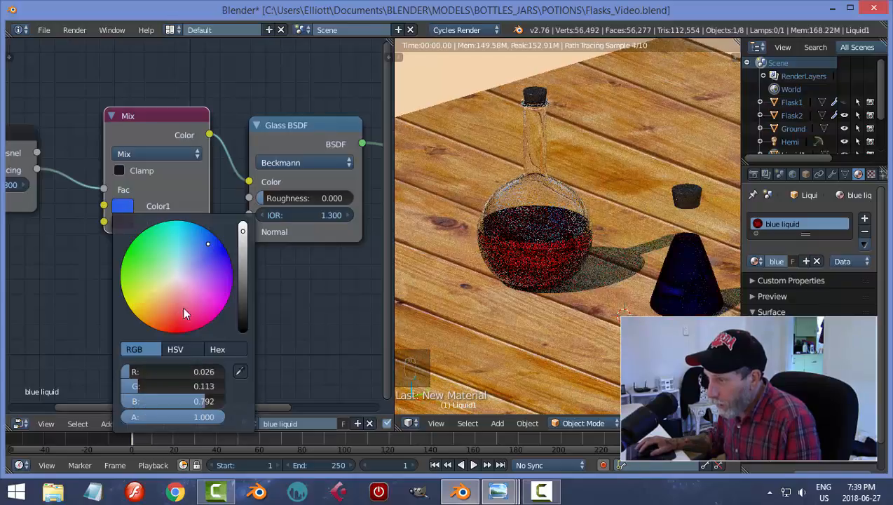
{"action": "left_click", "coordinate": [124, 223]}
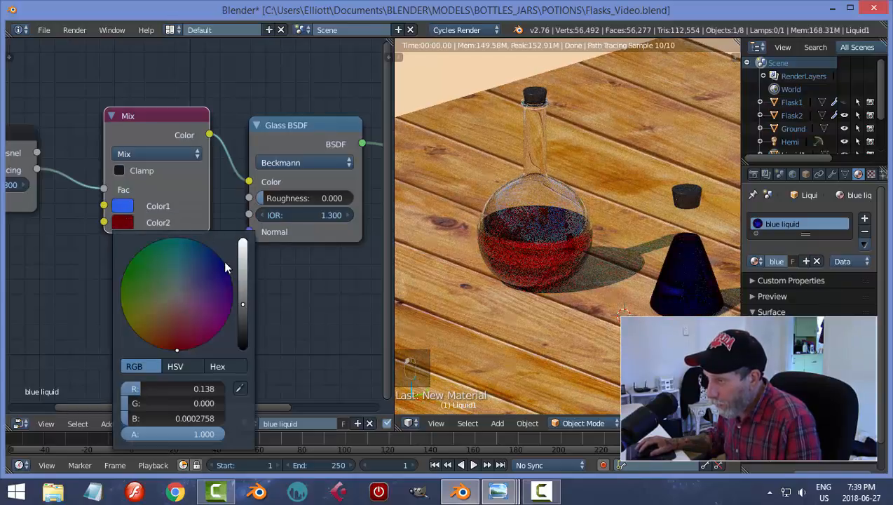
{"action": "left_click", "coordinate": [215, 265]}
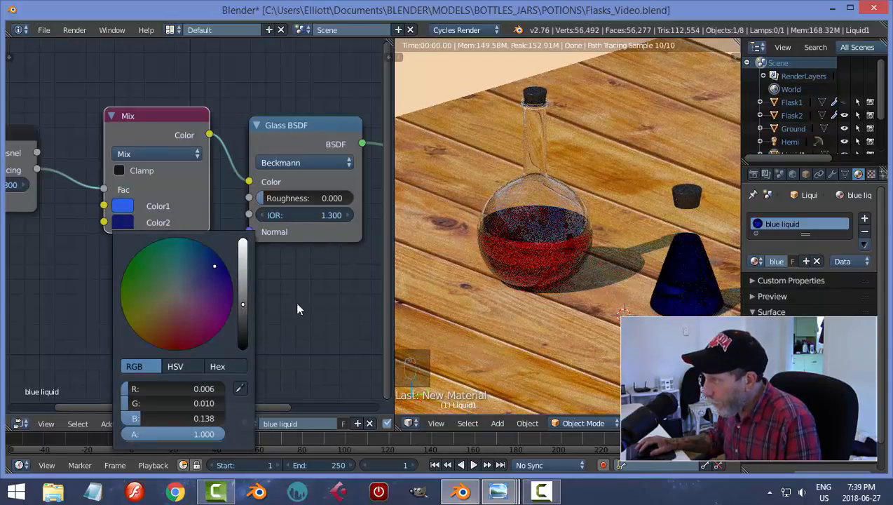
Shift Color1 to sky blue (RGB 0.030, 0.375, 0.792), brighten Color2 to 0.008, 0.014, 0.209, and unhide the conical flask
{"action": "left_click", "coordinate": [126, 209]}
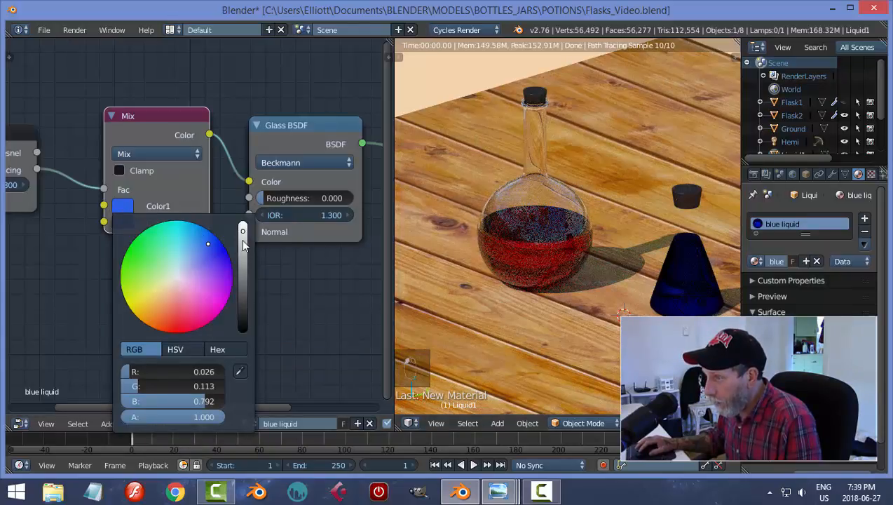
{"action": "left_click", "coordinate": [195, 240]}
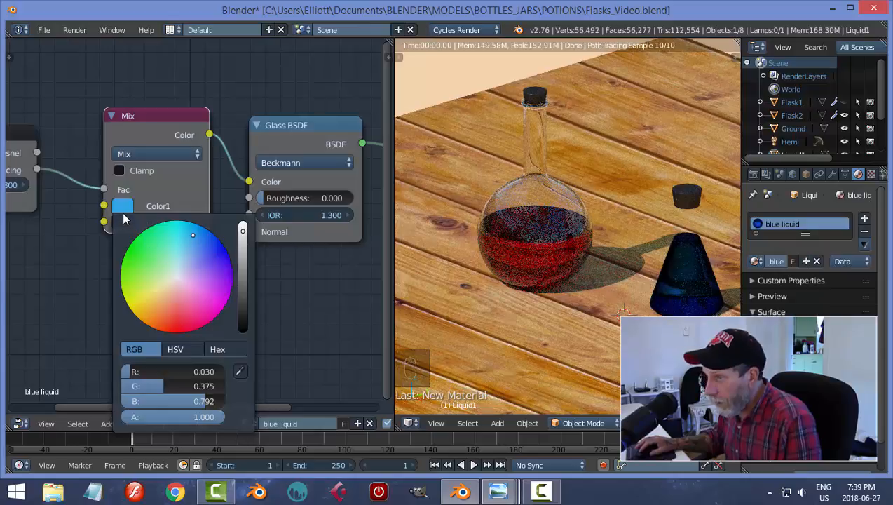
{"action": "left_click", "coordinate": [126, 223]}
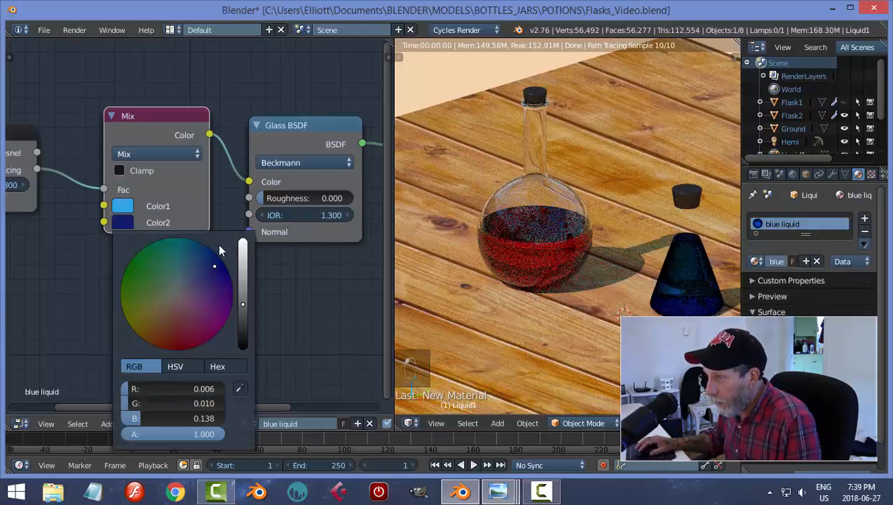
{"action": "left_click", "coordinate": [242, 296]}
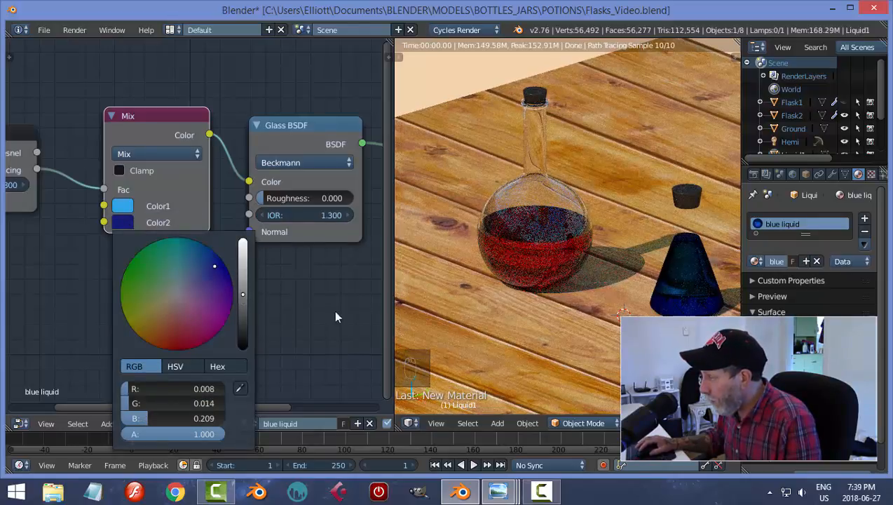
{"action": "key", "text": "alt+h"}
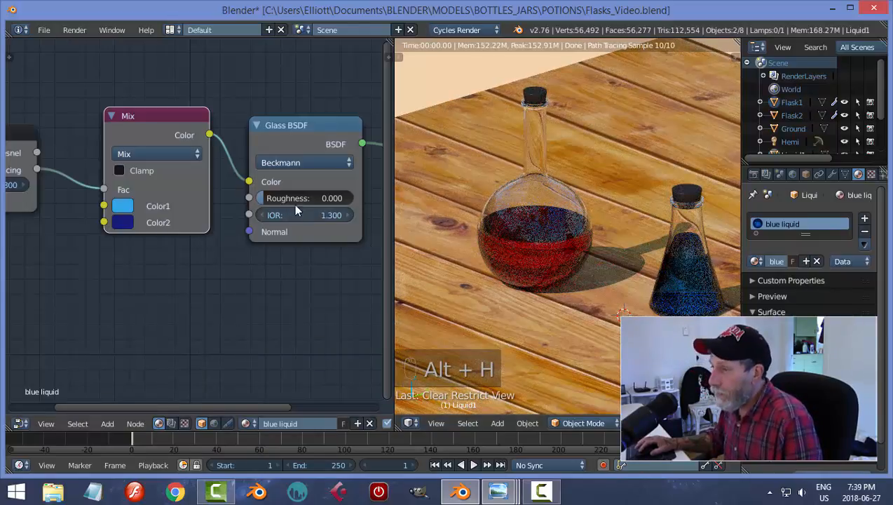
Try Layer Weight Blend values of 0.1 and 0.9 on the blue liquid material
{"action": "scroll", "coordinate": [165, 228], "scroll_direction": "down", "scroll_amount": 1}
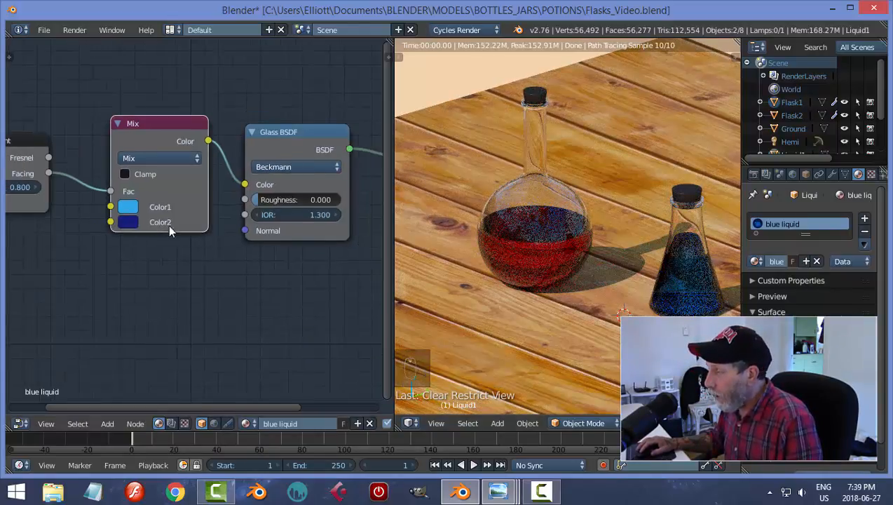
{"action": "middle_click_drag", "start_coordinate": [122, 270], "coordinate": [210, 262]}
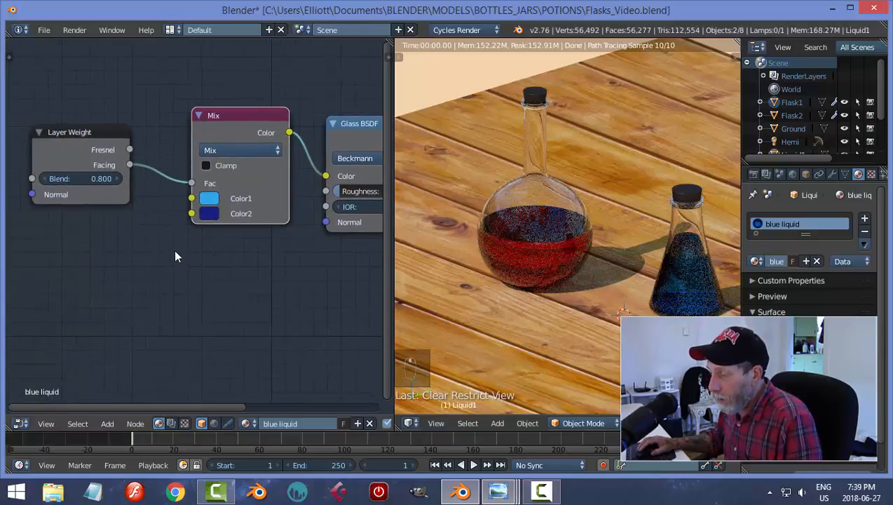
{"action": "left_click", "coordinate": [98, 179]}
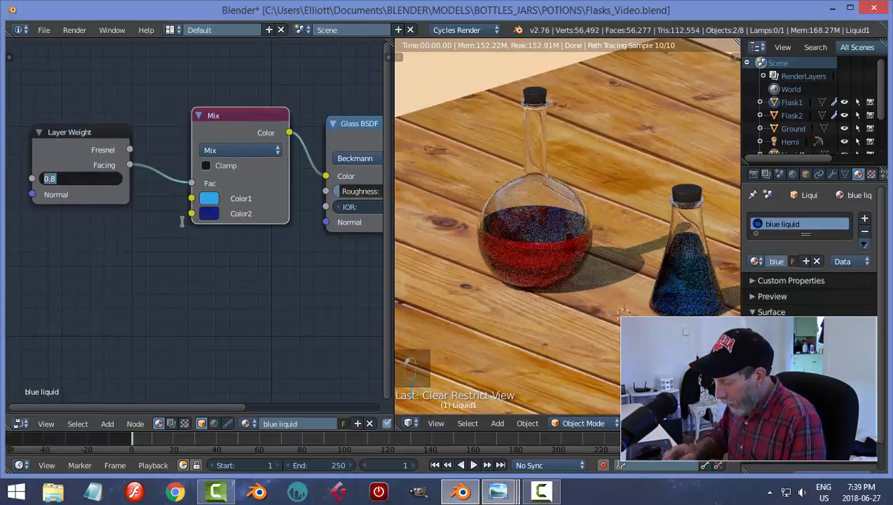
{"action": "type", "text": ".1"}
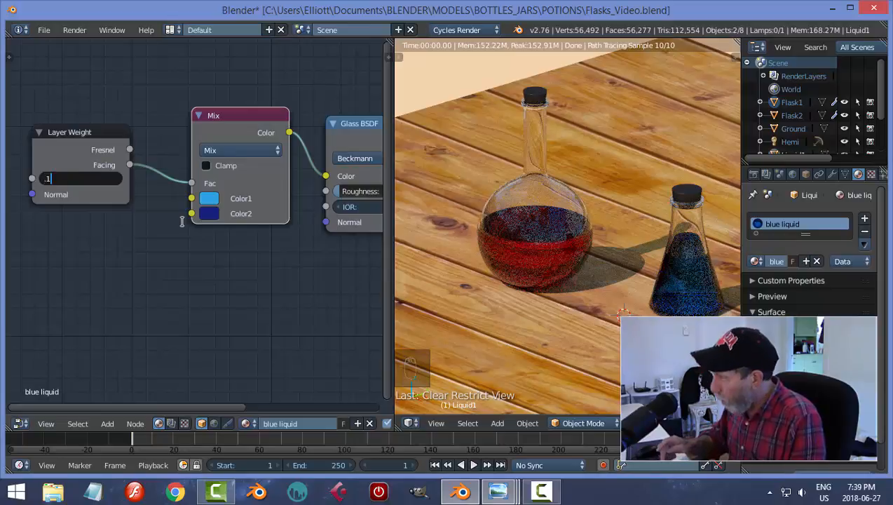
{"action": "key", "text": "Return"}
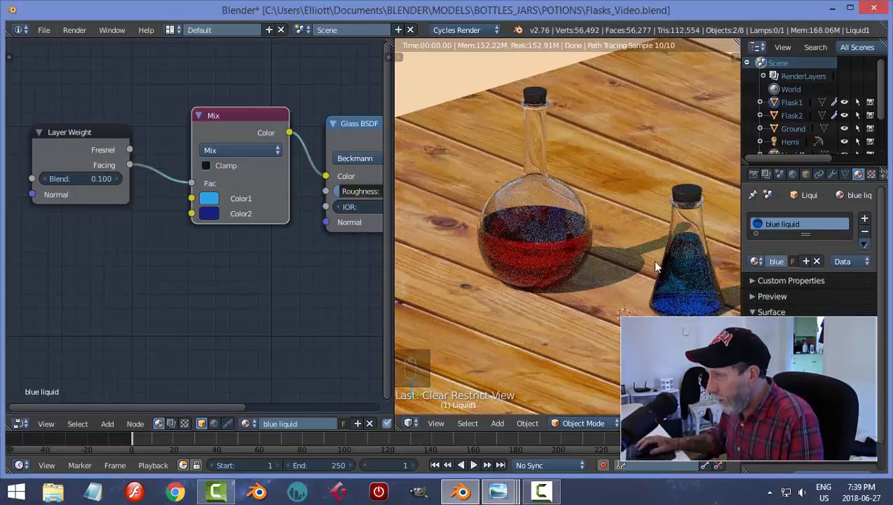
{"action": "left_click", "coordinate": [89, 180]}
{"action": "type", "text": ".9"}
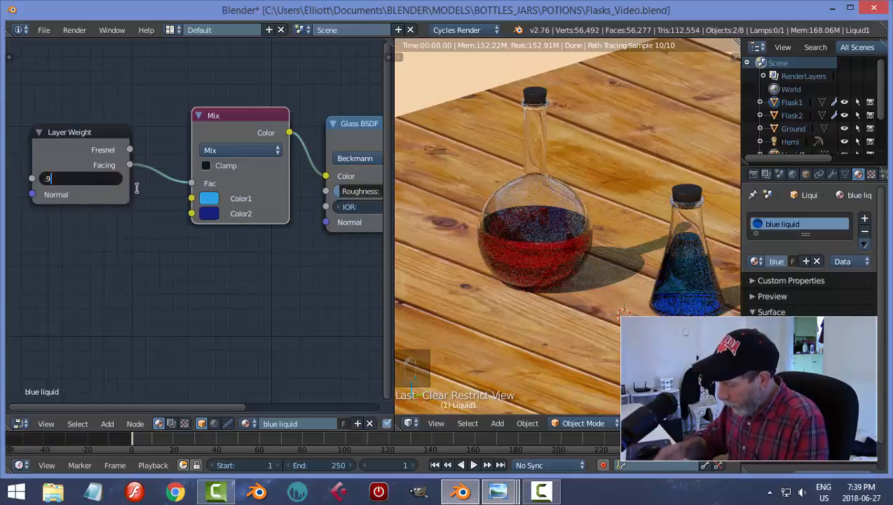
{"action": "key", "text": "Return"}
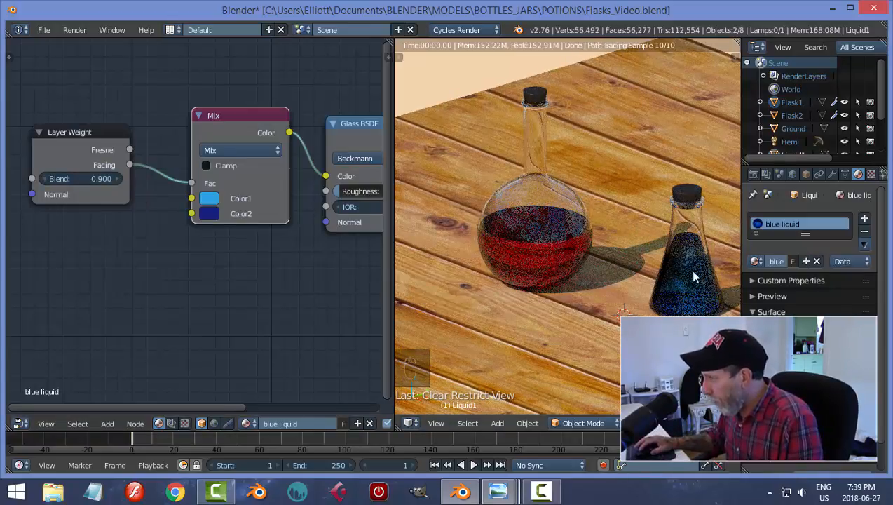
Set the Blend of the blue liquid's Layer Weight node to 0.7
{"action": "left_click", "coordinate": [72, 176]}
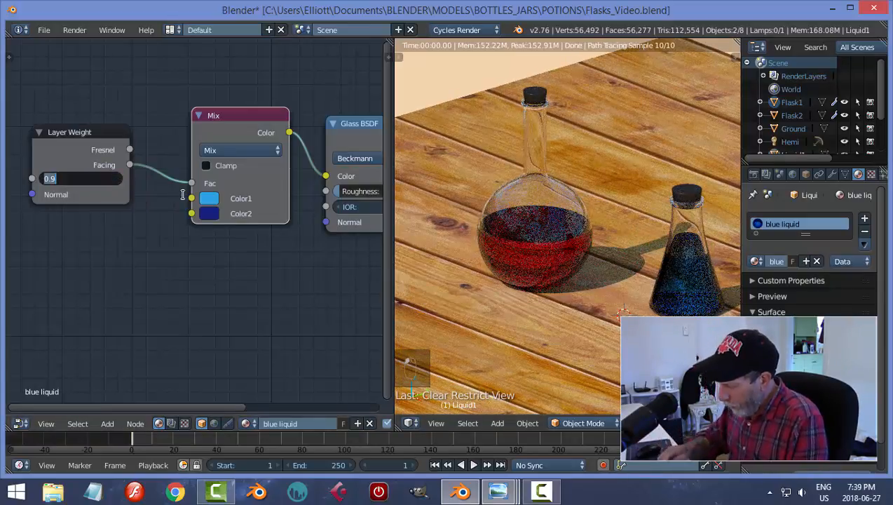
{"action": "type", "text": ".7"}
{"action": "key", "text": "Return"}
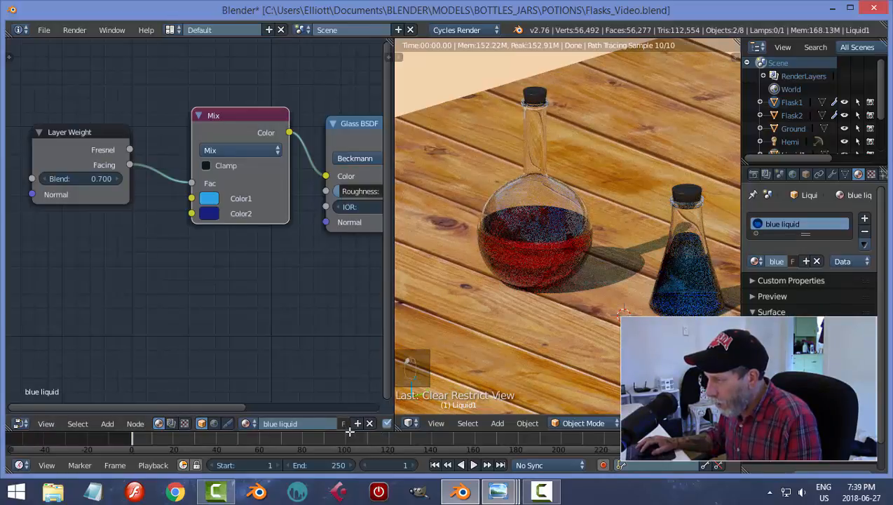
Merge the node editor area into the 3D view, frame both flasks and save the file
{"action": "left_click_drag", "start_coordinate": [394, 428], "coordinate": [175, 267]}
{"action": "scroll", "coordinate": [466, 371], "scroll_direction": "down", "scroll_amount": 6}
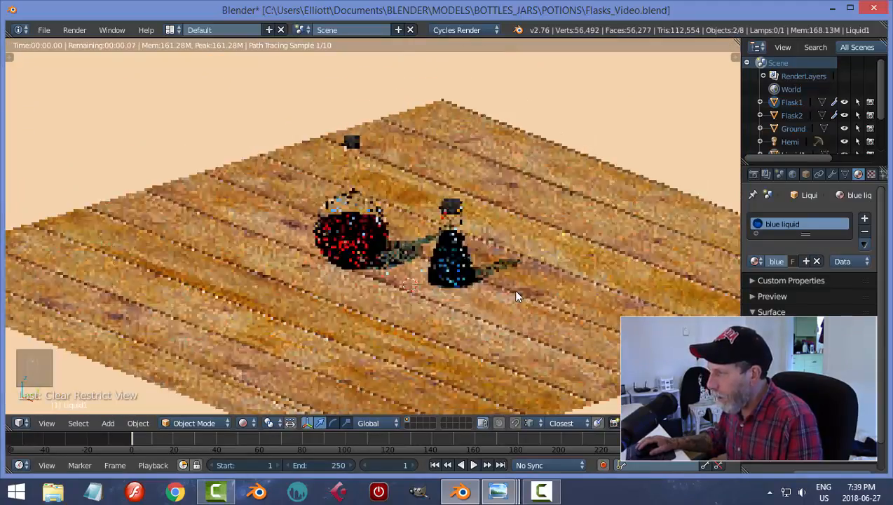
{"action": "middle_click_drag", "start_coordinate": [511, 308], "coordinate": [509, 315], "text": "shift"}
{"action": "scroll", "coordinate": [507, 315], "scroll_direction": "up", "scroll_amount": 7}
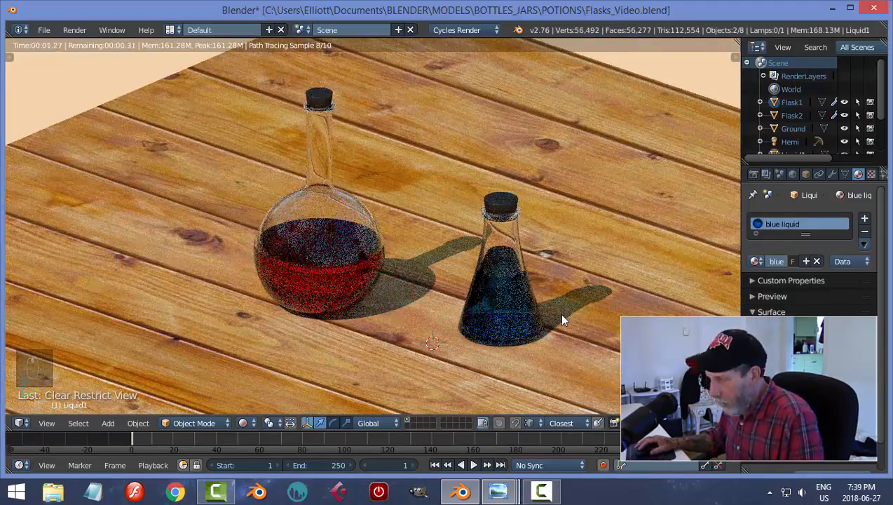
{"action": "key", "text": "ctrl+s"}
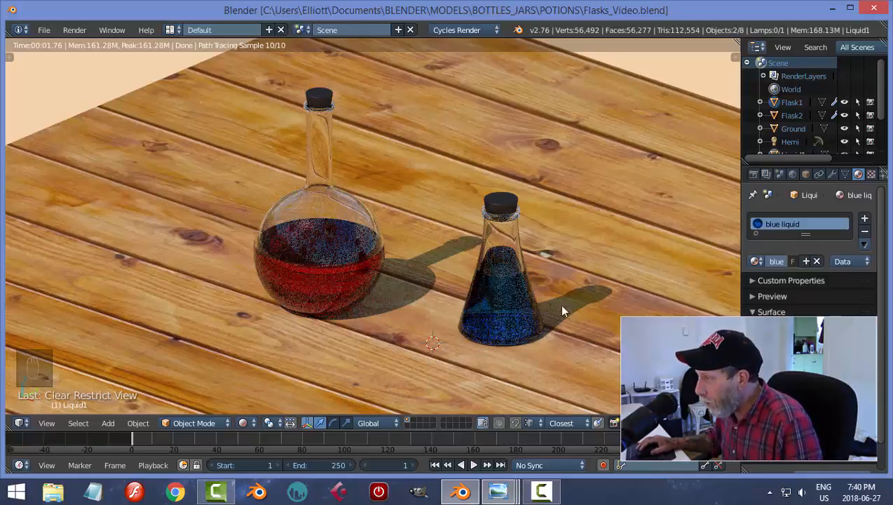
Switch the 3D view to perspective and frame both flasks from a low angle against the beach background
{"action": "middle_click_drag", "start_coordinate": [561, 283], "coordinate": [542, 280], "text": "shift"}
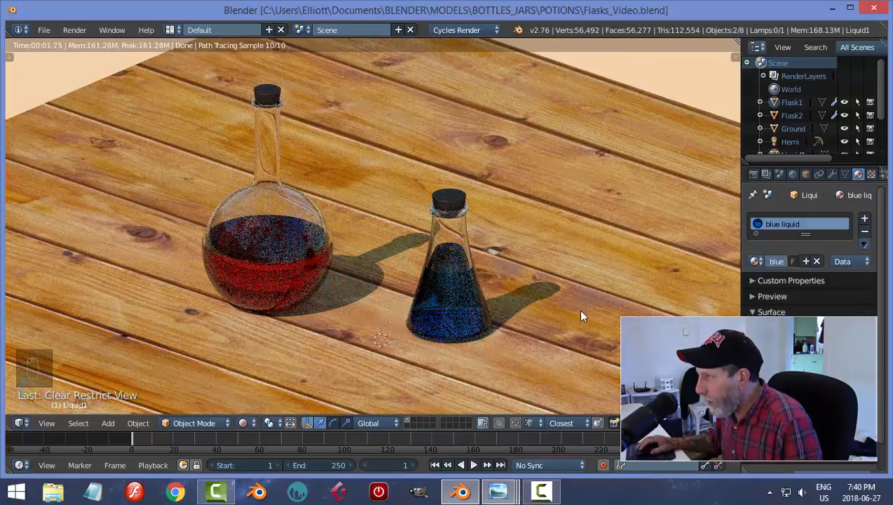
{"action": "middle_click_drag", "start_coordinate": [581, 317], "coordinate": [590, 295]}
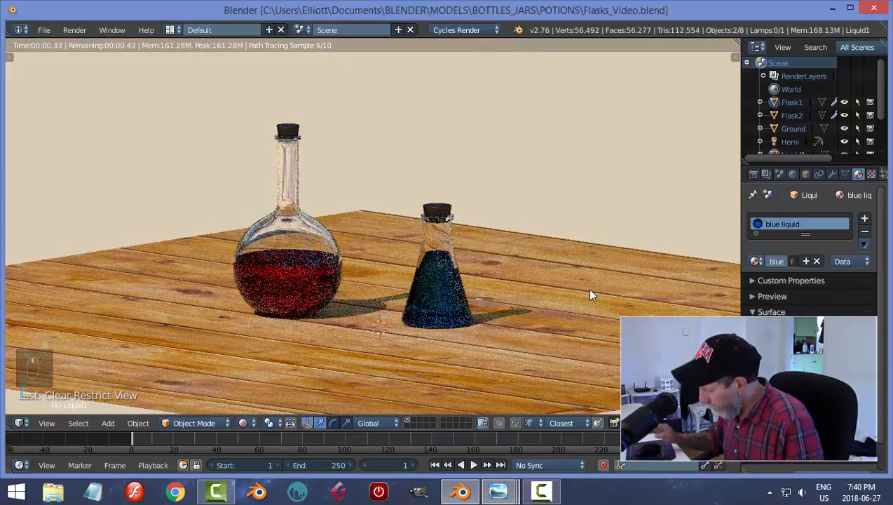
{"action": "key", "text": "KP_5"}
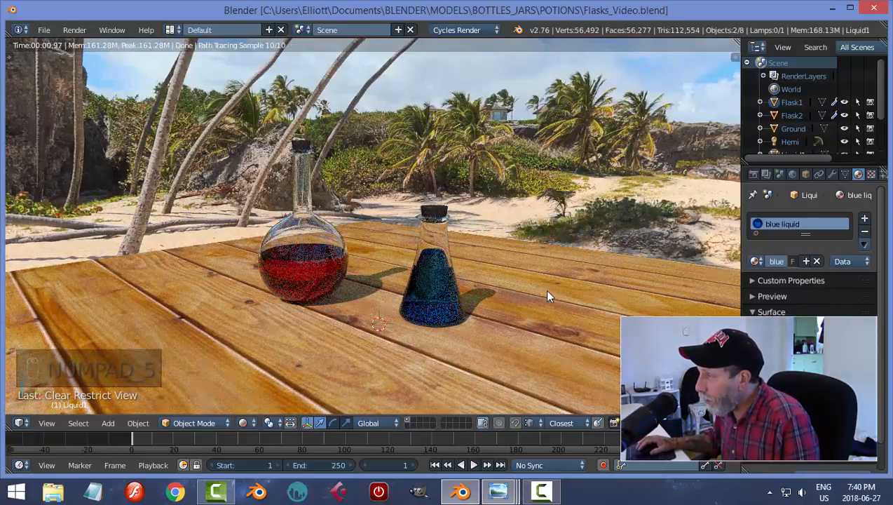
{"action": "scroll", "coordinate": [540, 292], "scroll_direction": "up", "scroll_amount": 2}
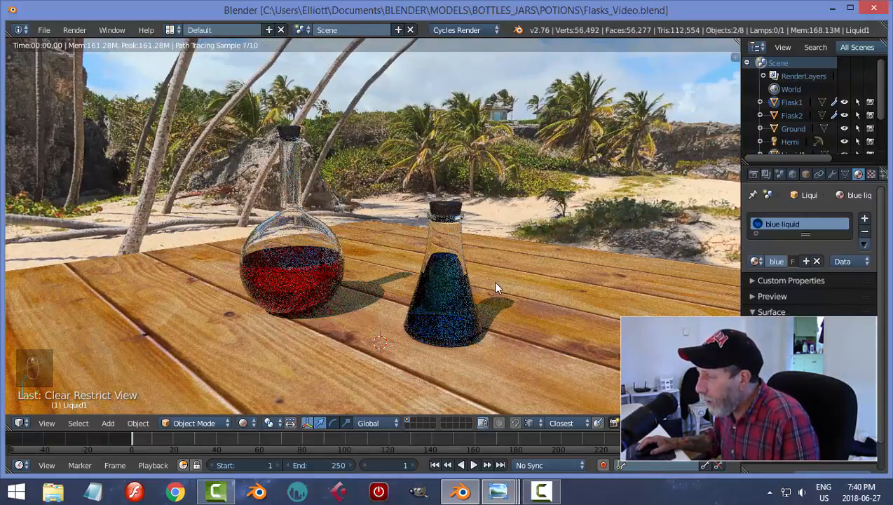
{"action": "middle_click_drag", "start_coordinate": [493, 280], "coordinate": [617, 278], "text": "shift"}
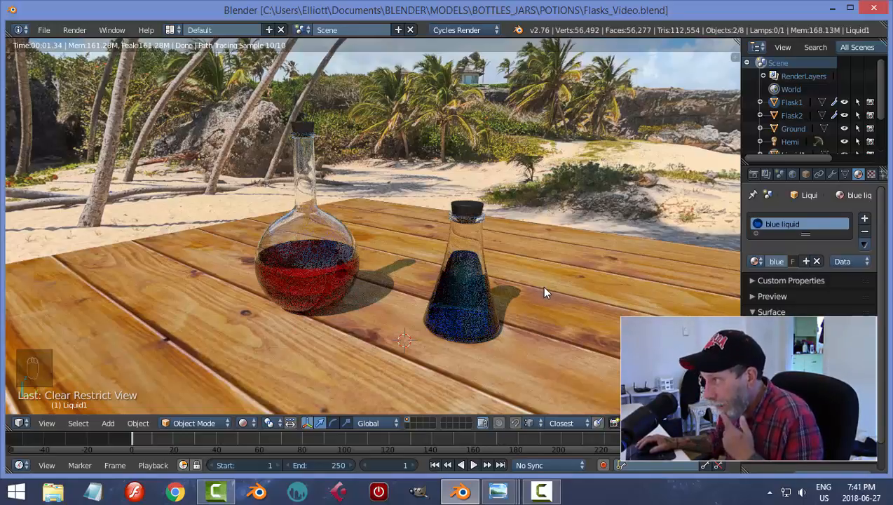
Display the 3D view in solid shading and set the render resolution scale to 80%, with the properties area widened
{"action": "left_click", "coordinate": [753, 175]}
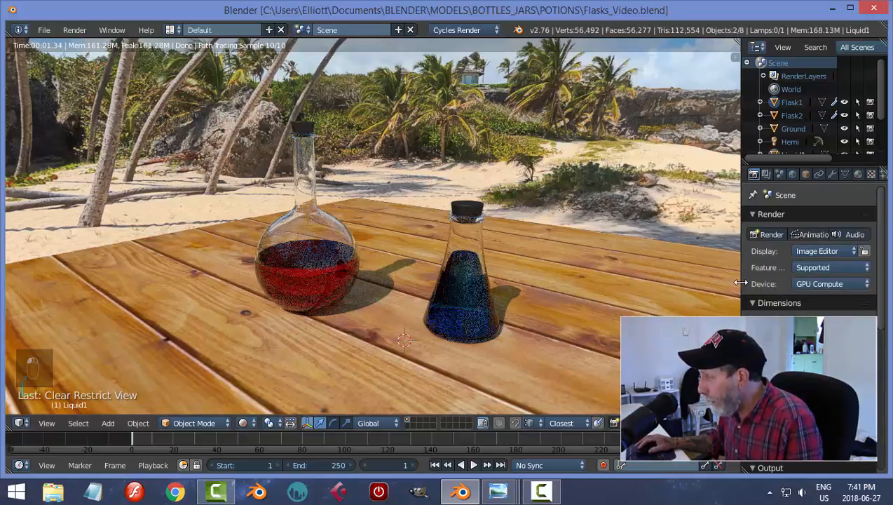
{"action": "left_click_drag", "start_coordinate": [741, 282], "coordinate": [709, 282]}
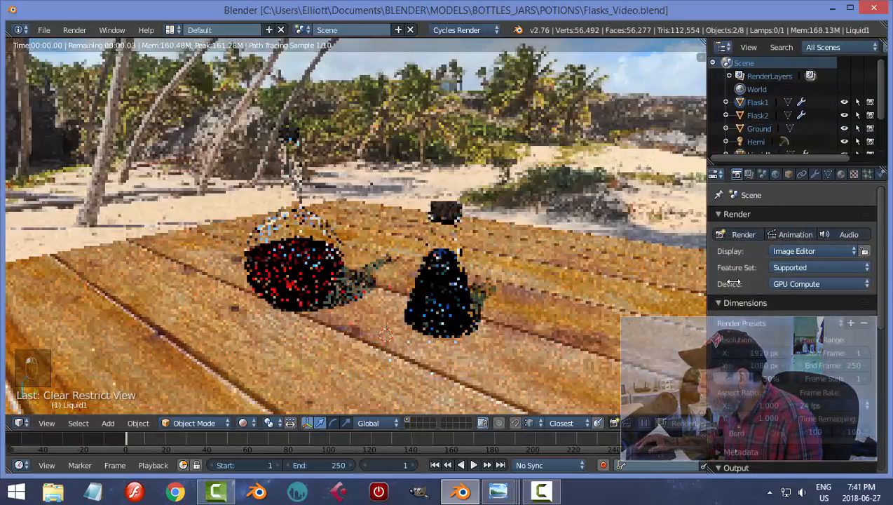
{"action": "left_click_drag", "start_coordinate": [880, 274], "coordinate": [880, 298]}
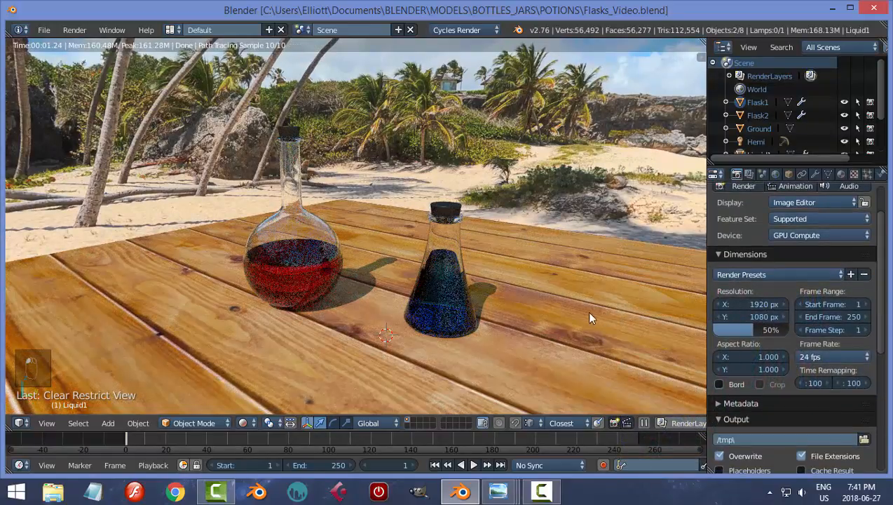
{"action": "key", "text": "shift+z"}
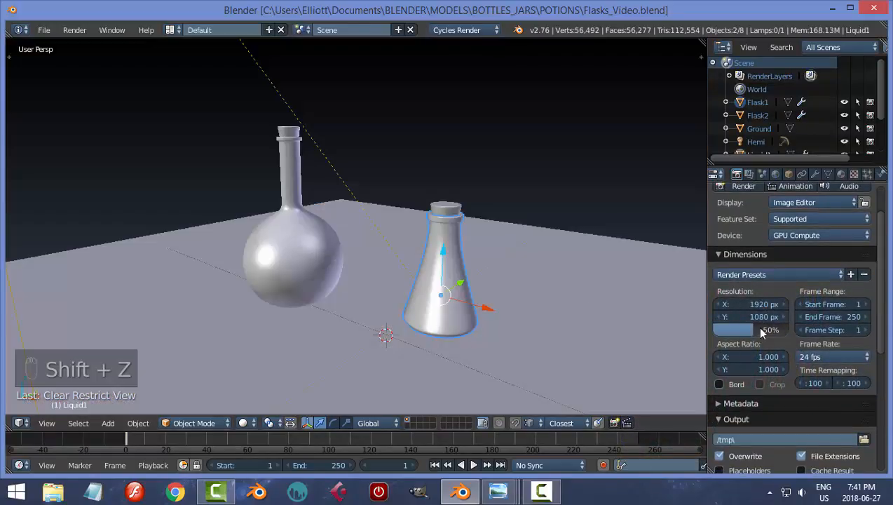
{"action": "left_click_drag", "start_coordinate": [755, 329], "coordinate": [779, 330]}
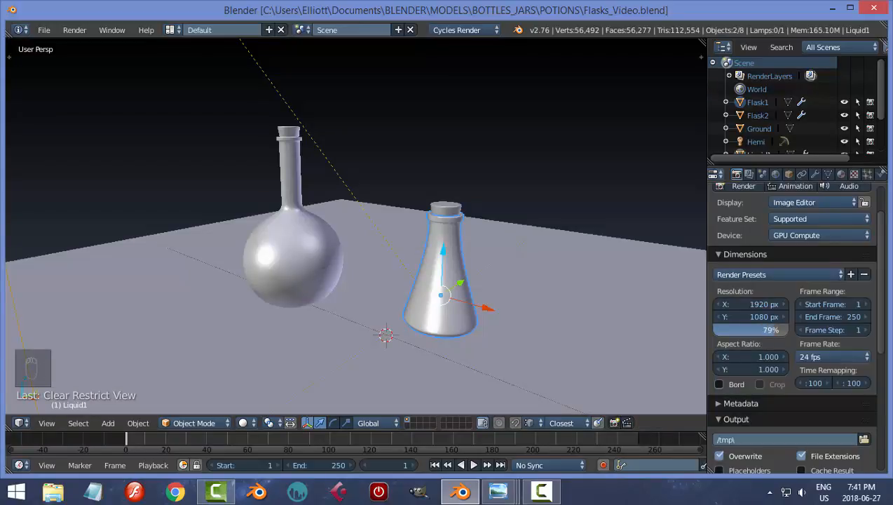
{"action": "left_click", "coordinate": [755, 329]}
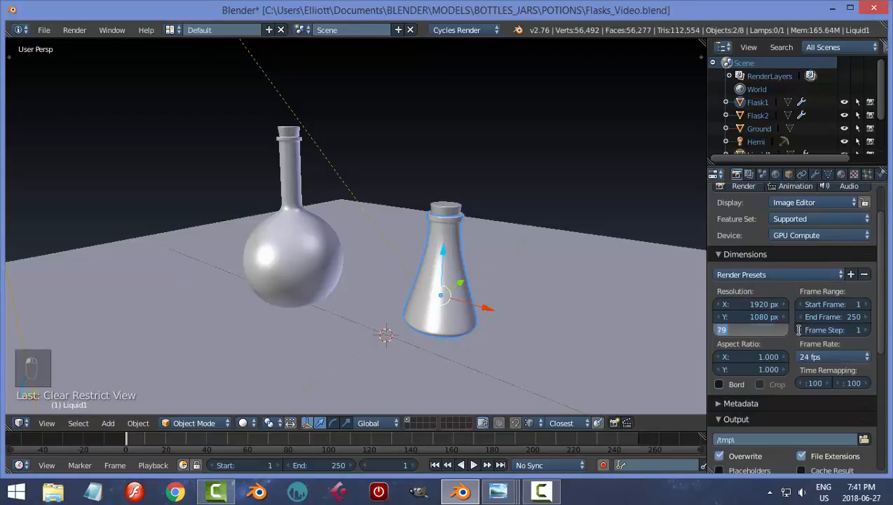
{"action": "type", "text": "80"}
{"action": "key", "text": "Return"}
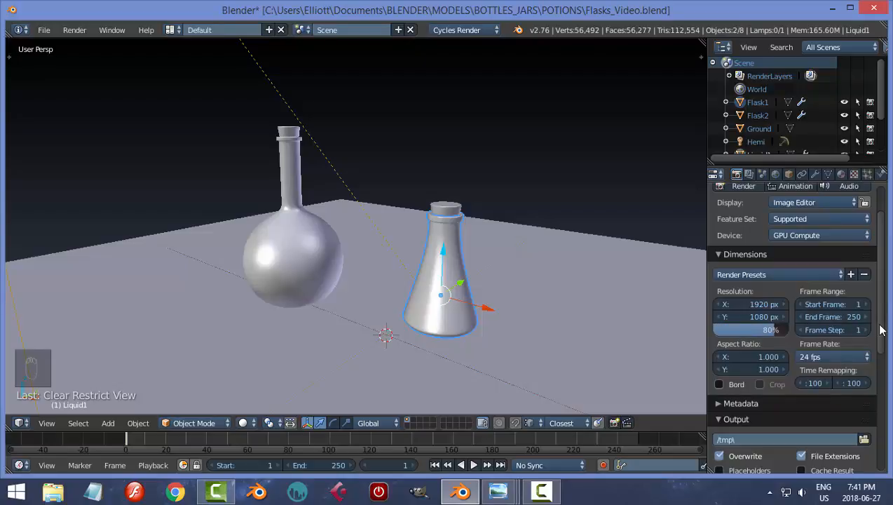
Set the PNG render output to 16-bit color depth with 4% compression
{"action": "scroll", "coordinate": [881, 329], "scroll_direction": "down", "scroll_amount": 5}
{"action": "left_click", "coordinate": [846, 348]}
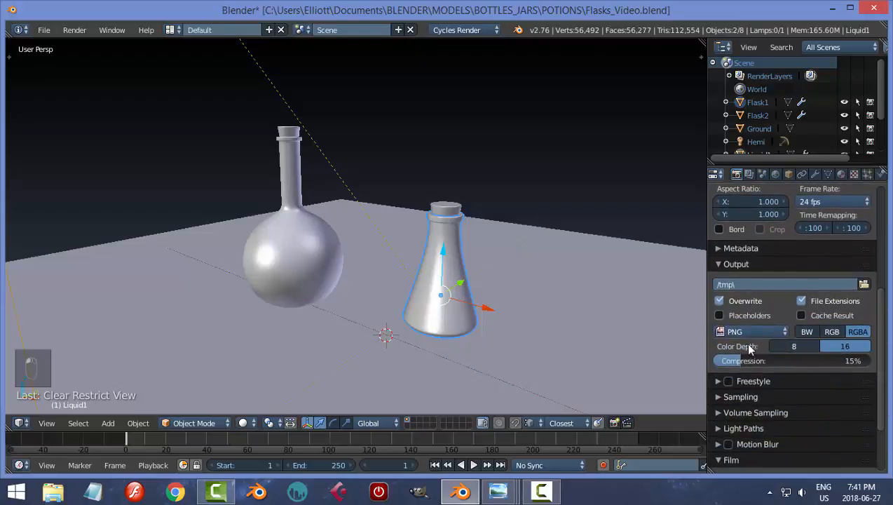
{"action": "left_click_drag", "start_coordinate": [741, 362], "coordinate": [723, 361]}
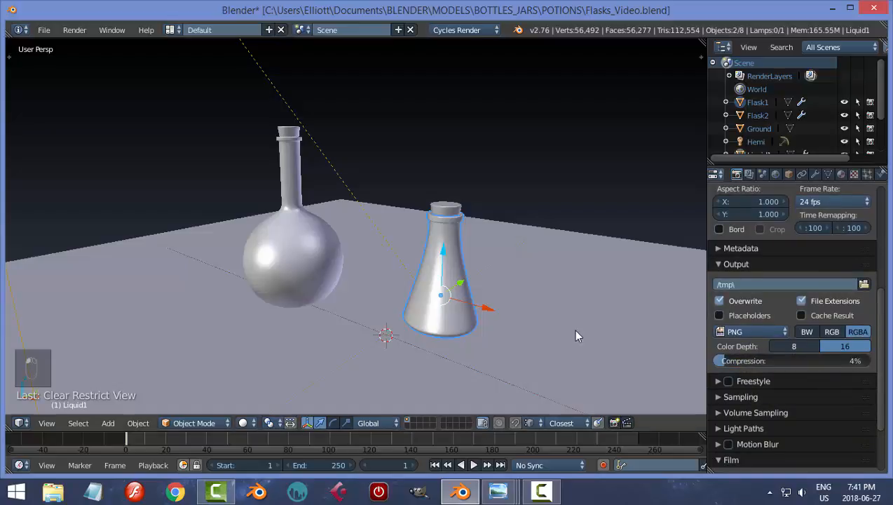
Save the file and set the Cycles render samples to 400
{"action": "key", "text": "ctrl+s"}
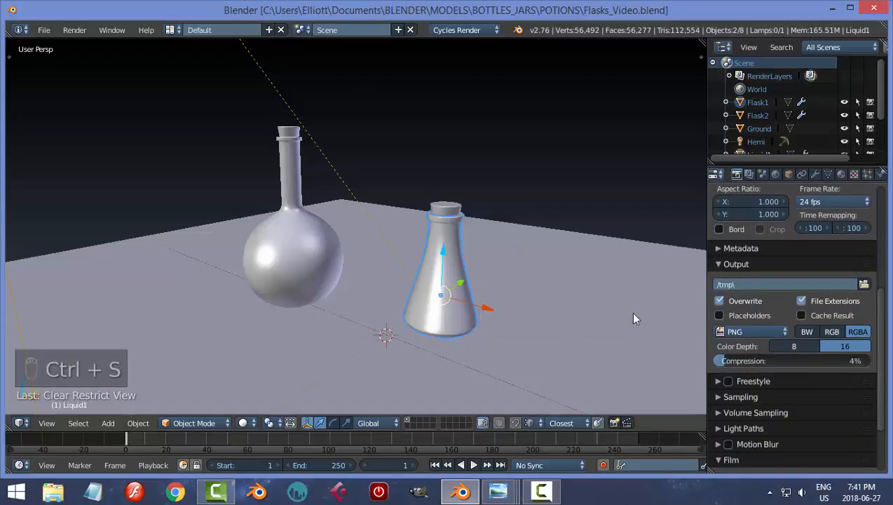
{"action": "scroll", "coordinate": [884, 319], "scroll_direction": "down", "scroll_amount": 3}
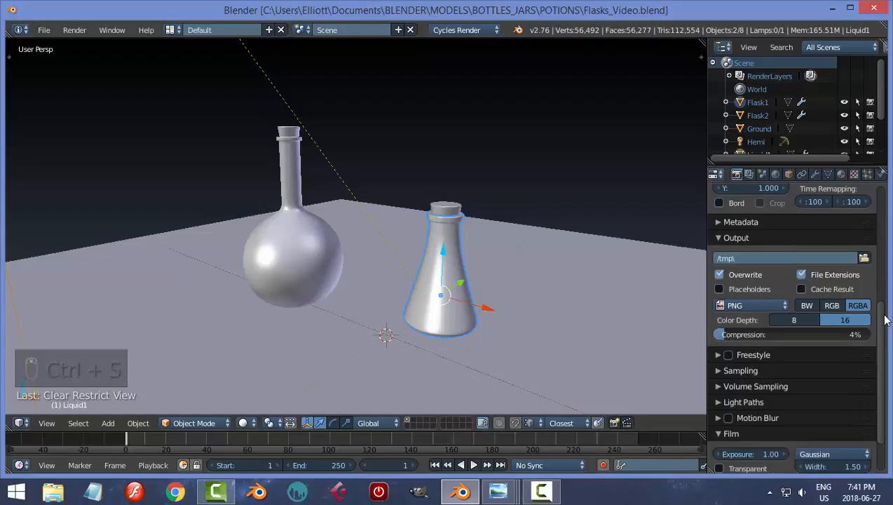
{"action": "left_click", "coordinate": [719, 344]}
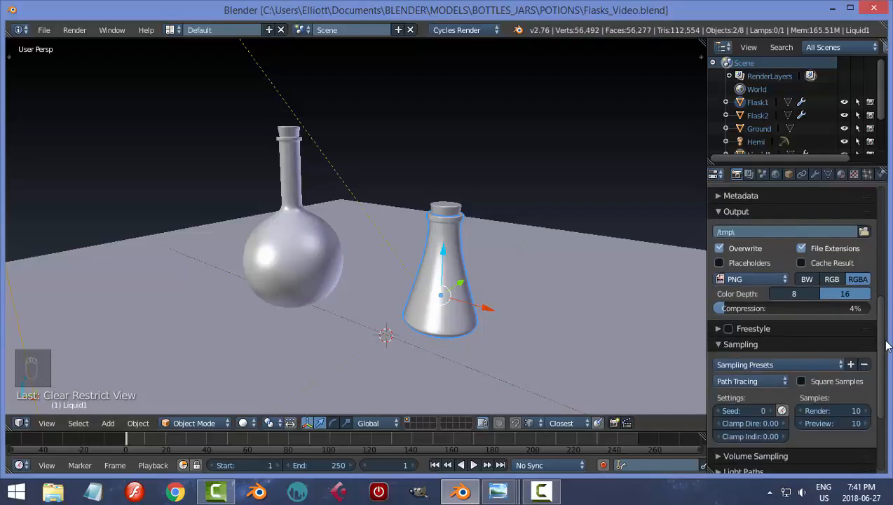
{"action": "scroll", "coordinate": [883, 355], "scroll_direction": "down", "scroll_amount": 4}
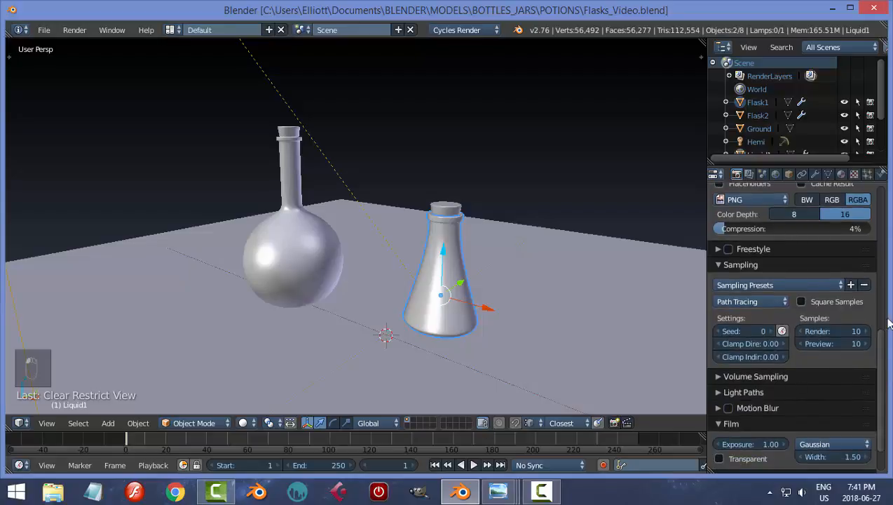
{"action": "scroll", "coordinate": [884, 346], "scroll_direction": "up", "scroll_amount": 2}
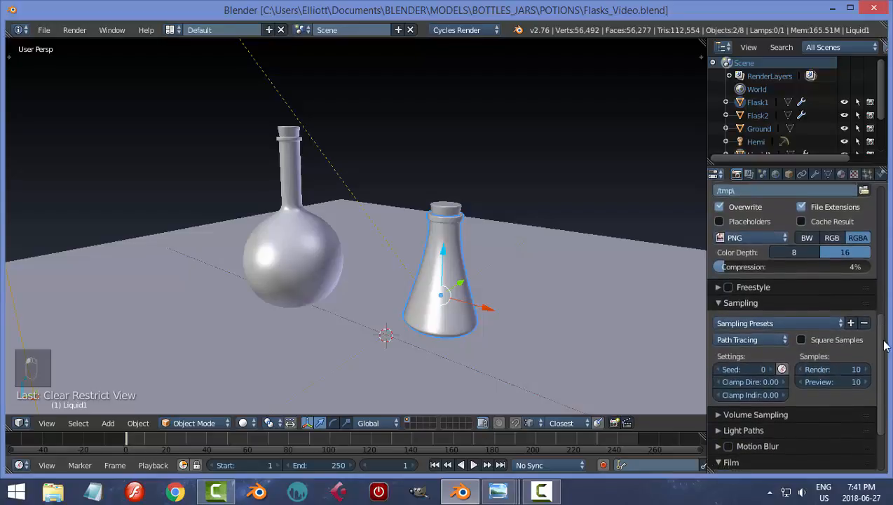
{"action": "scroll", "coordinate": [884, 358], "scroll_direction": "down", "scroll_amount": 5}
{"action": "left_click", "coordinate": [825, 288]}
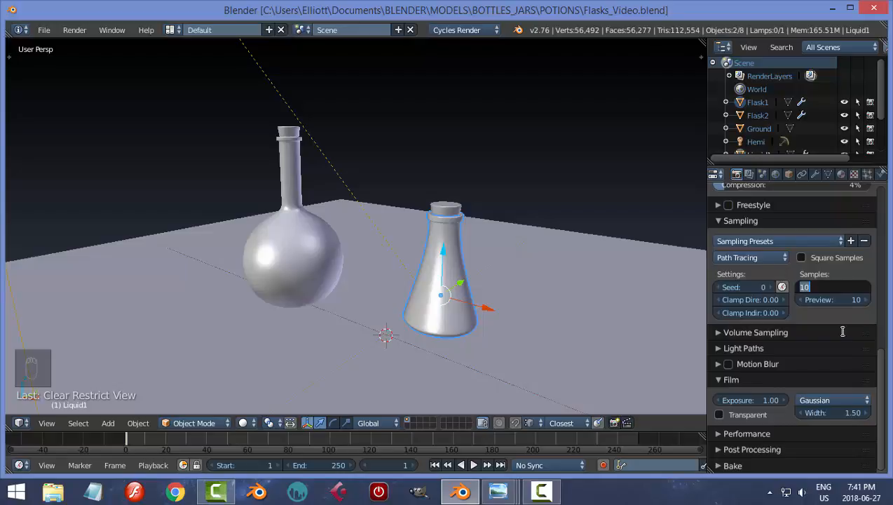
{"action": "type", "text": "400"}
{"action": "key", "text": "Return"}
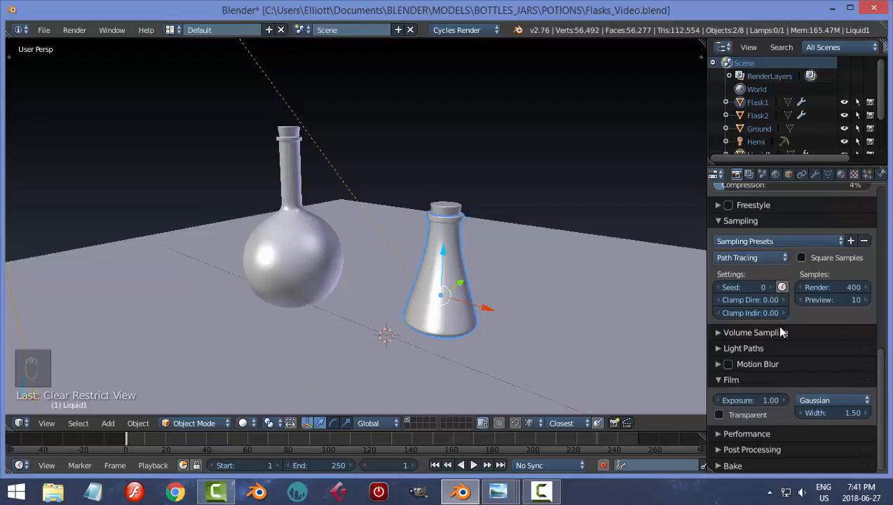
Set the sampling Clamp Indirect to 3.00 and Clamp Direct to 1.00
{"action": "left_click", "coordinate": [764, 312]}
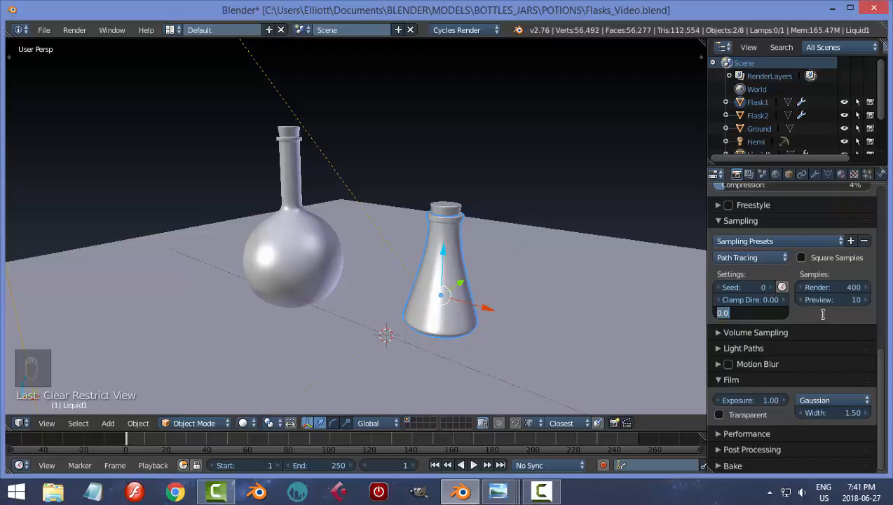
{"action": "key", "text": "Return"}
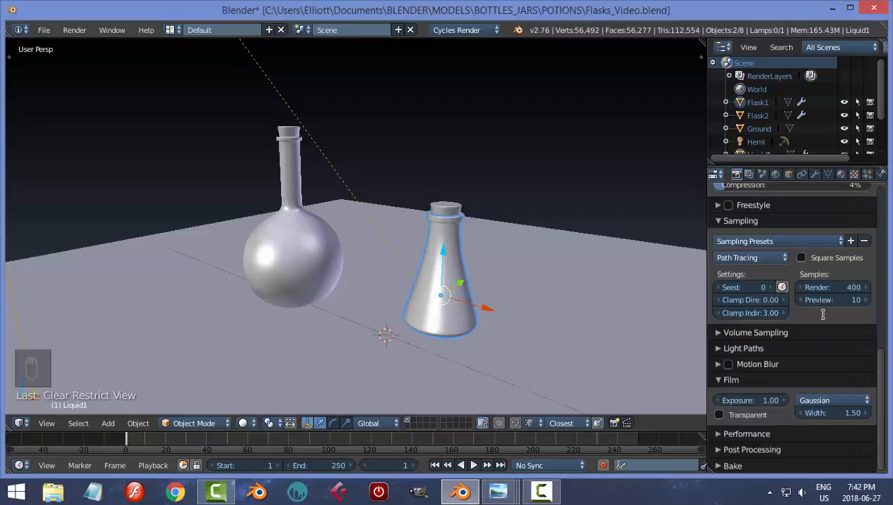
{"action": "left_click", "coordinate": [767, 299]}
{"action": "type", "text": "1"}
{"action": "key", "text": "Return"}
Expand the Light Paths settings and review the bounces, caustics and Filter Glossy options
{"action": "left_click", "coordinate": [717, 334]}
{"action": "left_click", "coordinate": [715, 334]}
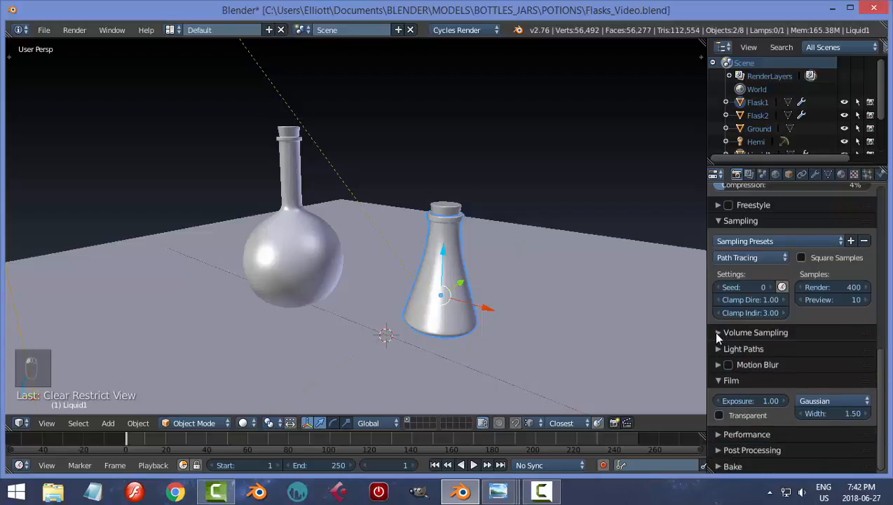
{"action": "left_click", "coordinate": [715, 348]}
{"action": "scroll", "coordinate": [804, 359], "scroll_direction": "down", "scroll_amount": 3}
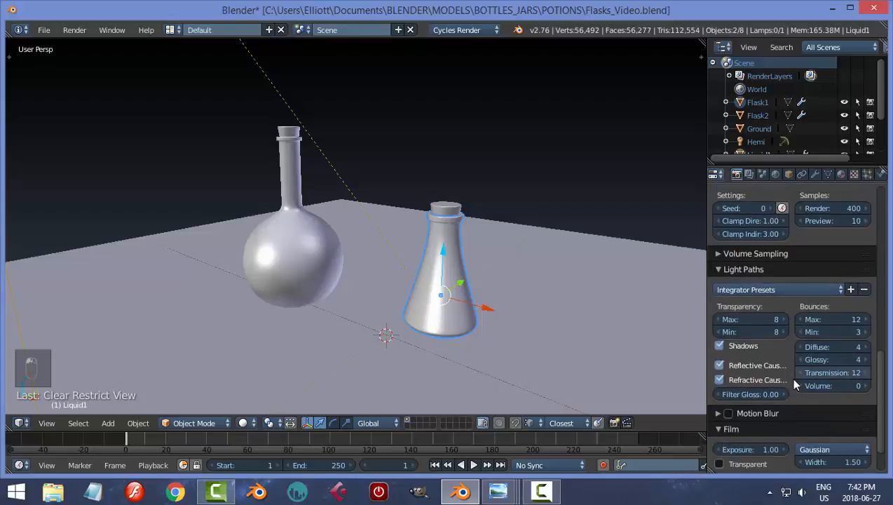
{"action": "left_click", "coordinate": [750, 394]}
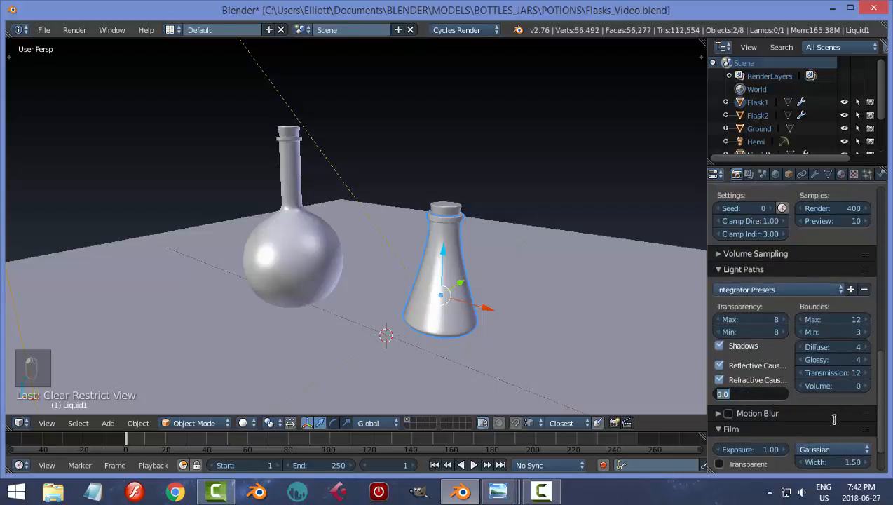
{"action": "key", "text": "Return"}
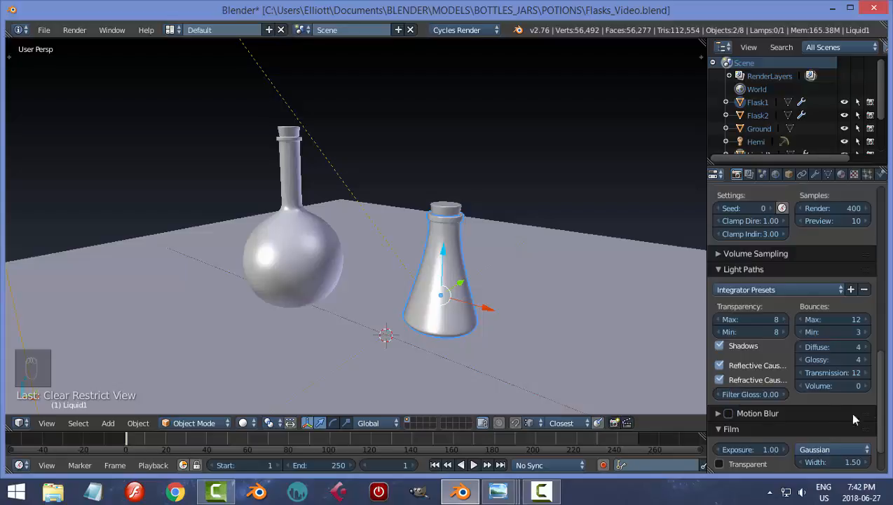
{"action": "scroll", "coordinate": [880, 392], "scroll_direction": "up", "scroll_amount": 2}
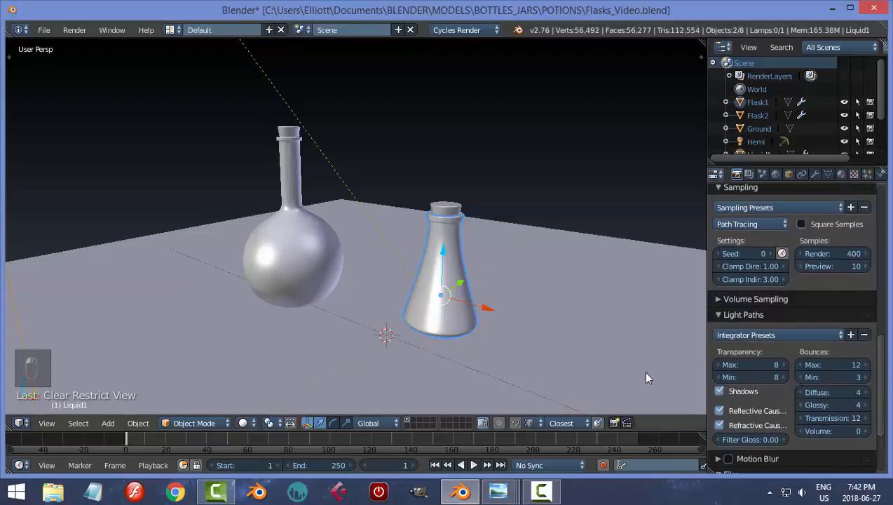
Select the Hemi lamp above the flasks and display its lamp settings
{"action": "scroll", "coordinate": [553, 345], "scroll_direction": "down", "scroll_amount": 4}
{"action": "middle_click_drag", "start_coordinate": [540, 309], "coordinate": [529, 315]}
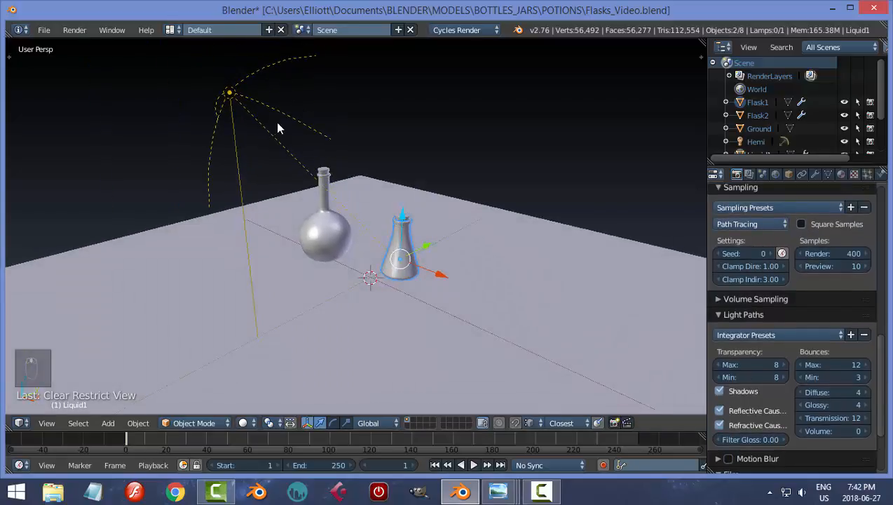
{"action": "right_click", "coordinate": [228, 95]}
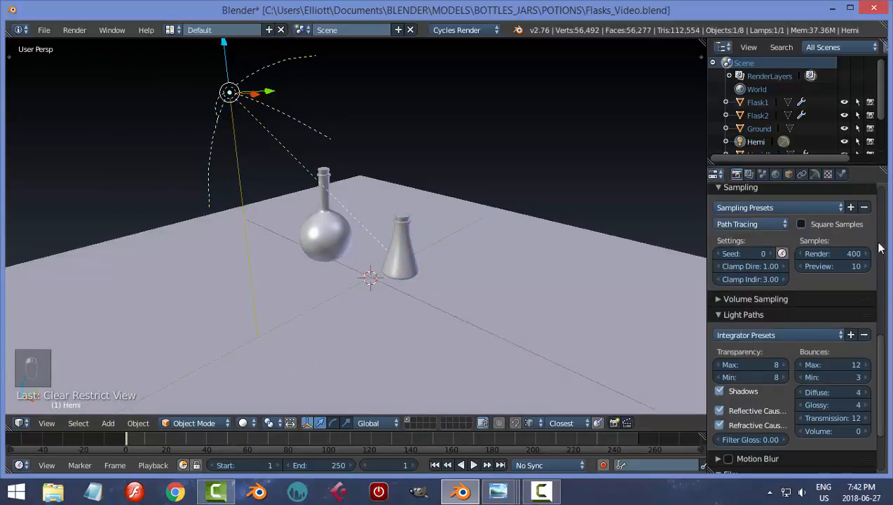
{"action": "left_click", "coordinate": [816, 174]}
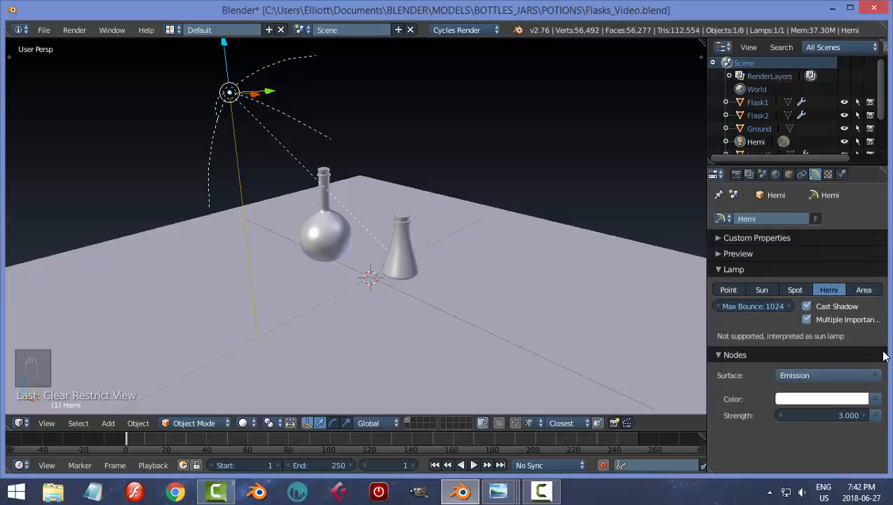
{"action": "key", "text": "ctrl+s"}
Add a camera, raise it to about the height of the flasks and move it back along the negative Y axis
{"action": "middle_click_drag", "start_coordinate": [599, 305], "coordinate": [545, 307]}
{"action": "key", "text": "KP_0"}
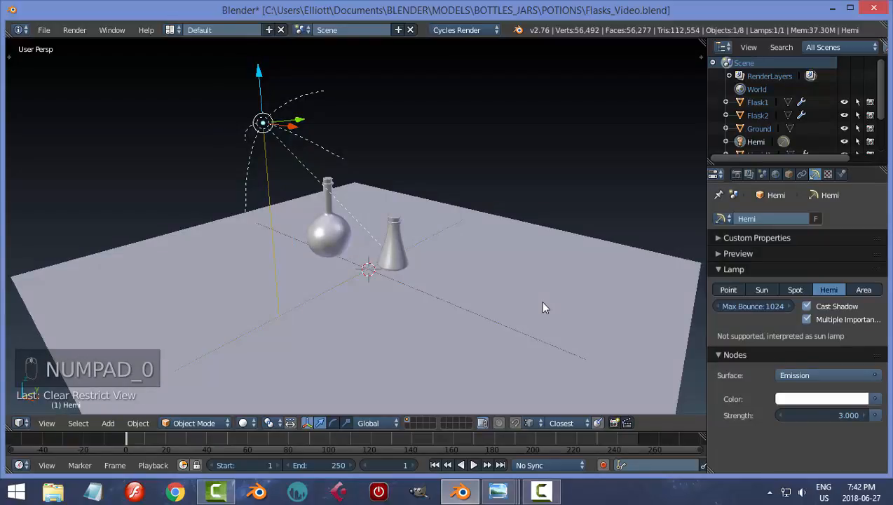
{"action": "key", "text": "shift+a"}
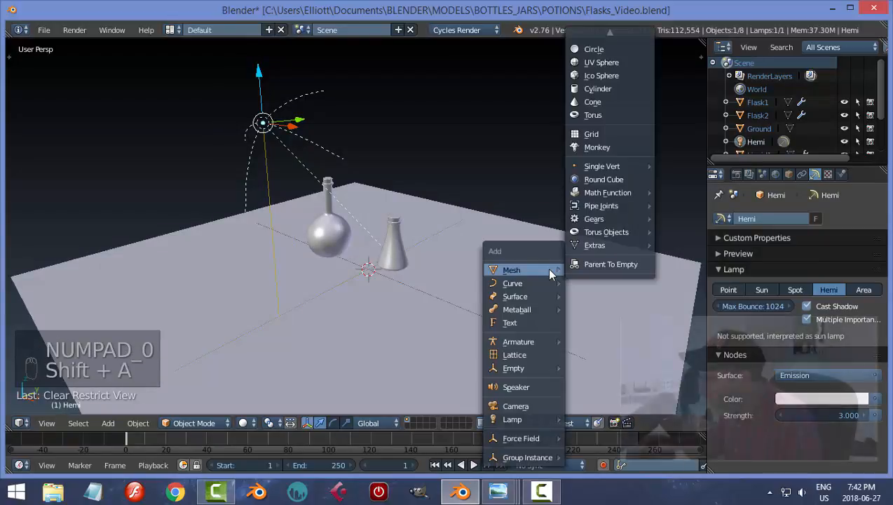
{"action": "left_click", "coordinate": [520, 410]}
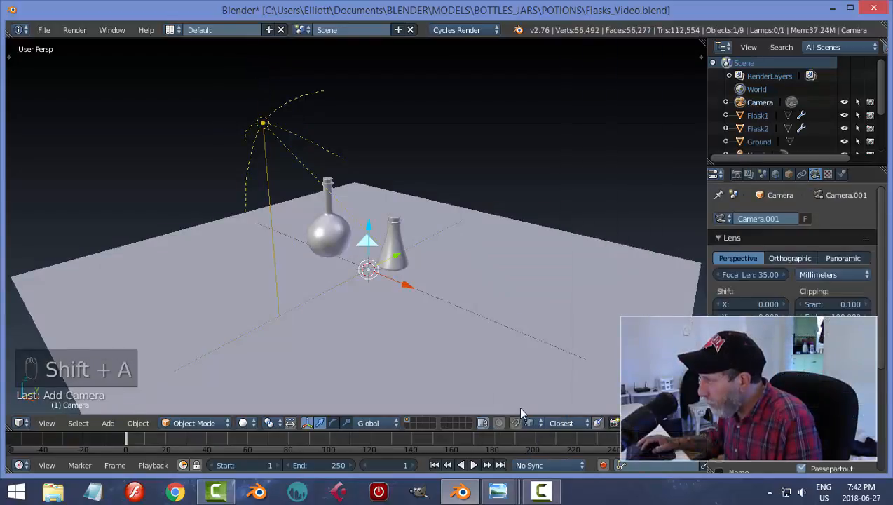
{"action": "middle_click_drag", "start_coordinate": [483, 309], "coordinate": [397, 284]}
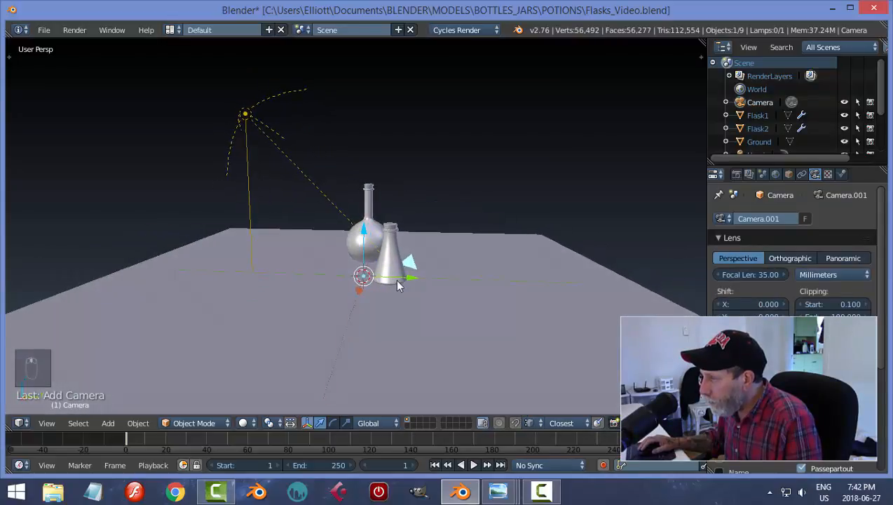
{"action": "left_click_drag", "start_coordinate": [364, 230], "coordinate": [359, 174]}
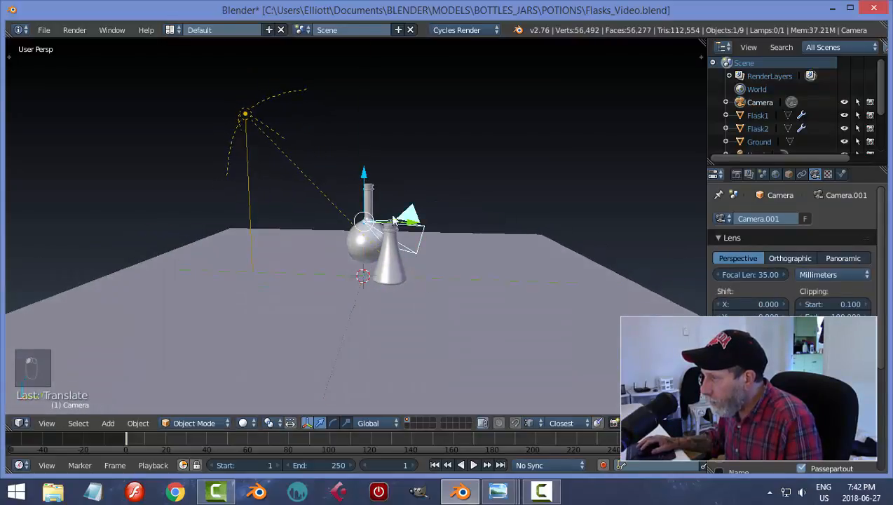
{"action": "left_click_drag", "start_coordinate": [404, 224], "coordinate": [281, 228]}
Set the camera's Z rotation to 0° in its transform properties
{"action": "key", "text": "n"}
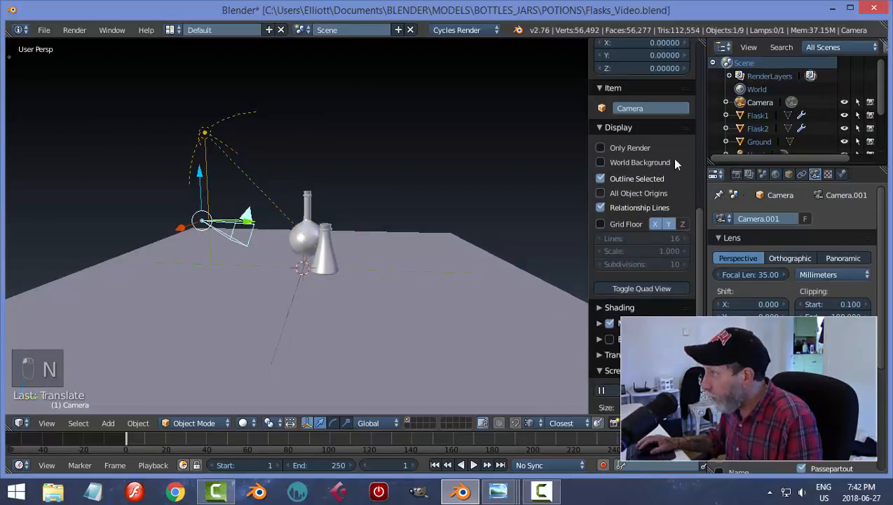
{"action": "scroll", "coordinate": [688, 148], "scroll_direction": "up", "scroll_amount": 5}
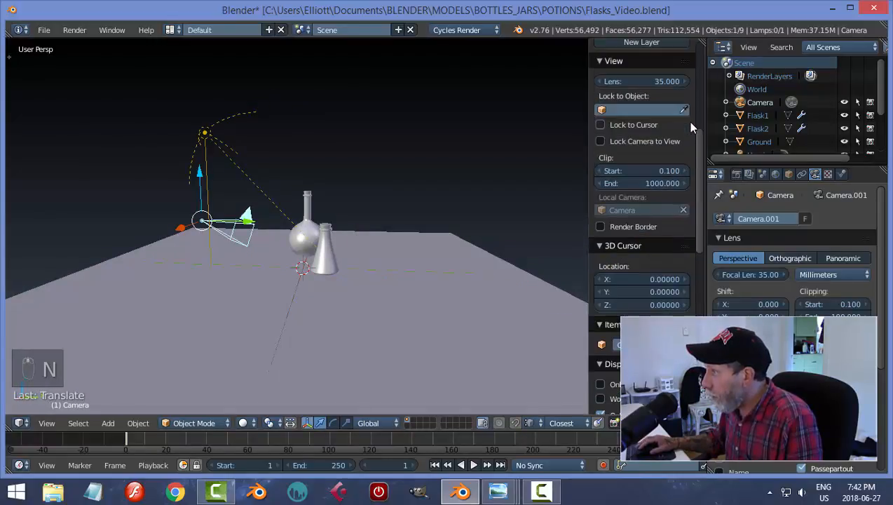
{"action": "scroll", "coordinate": [678, 145], "scroll_direction": "up", "scroll_amount": 6}
{"action": "double_click", "coordinate": [631, 85]}
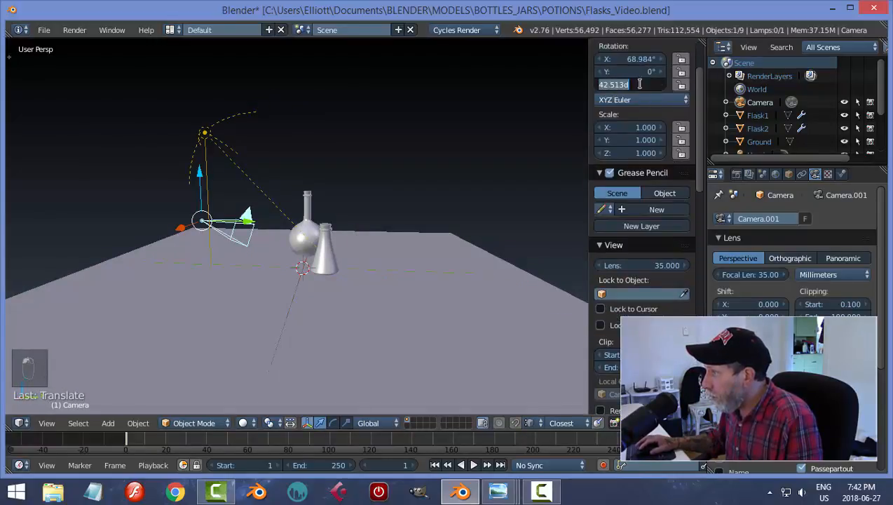
{"action": "type", "text": "0"}
{"action": "key", "text": "Return"}
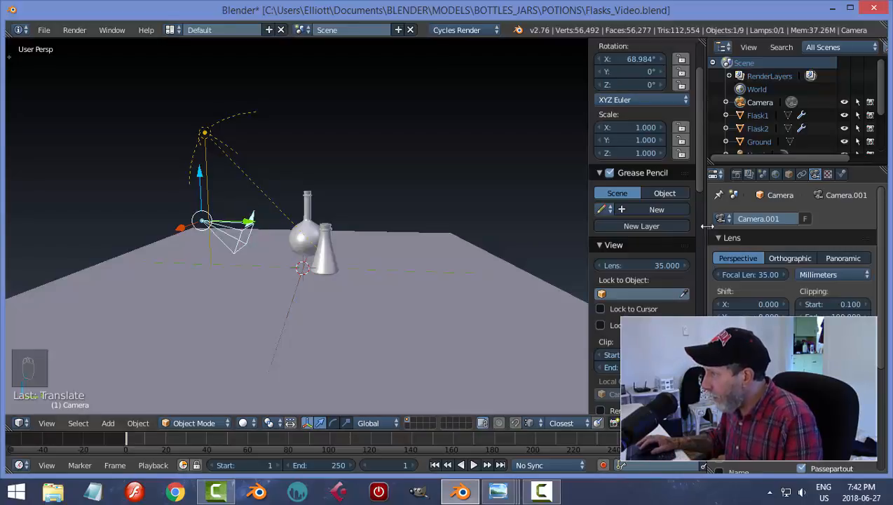
Set the 3D view lens to 50 and enable Lock Camera to View
{"action": "left_click", "coordinate": [639, 267]}
{"action": "type", "text": "5"}
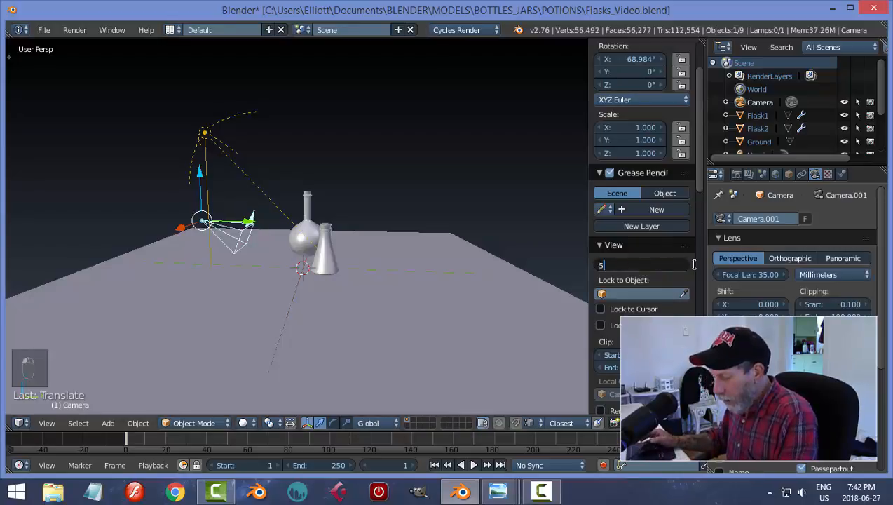
{"action": "type", "text": "0"}
{"action": "key", "text": "Return"}
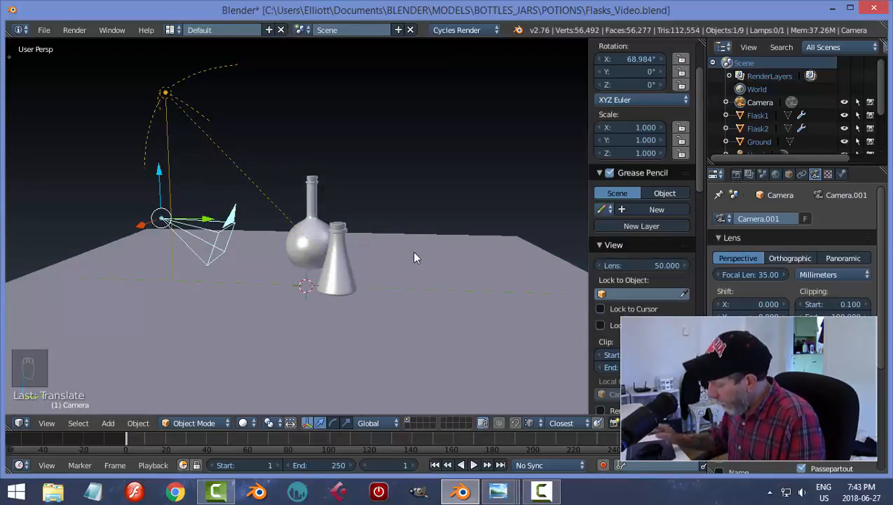
{"action": "scroll", "coordinate": [460, 328], "scroll_direction": "down", "scroll_amount": 1}
{"action": "left_click", "coordinate": [602, 326]}
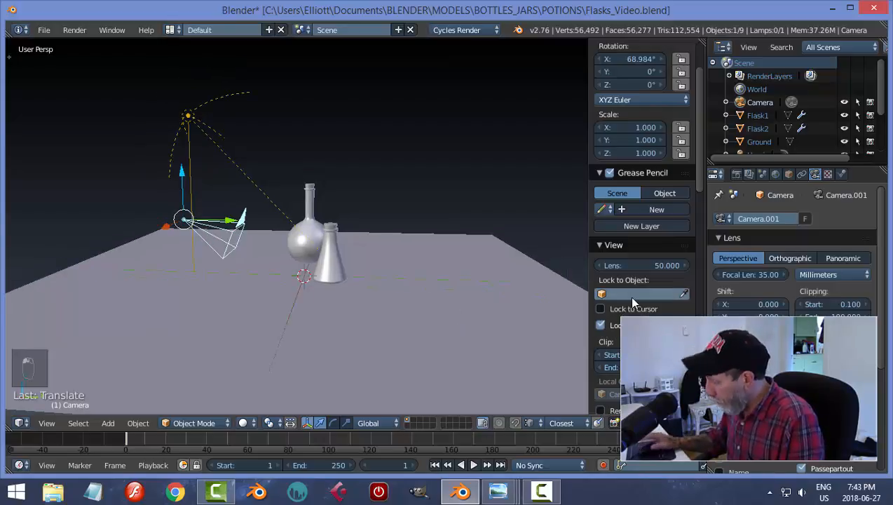
Look through the camera with the view properties hidden and frame both flasks large inside the camera border
{"action": "key", "text": "KP_0"}
{"action": "key", "text": "KP_0"}
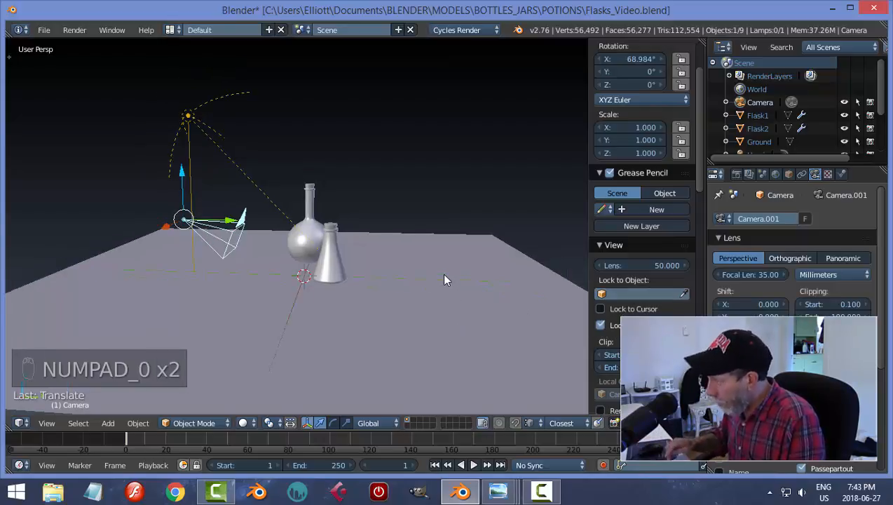
{"action": "key", "text": "n"}
{"action": "key", "text": "n"}
{"action": "key", "text": "n"}
{"action": "scroll", "coordinate": [463, 279], "scroll_direction": "up", "scroll_amount": 2}
{"action": "scroll", "coordinate": [527, 272], "scroll_direction": "down", "scroll_amount": 5}
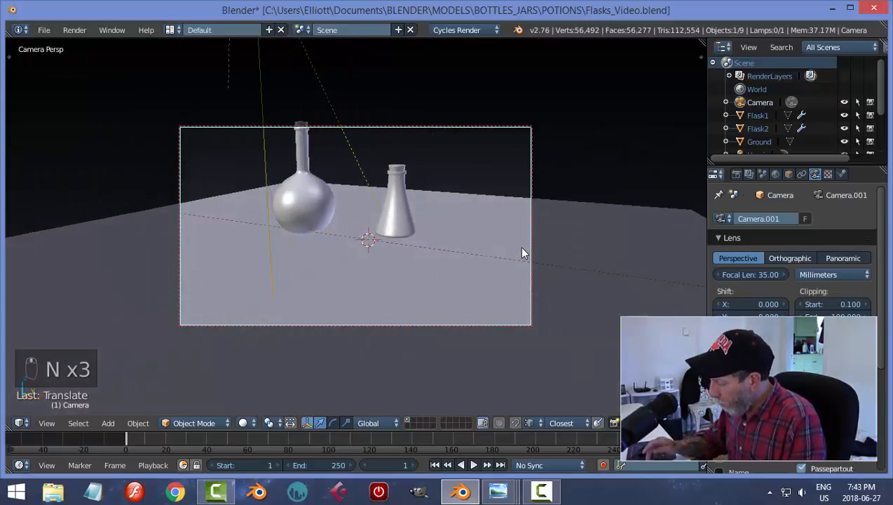
{"action": "key", "text": "Home"}
{"action": "middle_click_drag", "start_coordinate": [519, 246], "coordinate": [573, 307]}
{"action": "scroll", "coordinate": [547, 309], "scroll_direction": "up", "scroll_amount": 3}
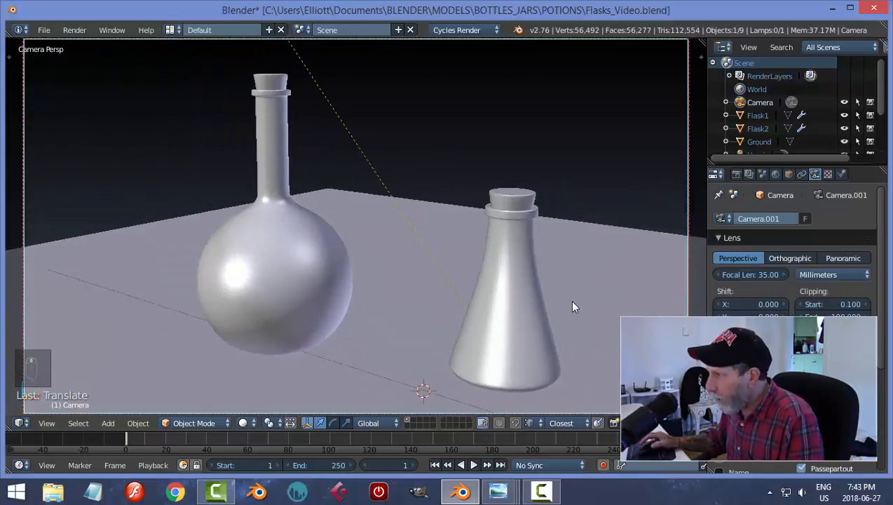
Preview the camera view in rendered shading, reframe both flasks from slightly higher and farther away, and save the file
{"action": "key", "text": "shift+z"}
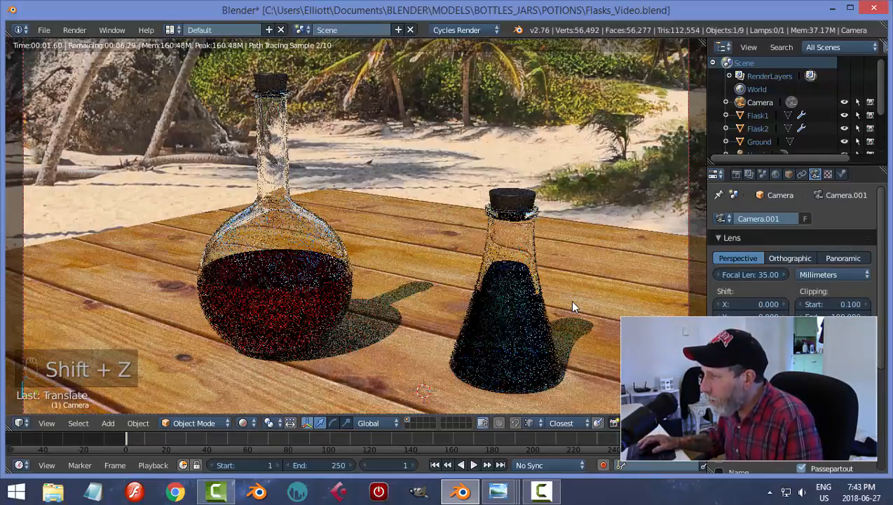
{"action": "middle_click_drag", "start_coordinate": [568, 287], "coordinate": [537, 267]}
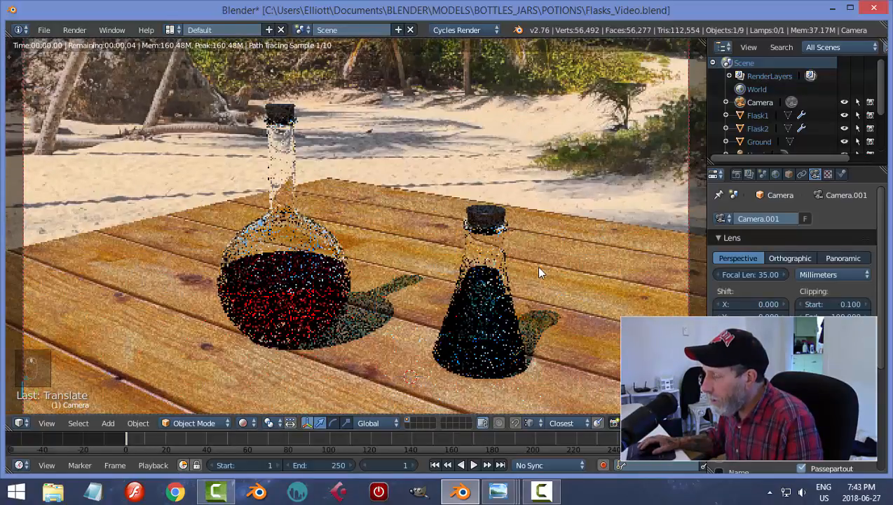
{"action": "key", "text": "ctrl+s"}
{"action": "left_click", "coordinate": [556, 322]}
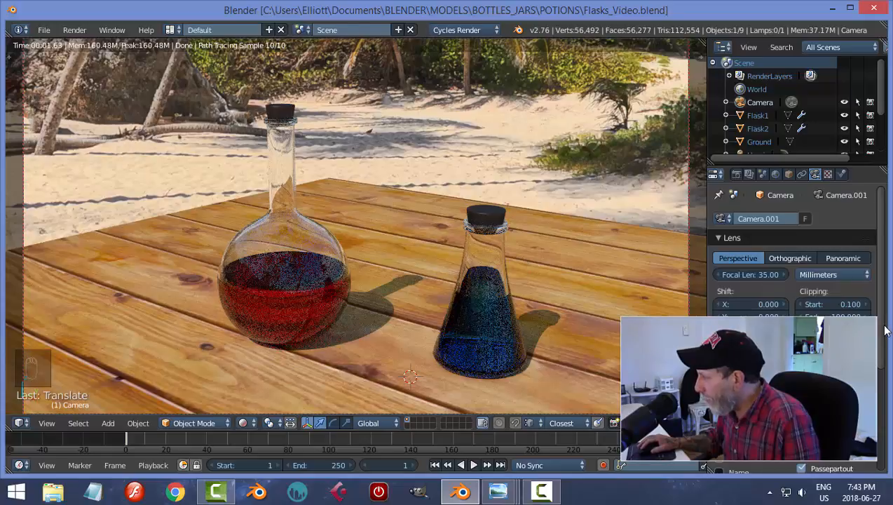
{"action": "mouse_move", "coordinate": [883, 330]}
{"action": "left_mouse_down"}
{"action": "mouse_move", "coordinate": [892, 433]}
{"action": "mouse_move", "coordinate": [883, 342]}
{"action": "left_mouse_up"}
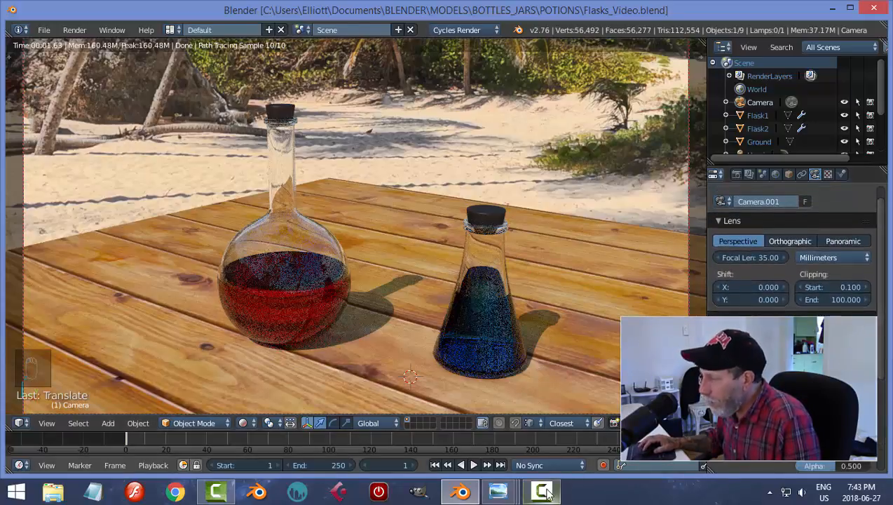